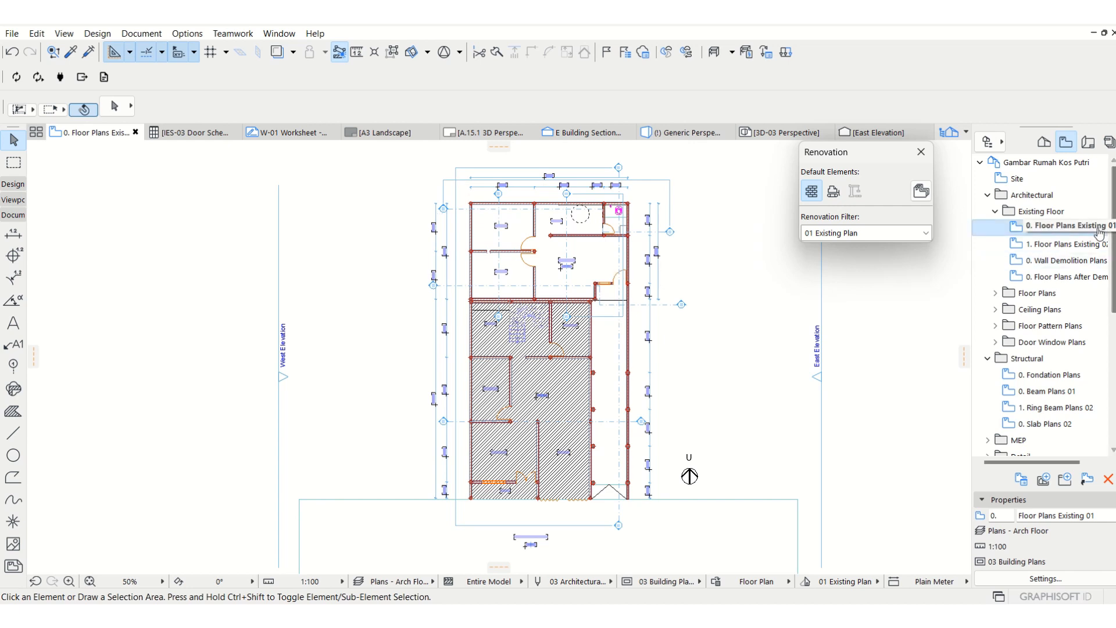
Open the saved view 0. Floor Plans 01 from the Floor Plans folder and inspect its upper part closely.
double_click(1010, 296)
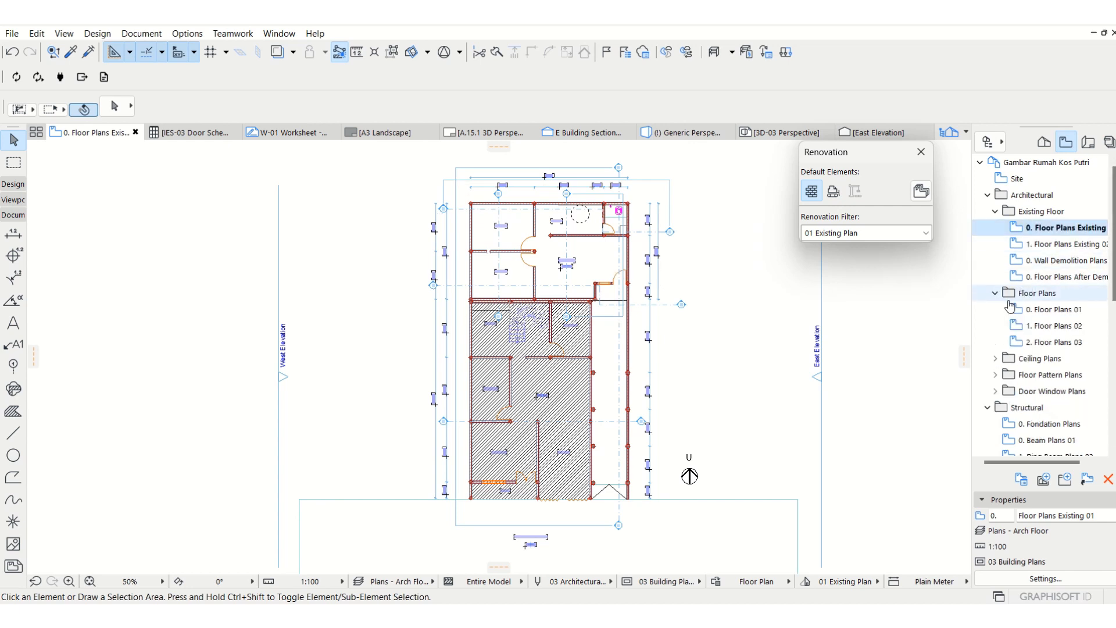
click(1040, 310)
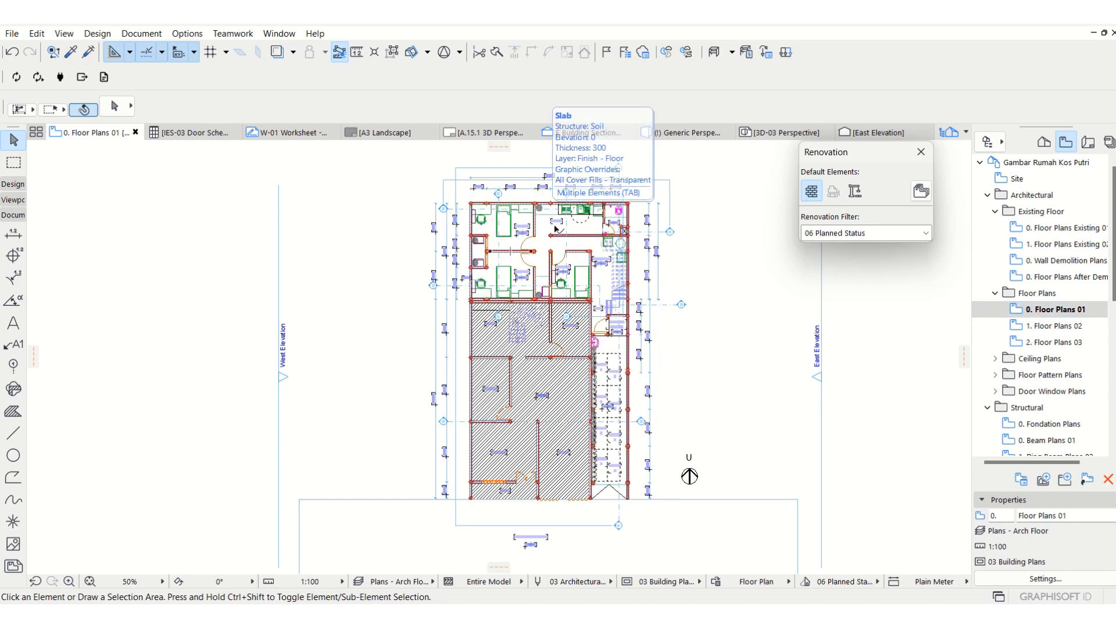
scroll(557, 229, up, 1)
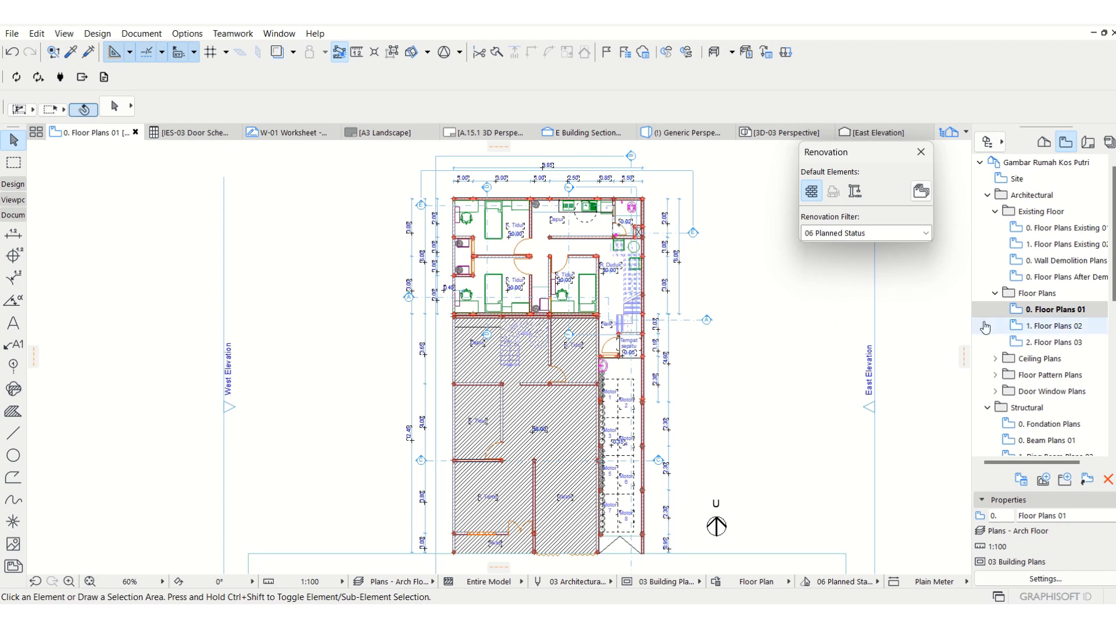
Open the saved view 0. Fondation Plans from the Structural folder.
scroll(1020, 416, down, 3)
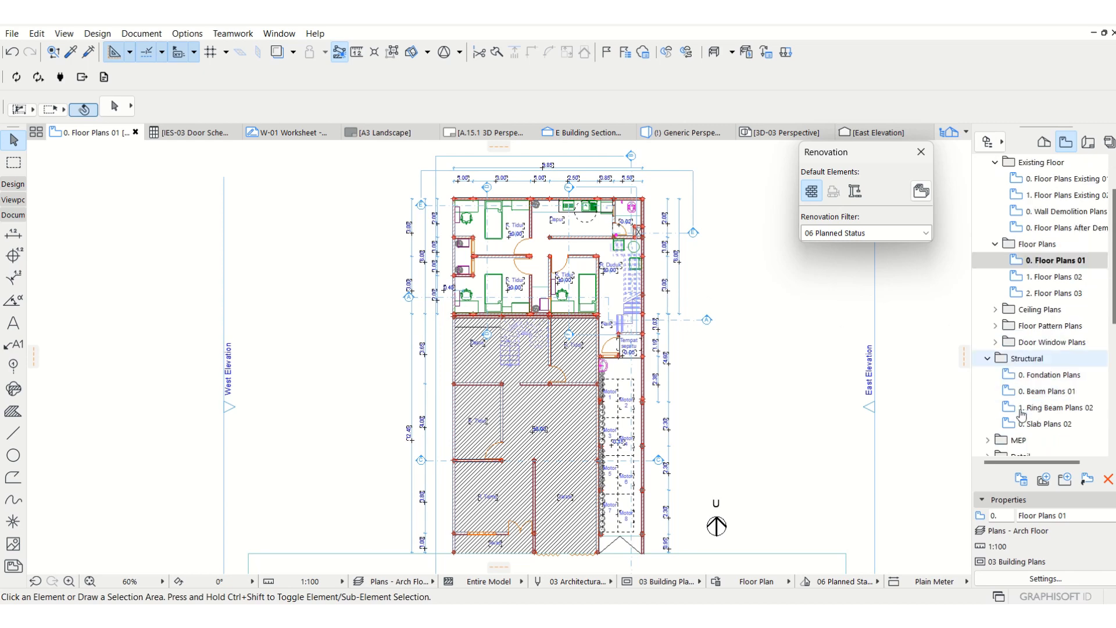
click(1053, 379)
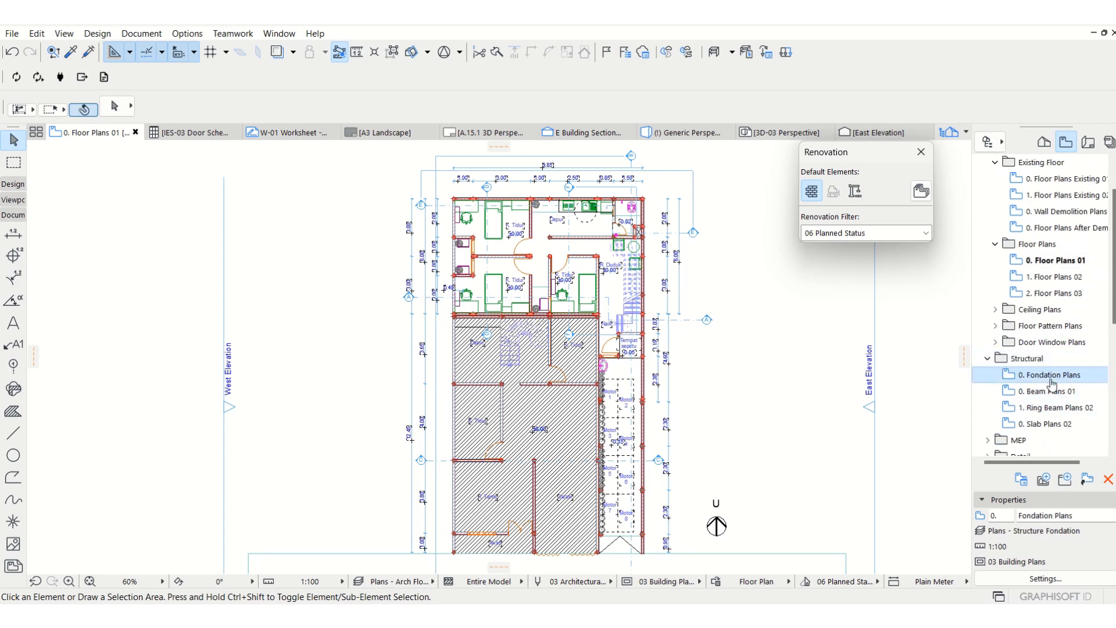
double_click(1053, 377)
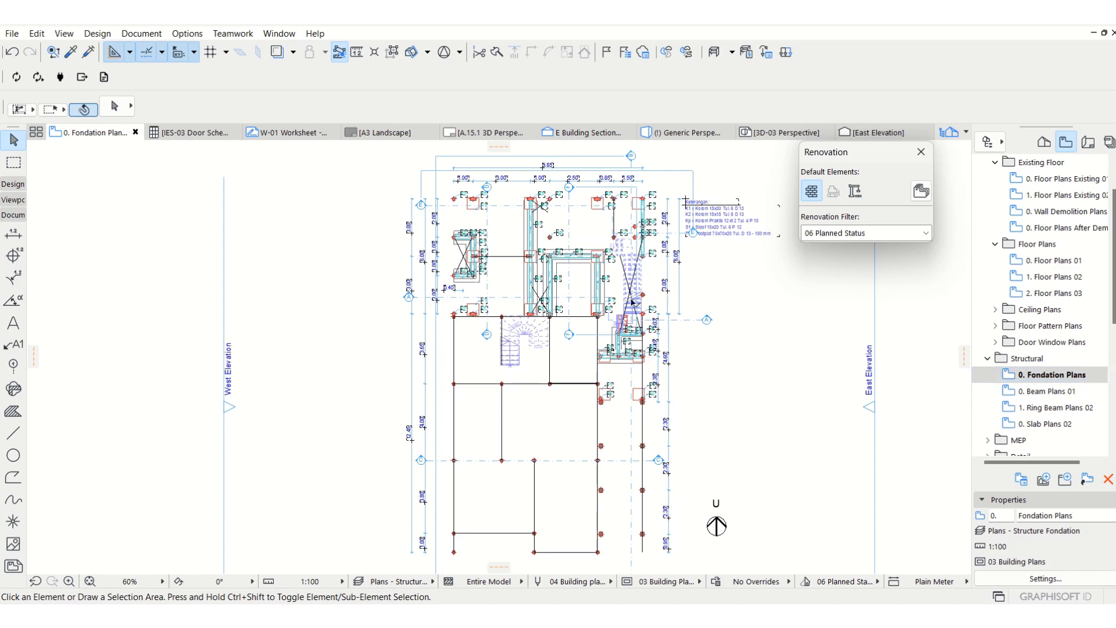
Show the 0. Floor Plans 01 view as a trace reference beneath the foundation plan and compare the two plans.
right_click(1085, 270)
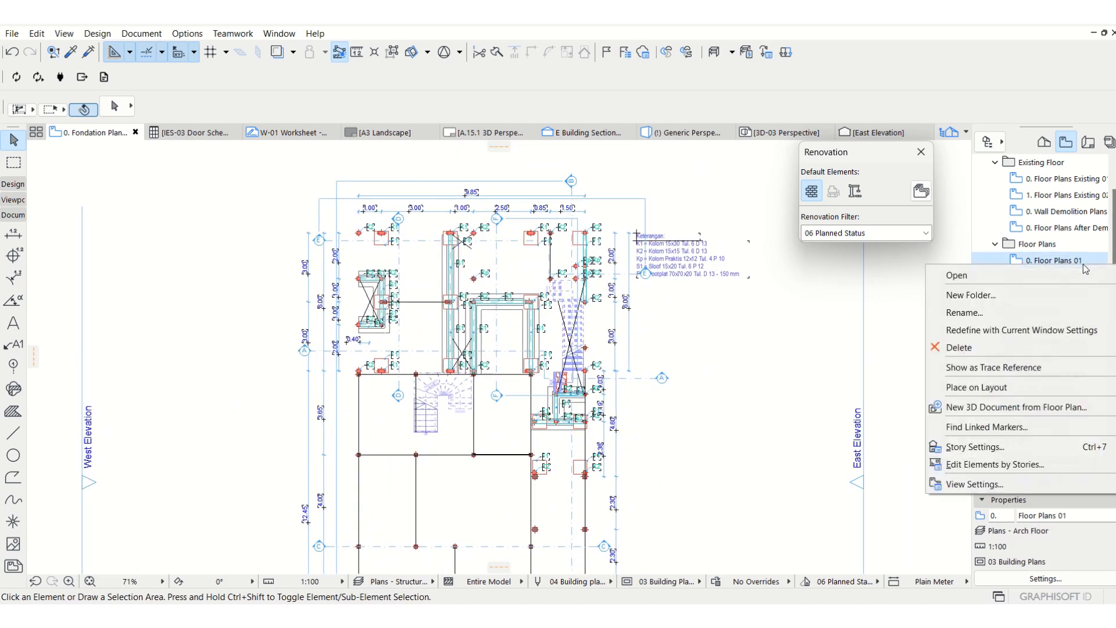
click(1012, 372)
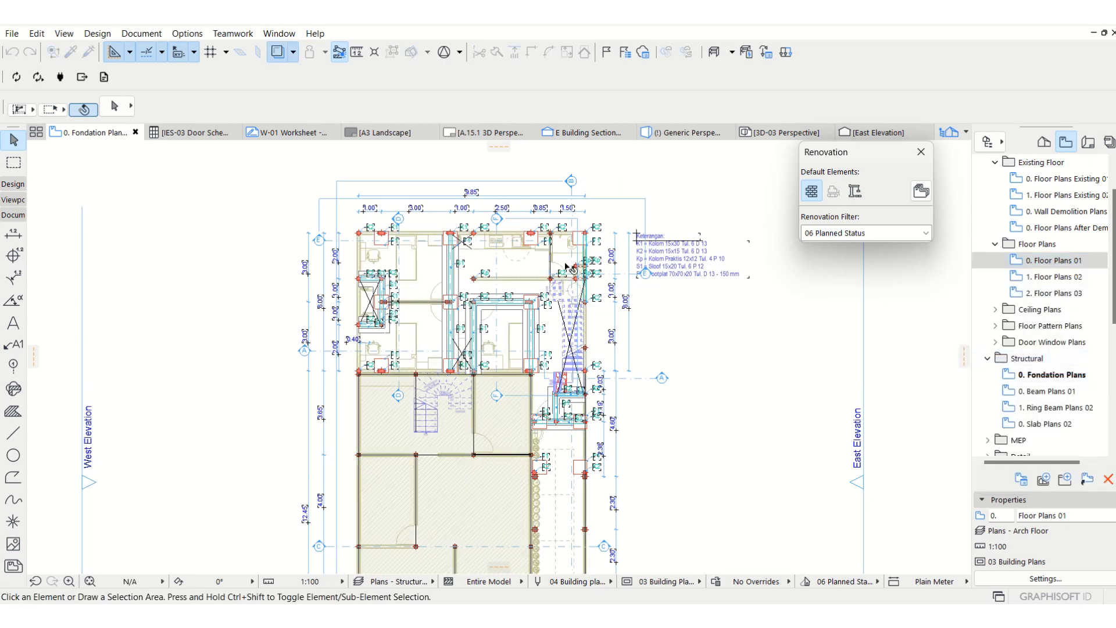
scroll(435, 271, up, 2)
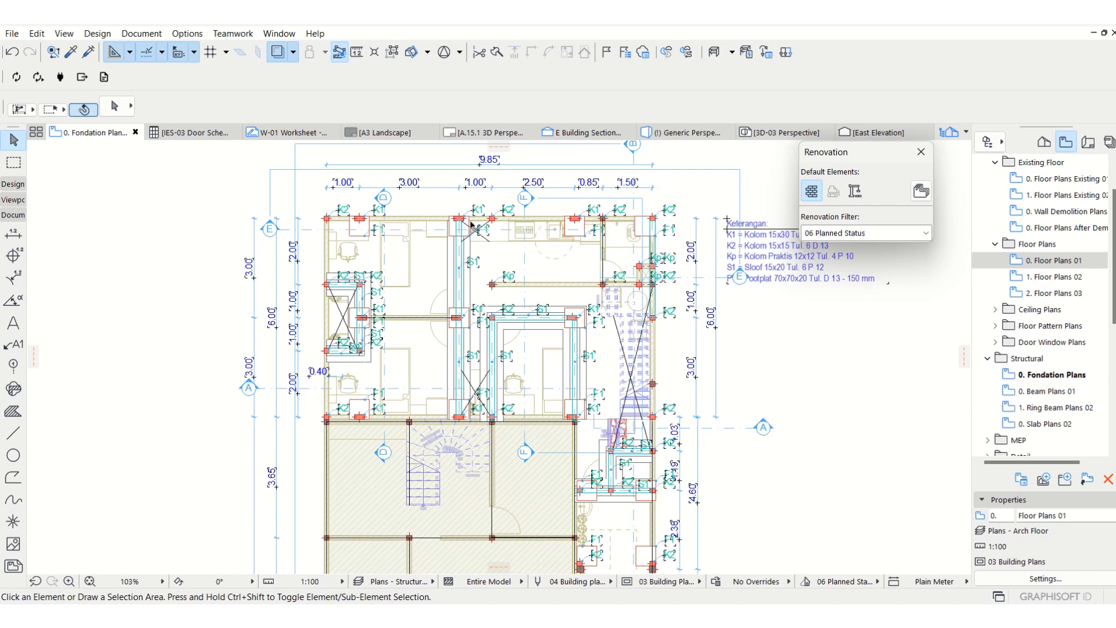
scroll(430, 300, up, 2)
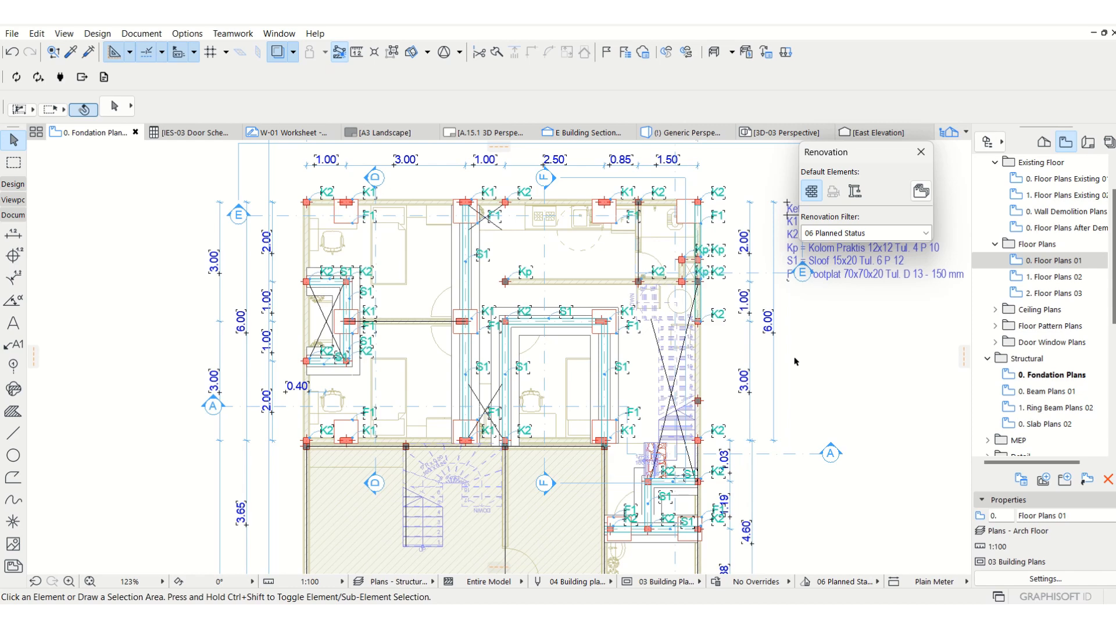
middle_drag(572, 246, 564, 268)
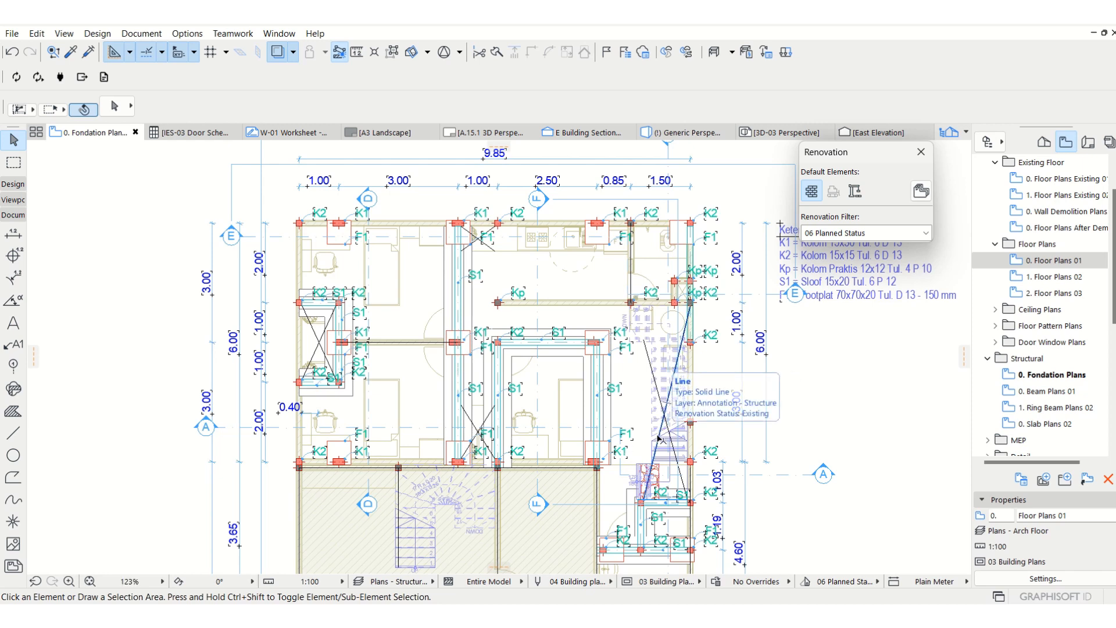
Open the model view layer settings and select the Plans - Structure Fondation layer combination.
click(137, 34)
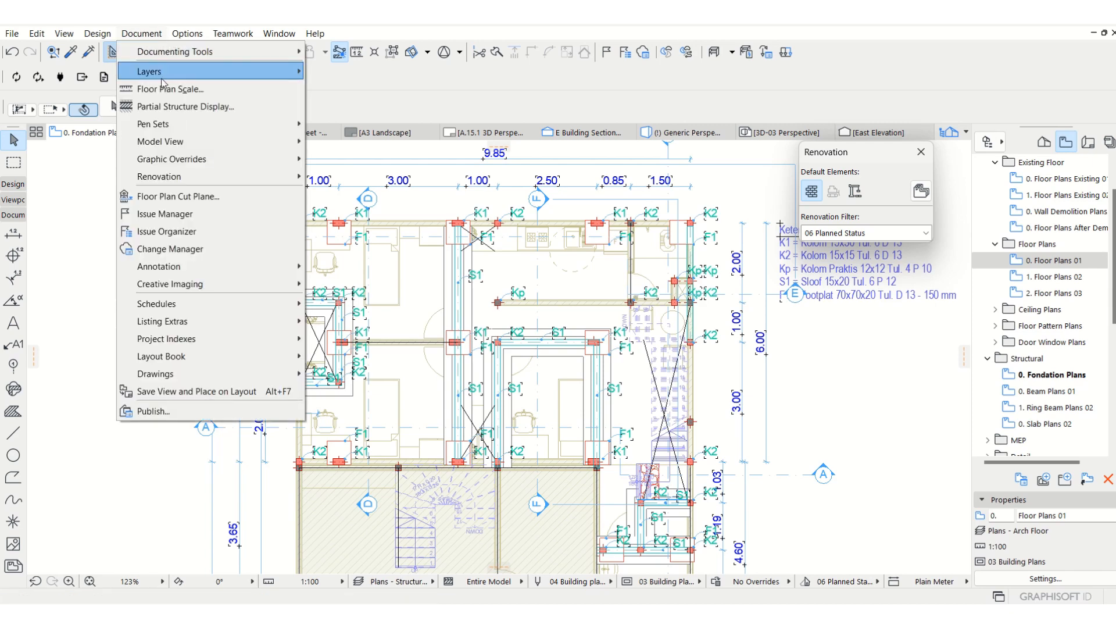
mouse_move(160, 80)
click(385, 73)
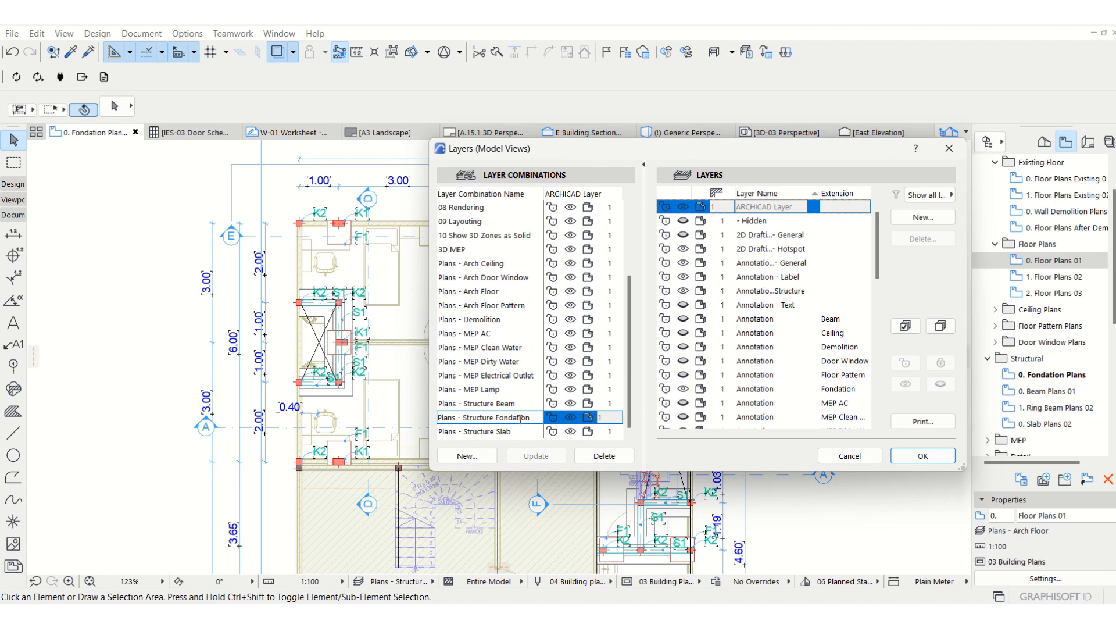
click(501, 405)
click(503, 422)
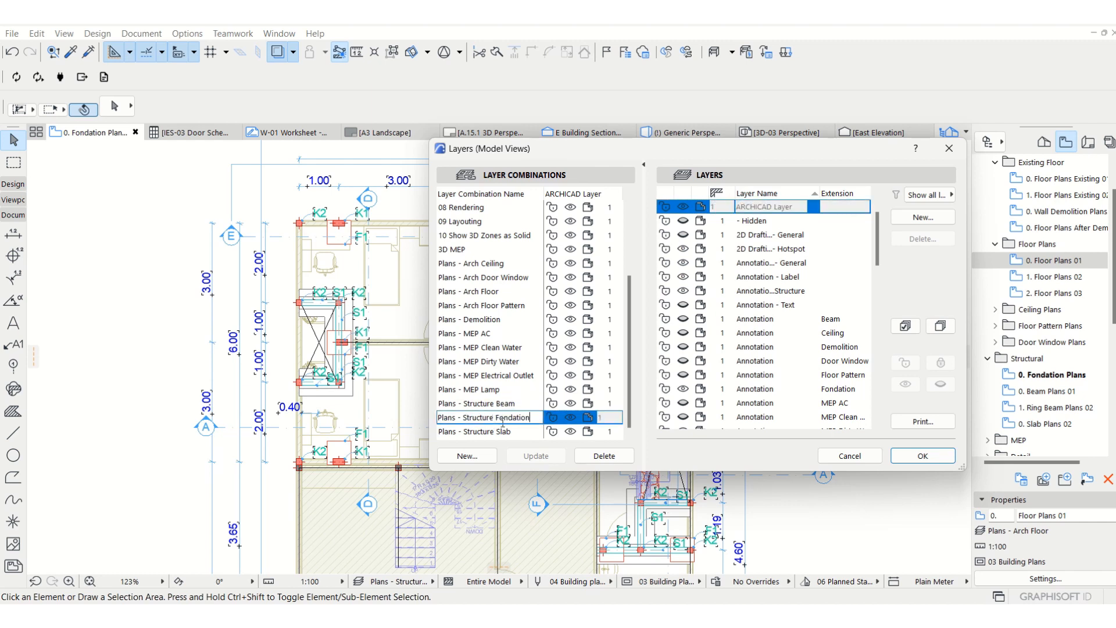
click(453, 423)
Check the Annotation - Structure and Annotation Fondation layers within the Plans - Structure Fondation combination, and close the layer settings.
scroll(764, 314, down, 1)
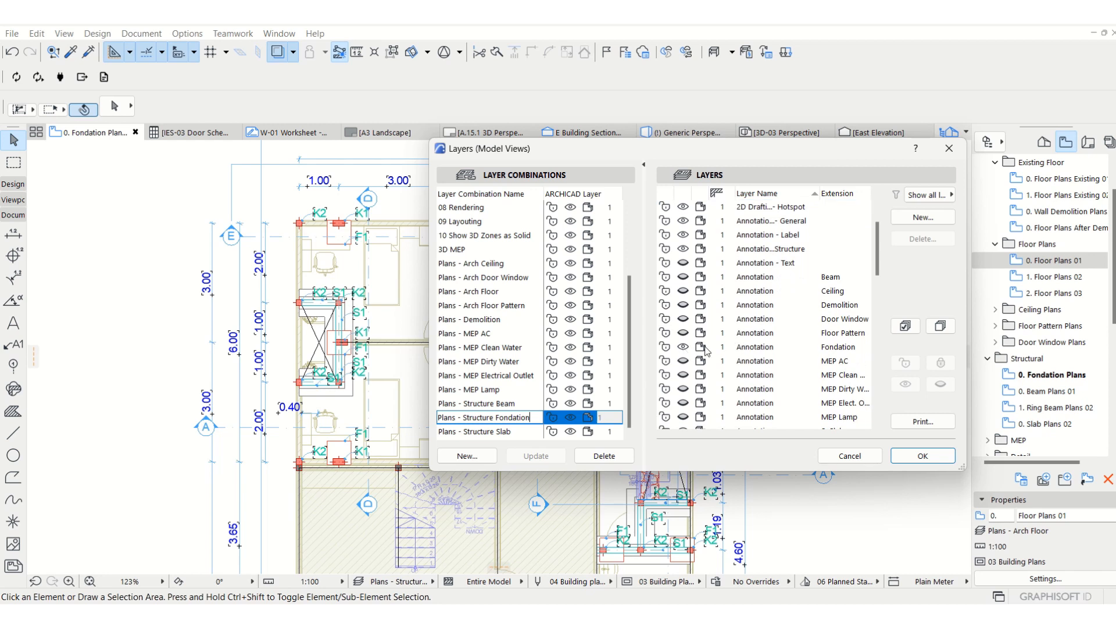
click(752, 348)
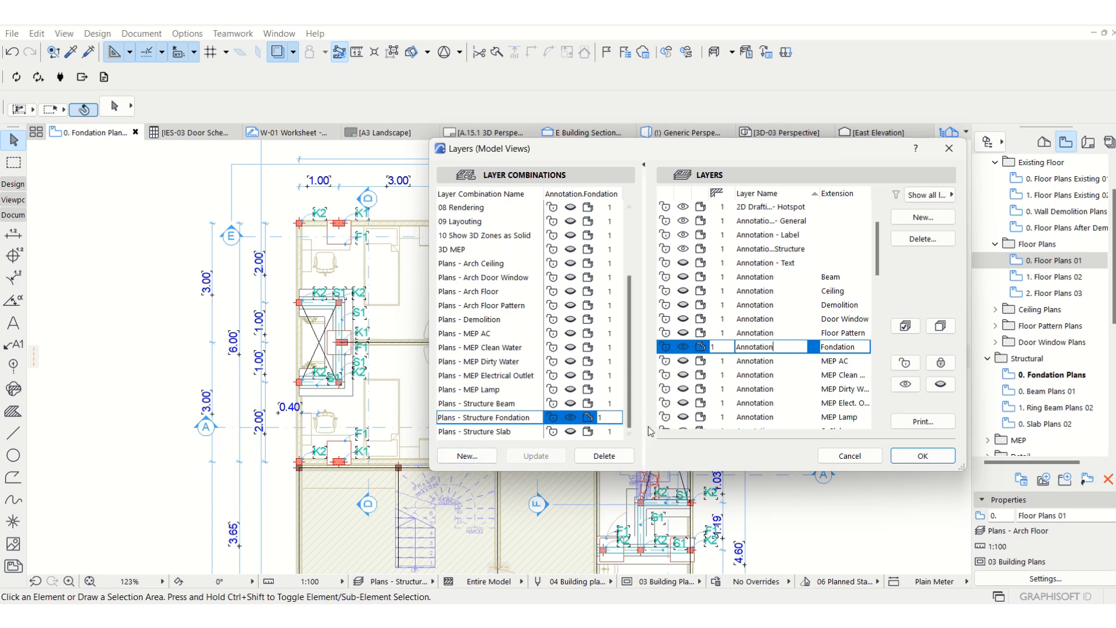
click(765, 210)
click(759, 249)
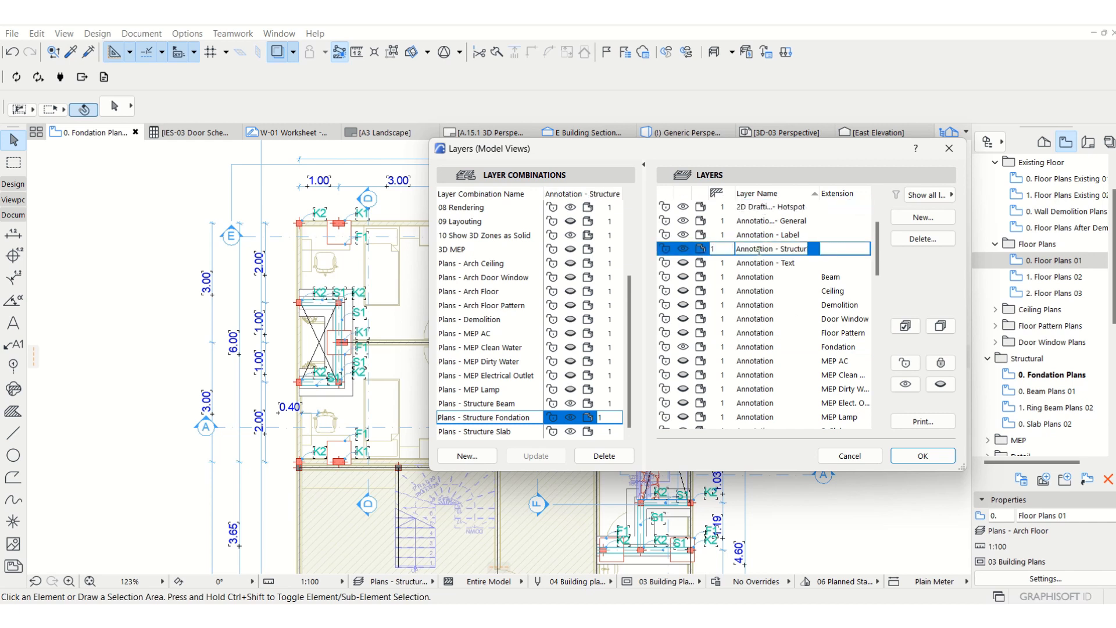
click(782, 348)
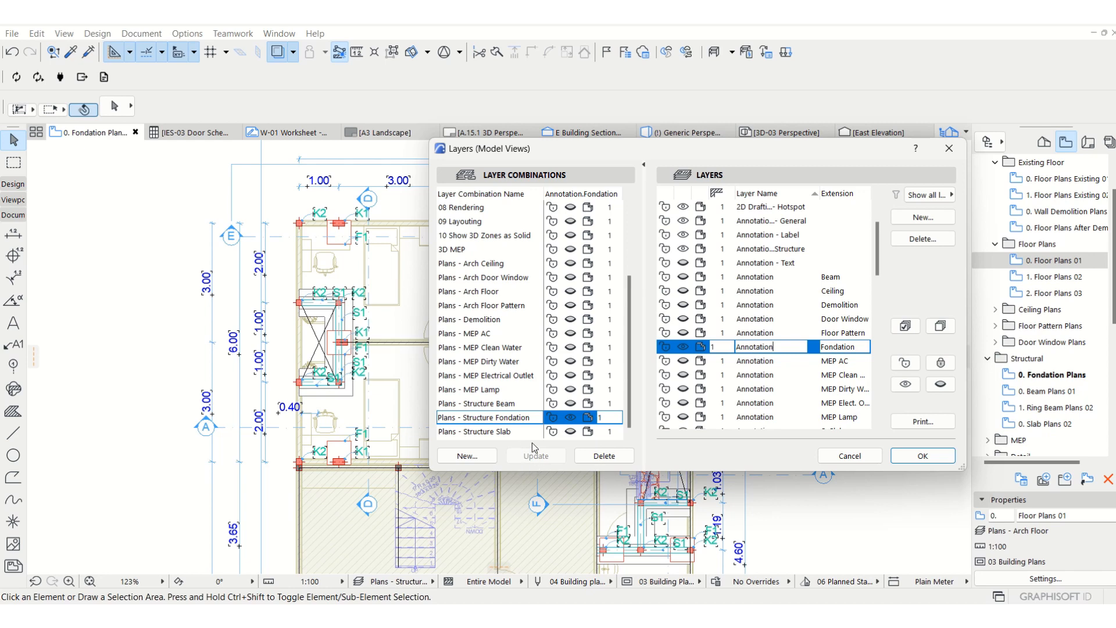
click(934, 457)
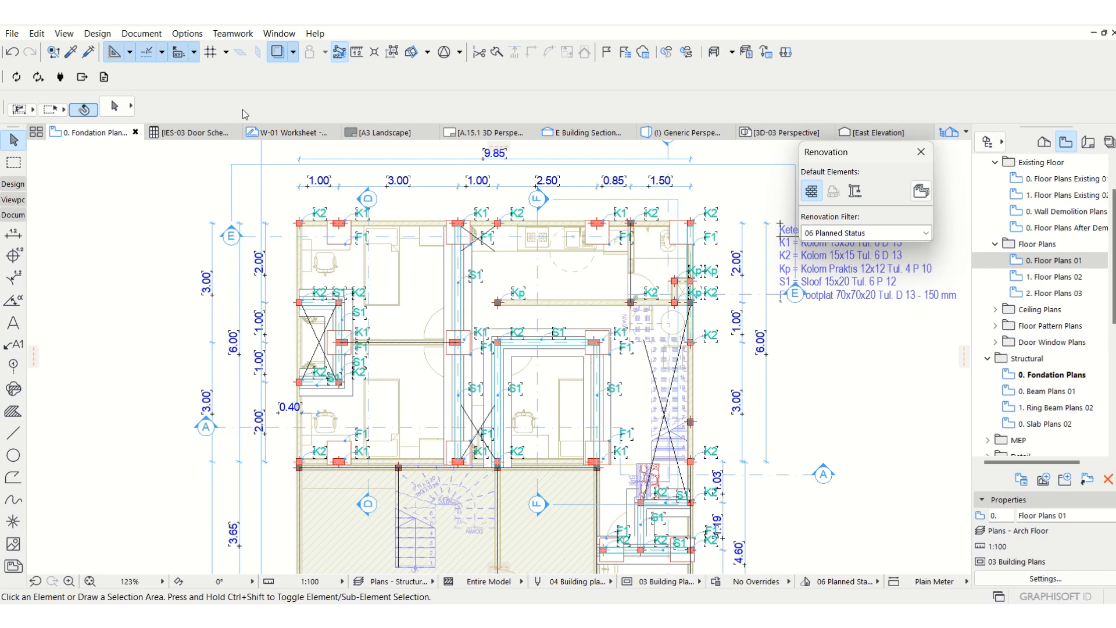
Reopen the layer settings and examine the visibility of the annotation, dimensioning, finish, interior, marker and MEP layers for Plans - Structure Fondation.
click(142, 34)
mouse_move(158, 72)
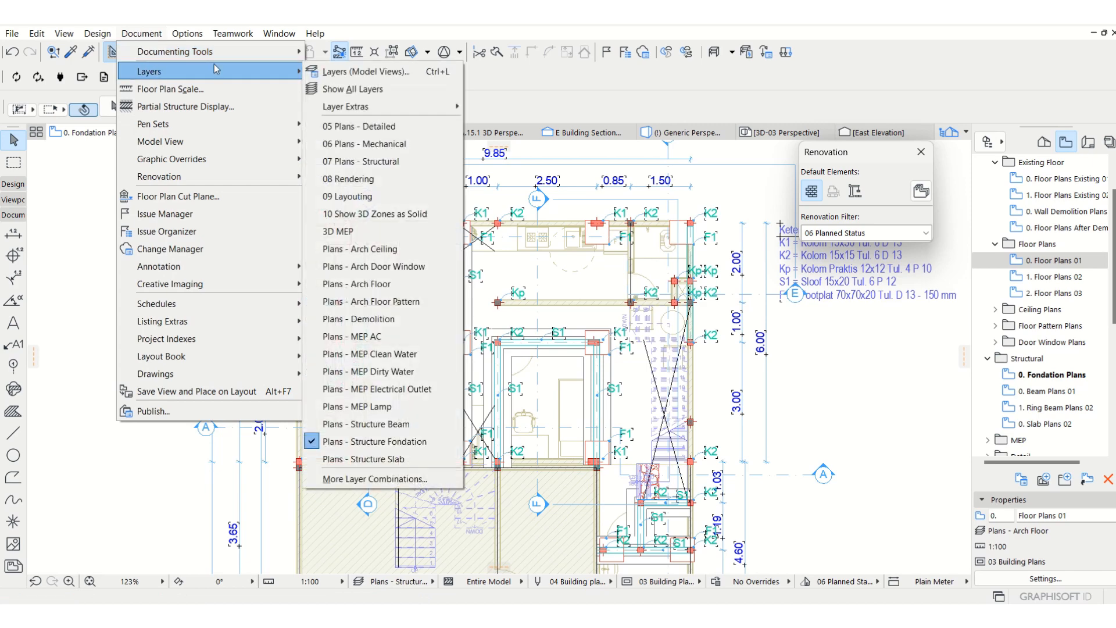
click(372, 71)
scroll(558, 352, down, 3)
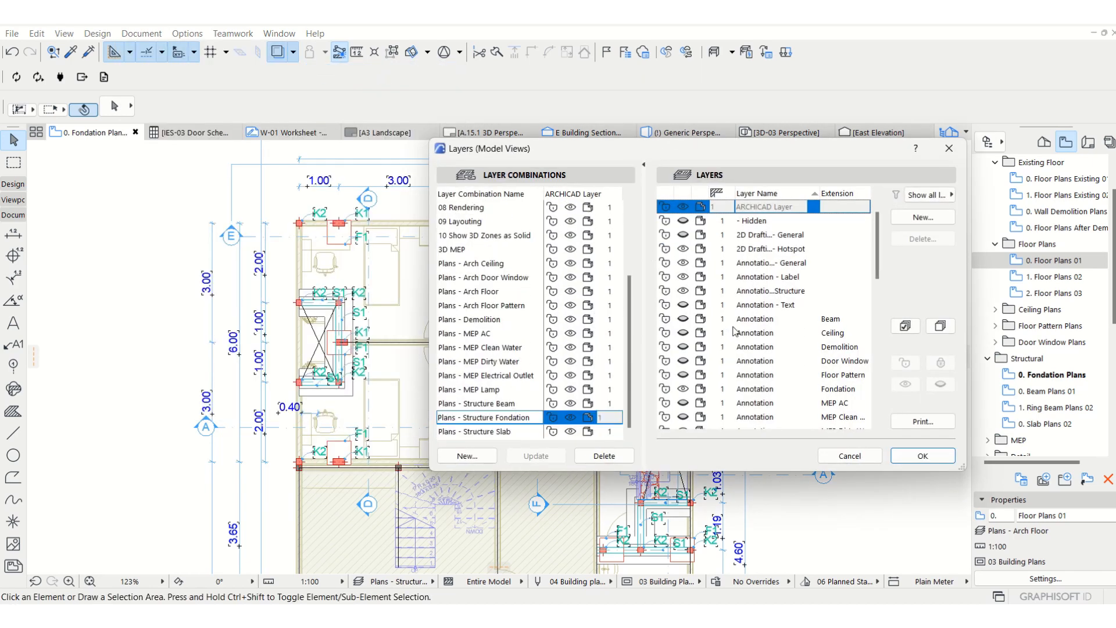
scroll(740, 312, down, 1)
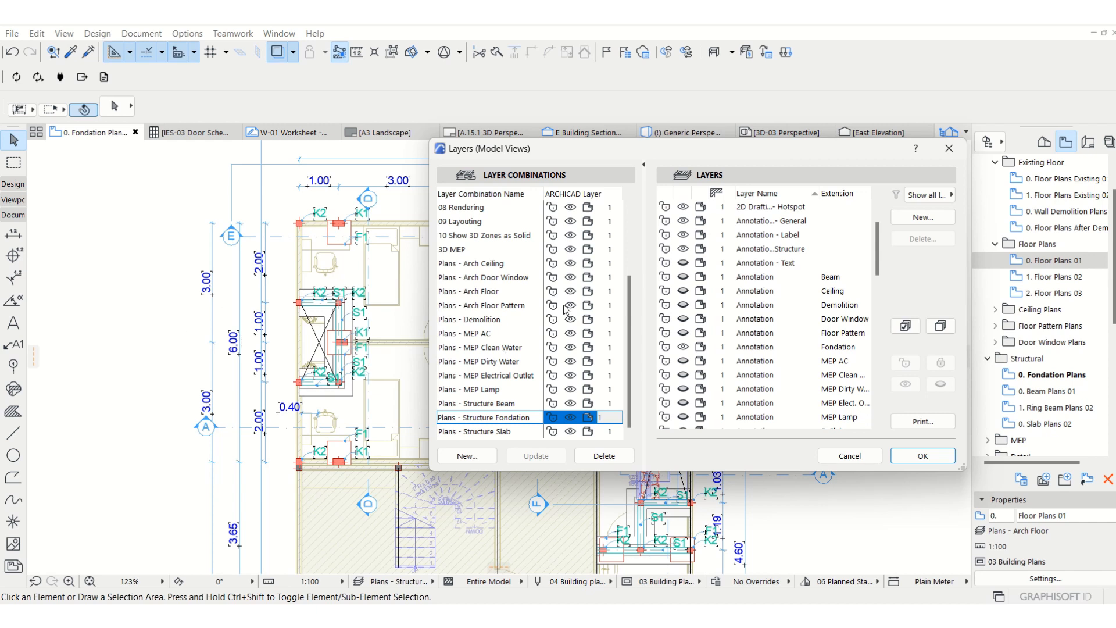
scroll(801, 338, down, 4)
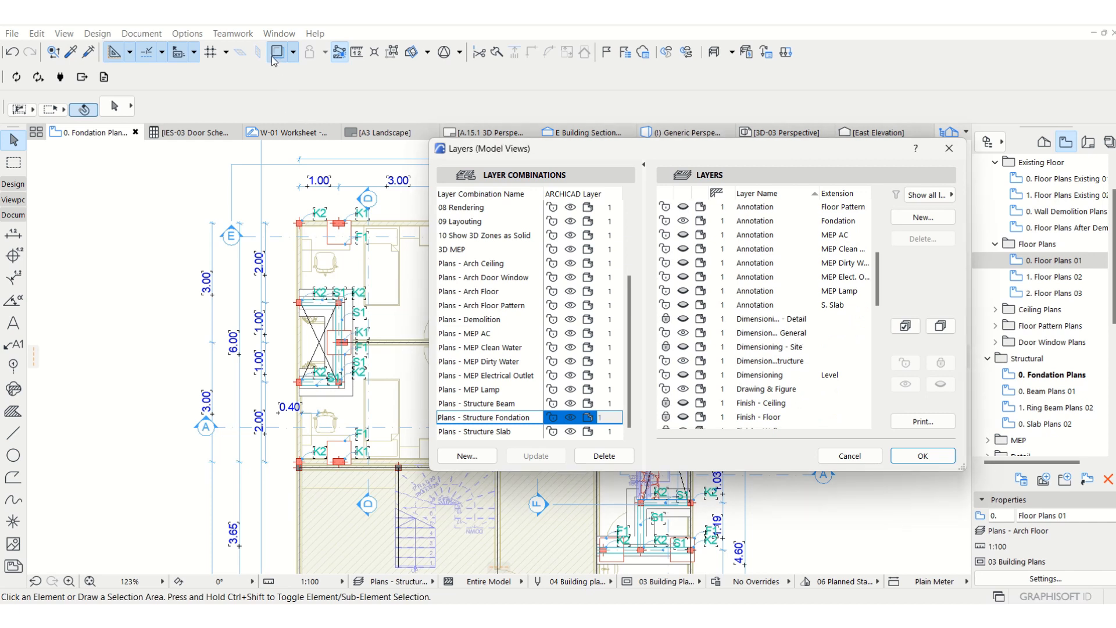
scroll(755, 341, down, 2)
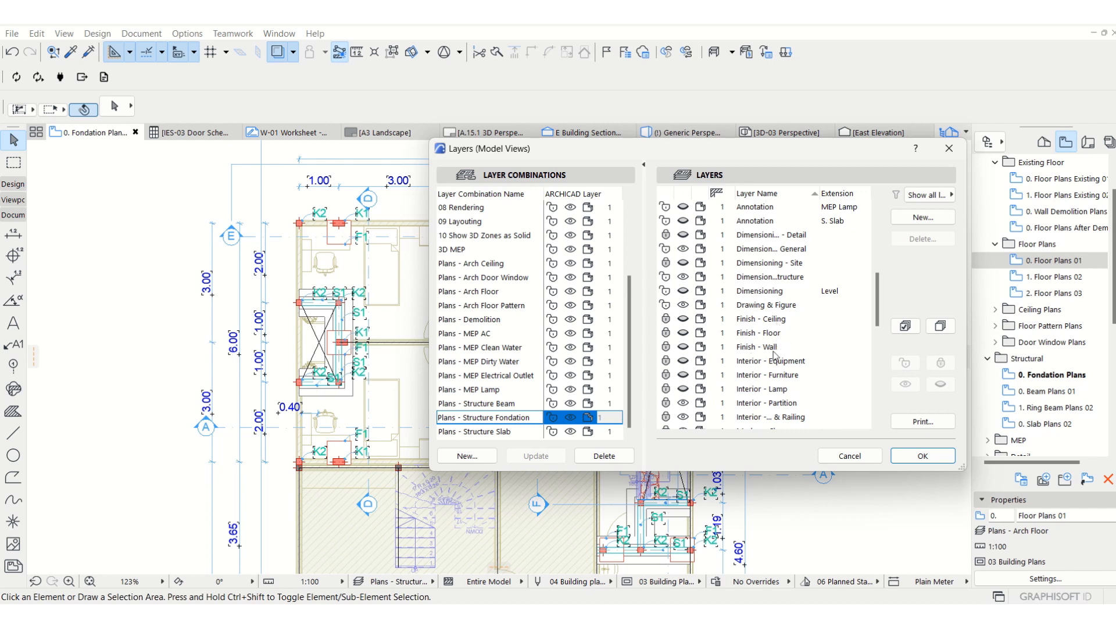
scroll(774, 358, down, 3)
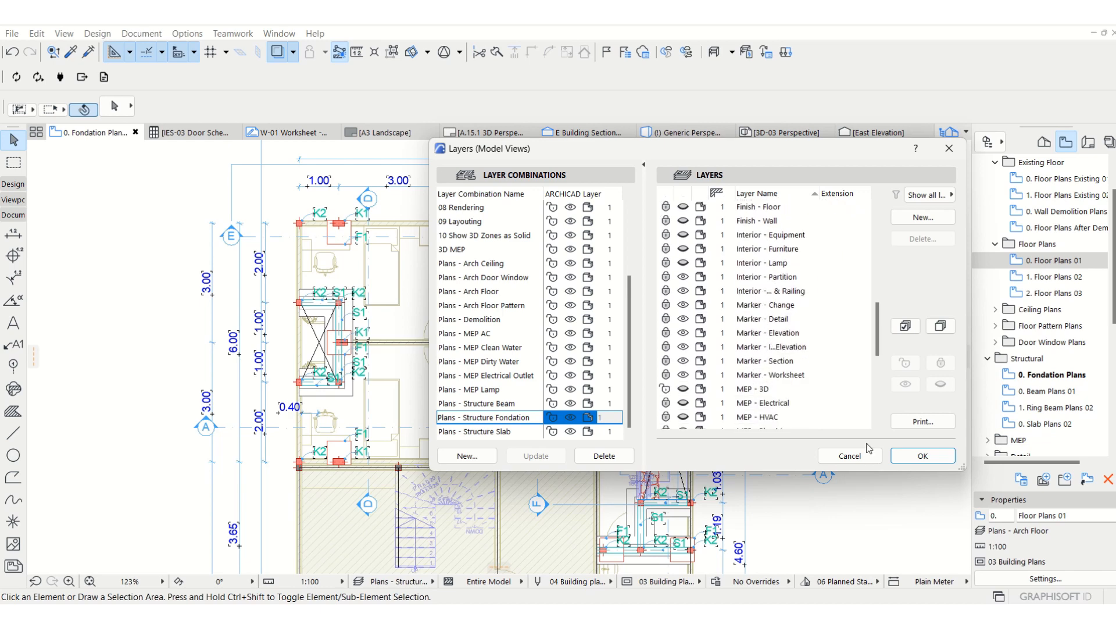
click(924, 456)
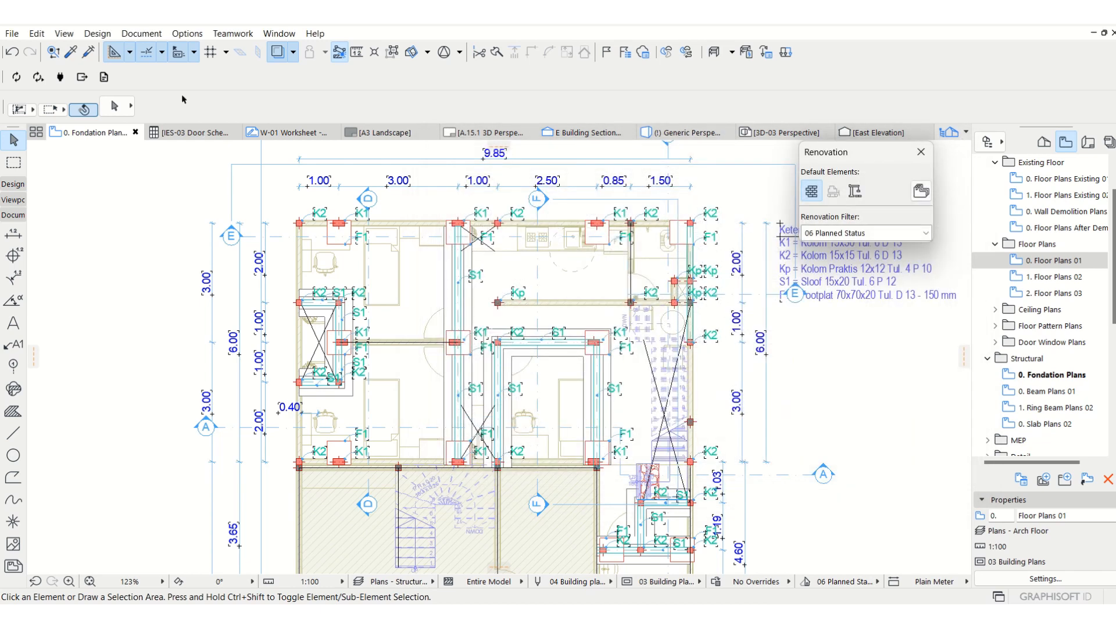
Turn off the trace reference and look over the foundation plan on its own.
click(277, 52)
scroll(497, 279, down, 5)
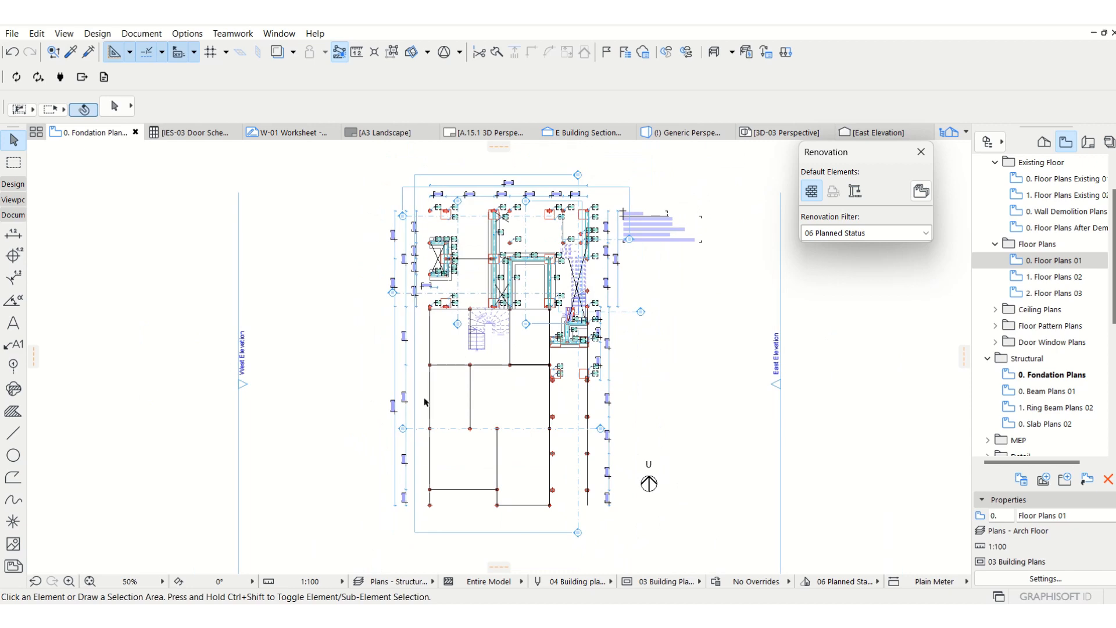
scroll(487, 213, up, 4)
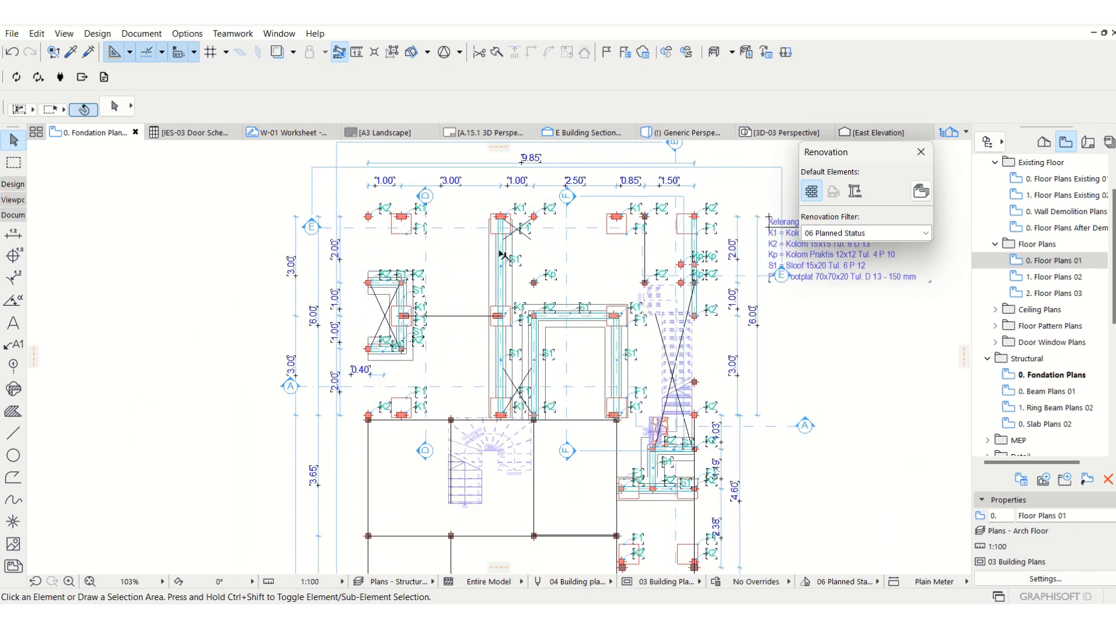
scroll(492, 250, up, 2)
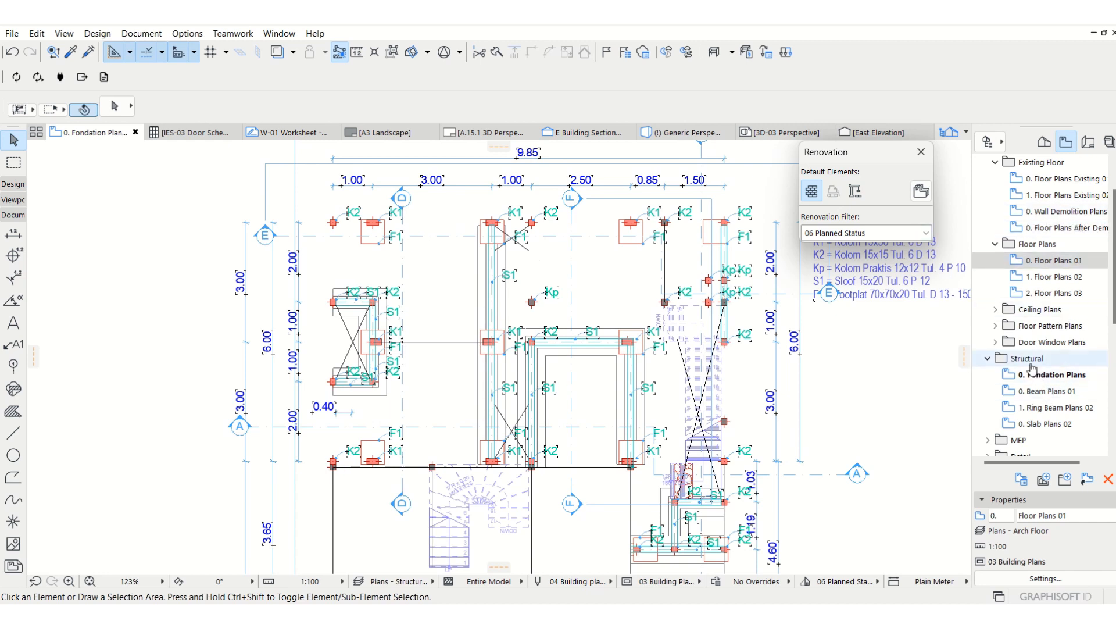
Collapse the Architectural folder in the view map and keep the Structural folder expanded.
scroll(1083, 298, up, 1)
click(988, 195)
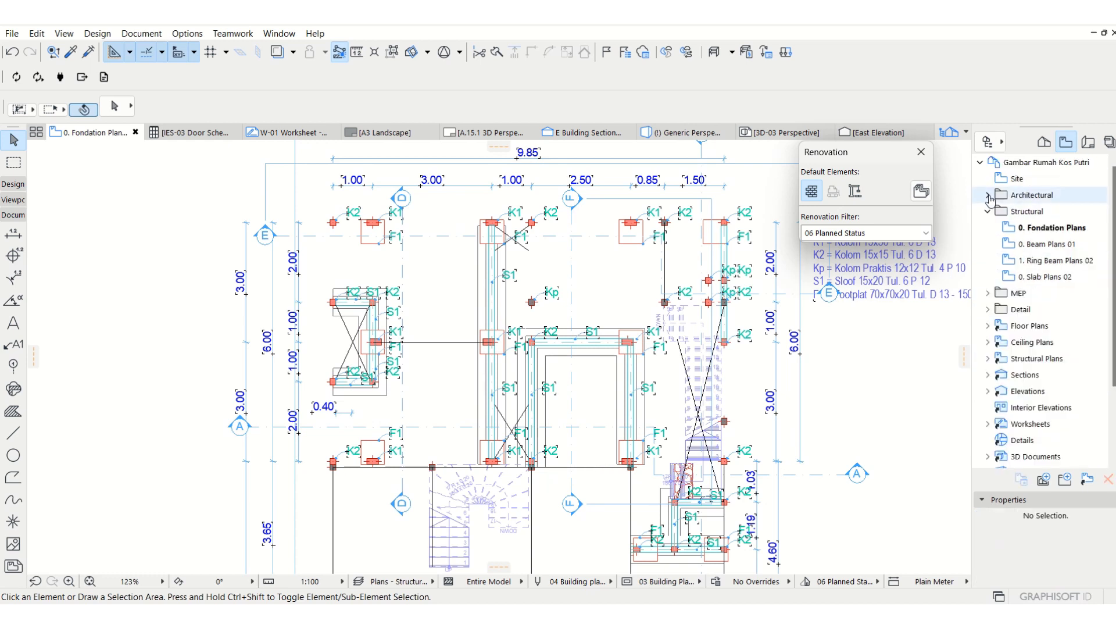
click(989, 212)
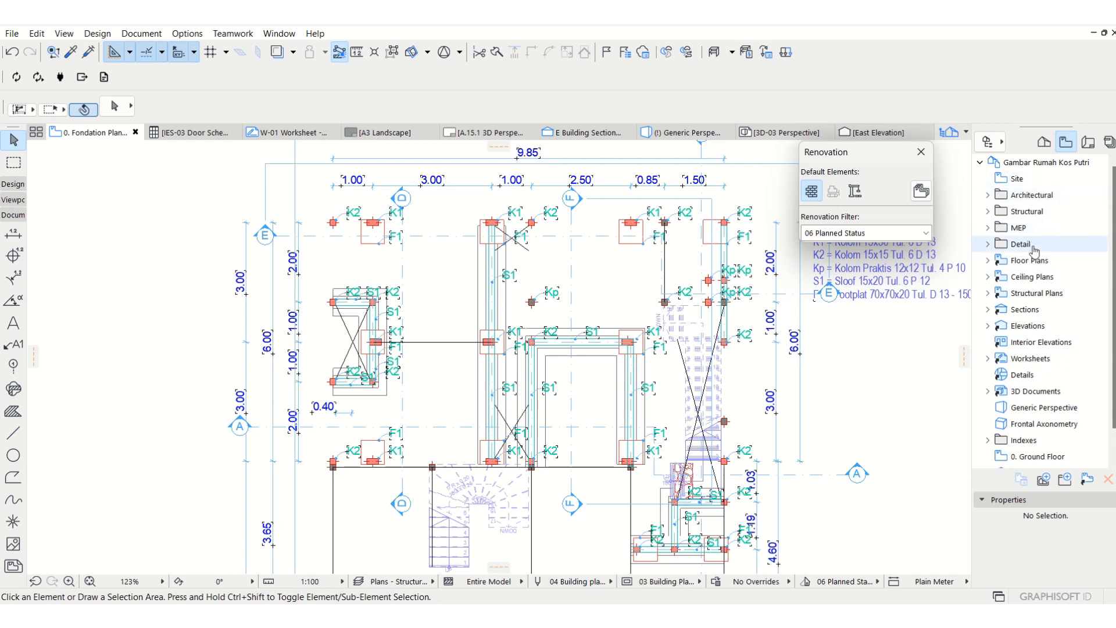
click(989, 213)
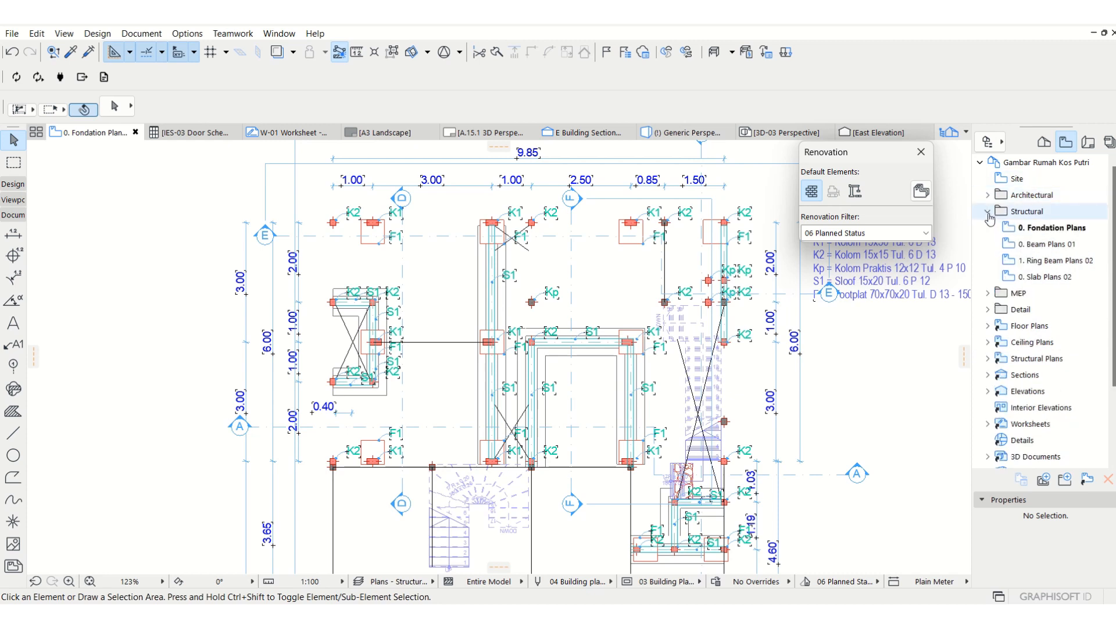
Create a folder named Fondation Plans inside the Structural folder and place it above the structural views.
click(1040, 213)
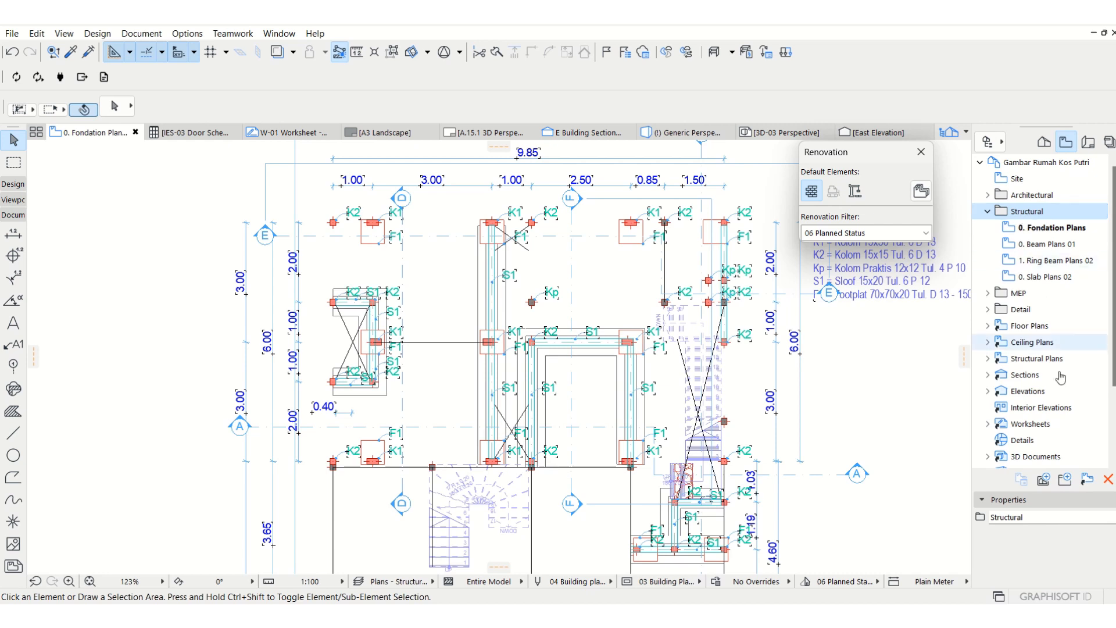
click(1065, 482)
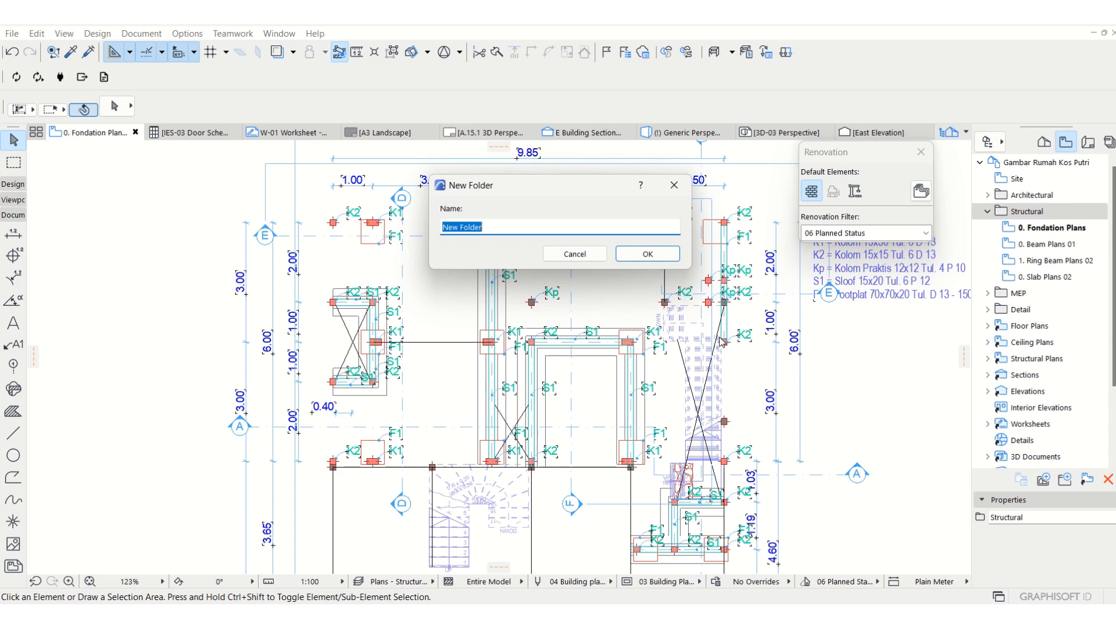
text(Fo)
text(lans)
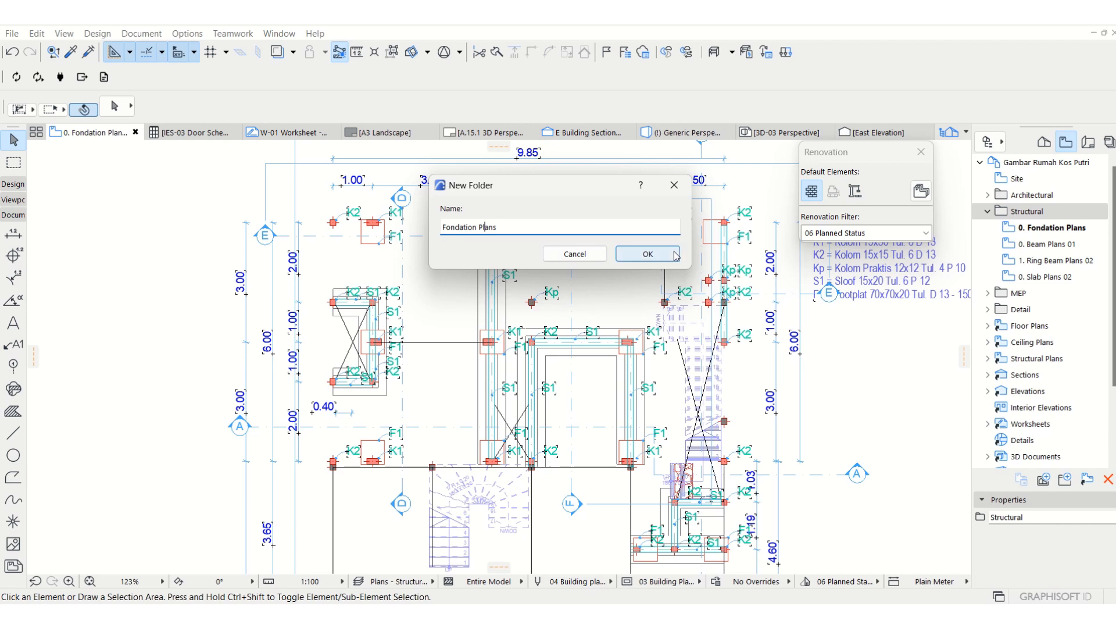
click(648, 254)
drag(1068, 293, 1057, 232)
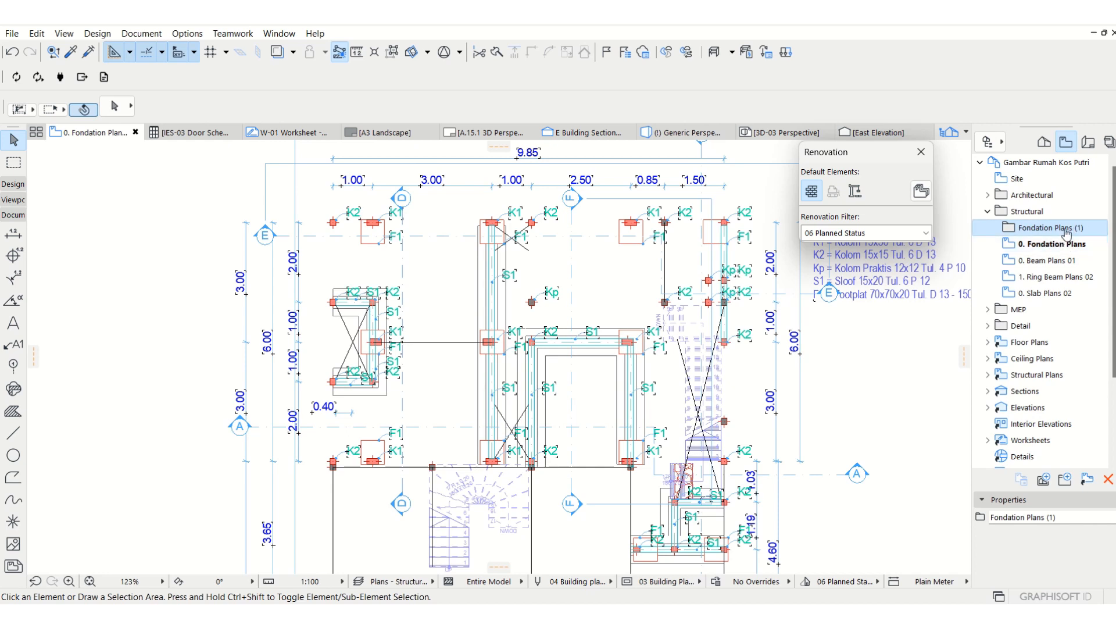
Rename the new folder to Plans Fondation and move the 0. Fondation Plans view into it.
right_click(1067, 231)
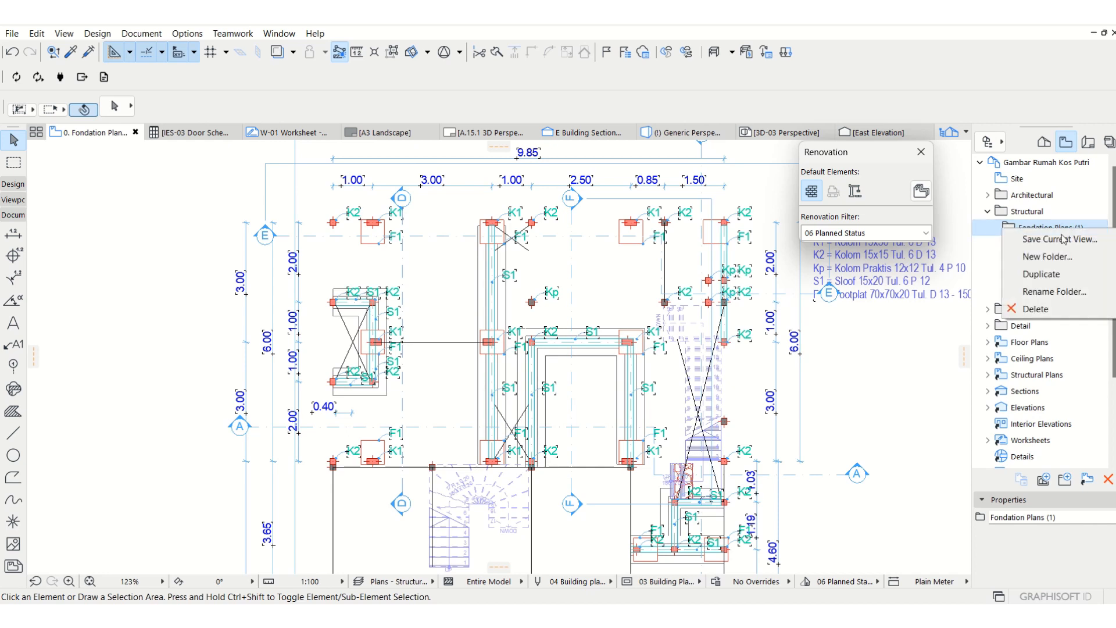
click(1062, 291)
click(568, 228)
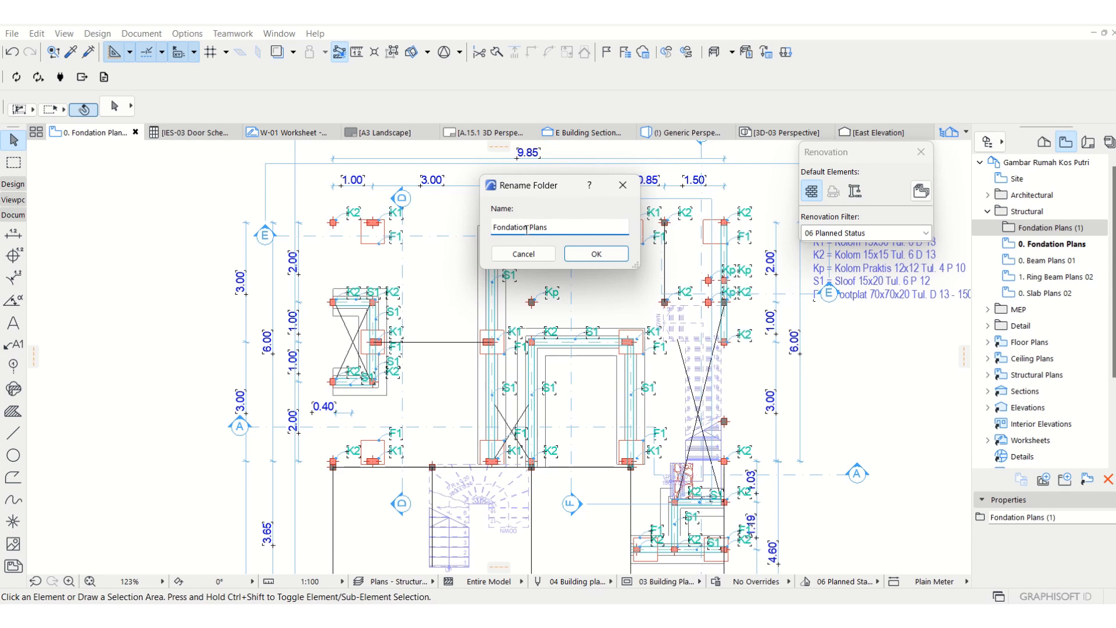
drag(529, 227, 476, 244)
key(ctrl+c)
key(BackSpace)
key(ctrl+v)
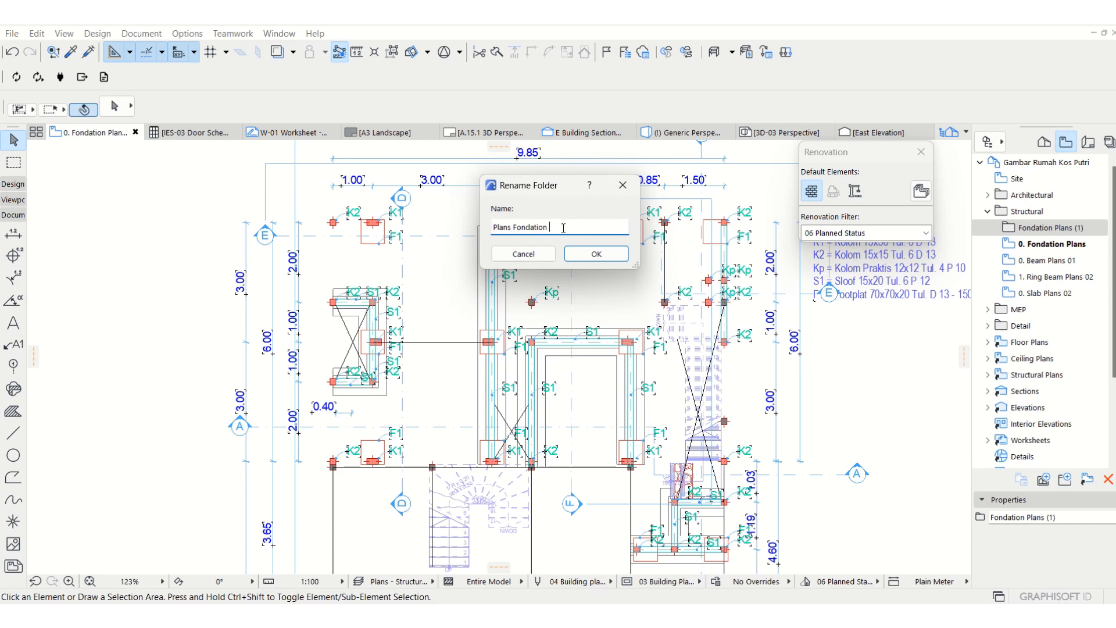
click(592, 256)
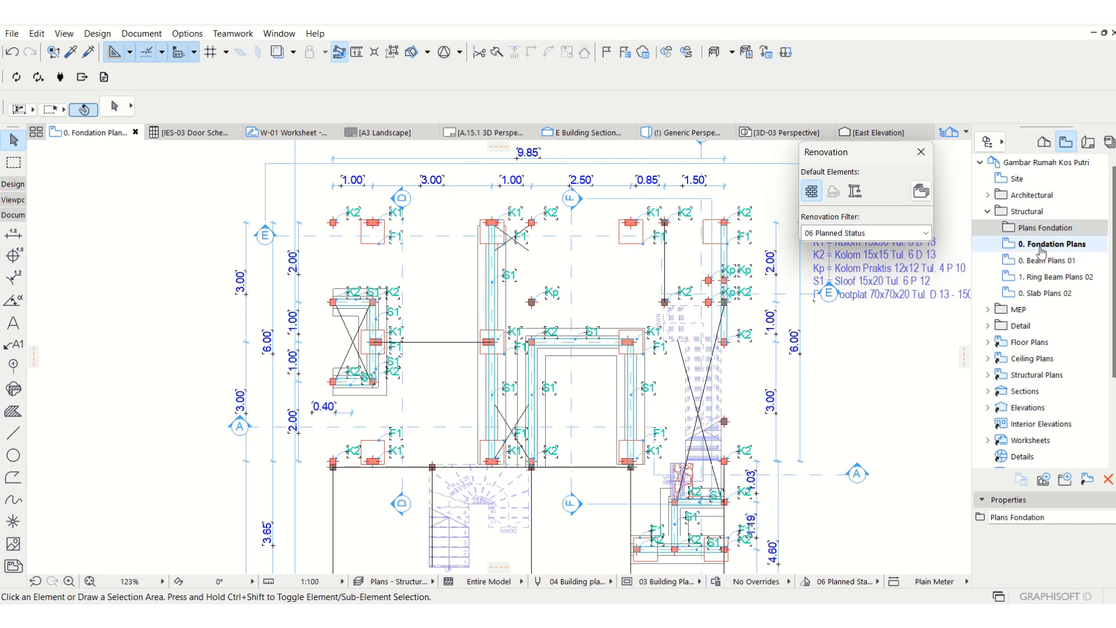
click(1037, 249)
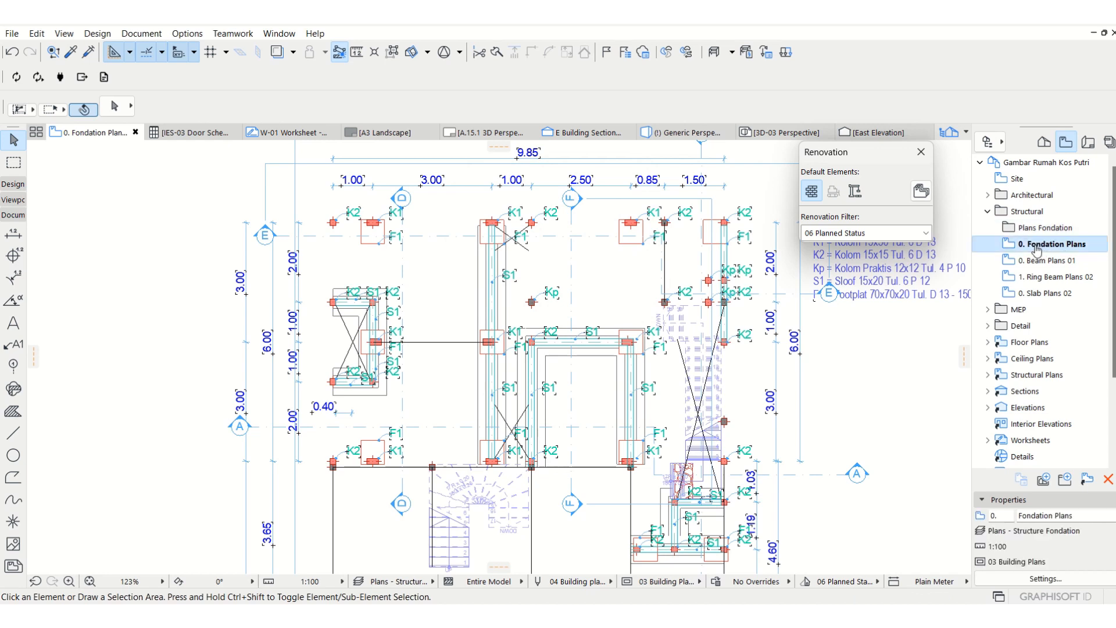
drag(1037, 250, 1055, 232)
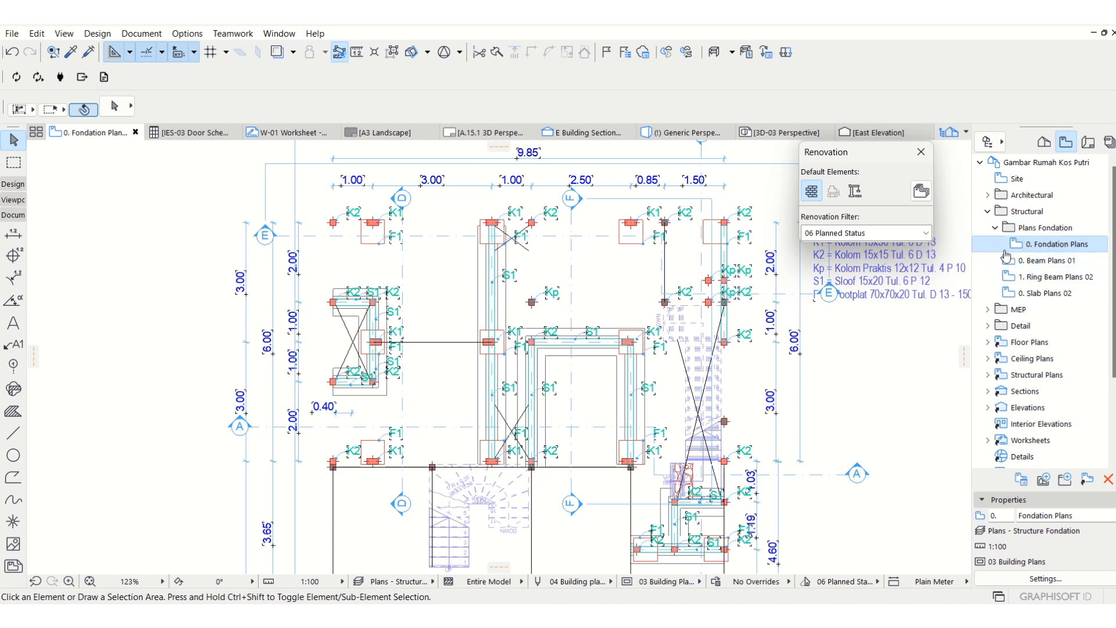
Open the Organizer and compare the 0. Ground Floor story with the 0. Fondation Plans view in the view map.
click(987, 144)
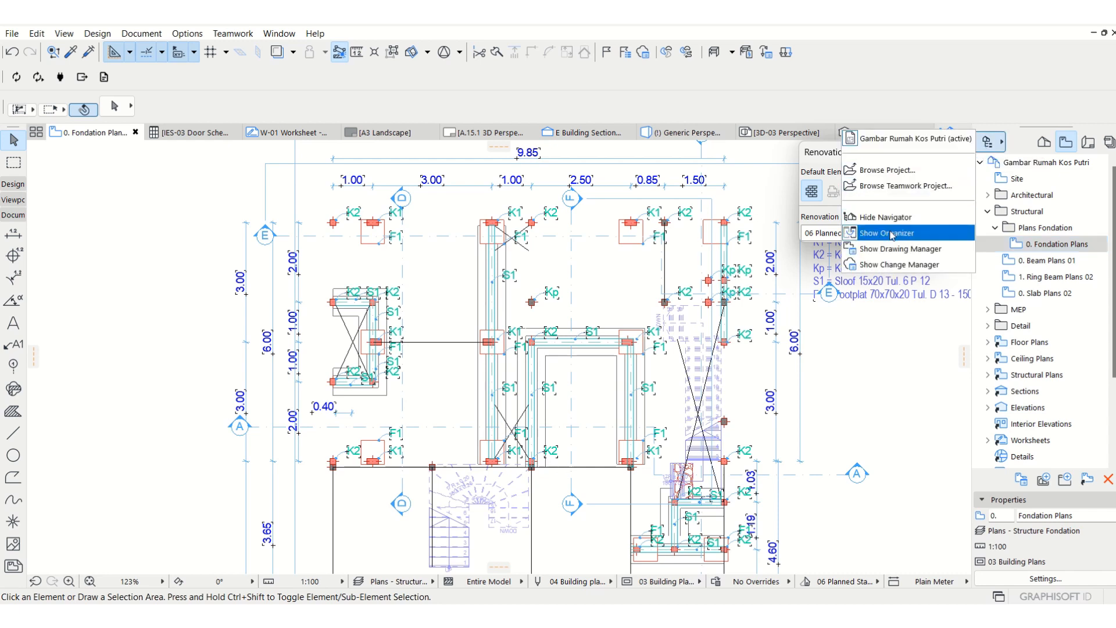
click(892, 234)
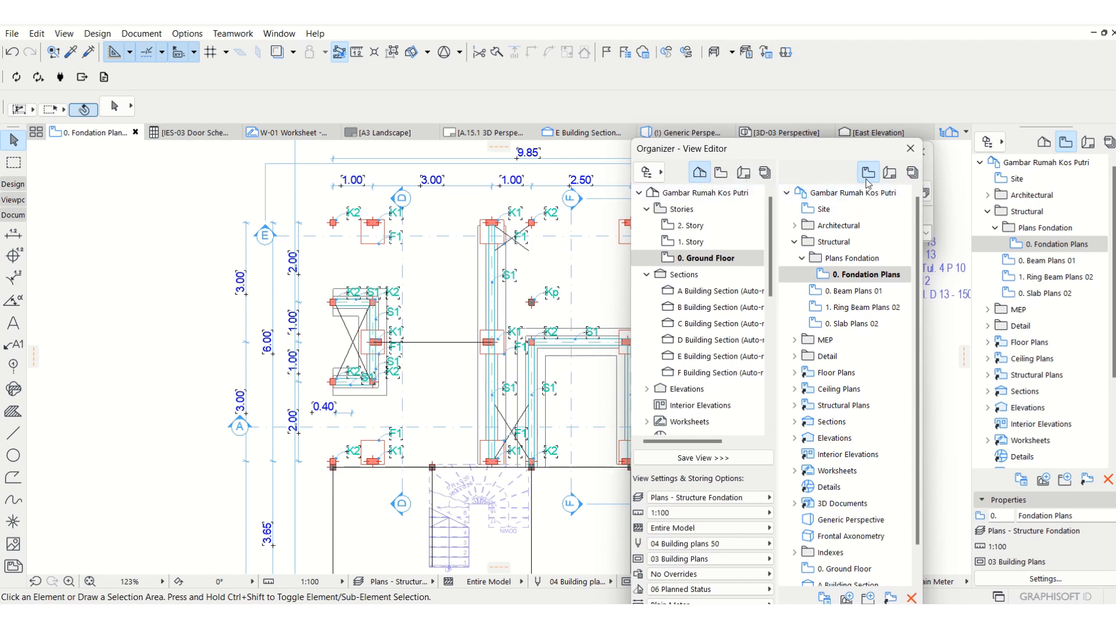
click(647, 275)
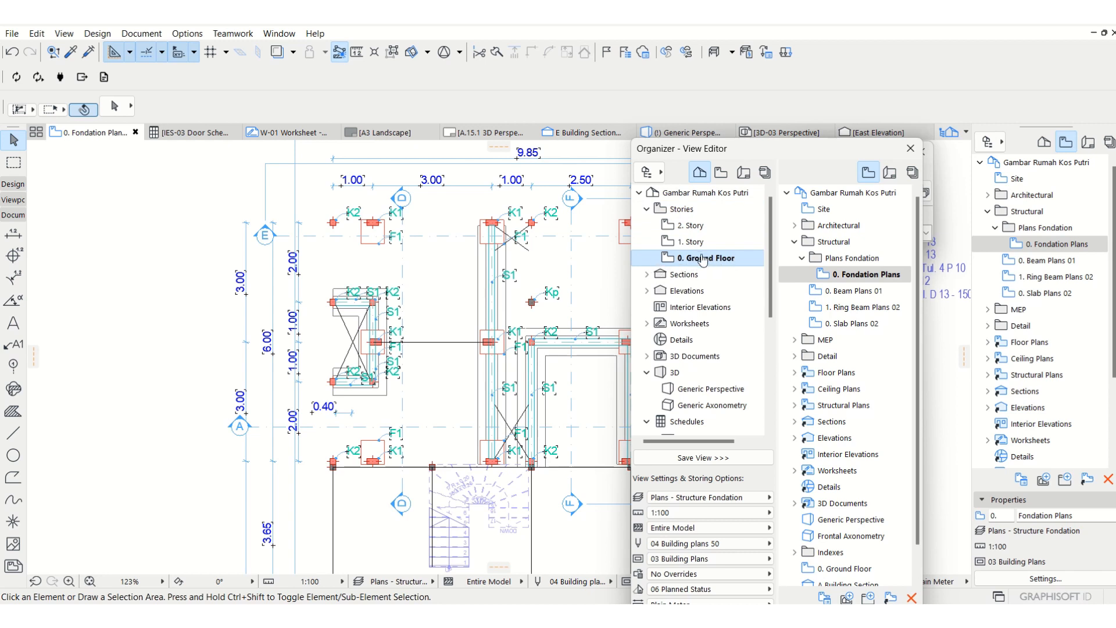
drag(689, 263, 865, 272)
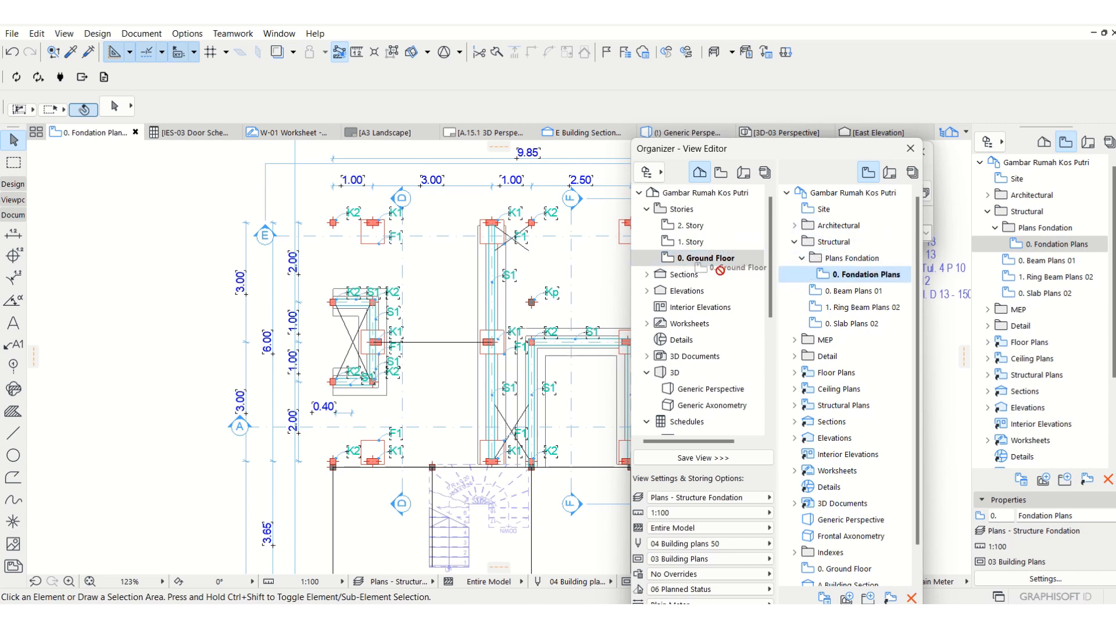
Check the ID and name of the 0. Fondation Plans view in its rename settings, and cancel.
right_click(854, 280)
click(894, 321)
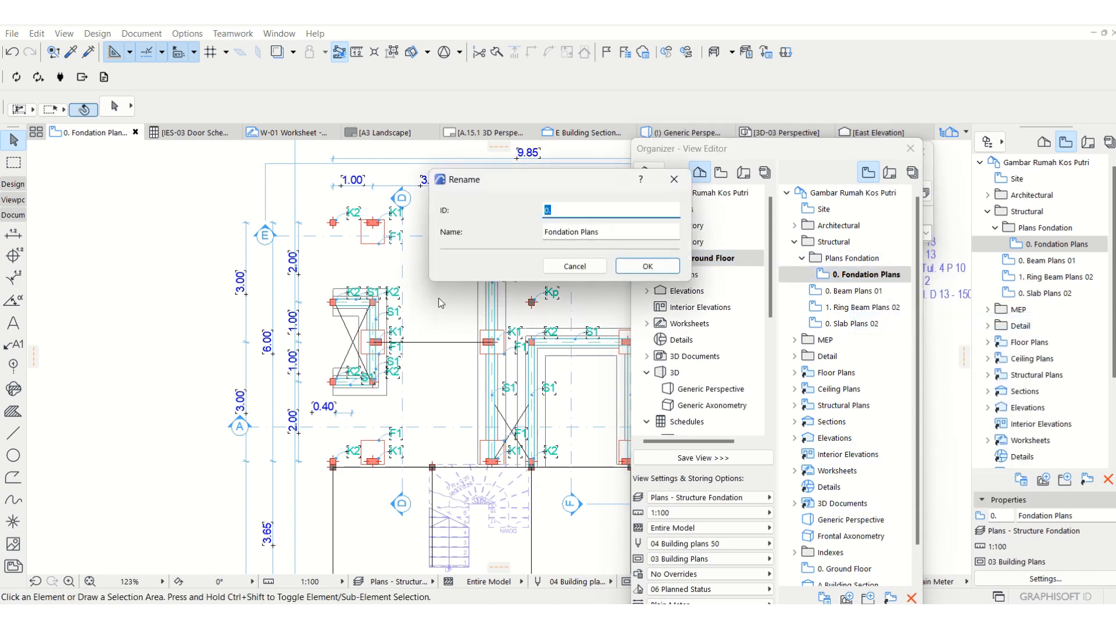
key(Tab)
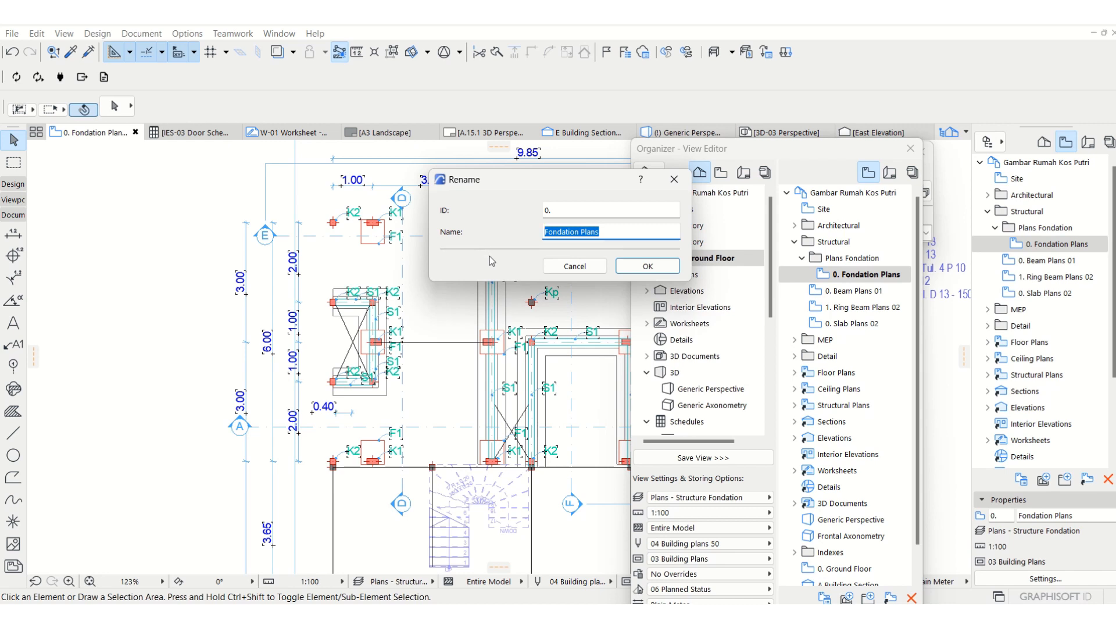
click(579, 211)
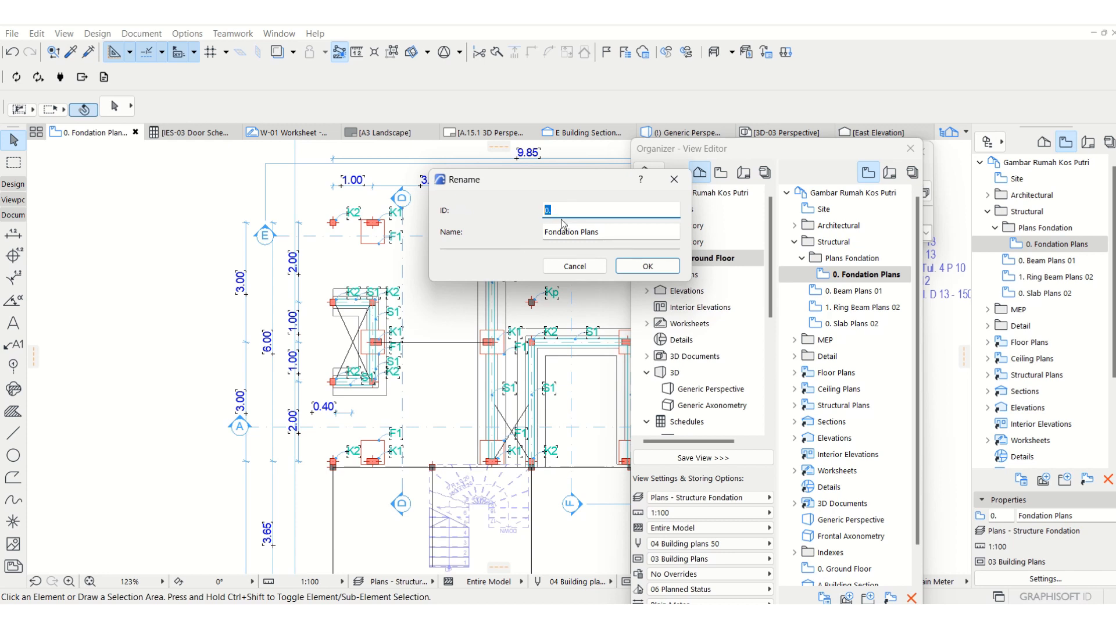
key(Tab)
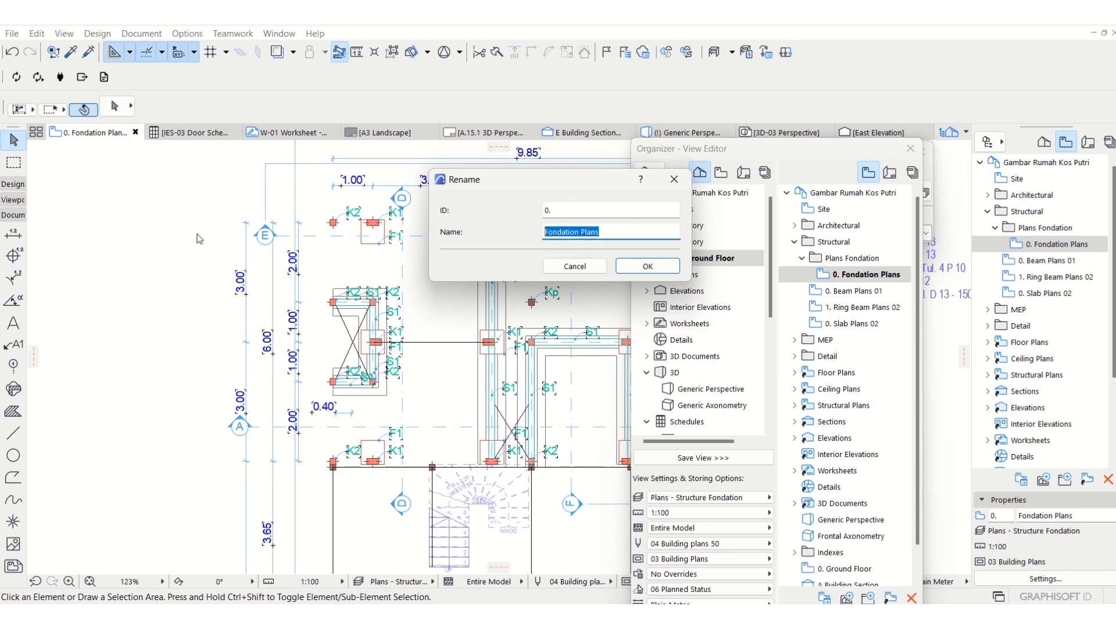
click(575, 266)
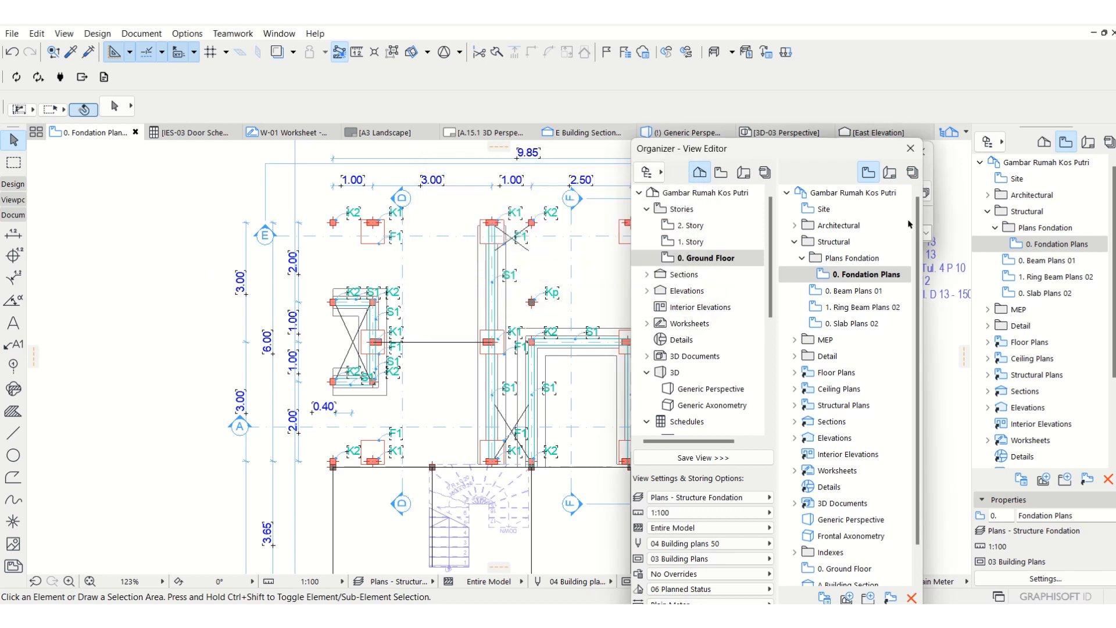
Select the 0. Fondation Plans view, close the Organizer and shift the Renovation palette aside.
click(1049, 245)
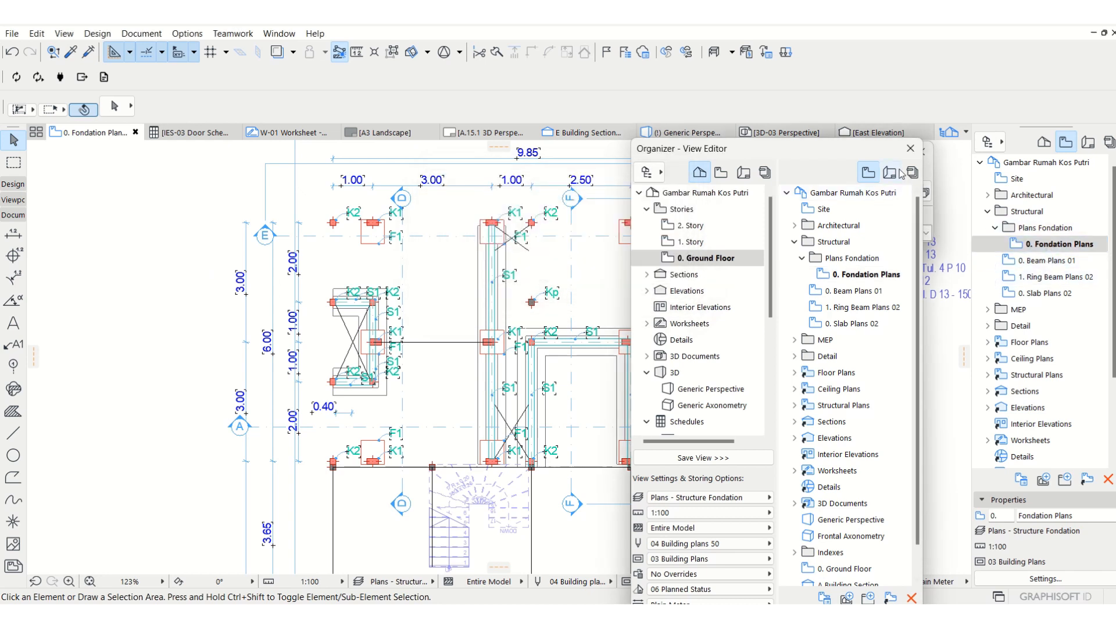
click(911, 150)
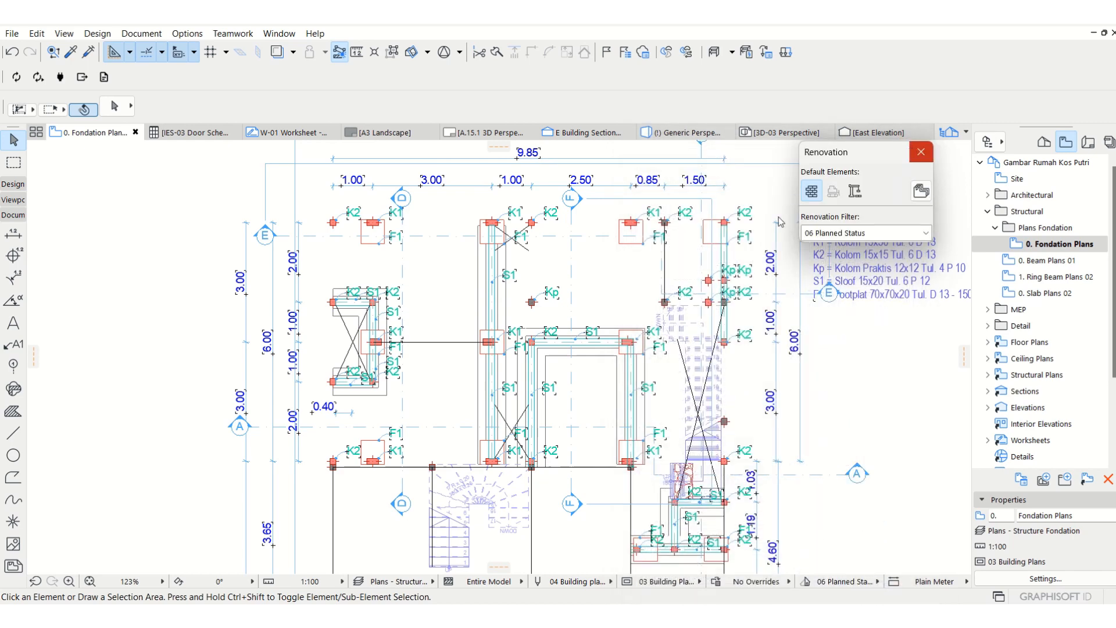
drag(866, 147, 892, 153)
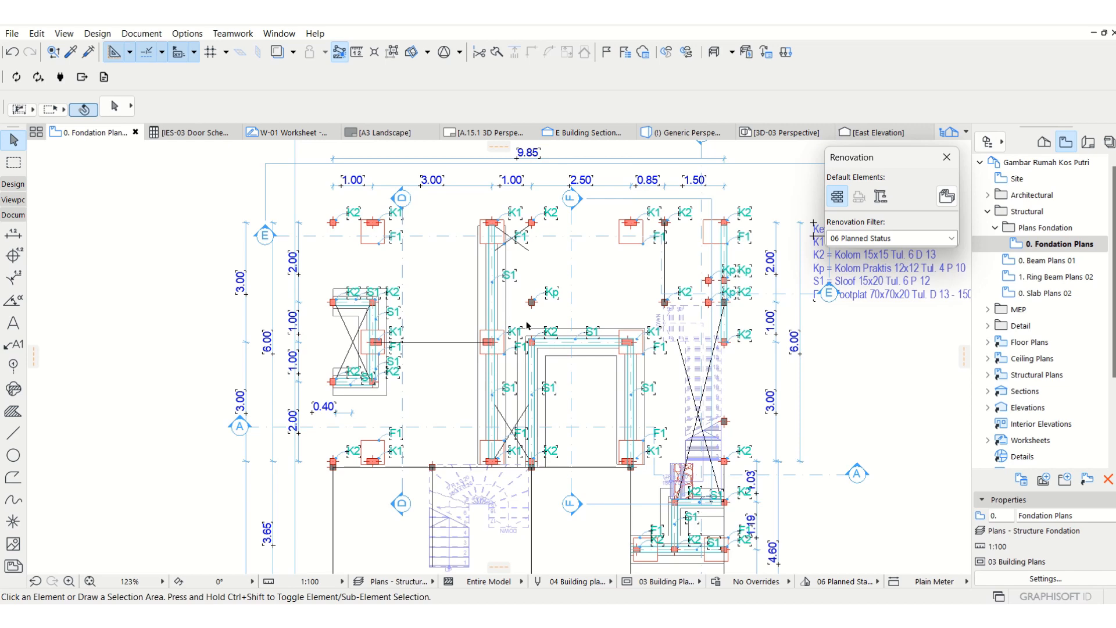
scroll(486, 248, down, 3)
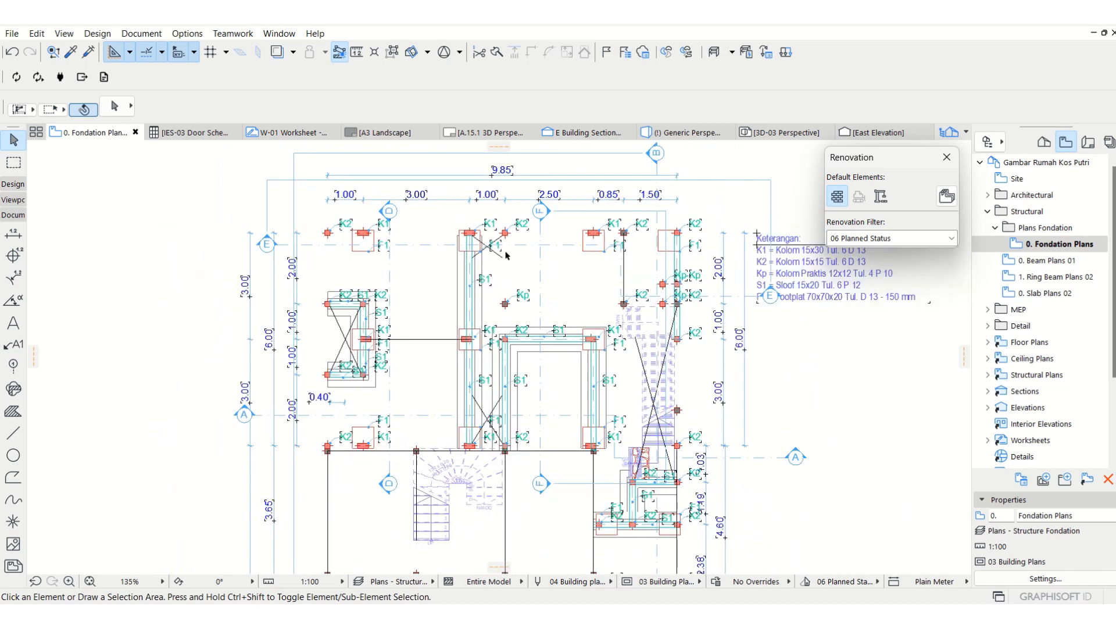
scroll(493, 254, up, 3)
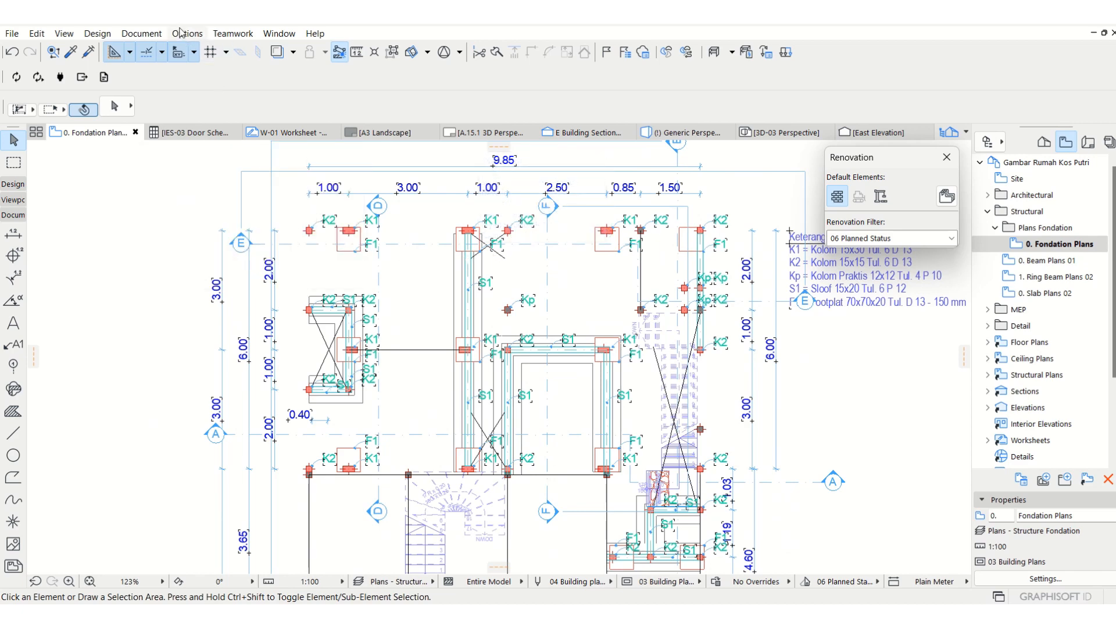
click(278, 33)
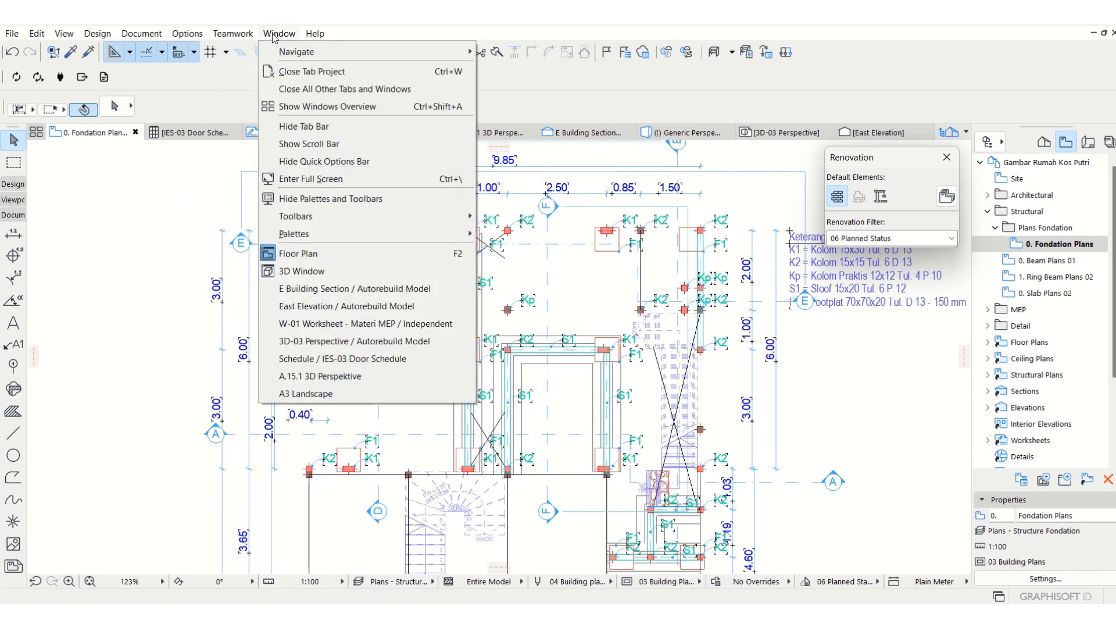
click(620, 156)
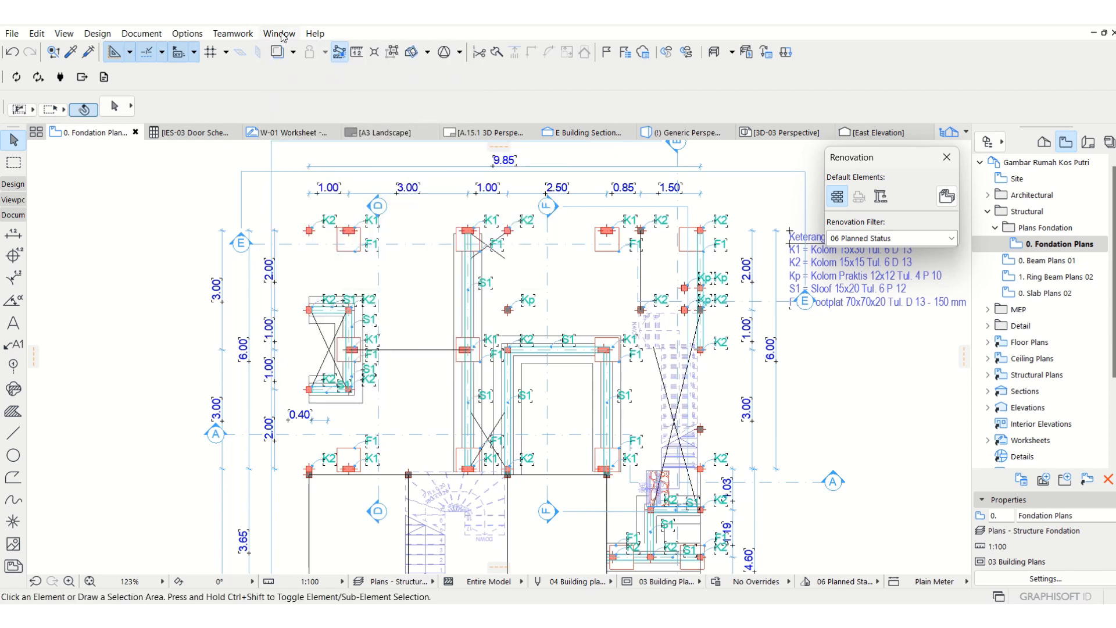
Show the stone foundation wall beside the small shaft in 3D, inspect its profile and return to the floor plan.
click(326, 326)
right_click(327, 327)
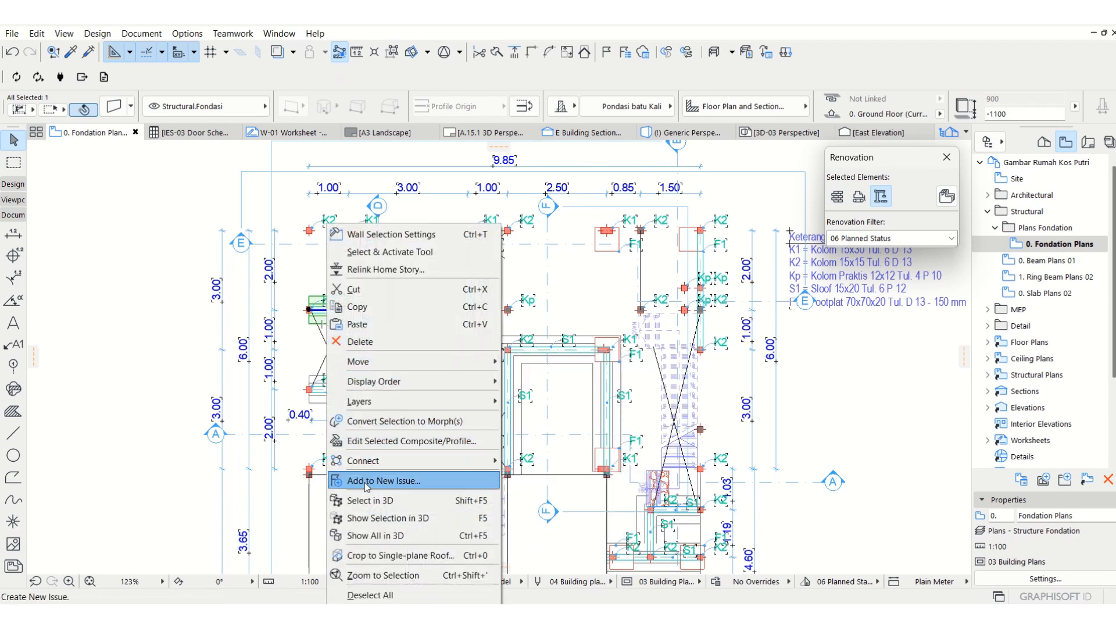
click(376, 522)
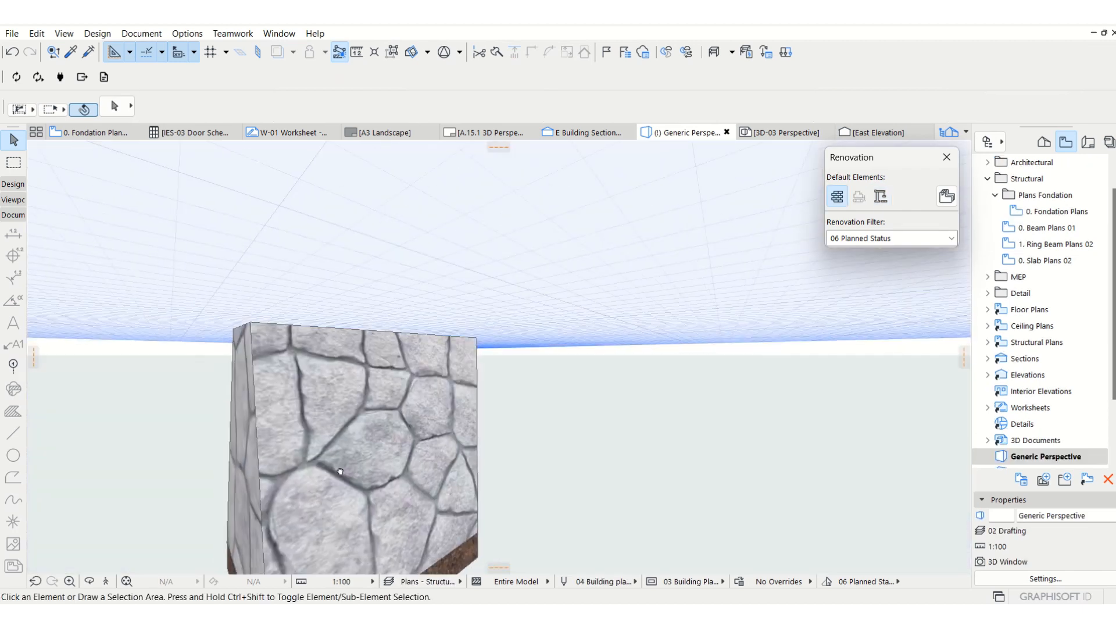
scroll(458, 403, down, 1)
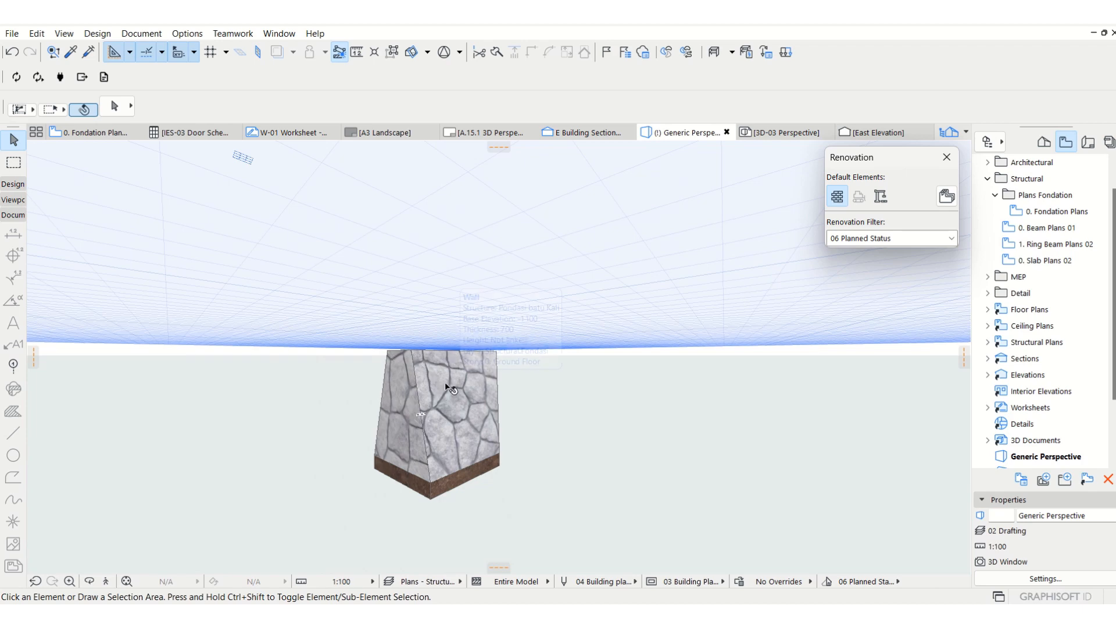
mouse_move(447, 386)
key(F2)
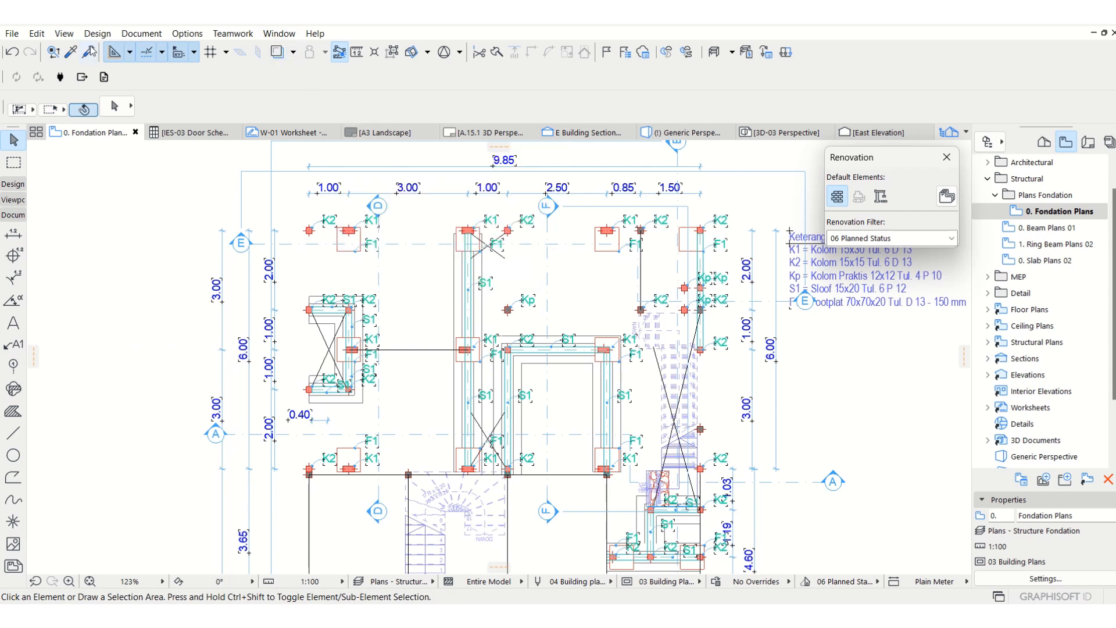
Create a new complex profile named Pondasi Batu Kali 2 in the Profile Manager and open it for editing.
click(191, 35)
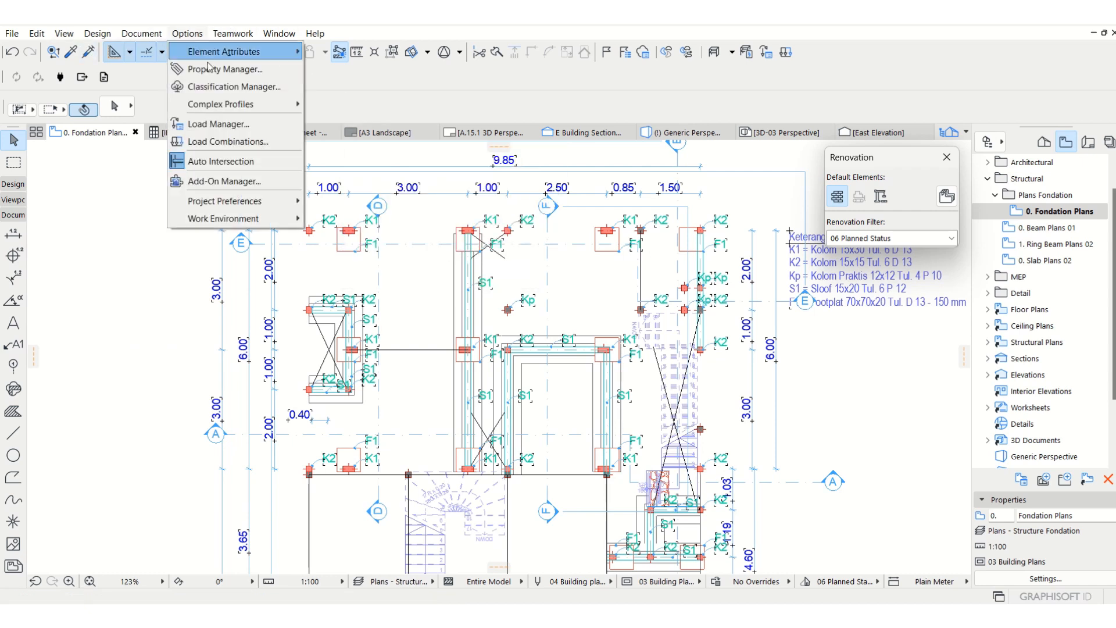
mouse_move(221, 52)
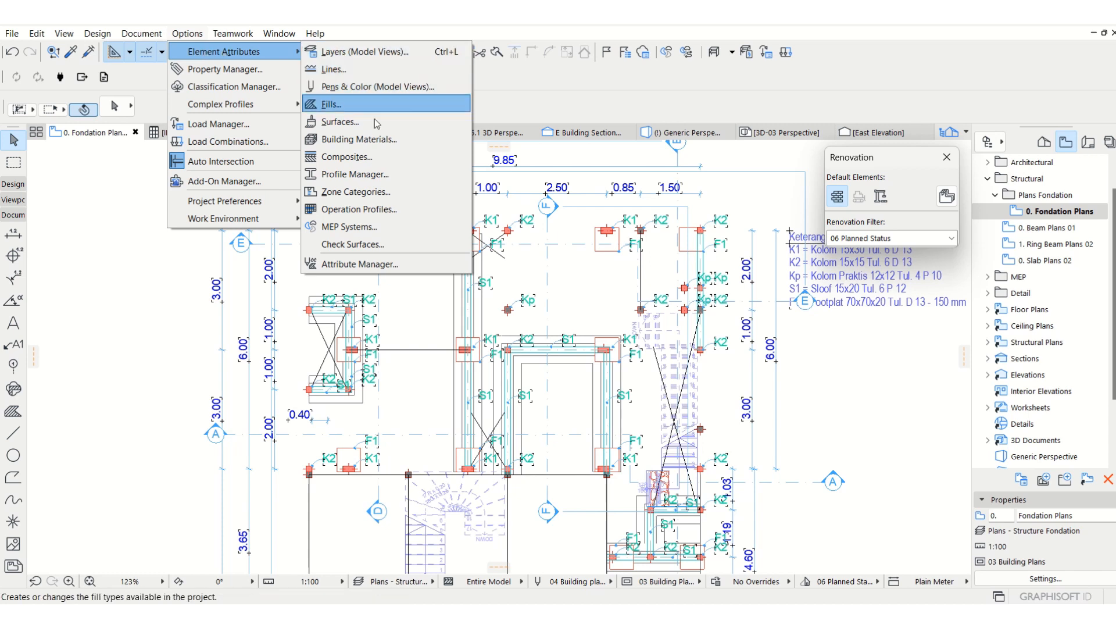
click(356, 175)
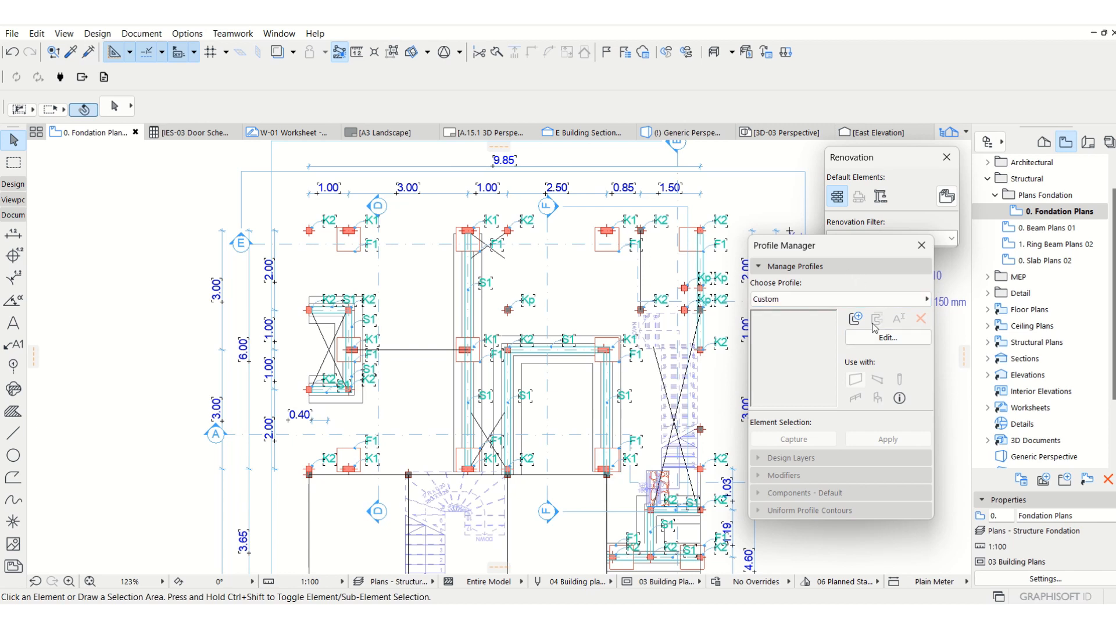
click(856, 318)
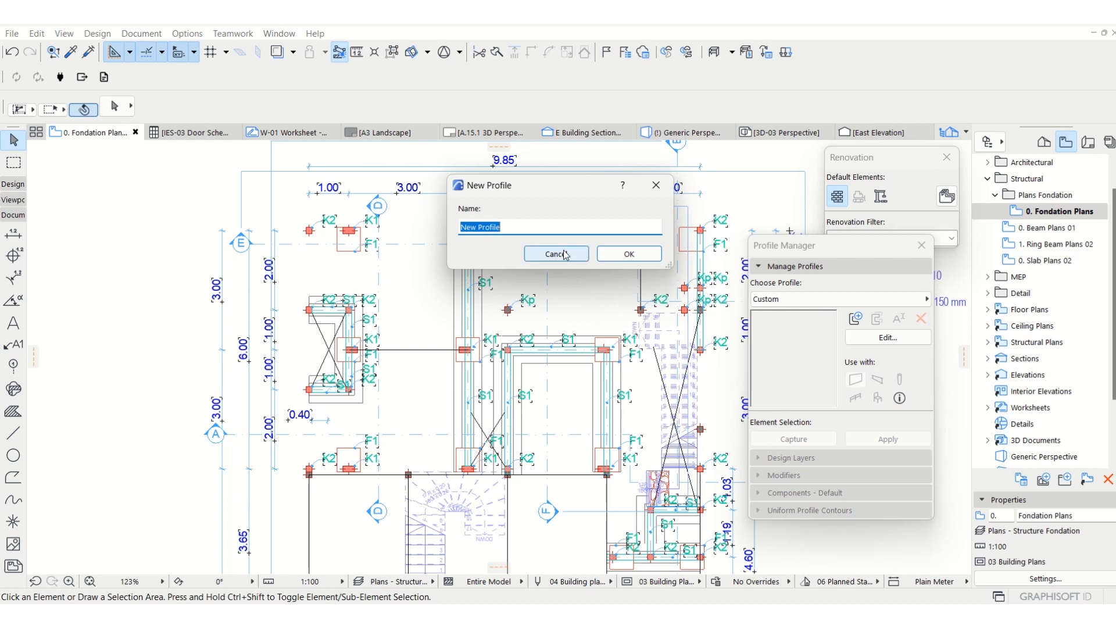
text(Pondasi Batu Kali 2)
click(606, 259)
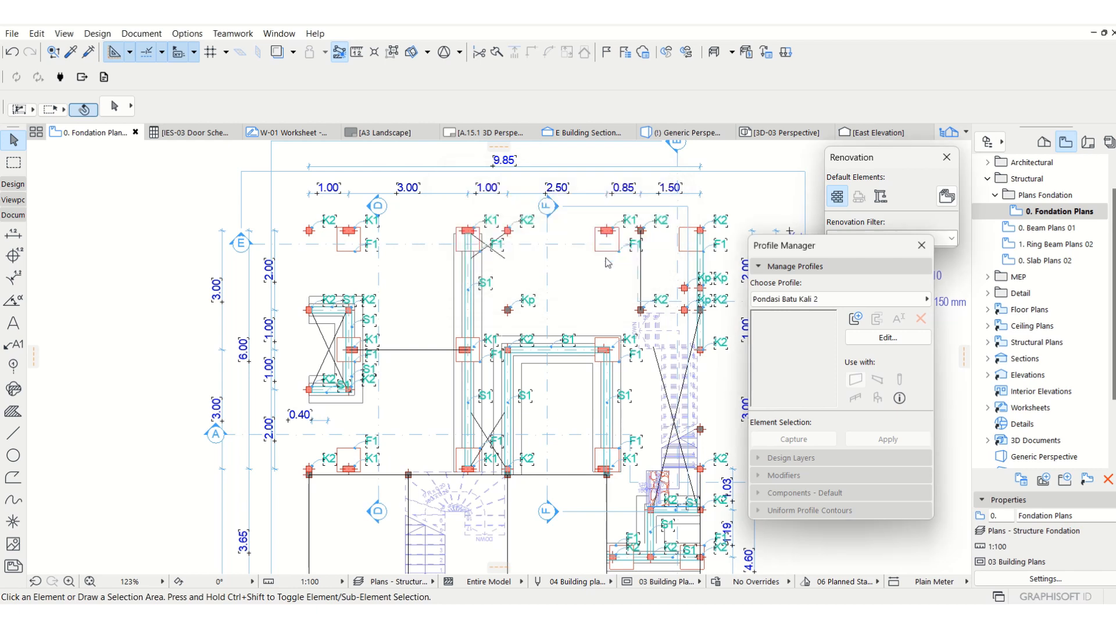
click(852, 335)
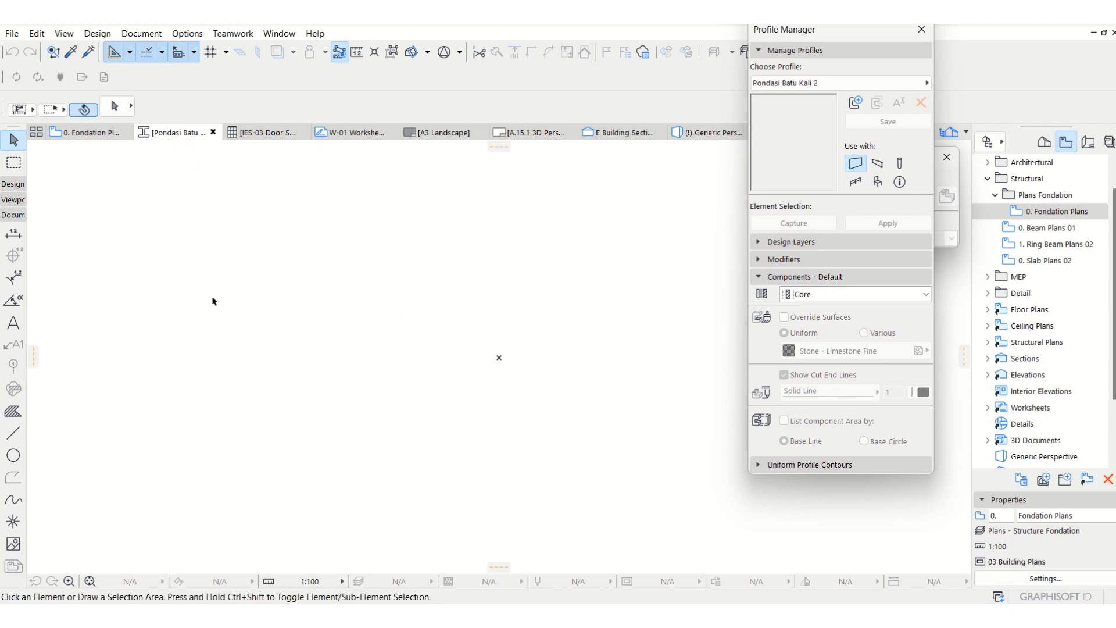
Draw a 300 mm horizontal line just below the profile origin as the foundation's top edge.
click(12, 433)
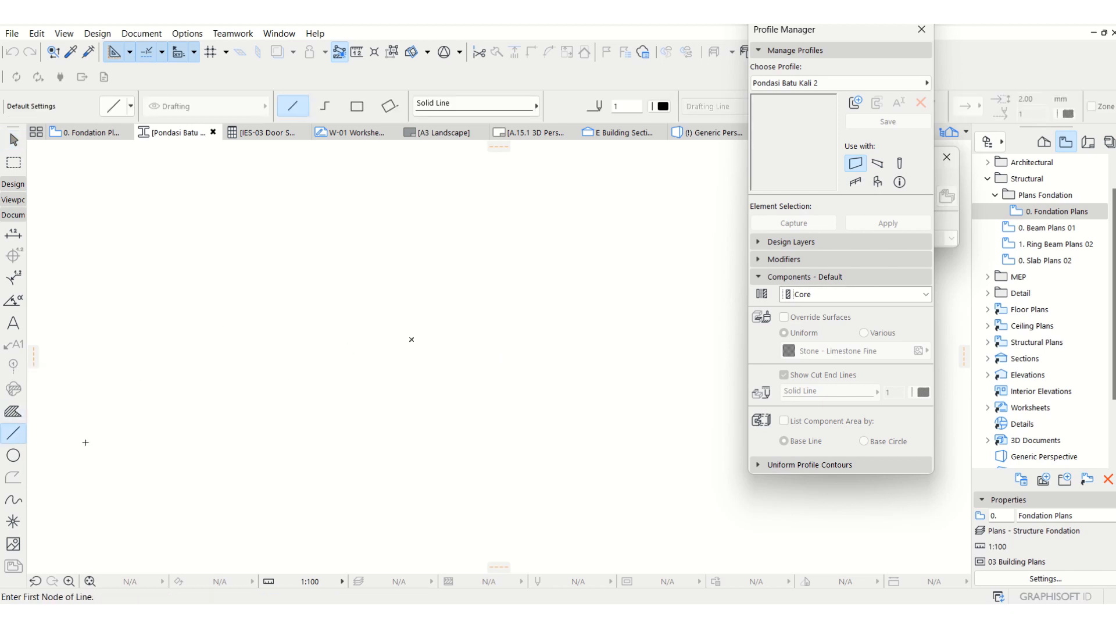
click(410, 361)
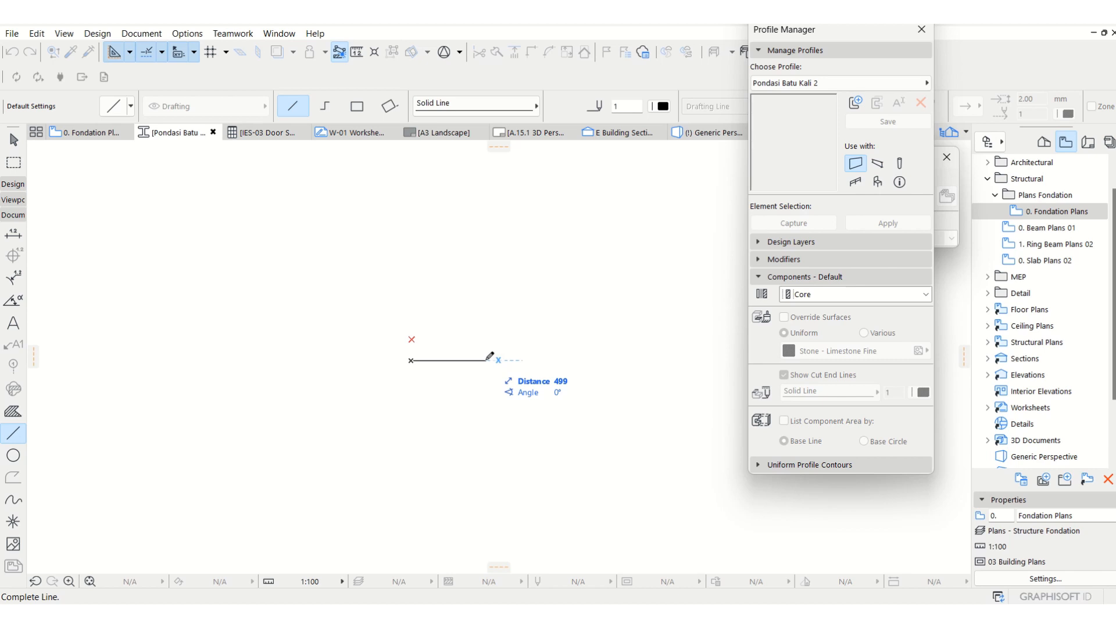
text(300)
key(Return)
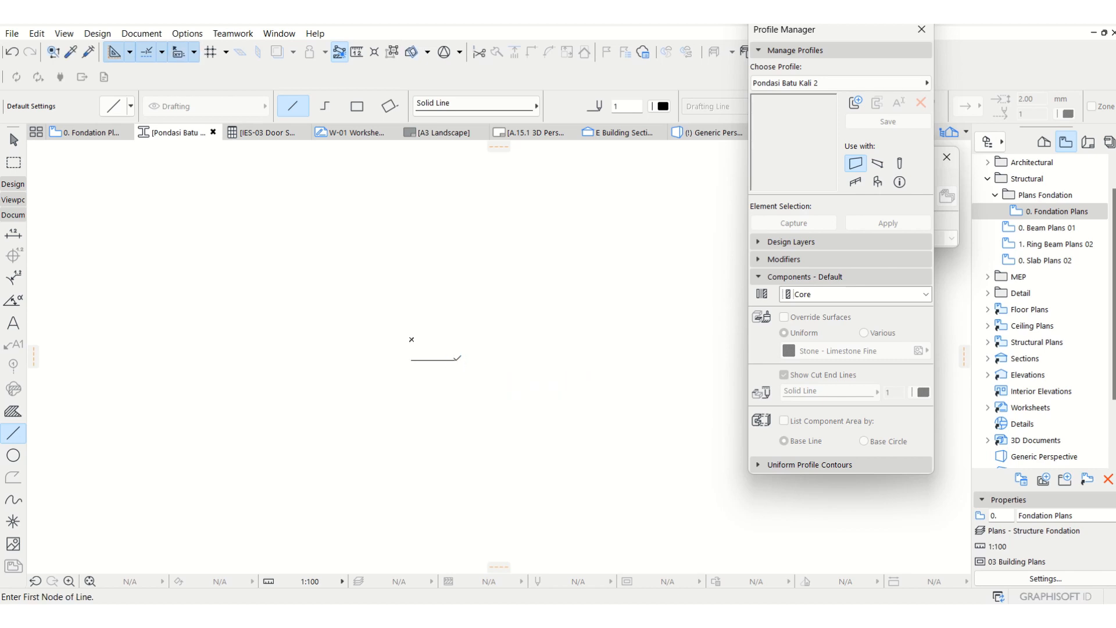
click(457, 360)
key(Escape)
key(Escape)
Place a copy of the 300 mm line 1000 mm straight below the original.
scroll(447, 294, down, 2)
scroll(433, 354, up, 1)
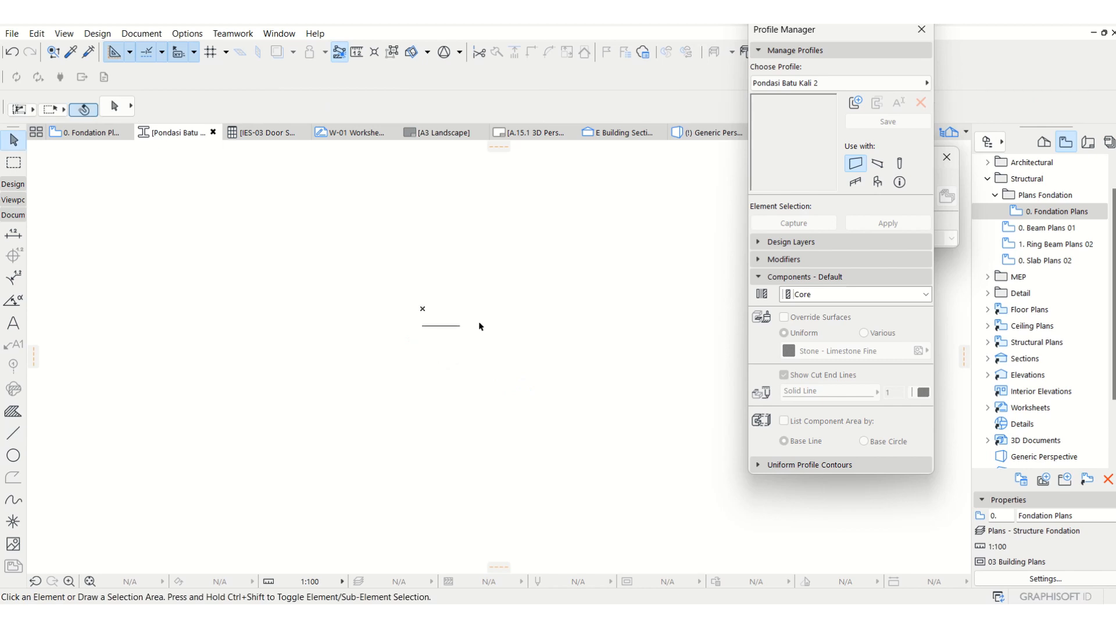
drag(479, 323, 407, 352)
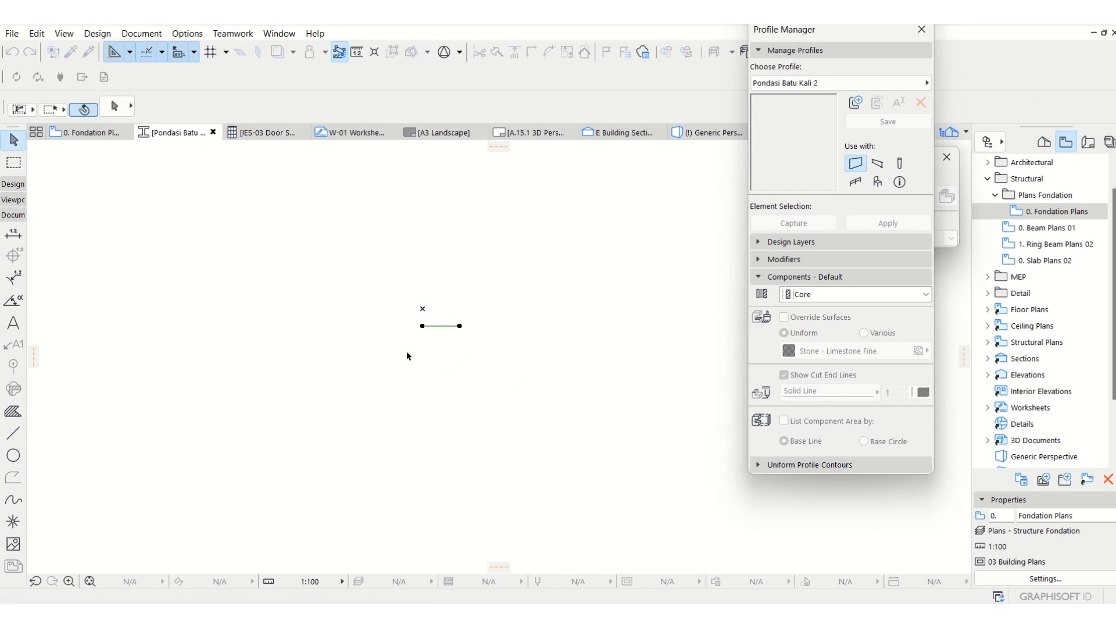
key(ctrl+d)
click(449, 327)
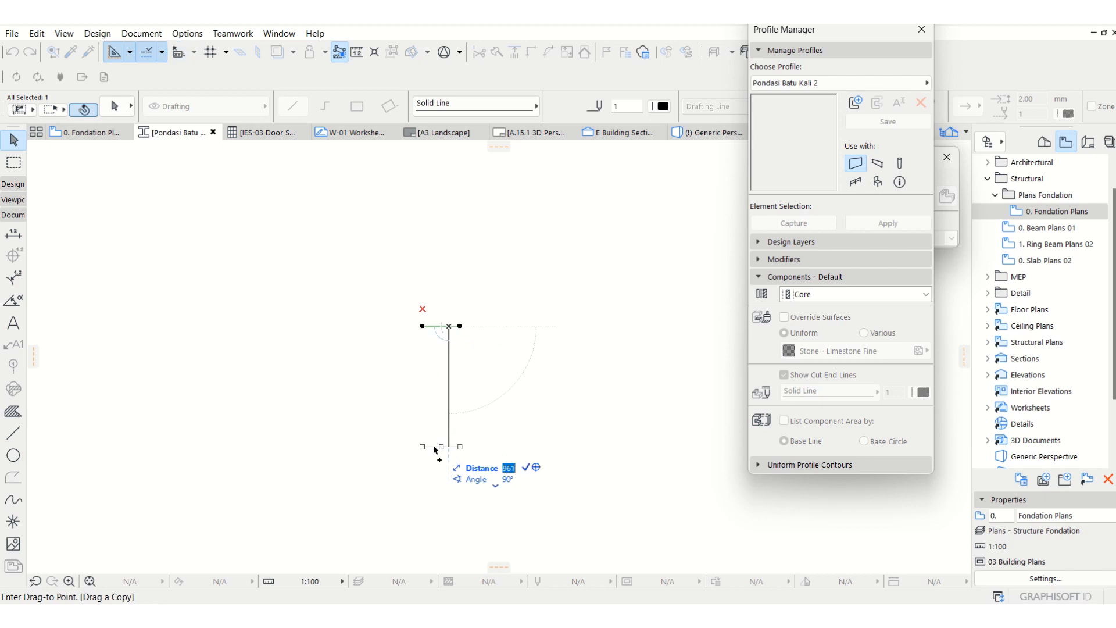
text(1000)
key(Return)
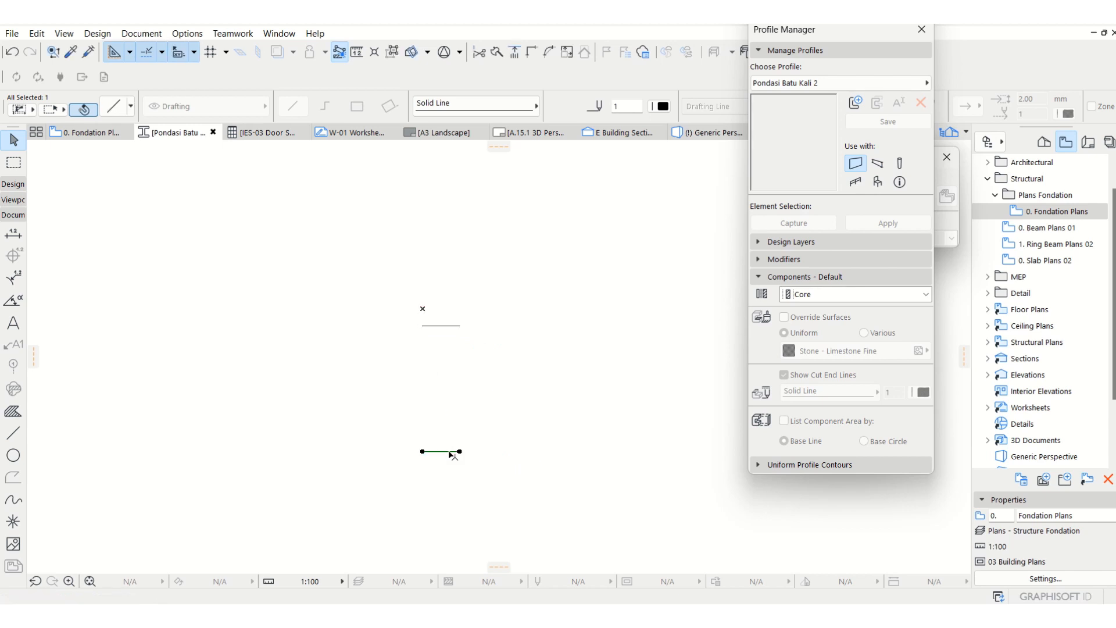
Place a copy of the lower line 100 mm above it to mark the base layer's thickness.
key(ctrl+shift+d)
click(450, 452)
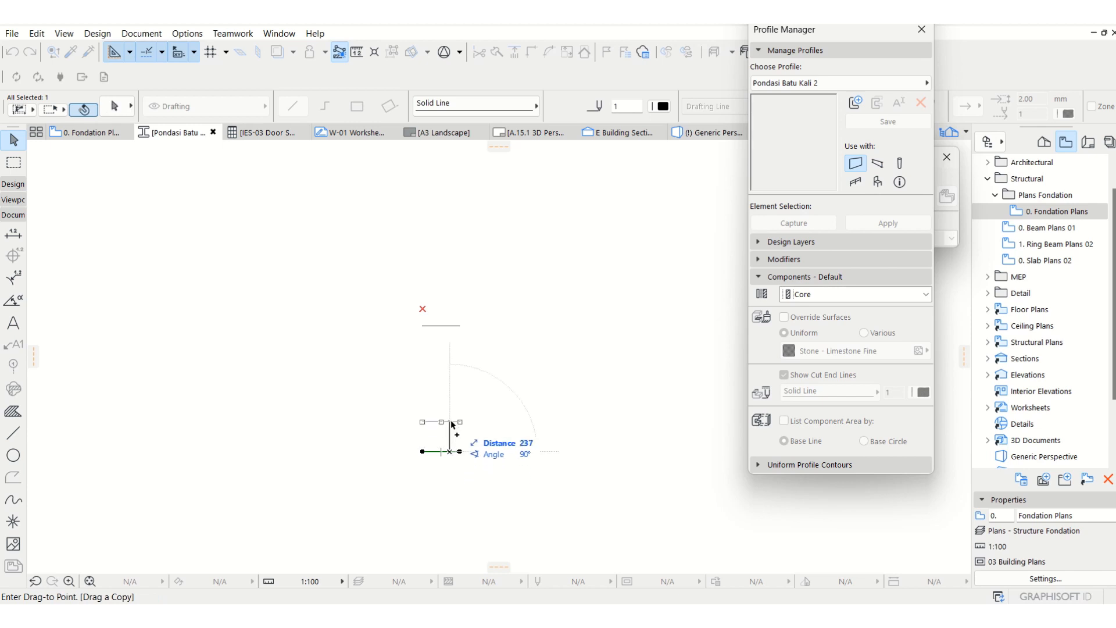
text(100)
key(Return)
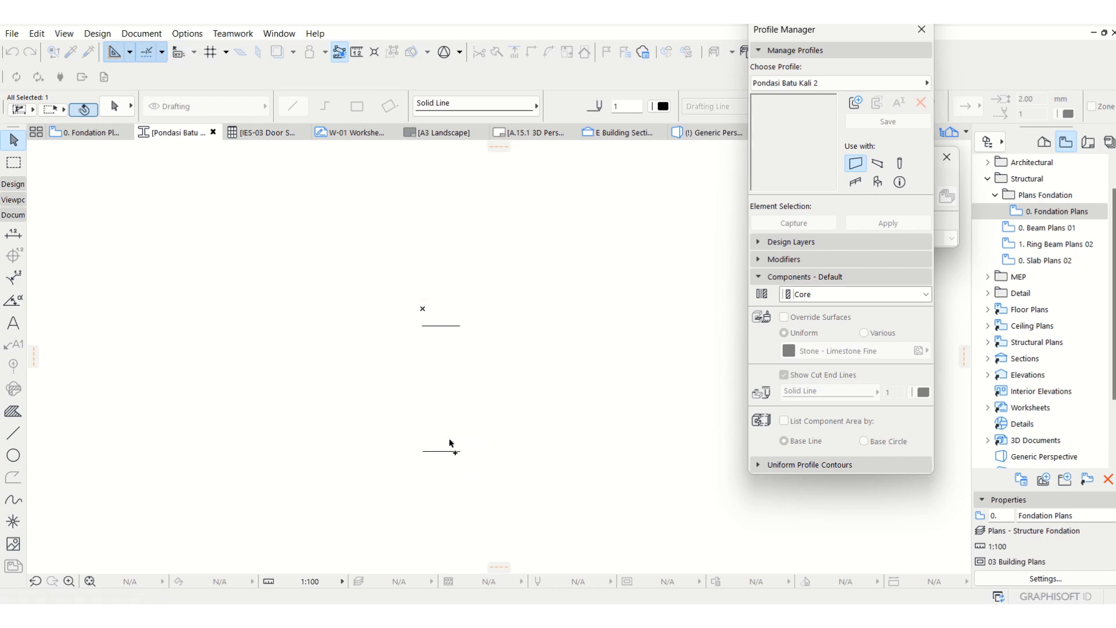
Stretch the right ends of both lower lines so that each is 700 mm long.
click(460, 440)
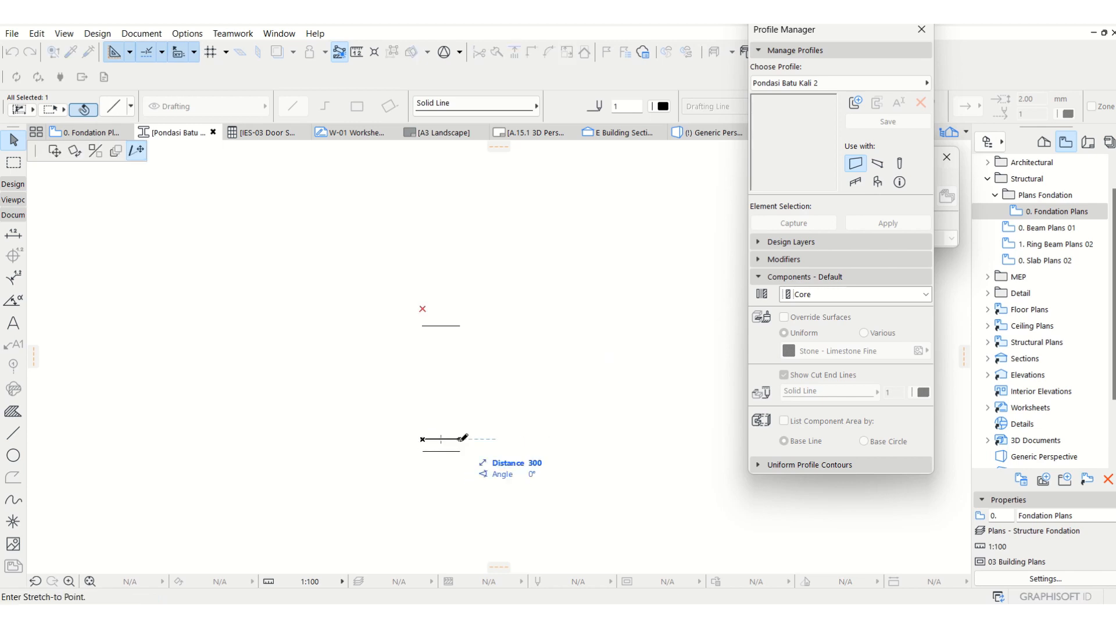
text(70)
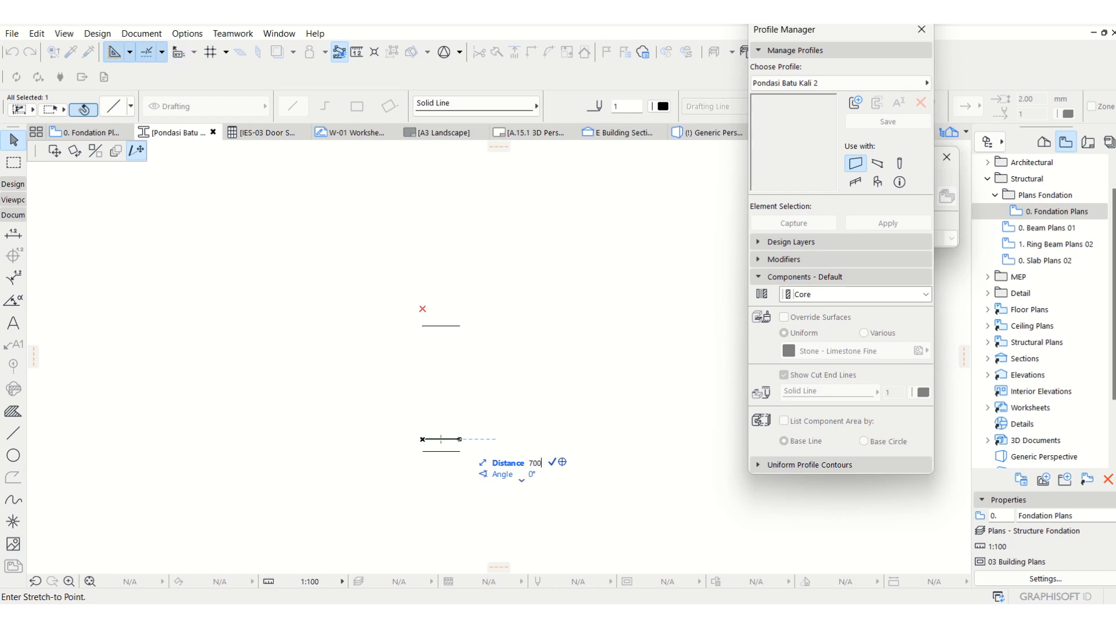
key(Return)
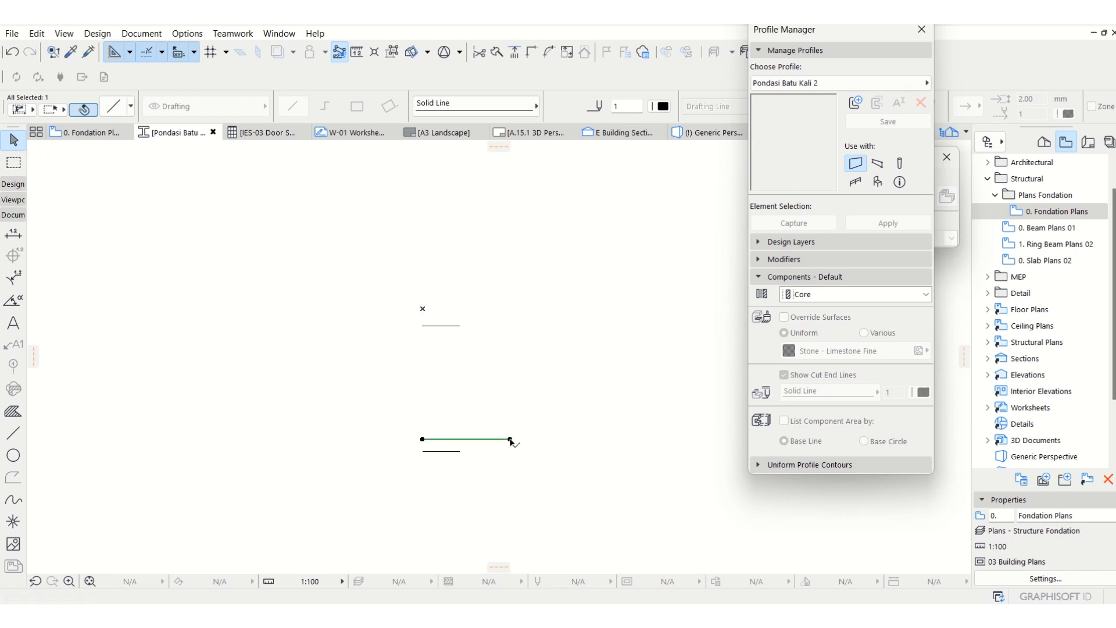
click(459, 452)
click(460, 452)
text(700)
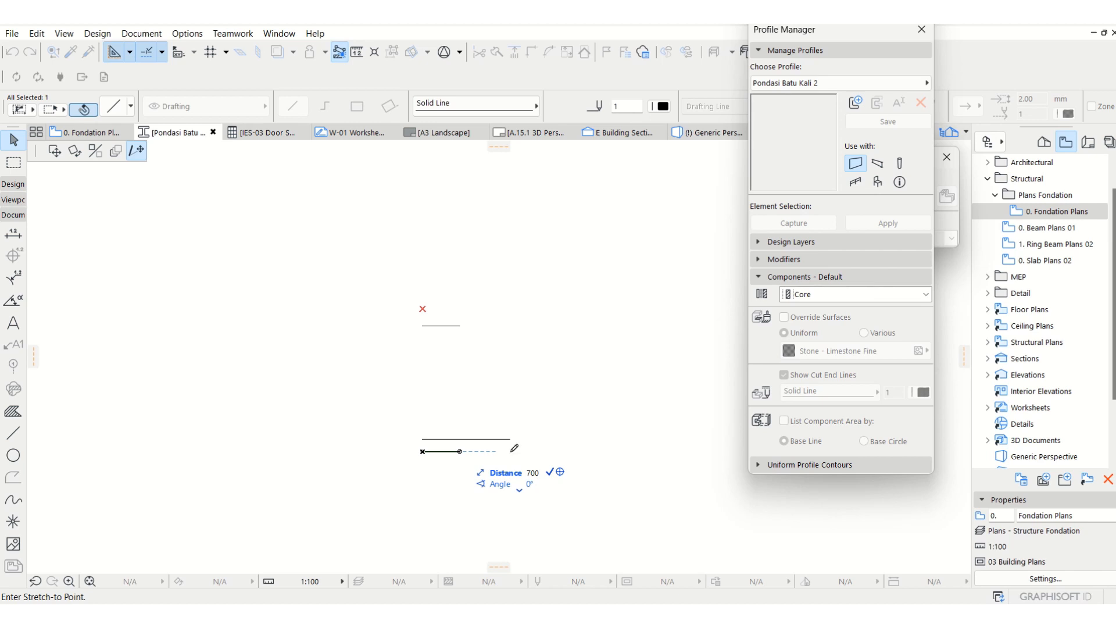
key(Return)
key(Escape)
Move the two 700 mm lines together sideways so their midpoints are centred below the top line.
drag(535, 478, 465, 411)
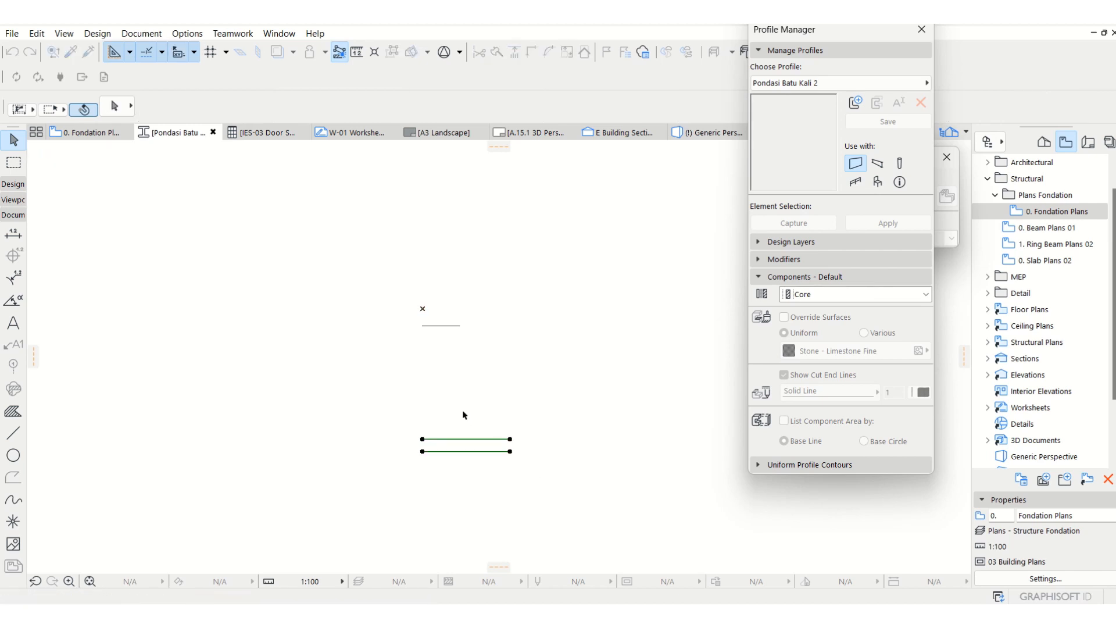
key(ctrl+d)
click(467, 439)
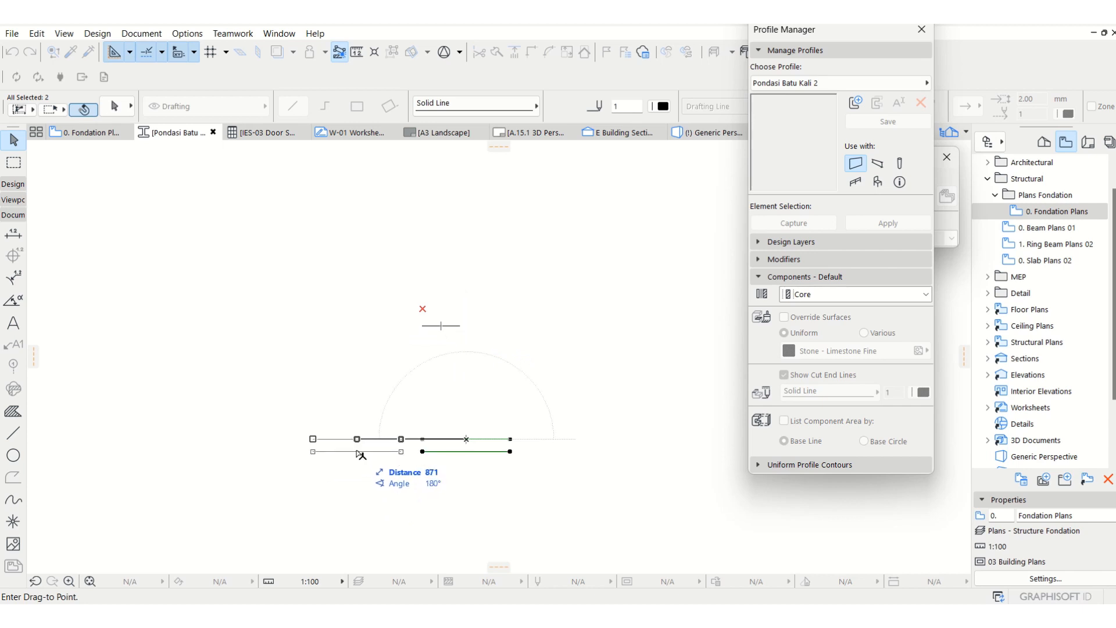
click(442, 329)
key(Escape)
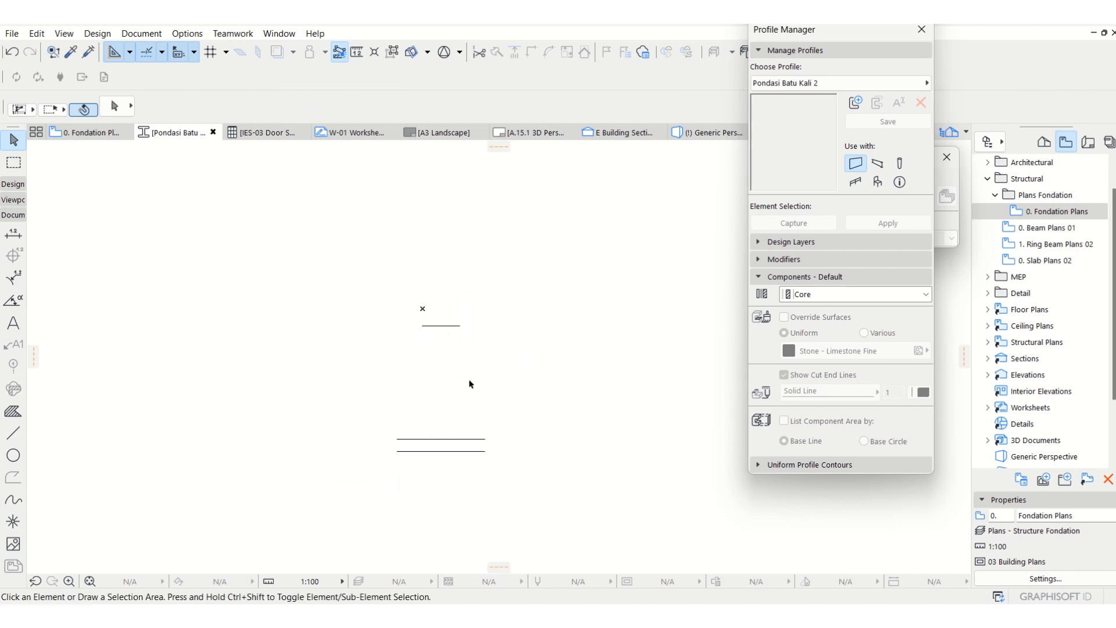
Draw the two slanted side lines joining the ends of the top line to the upper 700 mm line.
click(13, 433)
click(486, 439)
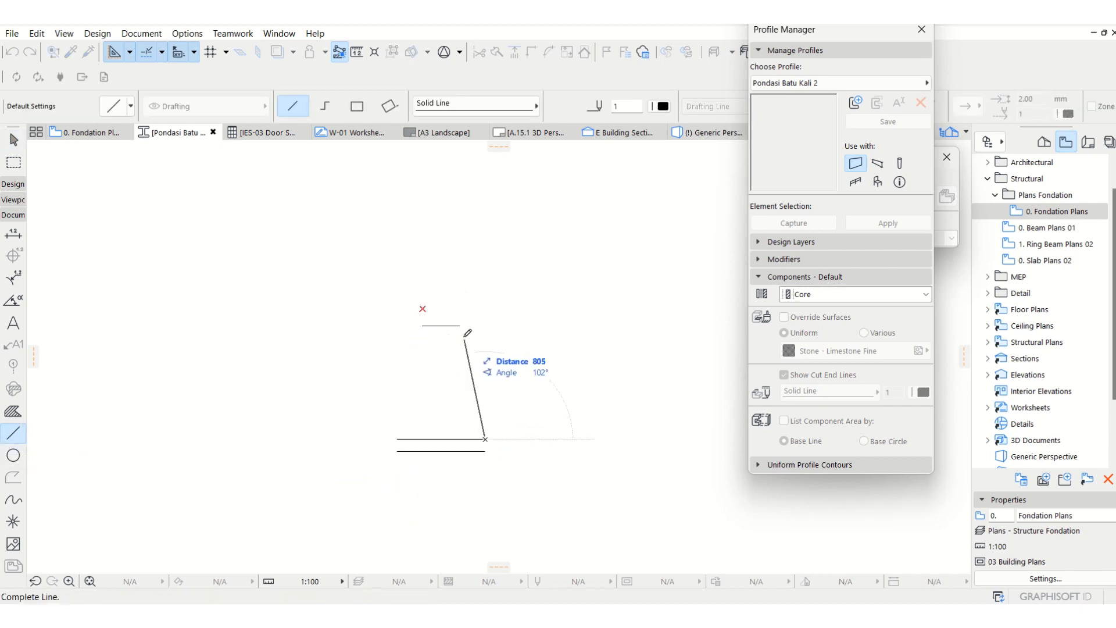
click(461, 326)
click(423, 327)
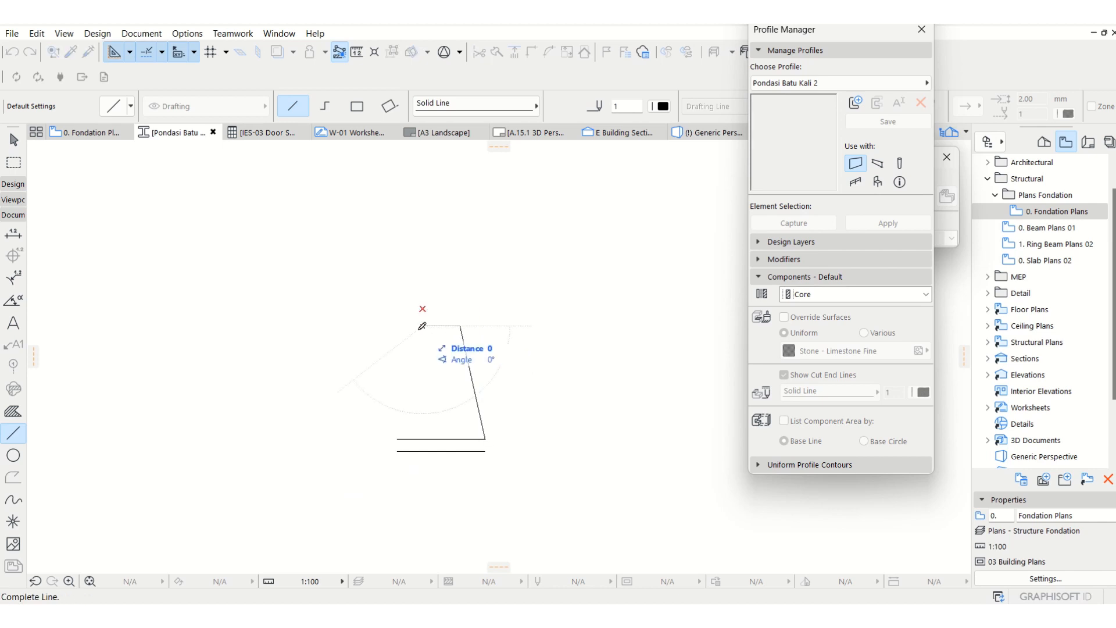
click(398, 438)
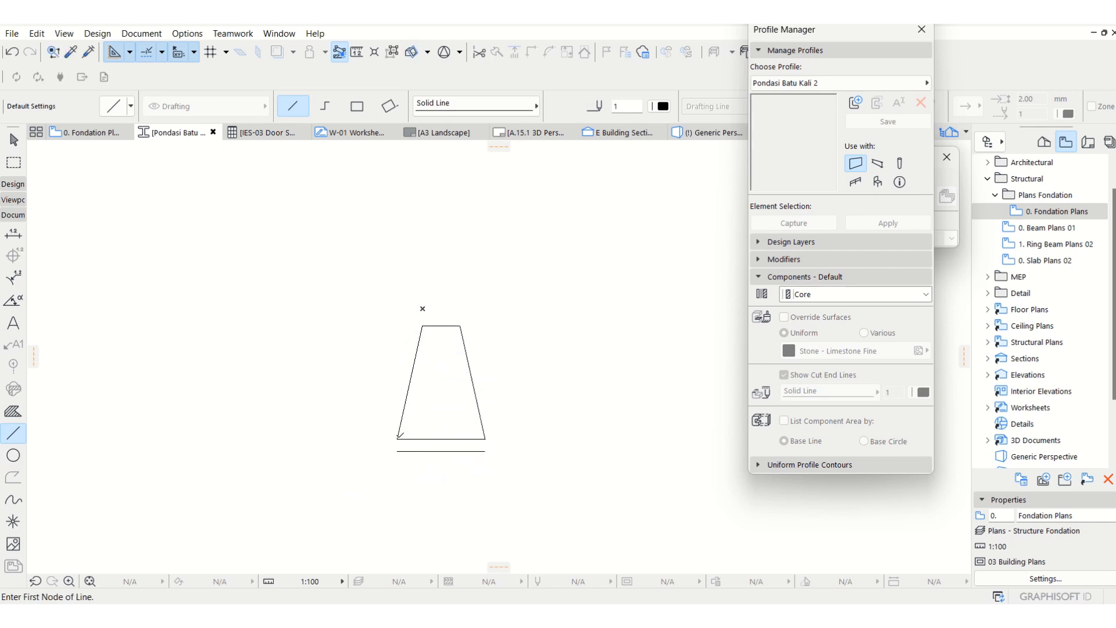
Close the 100 mm base strip with a vertical line at its left end and a copy of it at the right end.
click(398, 439)
click(398, 451)
key(Escape)
click(398, 445)
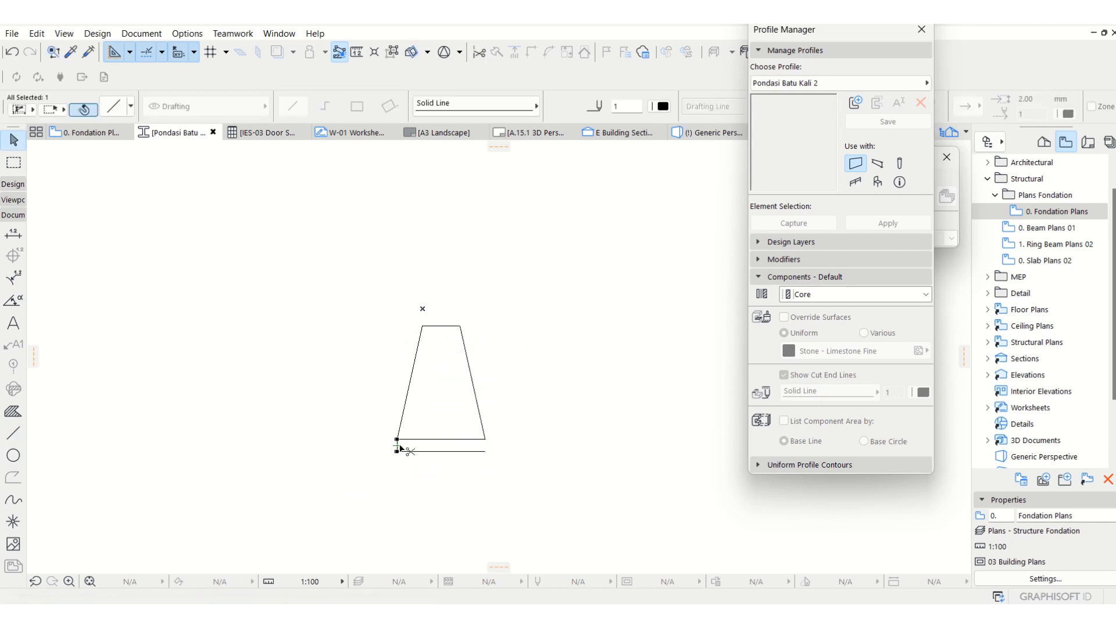
key(ctrl+shift+d)
click(398, 445)
click(487, 442)
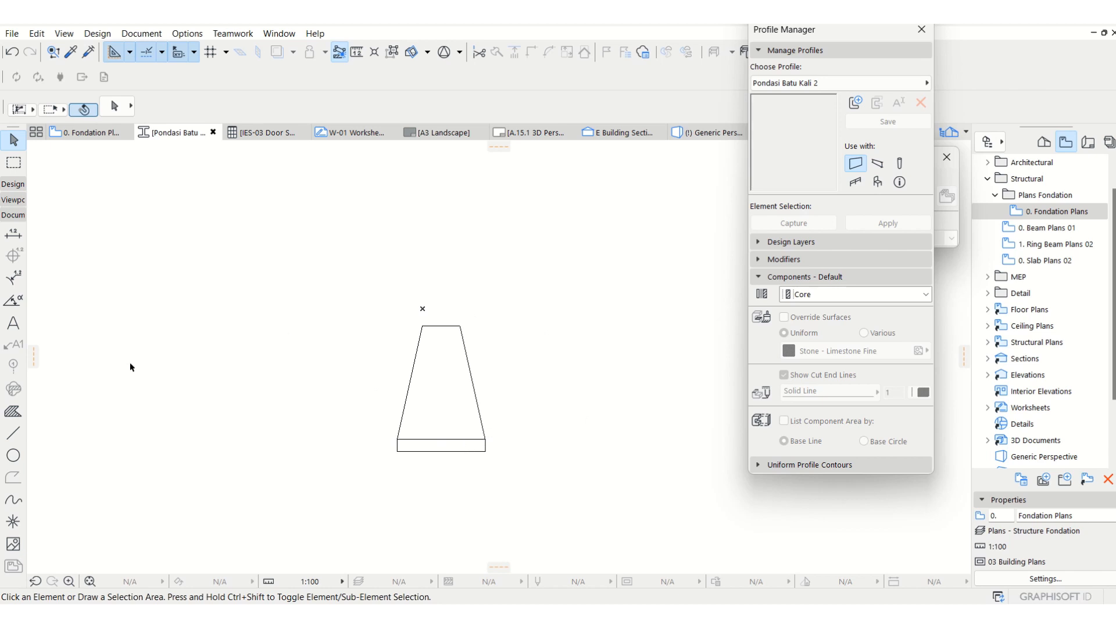
Fill the trapezoid of the foundation profile with the Pondasi Batu Kali building material.
click(13, 412)
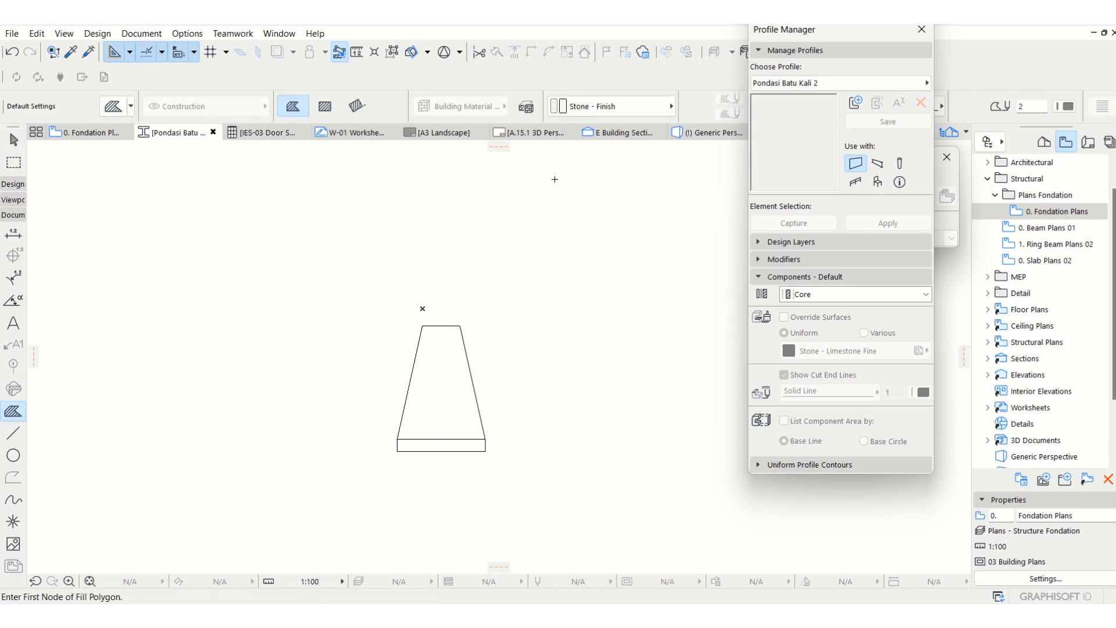
click(605, 113)
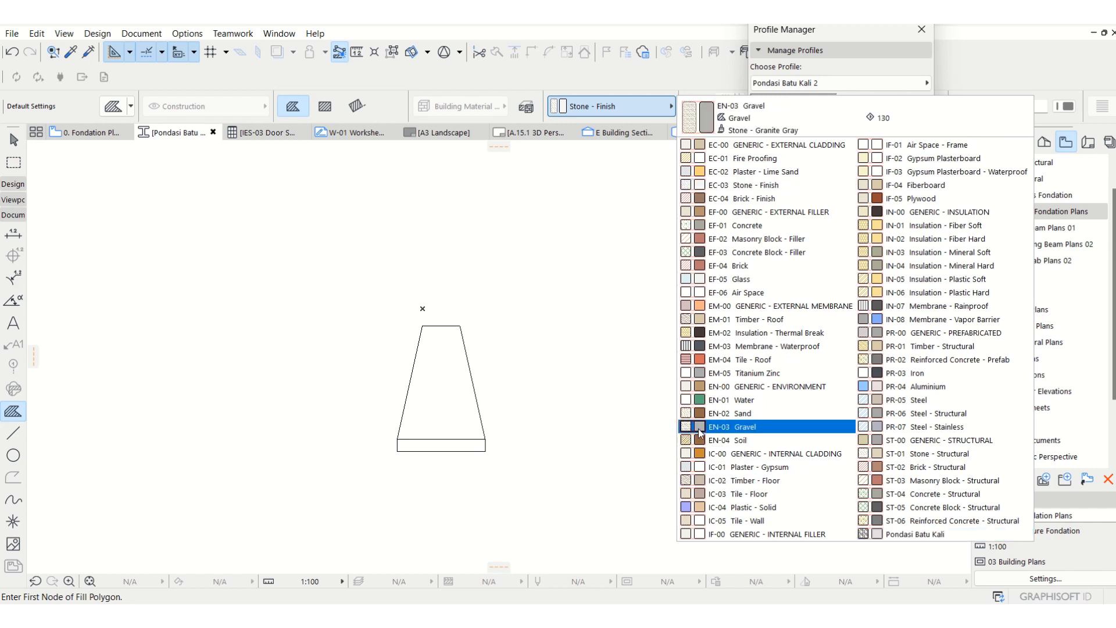
click(914, 534)
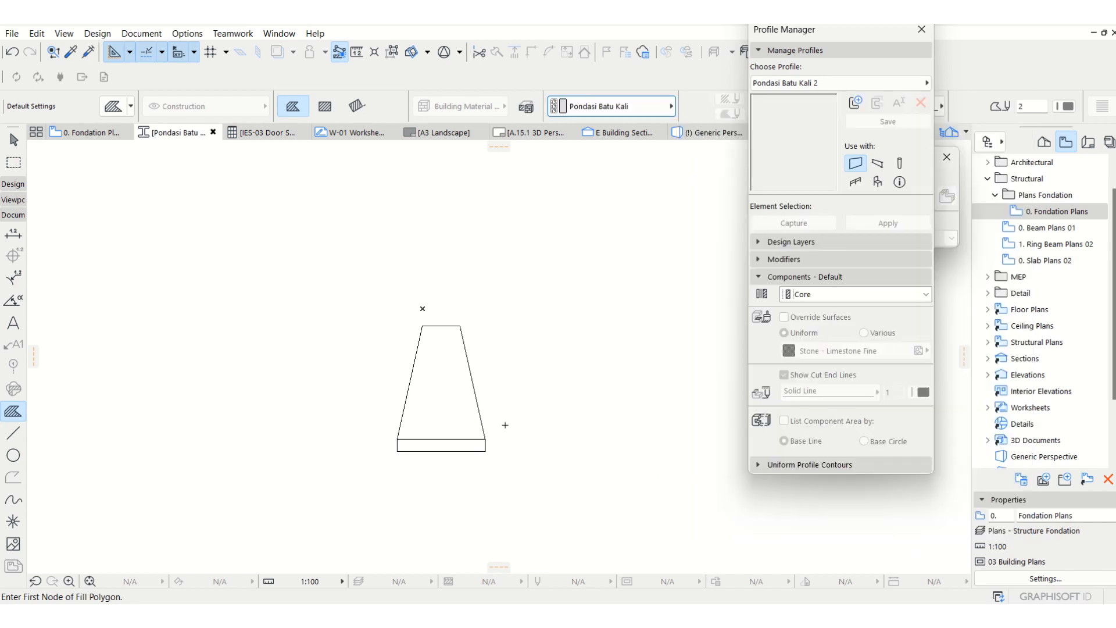
click(449, 377)
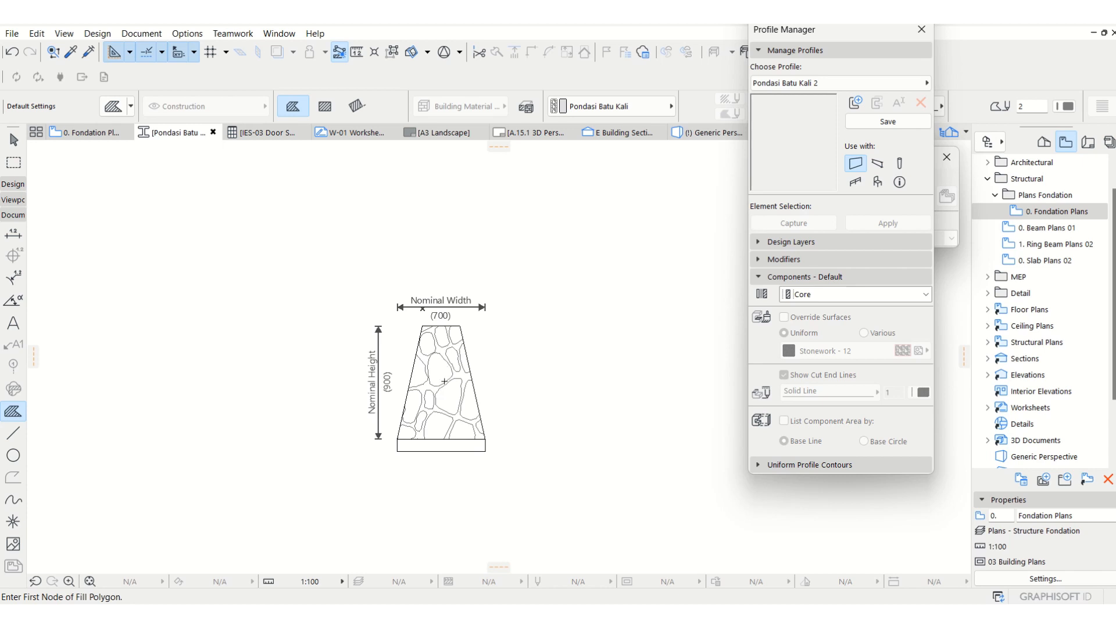
Fill the 100 mm base strip under the trapezoid with the Sand building material.
scroll(426, 398, up, 2)
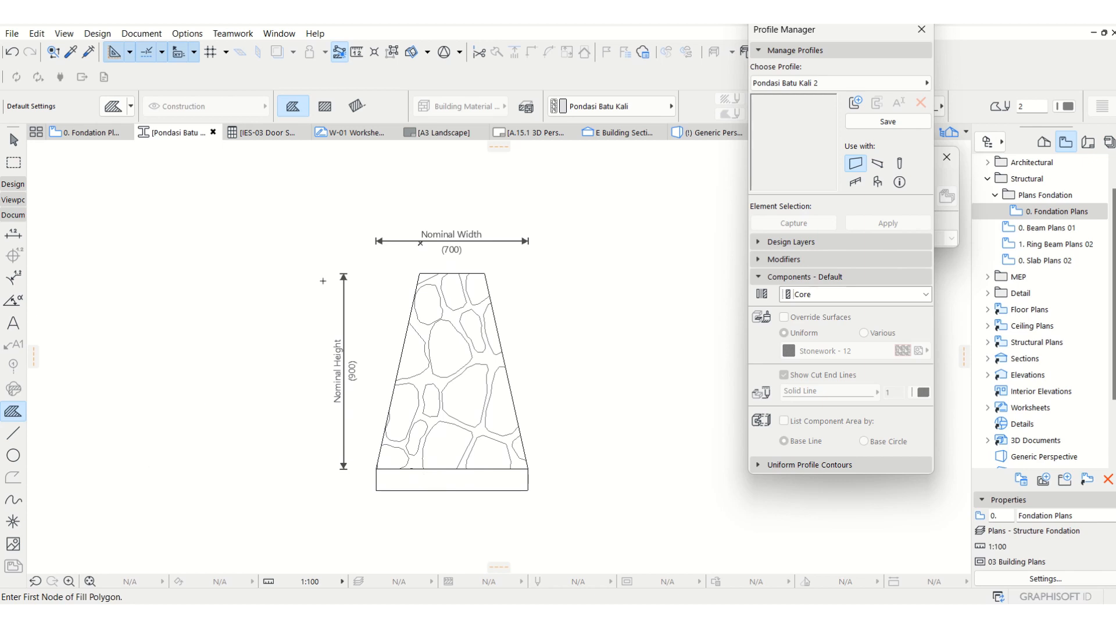
click(611, 106)
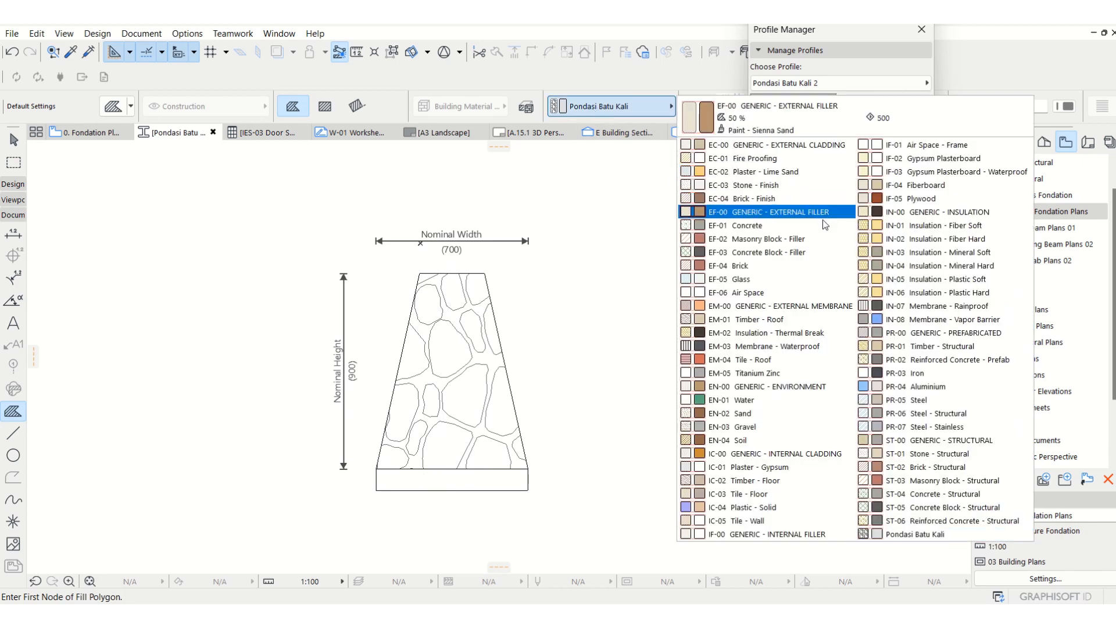
click(741, 415)
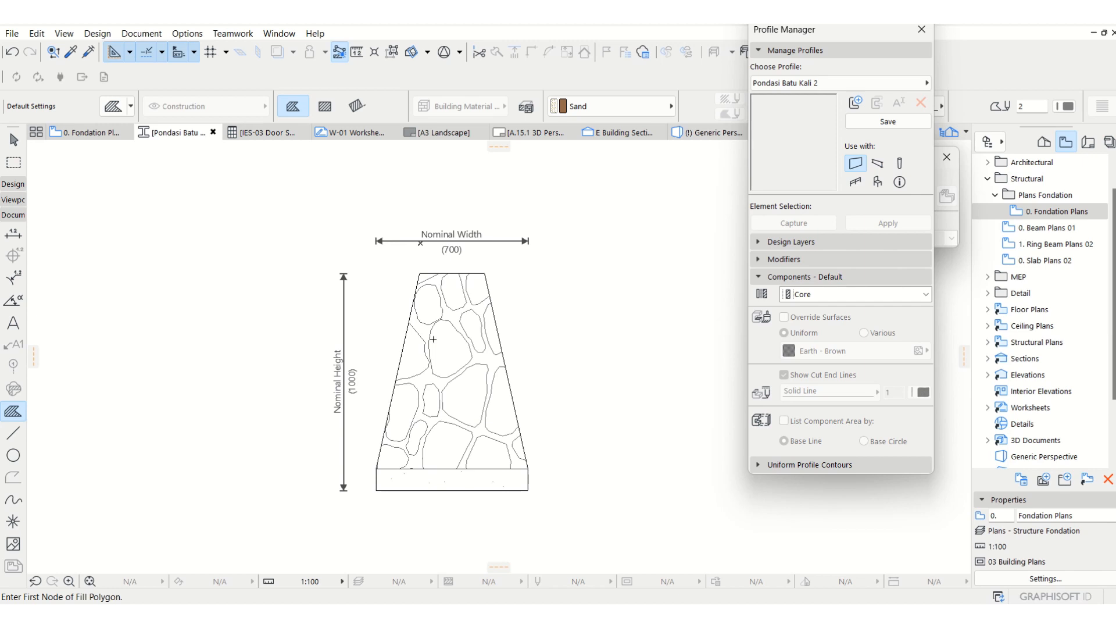
Move the whole foundation profile so the midpoint of its top edge sits on the profile origin.
key(Escape)
scroll(432, 374, down, 2)
drag(551, 474, 298, 289)
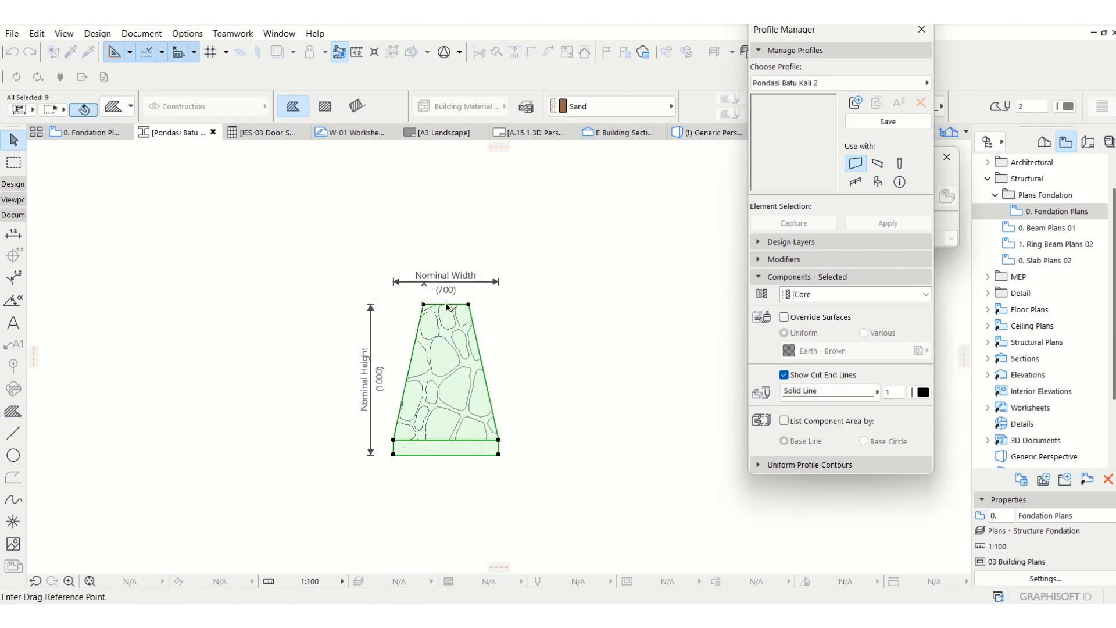
click(446, 303)
click(425, 283)
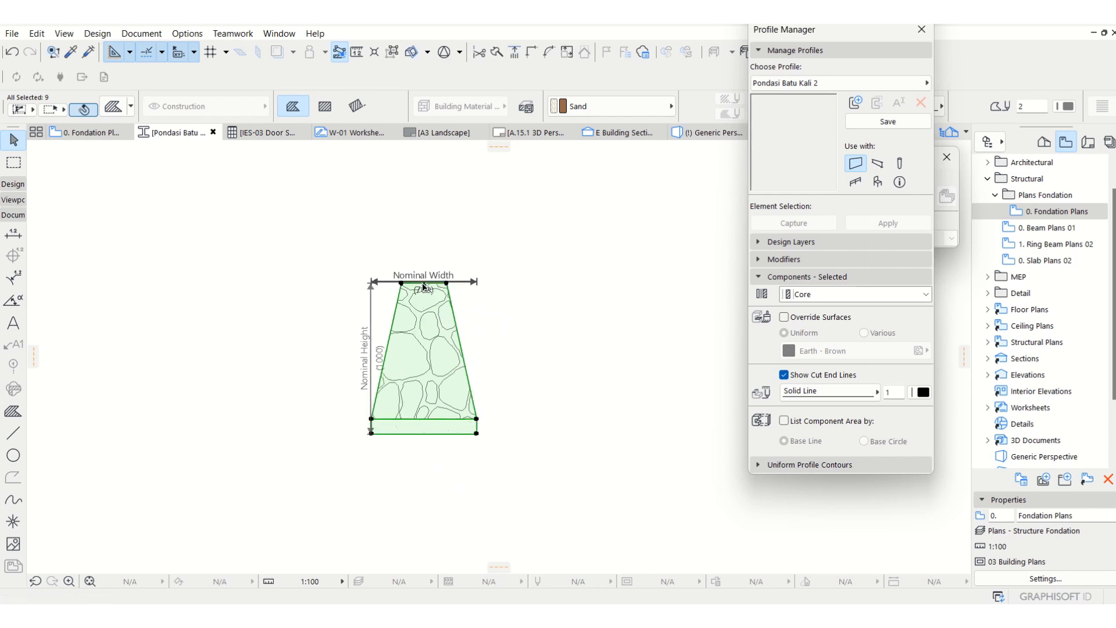
Shift the Nominal Width dimension above the profile and the Nominal Height dimension clear of its left side.
drag(474, 282, 470, 266)
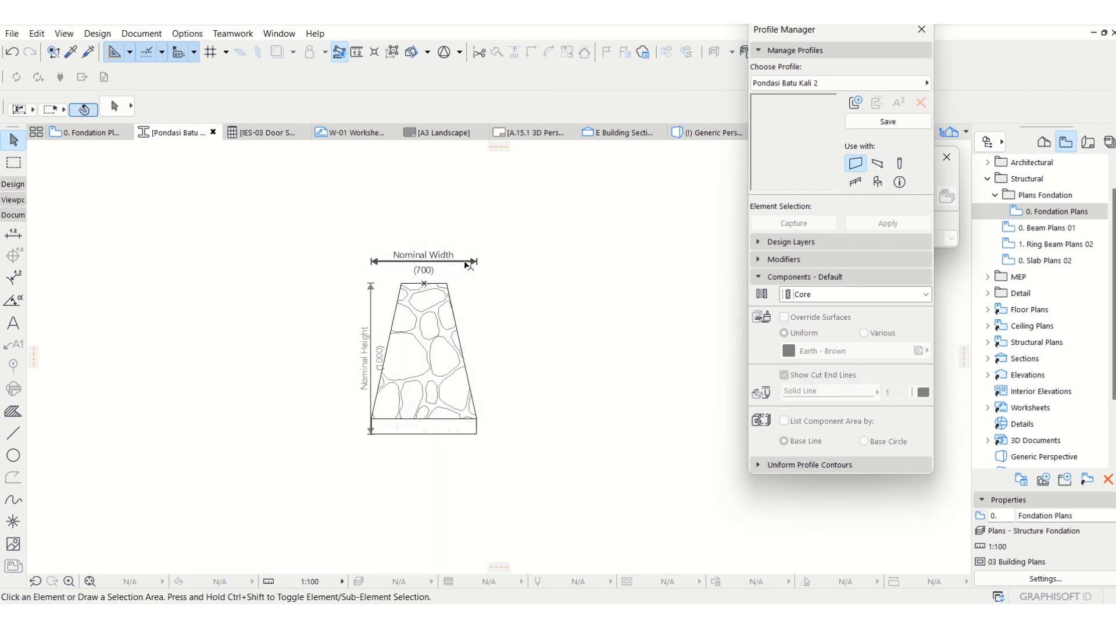
drag(371, 314, 341, 317)
drag(311, 237, 425, 319)
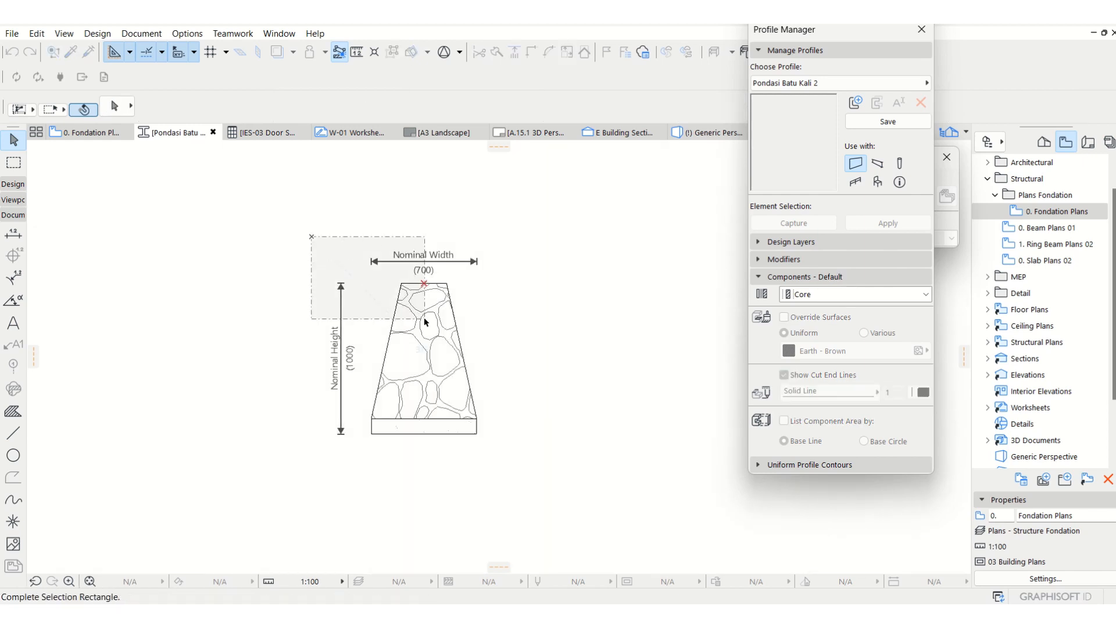
click(425, 321)
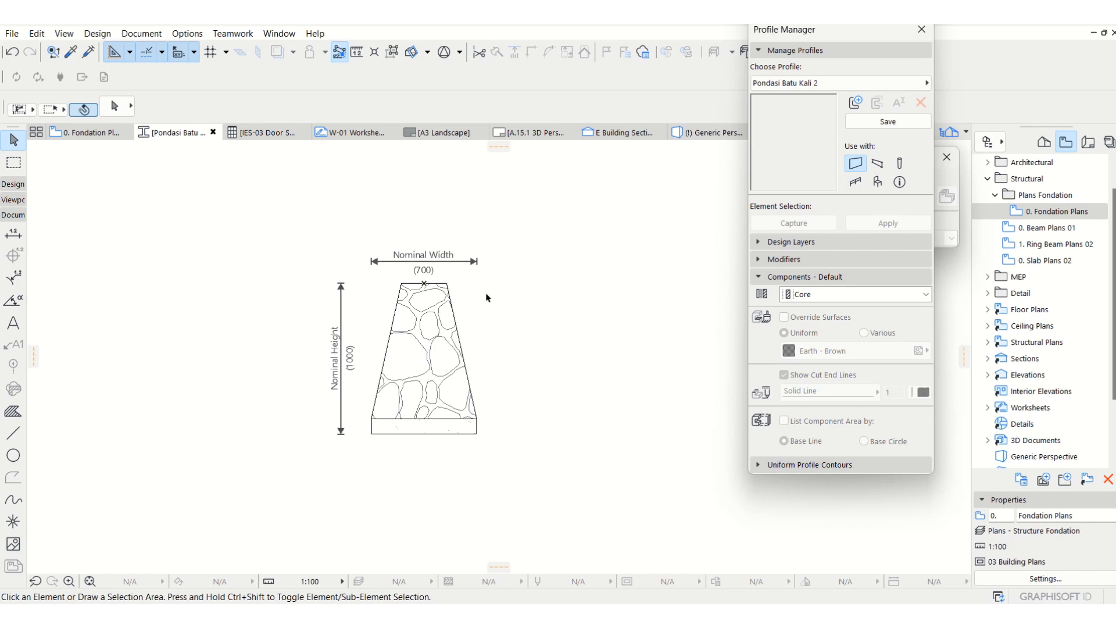
Make the profile available for beams as well as walls and keep Core as the default component type.
click(877, 167)
click(826, 294)
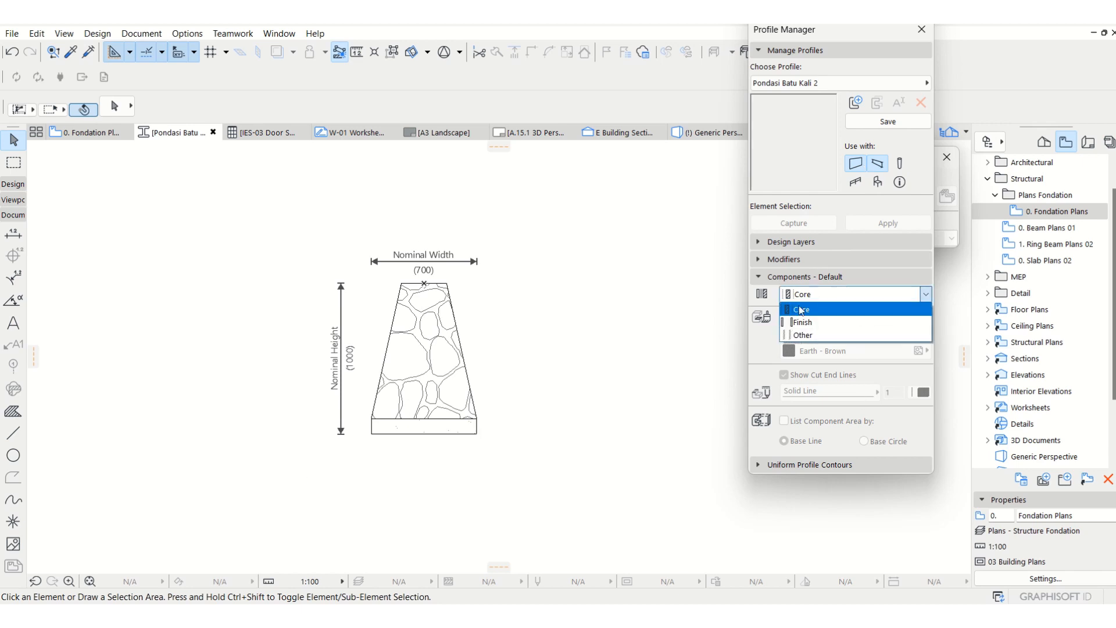
click(800, 310)
Check the component settings of the stone and sand fills, save the Pondasi Batu Kali 2 profile and close the Profile Manager.
click(414, 414)
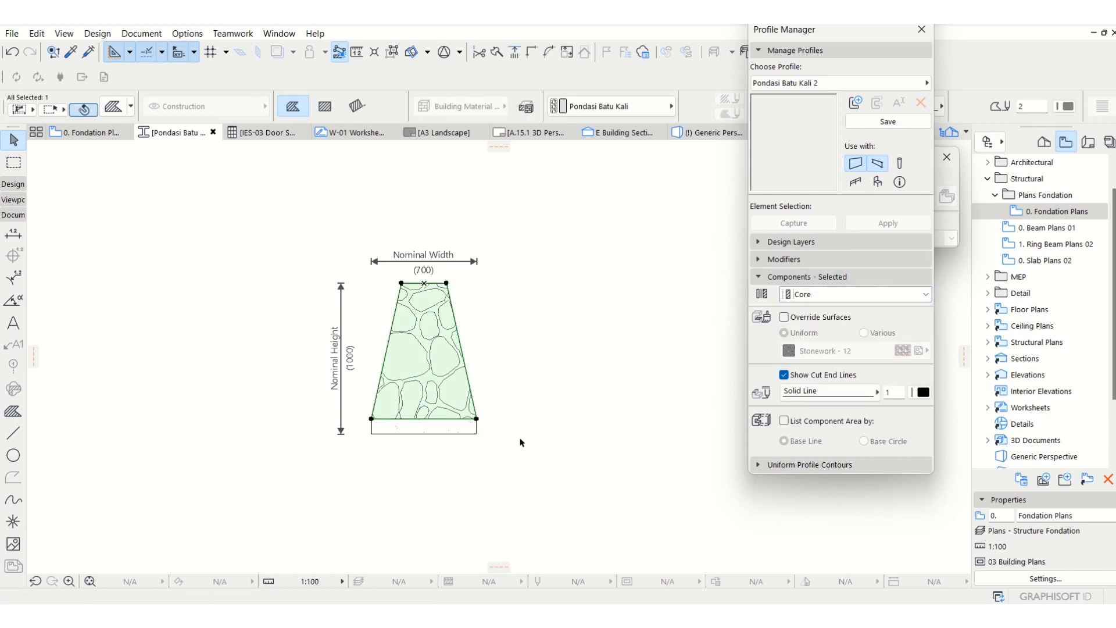
click(400, 429)
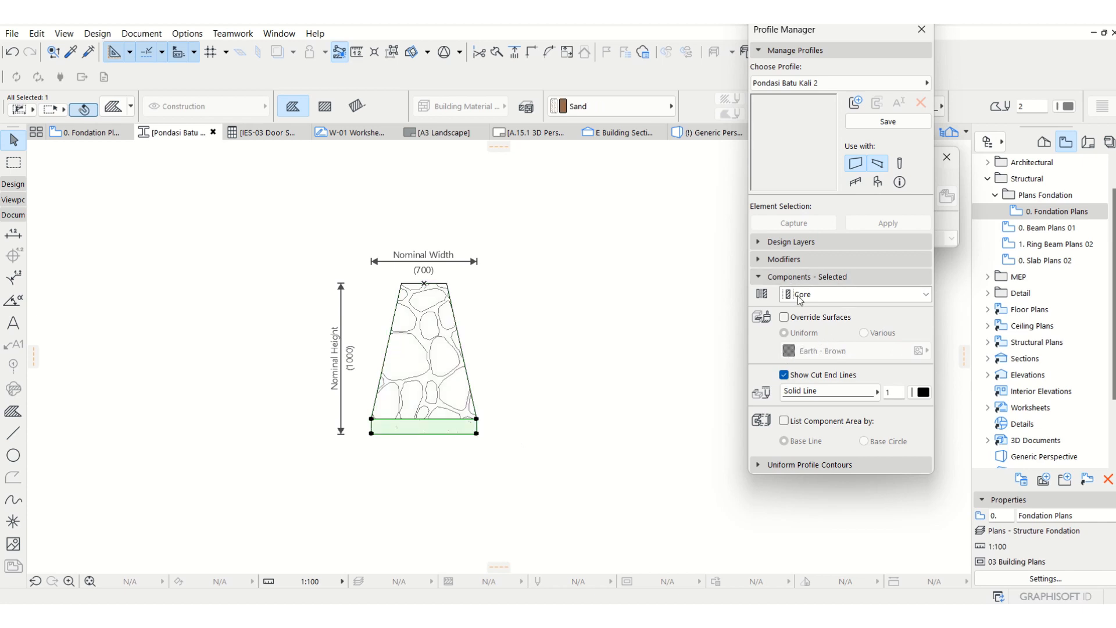
click(800, 276)
click(799, 276)
click(448, 372)
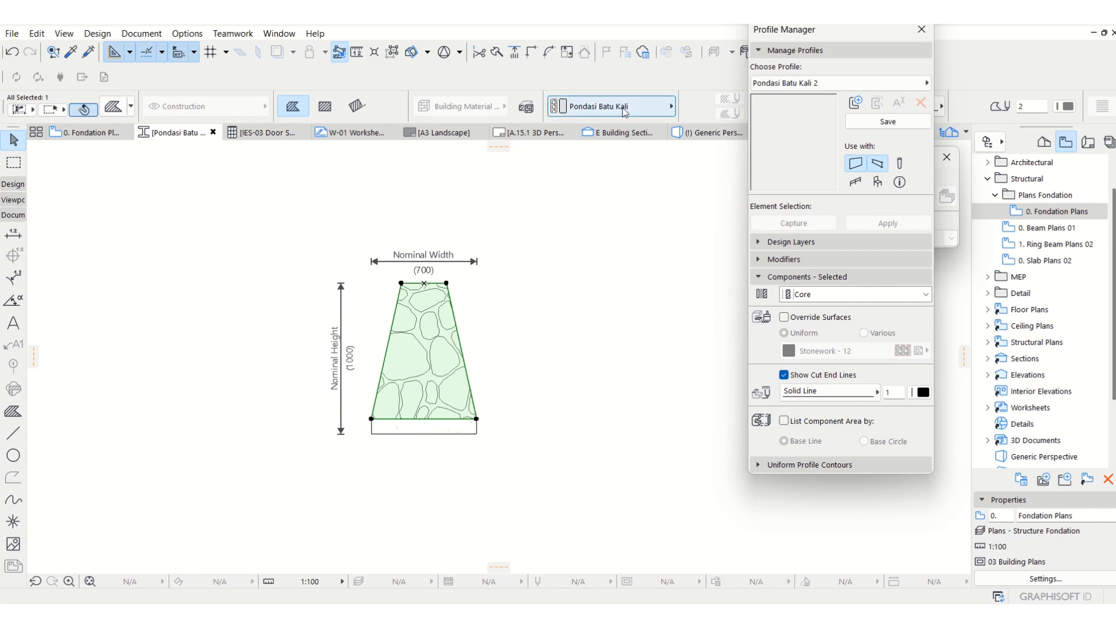
click(519, 393)
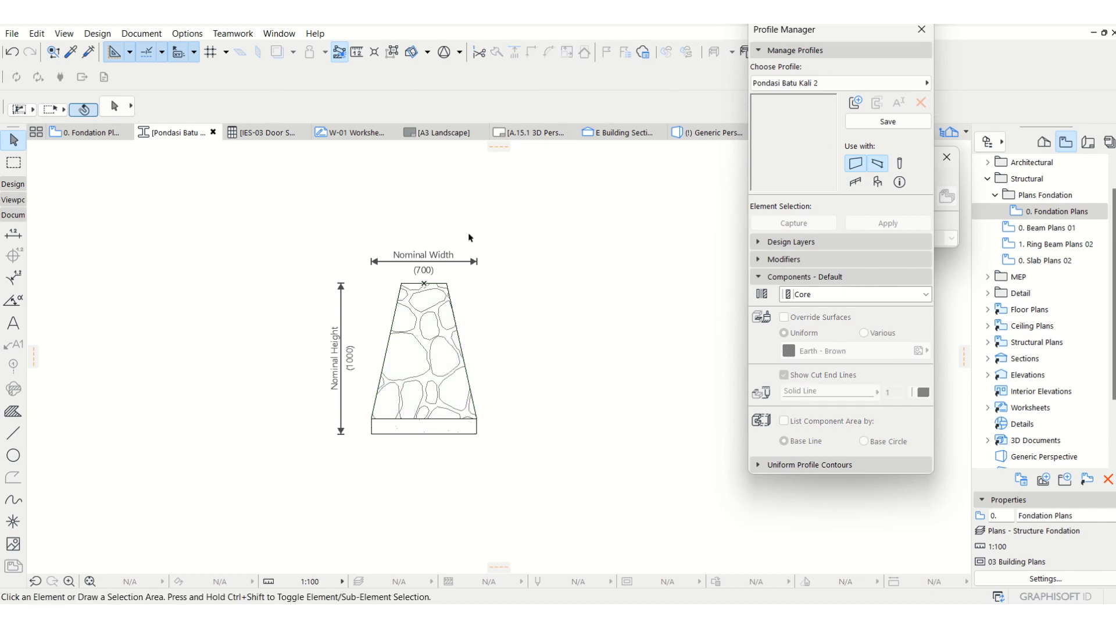
click(880, 124)
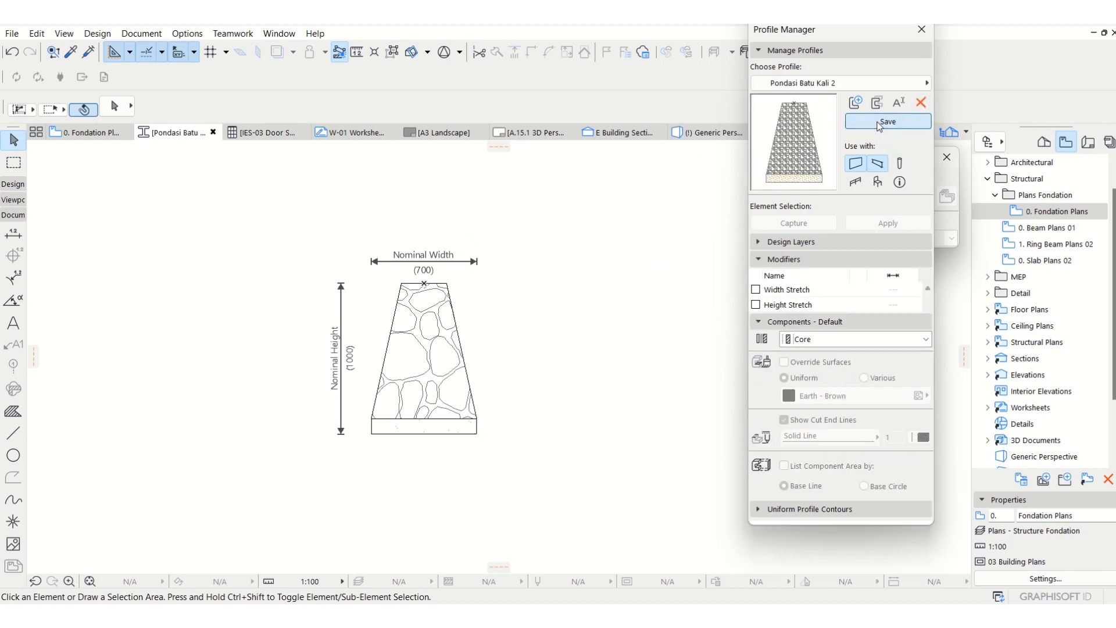
click(922, 30)
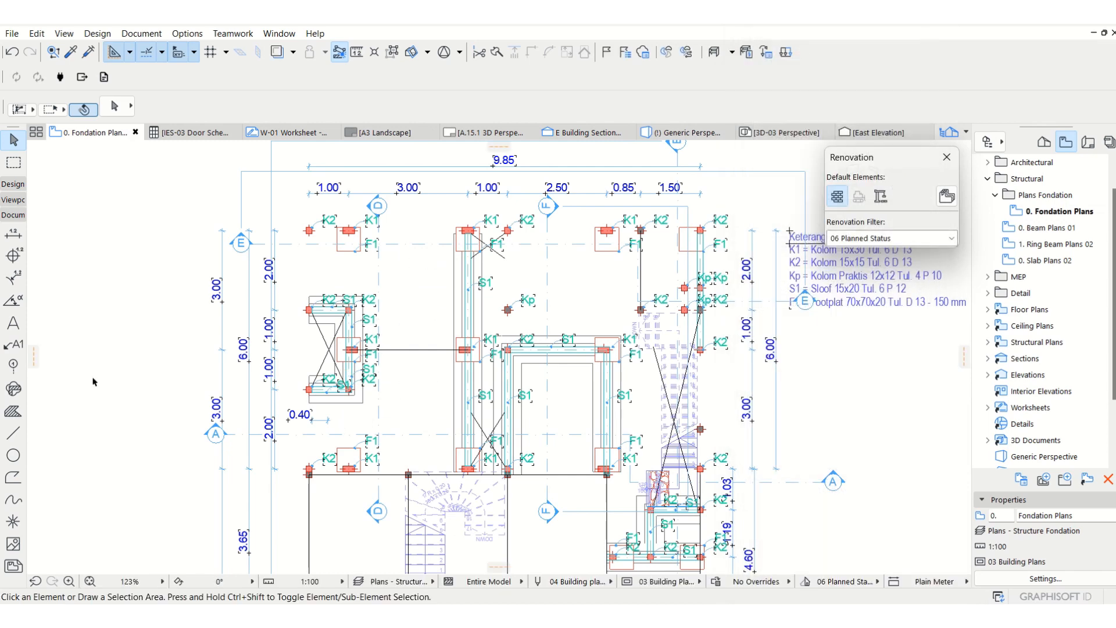
Show the architectural 0. Floor Plans 01 view as a trace reference under the 0. Fondation Plans view.
scroll(403, 292, up, 2)
scroll(422, 314, down, 2)
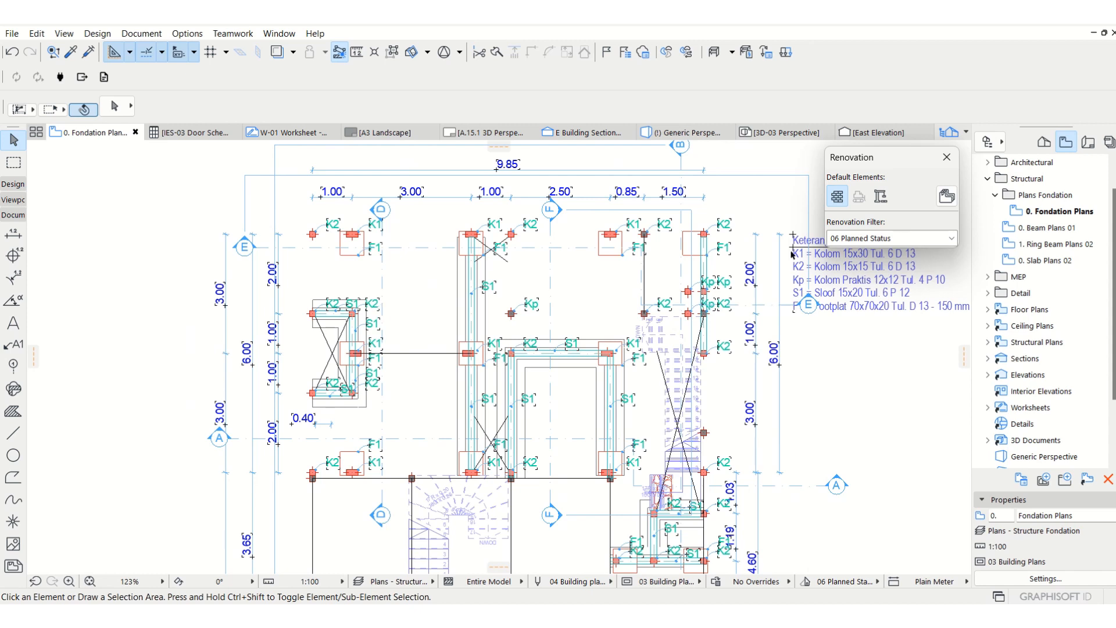
double_click(1072, 214)
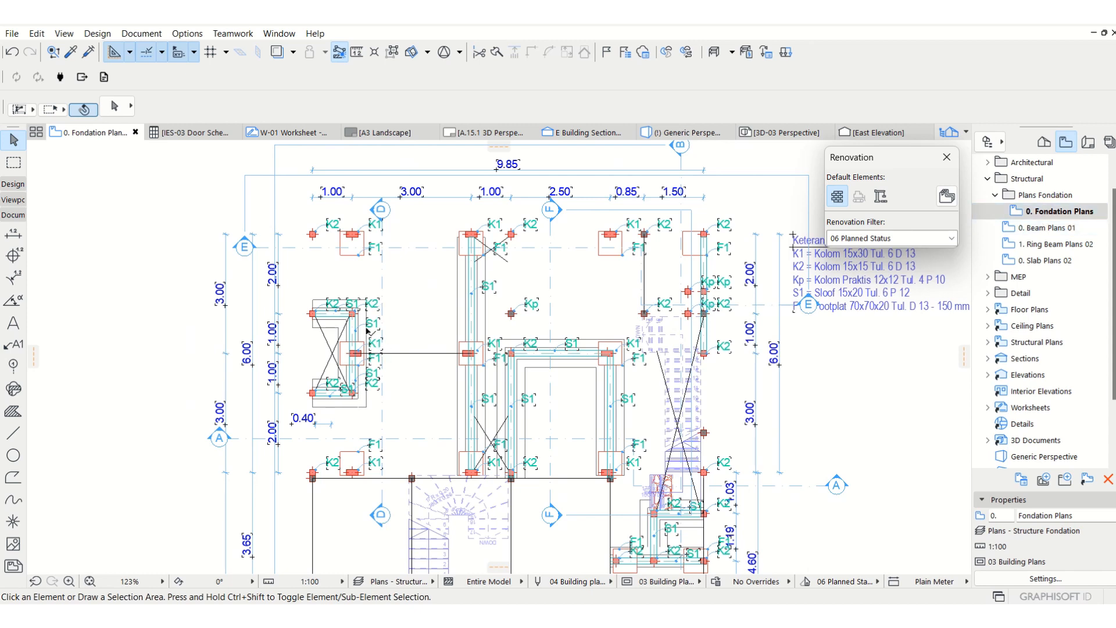
scroll(1064, 245, up, 2)
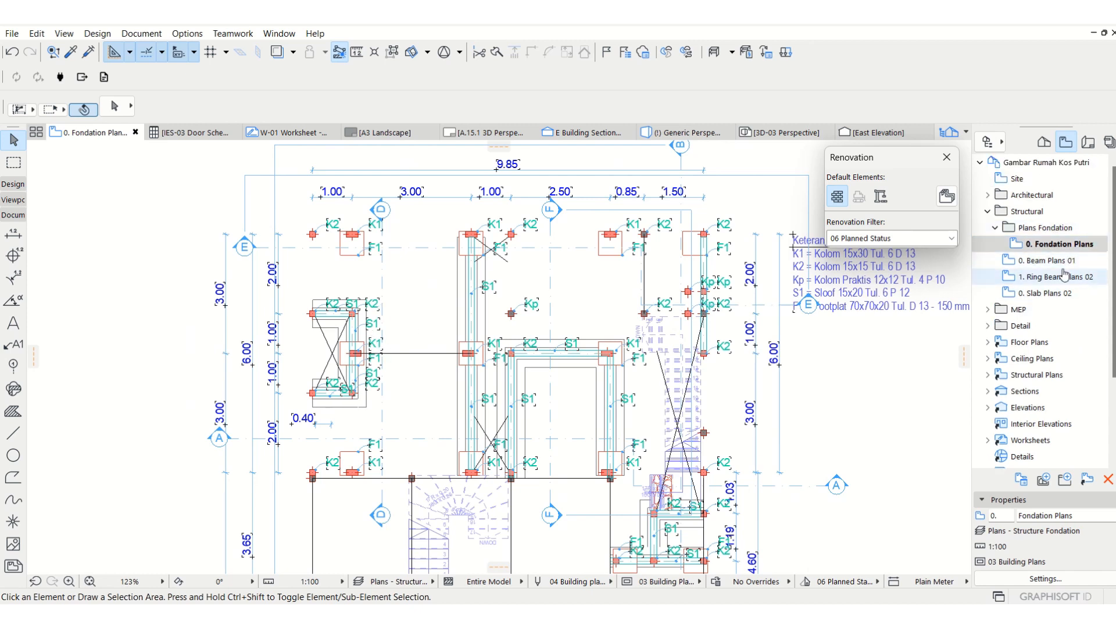
click(988, 211)
click(988, 194)
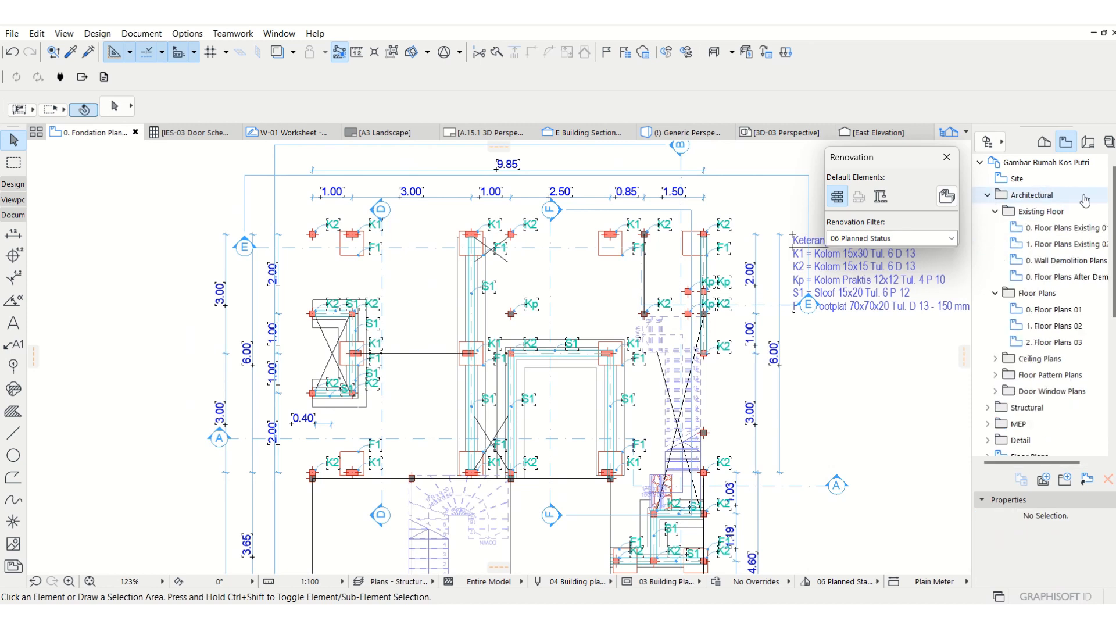
click(996, 211)
click(1054, 245)
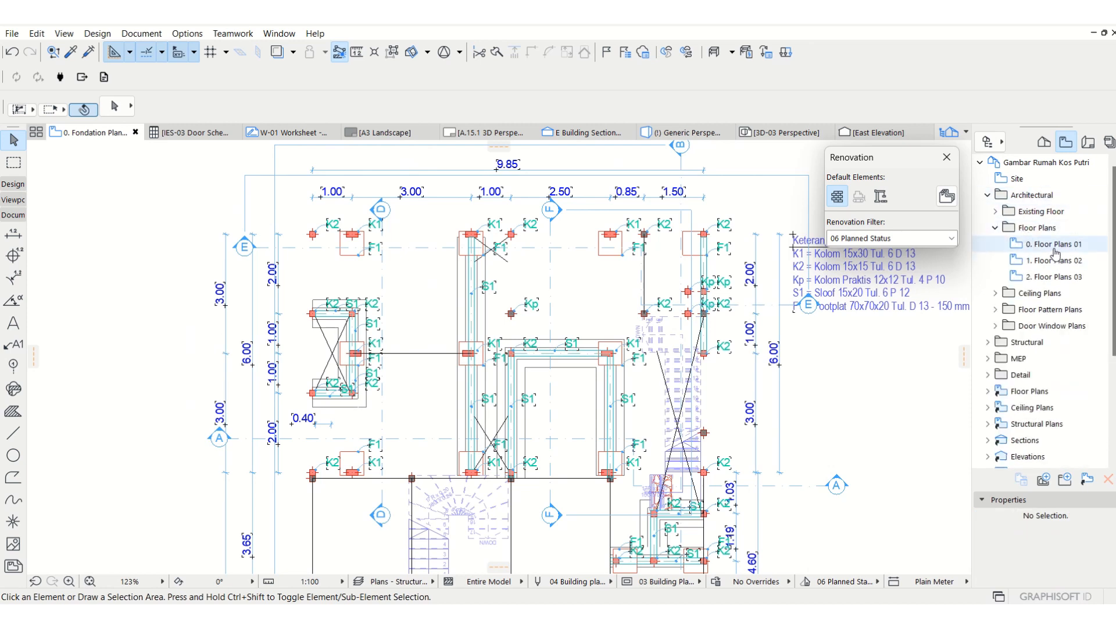
right_click(1054, 247)
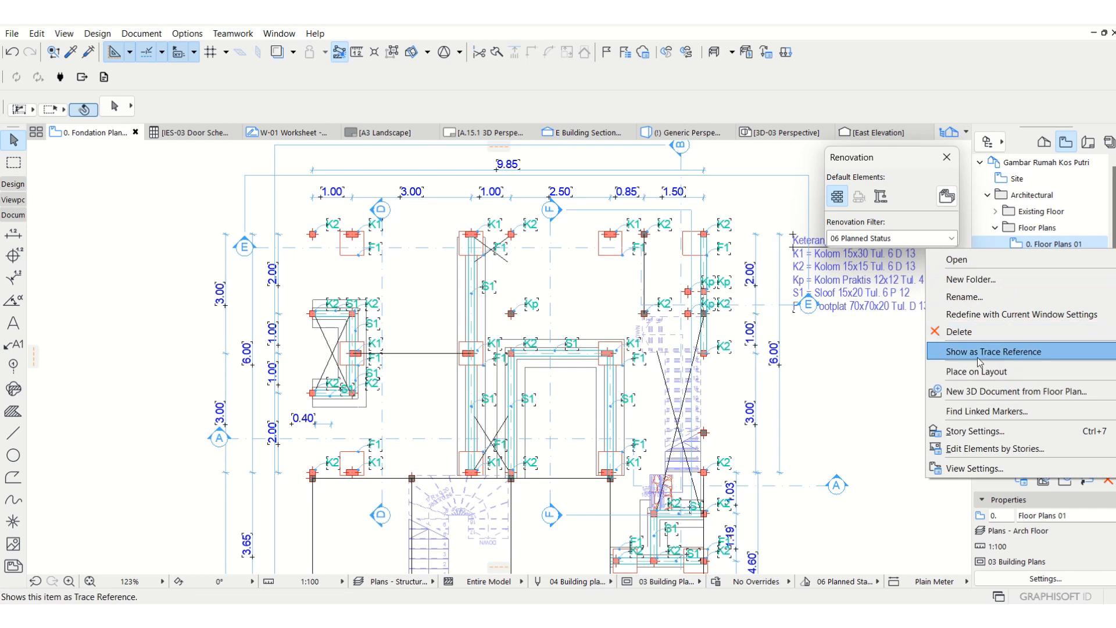
click(981, 352)
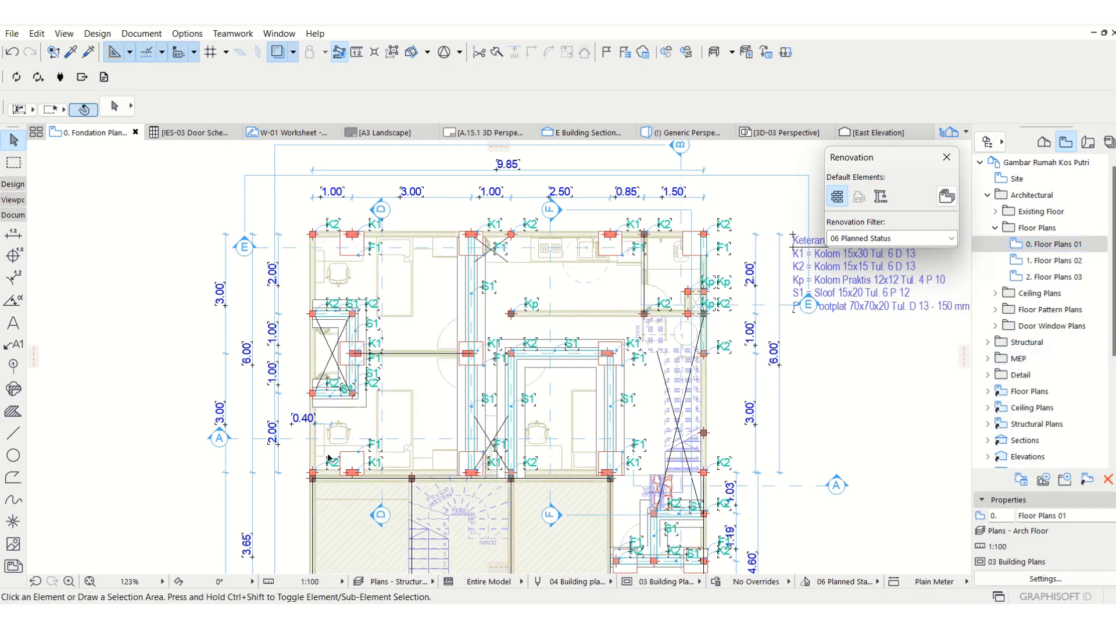
Activate the Wall tool and set its structure to the Pondasi Batu Kali 2 complex profile.
scroll(437, 305, up, 1)
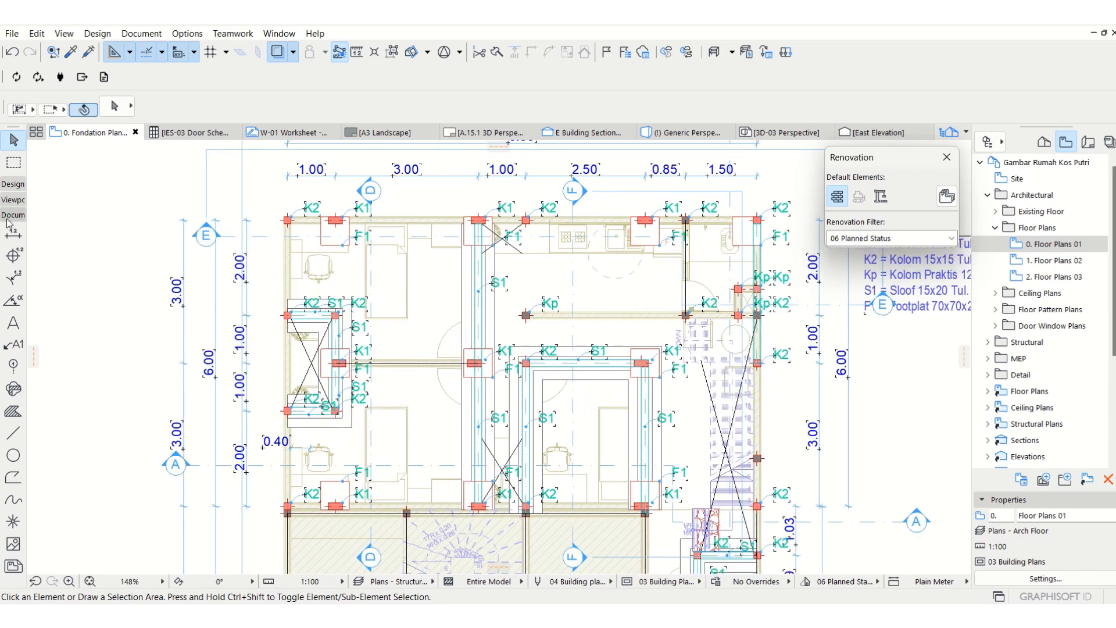
click(10, 200)
click(12, 184)
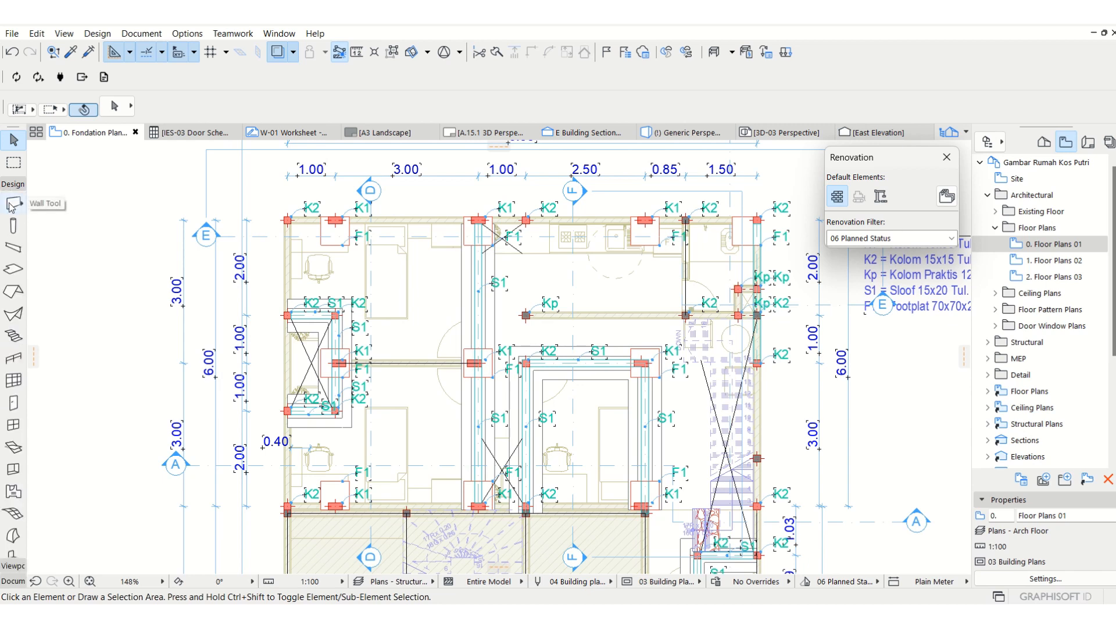
click(11, 205)
click(568, 112)
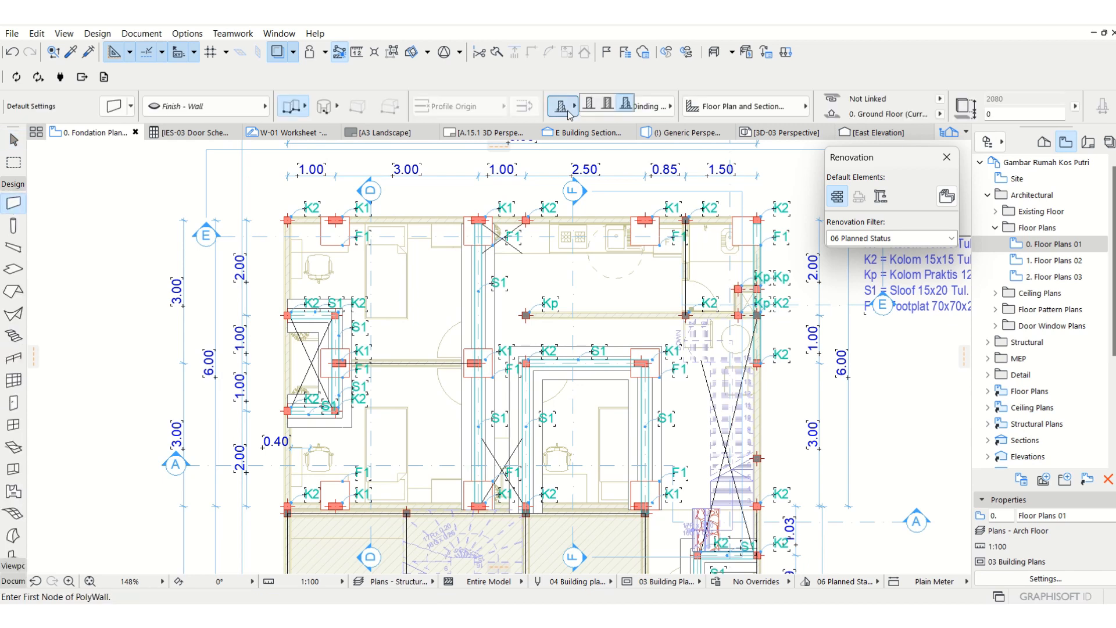
click(627, 106)
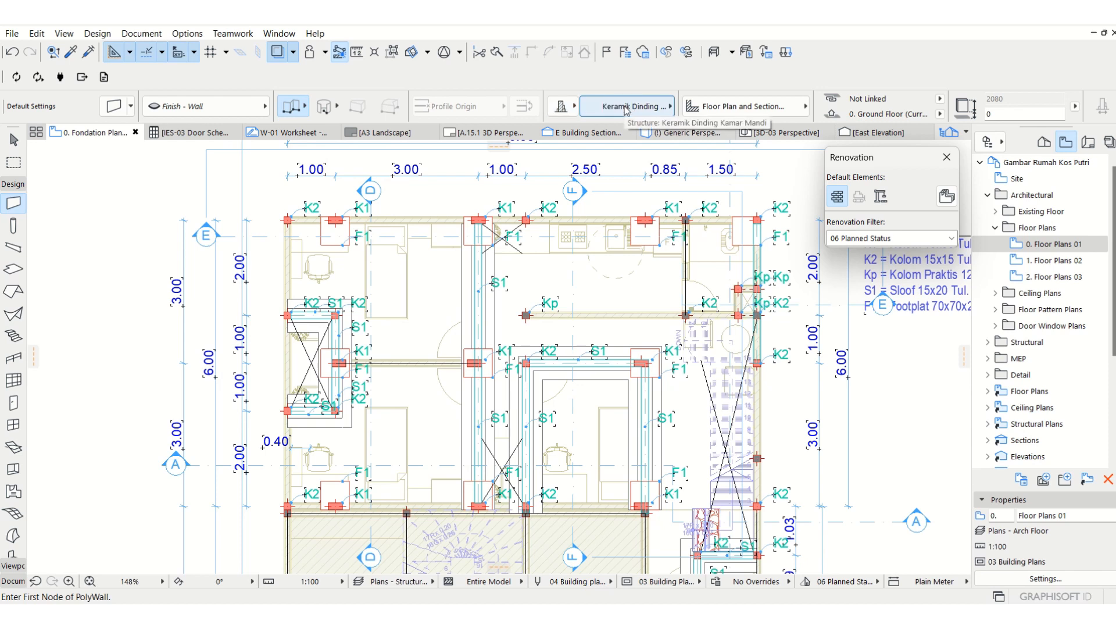
click(626, 107)
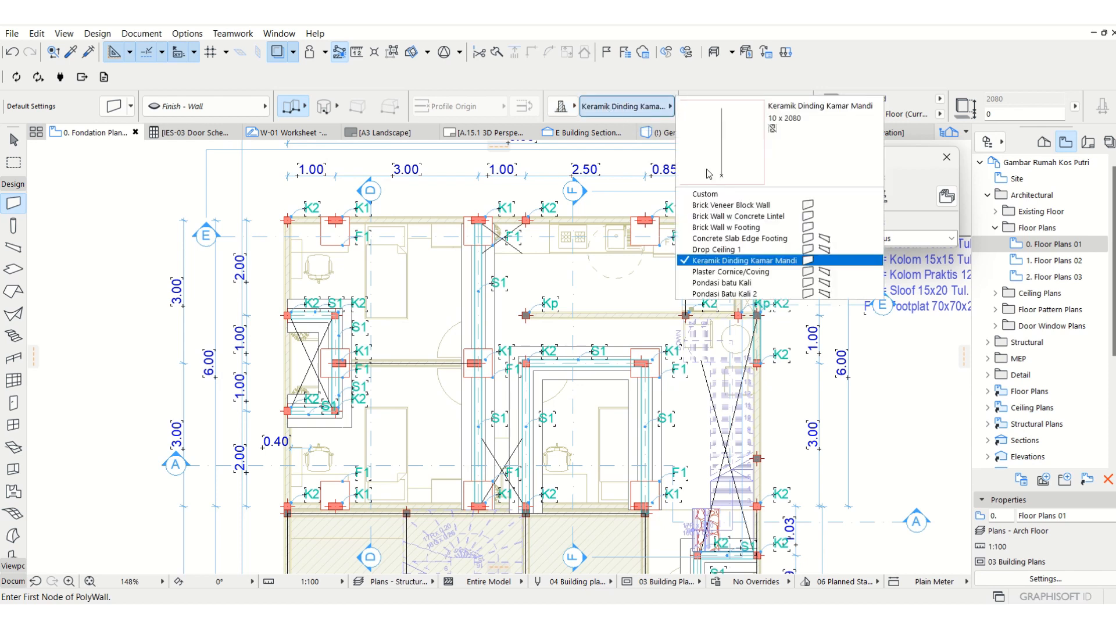
click(737, 294)
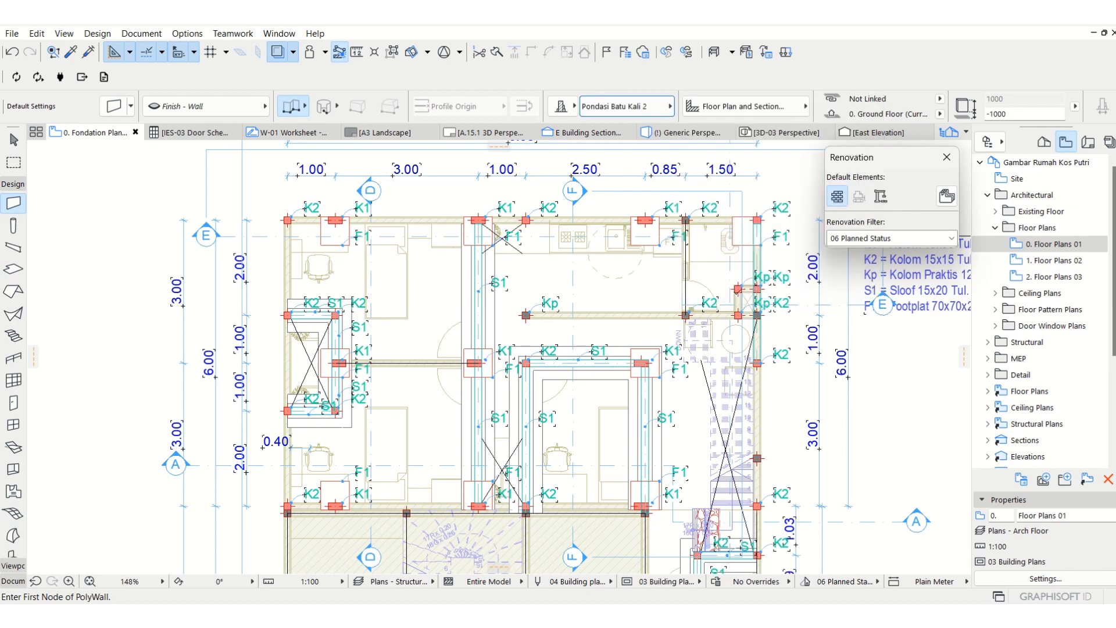
Start the foundation wall at the left middle K1 column and assign it to the Structural.Fondasi layer instead of the locked one.
scroll(375, 241, up, 3)
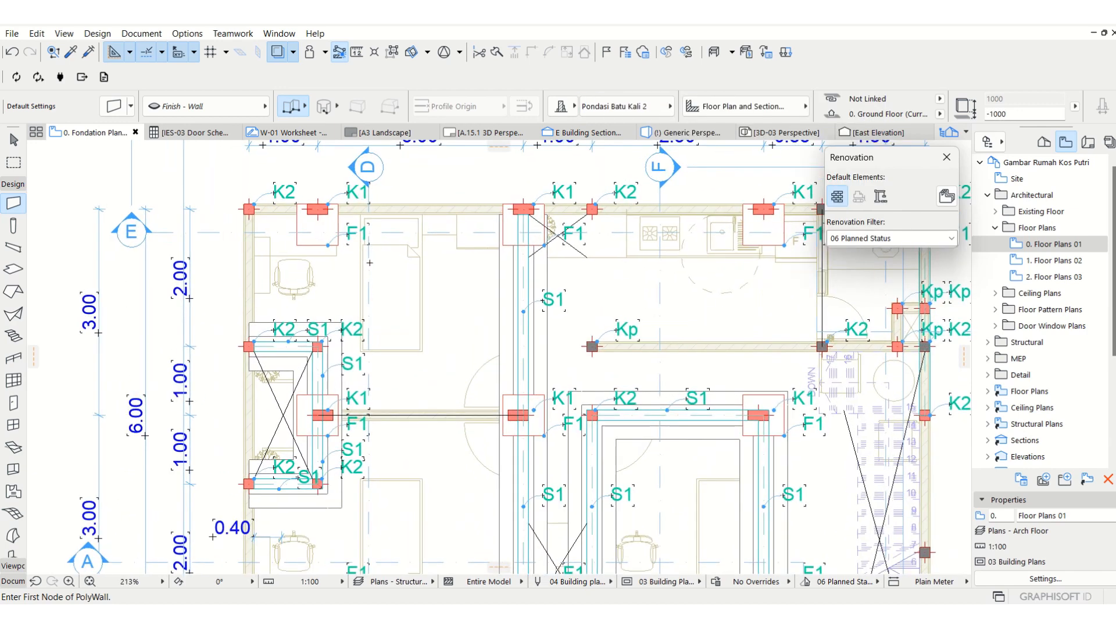
click(323, 414)
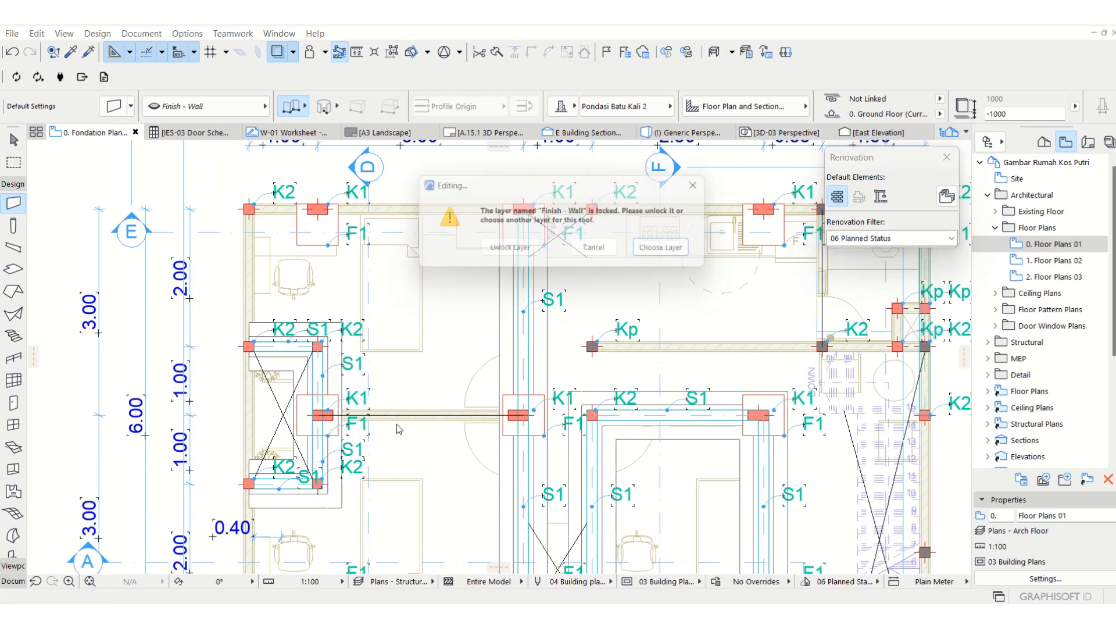
click(662, 253)
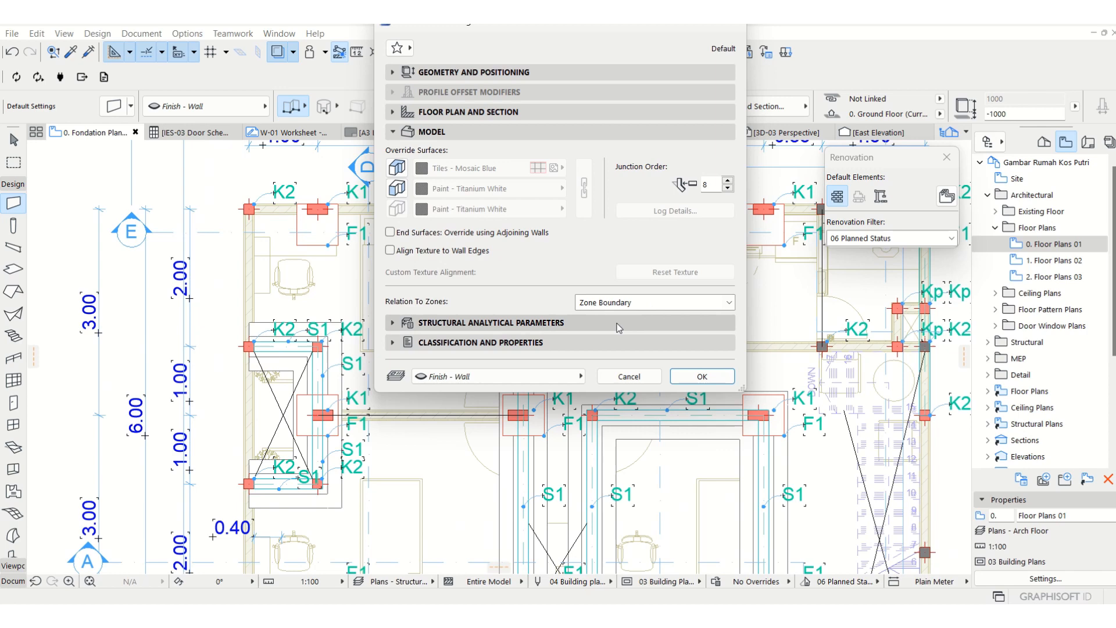
click(443, 381)
scroll(710, 483, down, 5)
scroll(709, 510, down, 1)
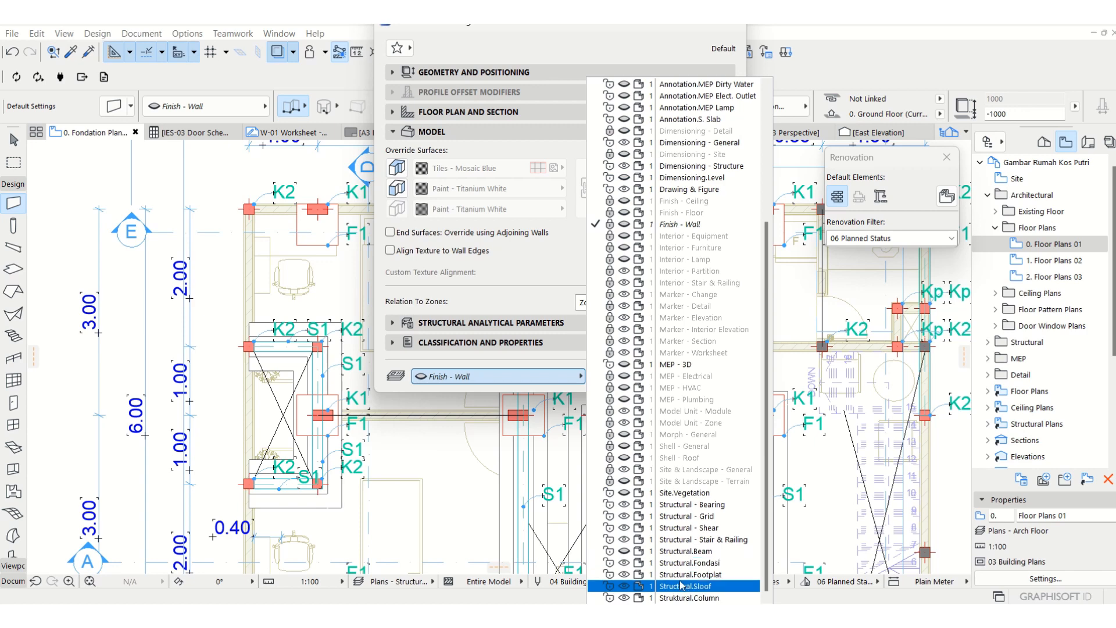
click(682, 563)
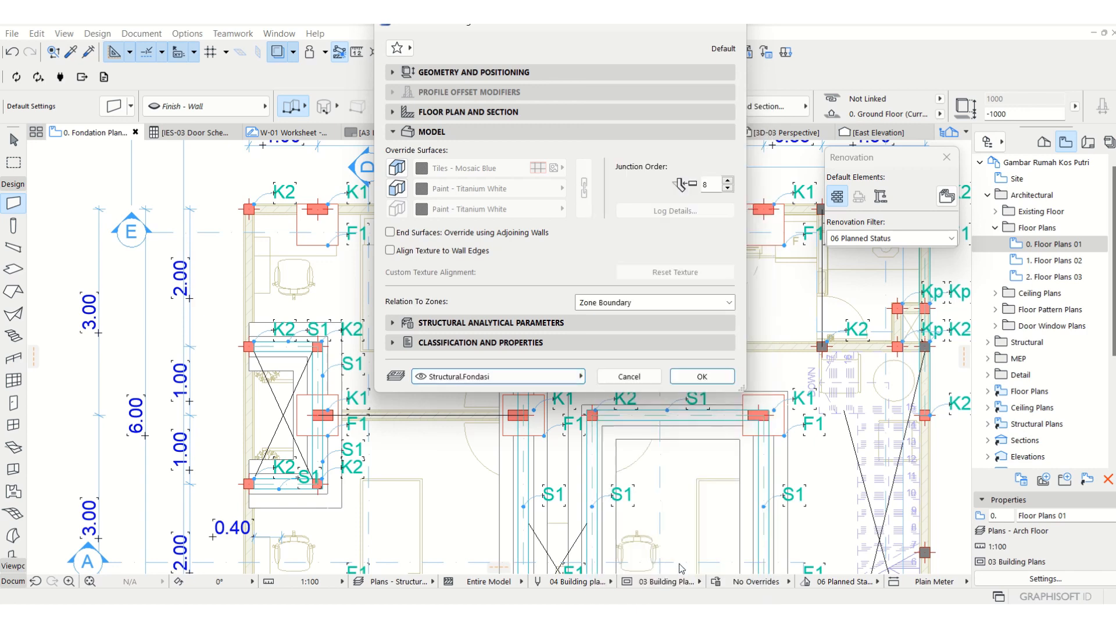
click(702, 376)
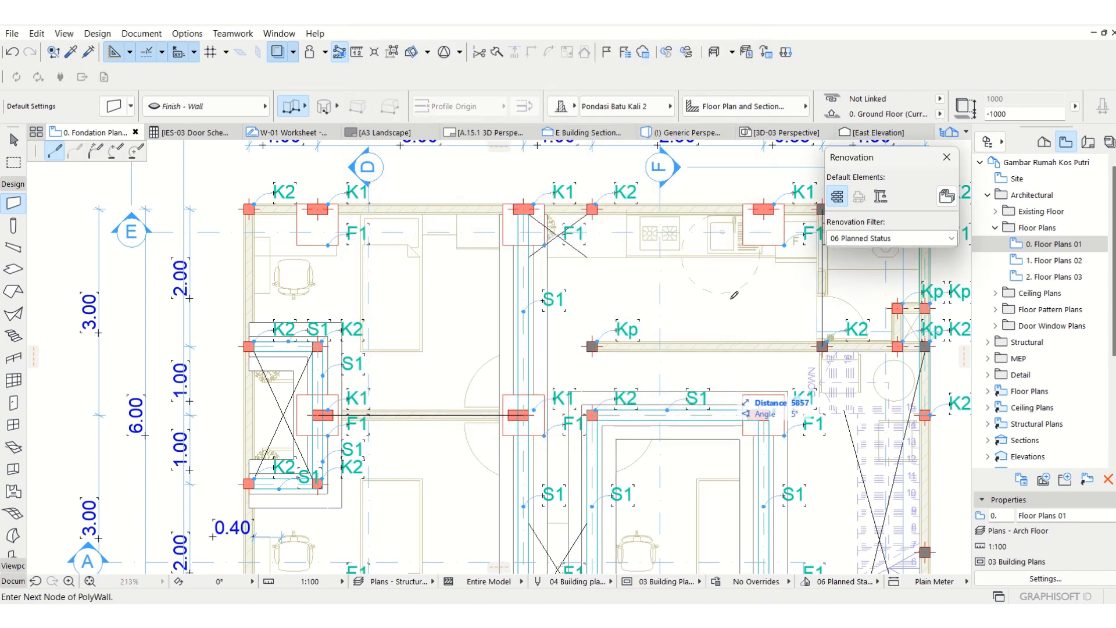
Draw a horizontal stone foundation wall about 2925 mm long between the two K1 columns dividing the left-hand bedrooms.
click(323, 415)
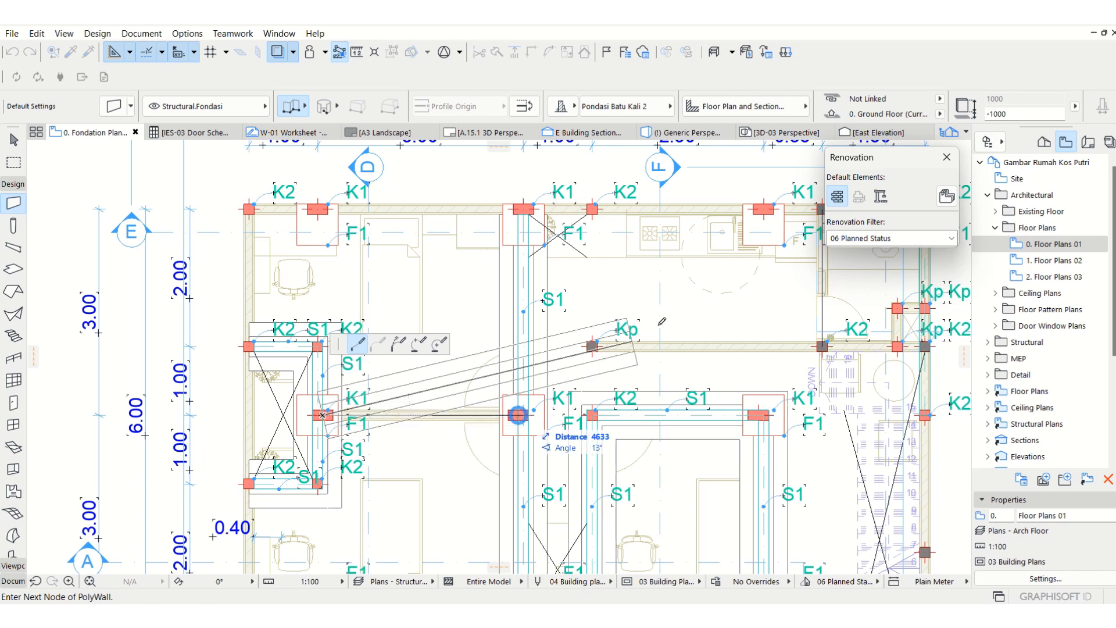
click(1014, 112)
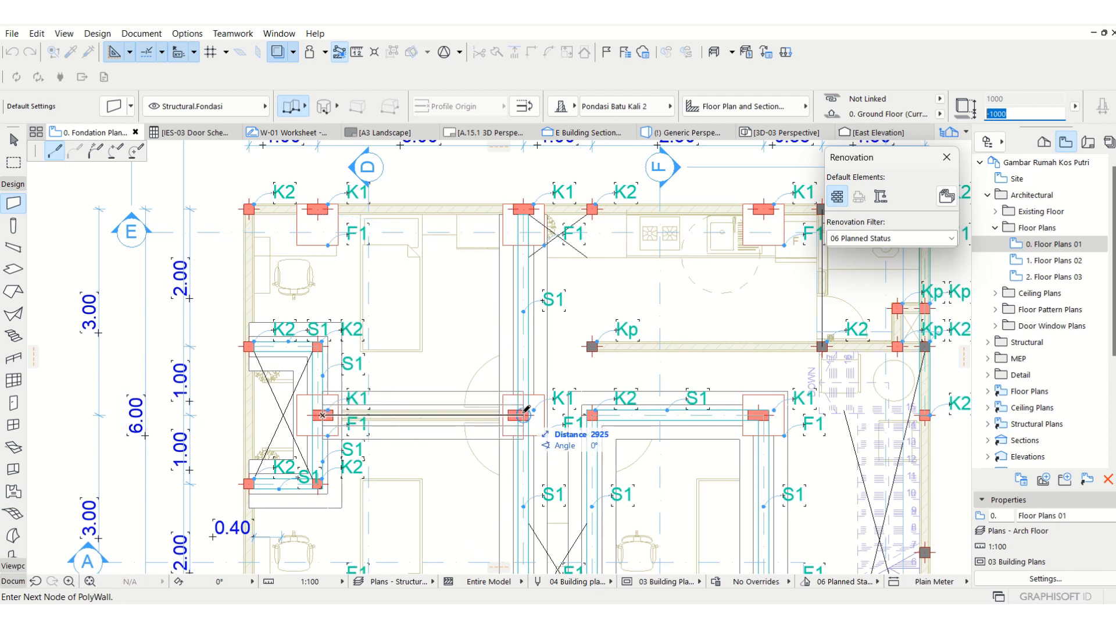
double_click(523, 414)
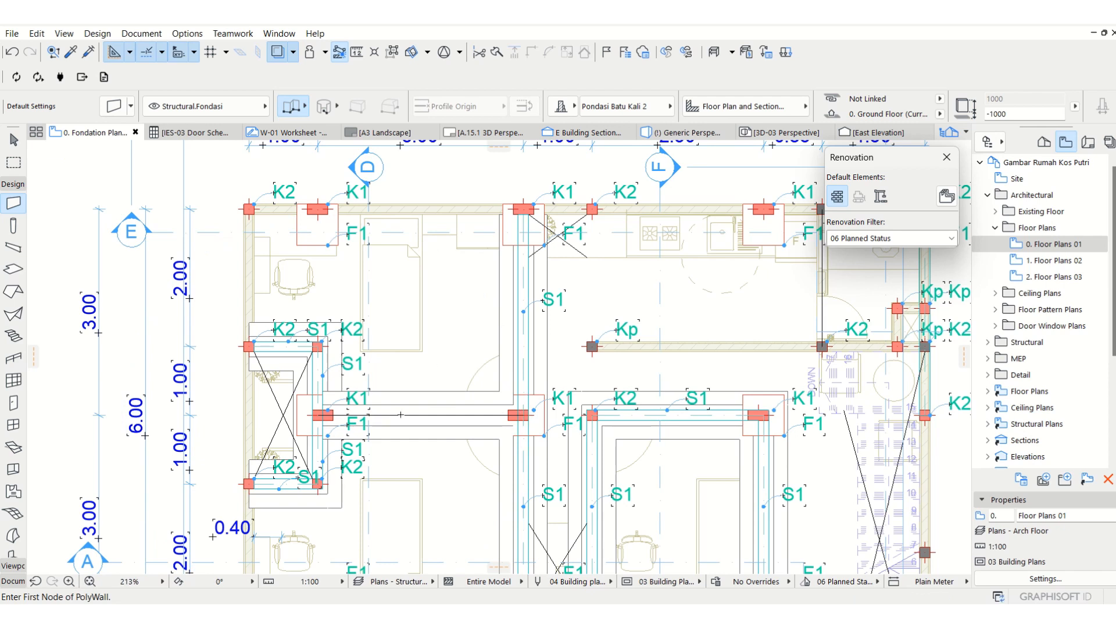
Set the floor plan display of the stone foundation wall between the left-hand bedrooms to Outlines Only.
click(14, 140)
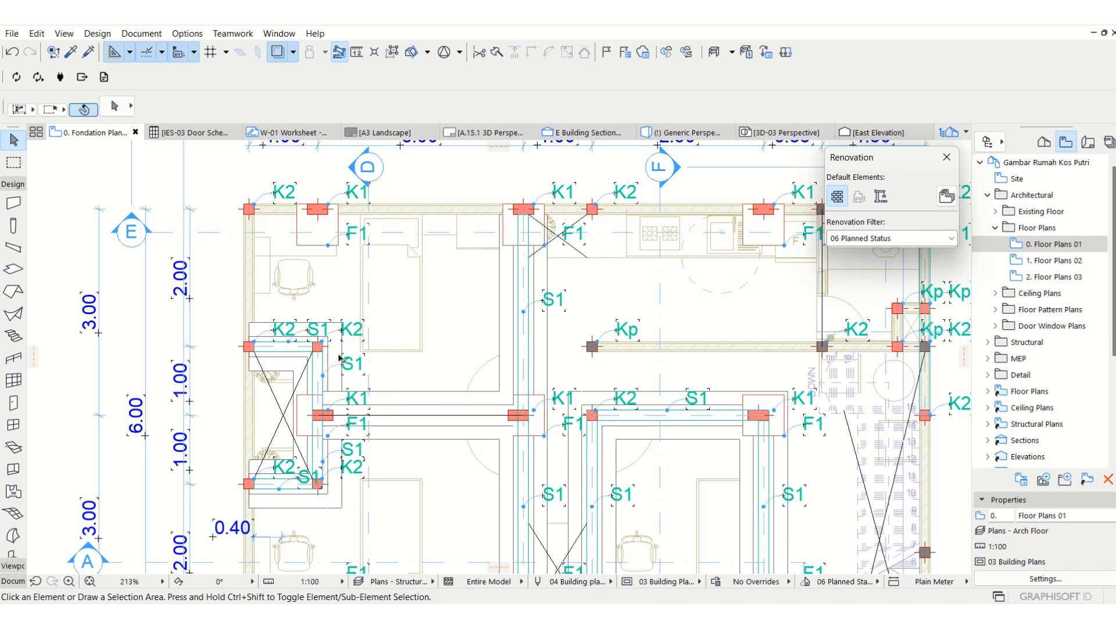
click(440, 407)
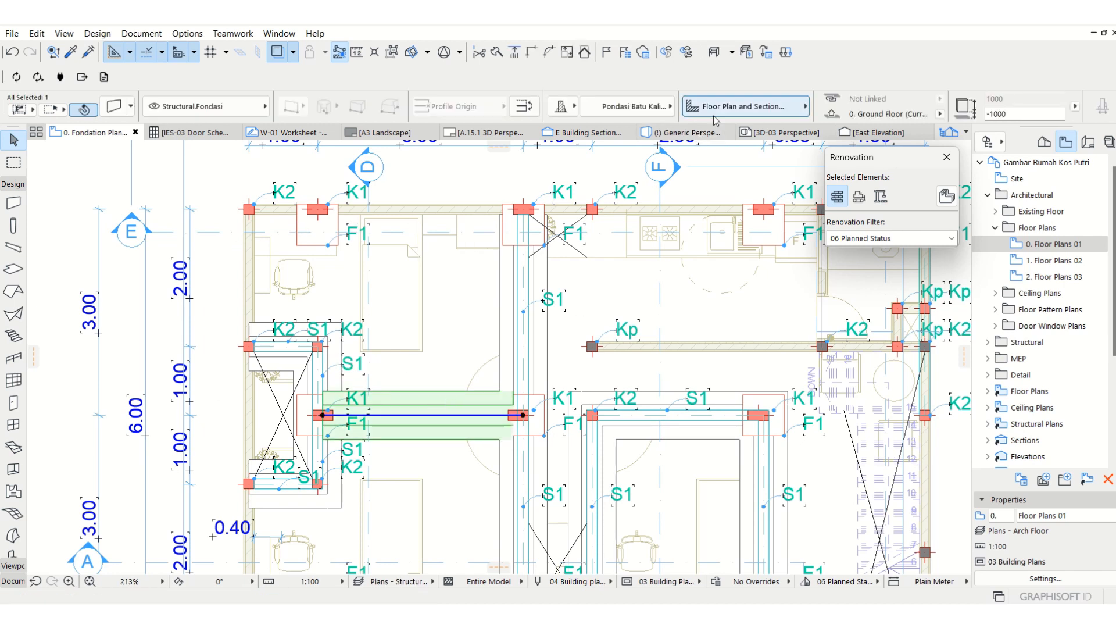
click(720, 108)
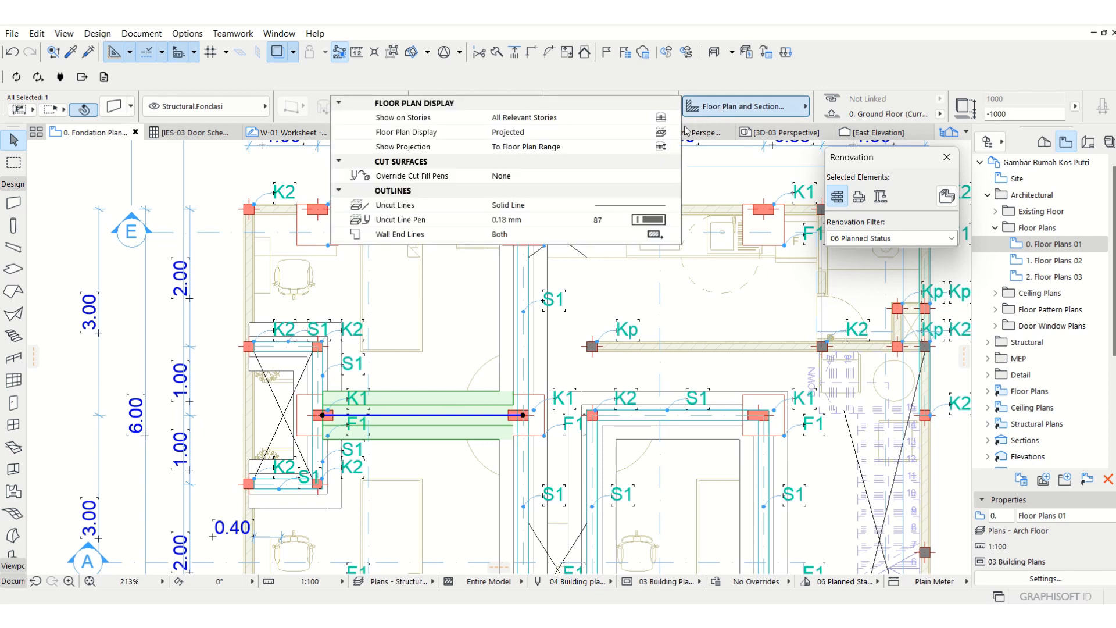
click(666, 136)
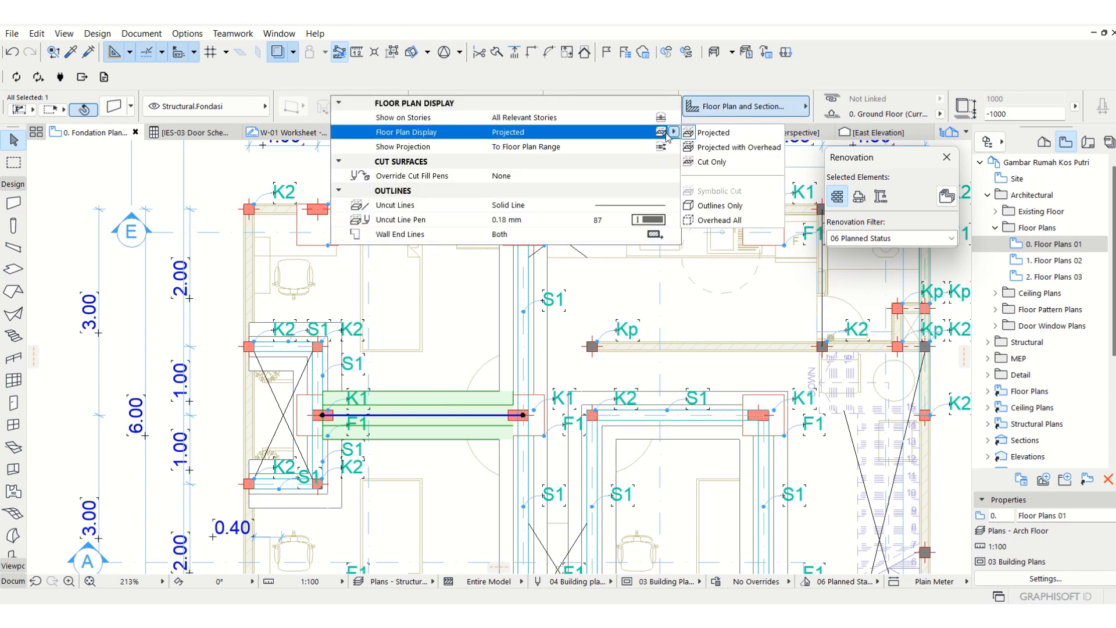
click(719, 207)
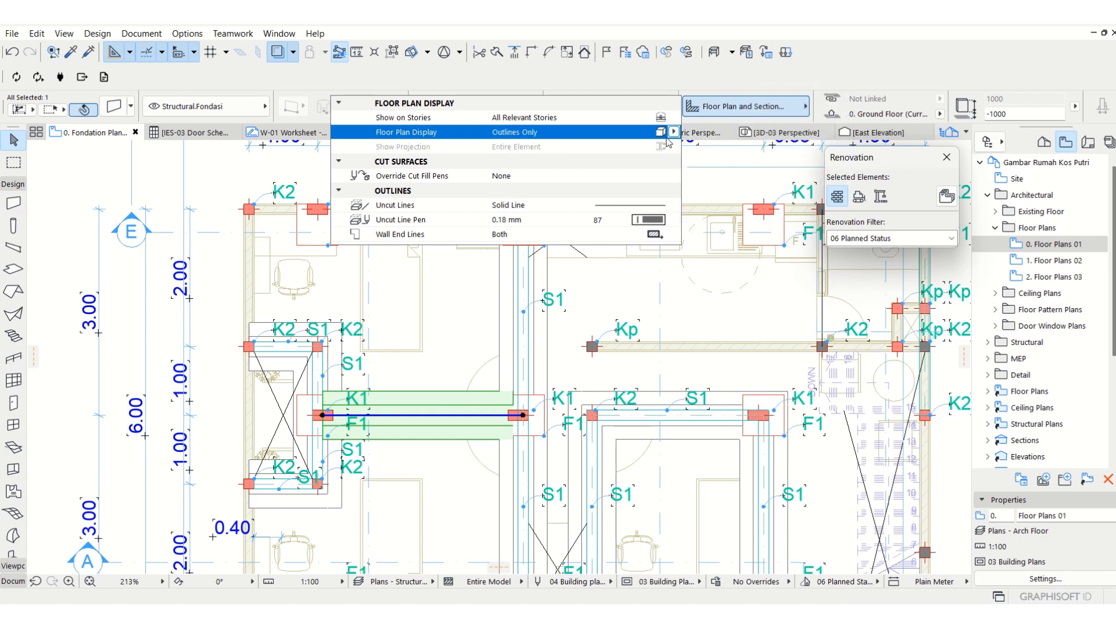
click(668, 133)
click(728, 207)
Send the horizontal stone foundation wall to the back of the display order and clear the selection.
right_click(431, 398)
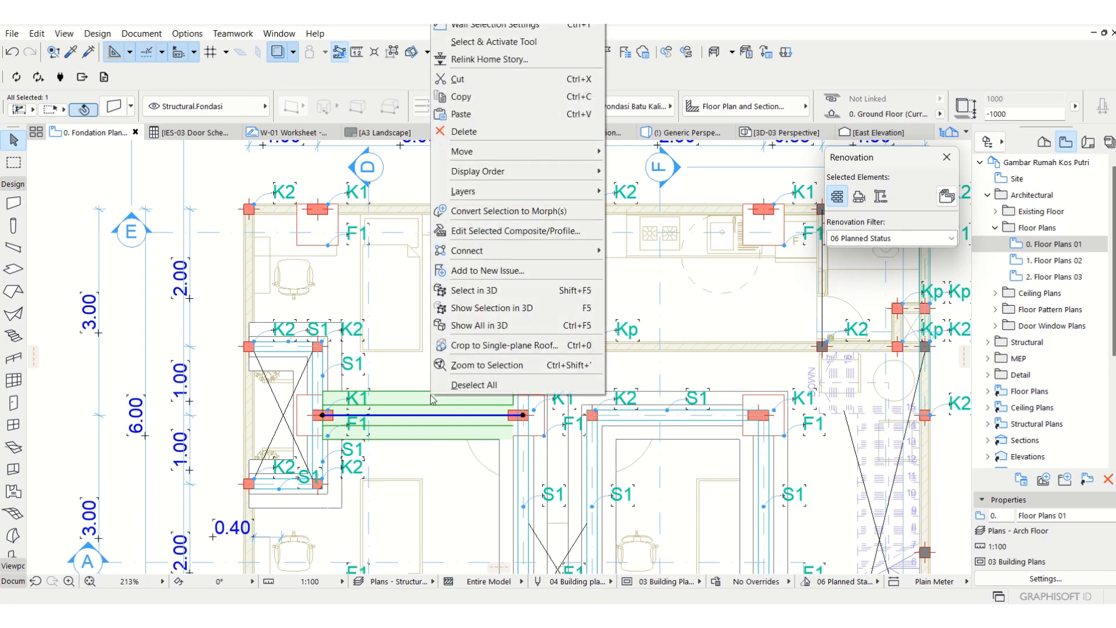
mouse_move(521, 174)
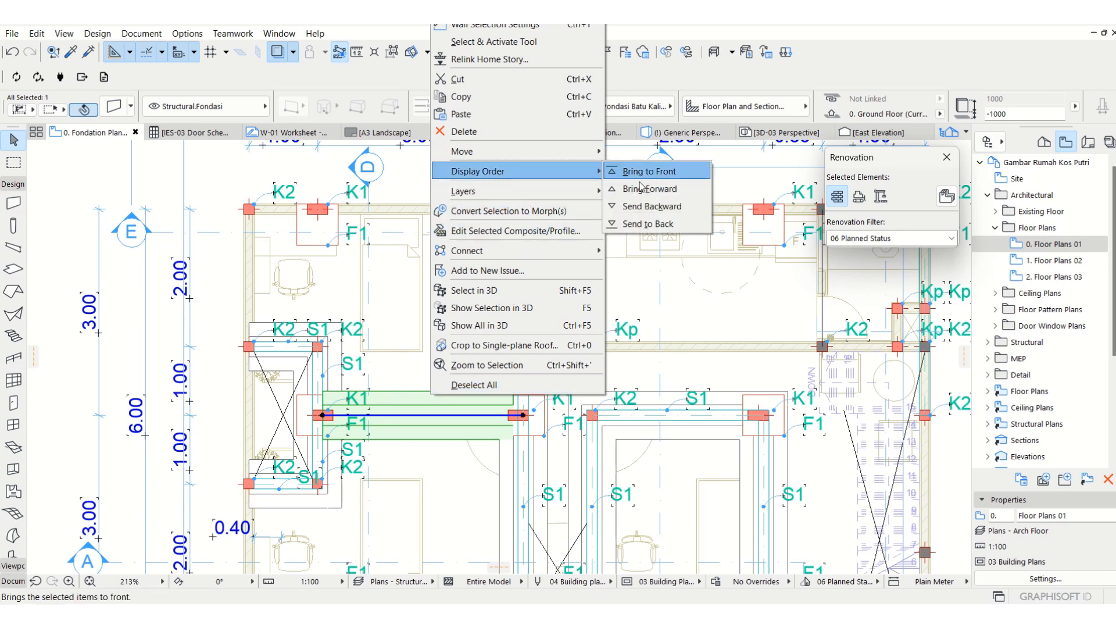
click(646, 224)
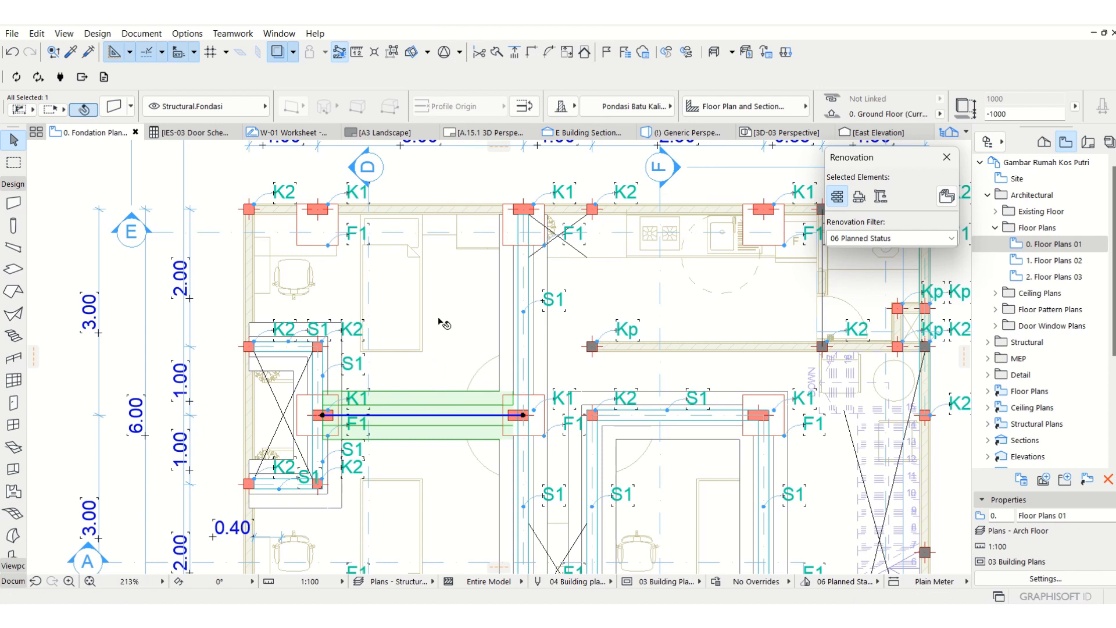
click(448, 343)
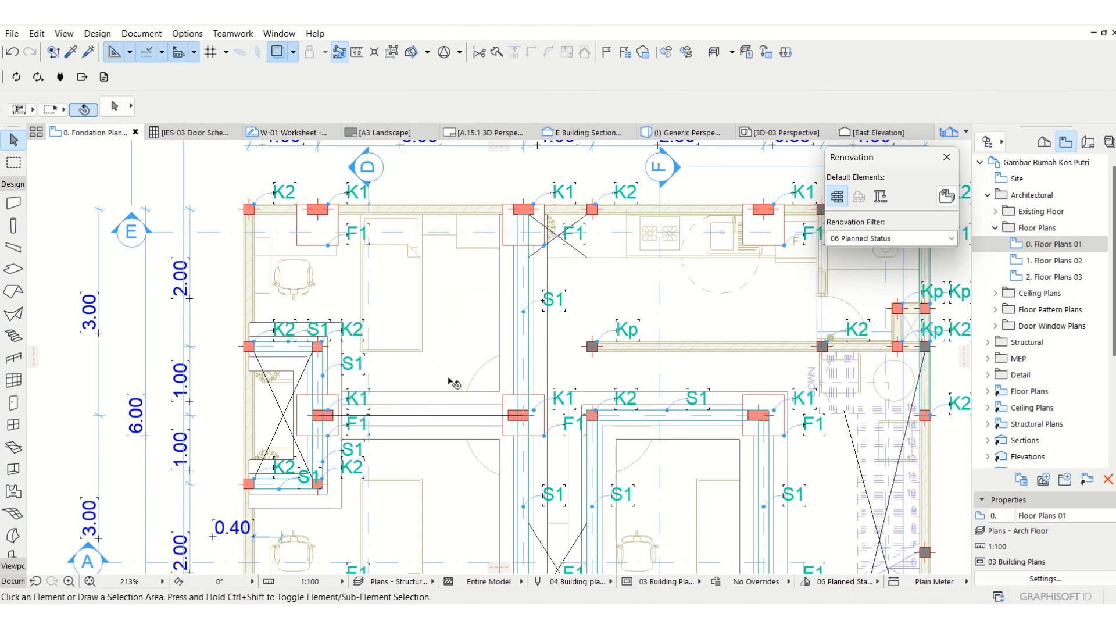
click(436, 400)
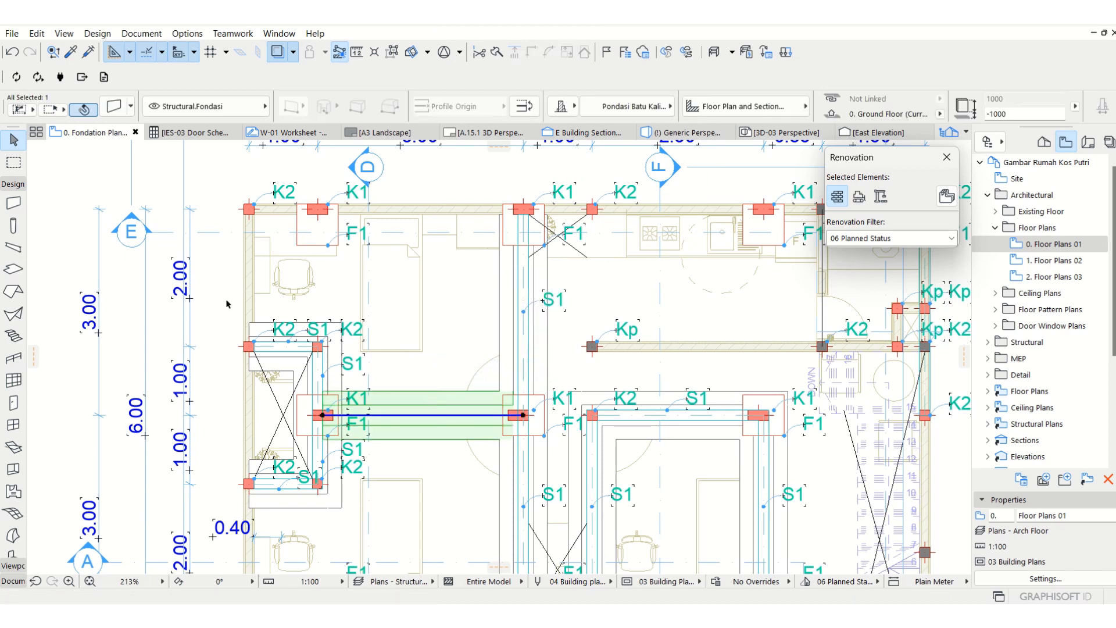
scroll(440, 246, down, 3)
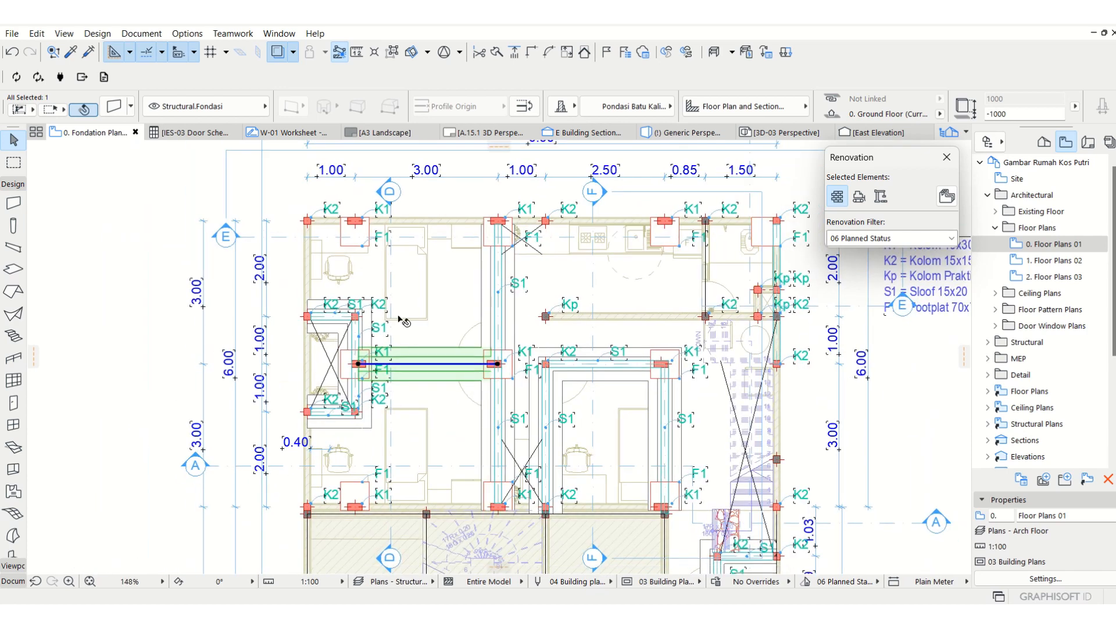
click(408, 323)
scroll(420, 327, up, 1)
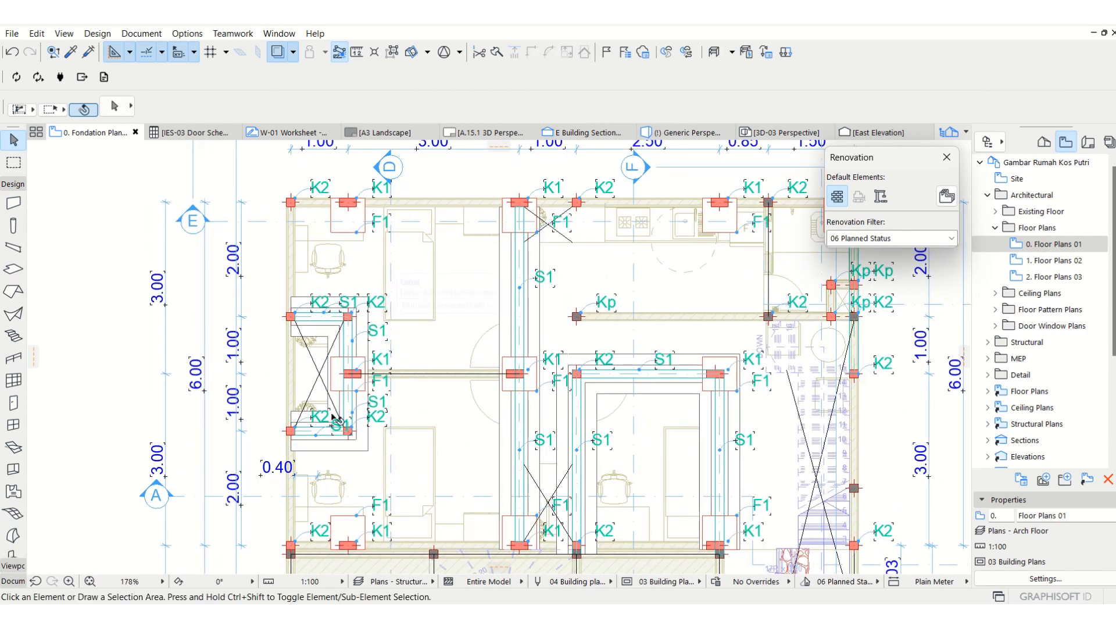
Deselect the existing S1 sloof beams and open the F Building Section.
click(347, 332)
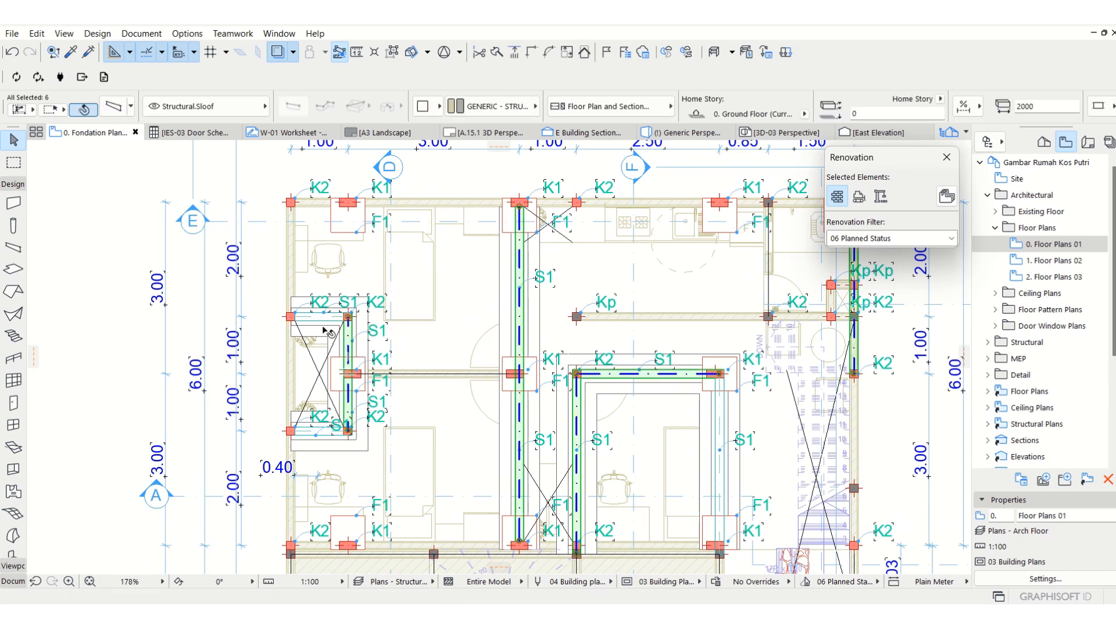
key(Escape)
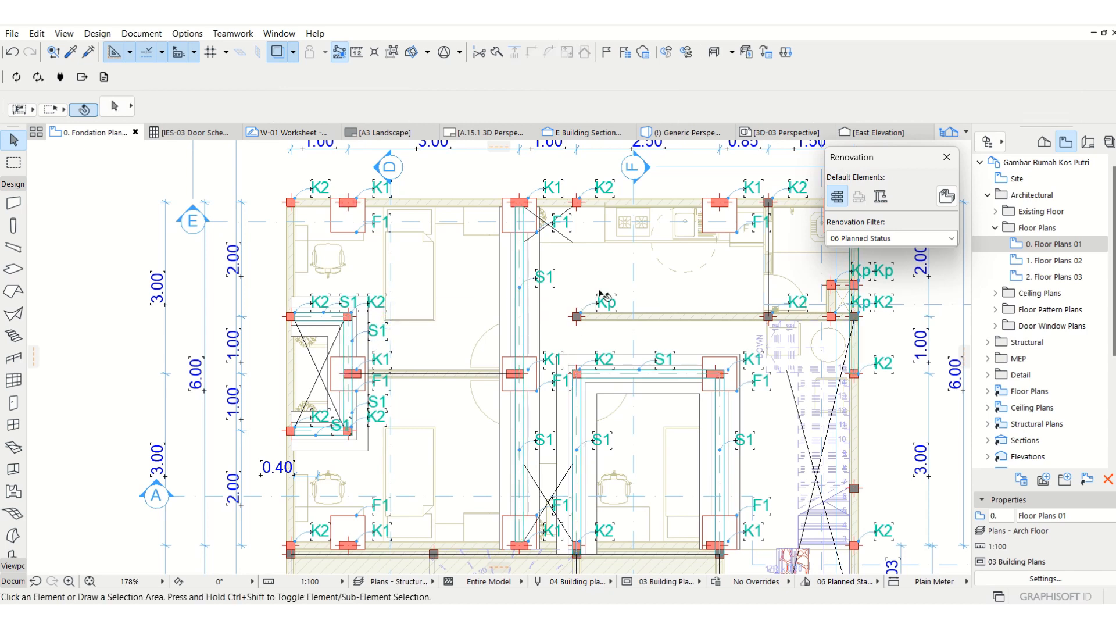
middle_drag(613, 254, 603, 293)
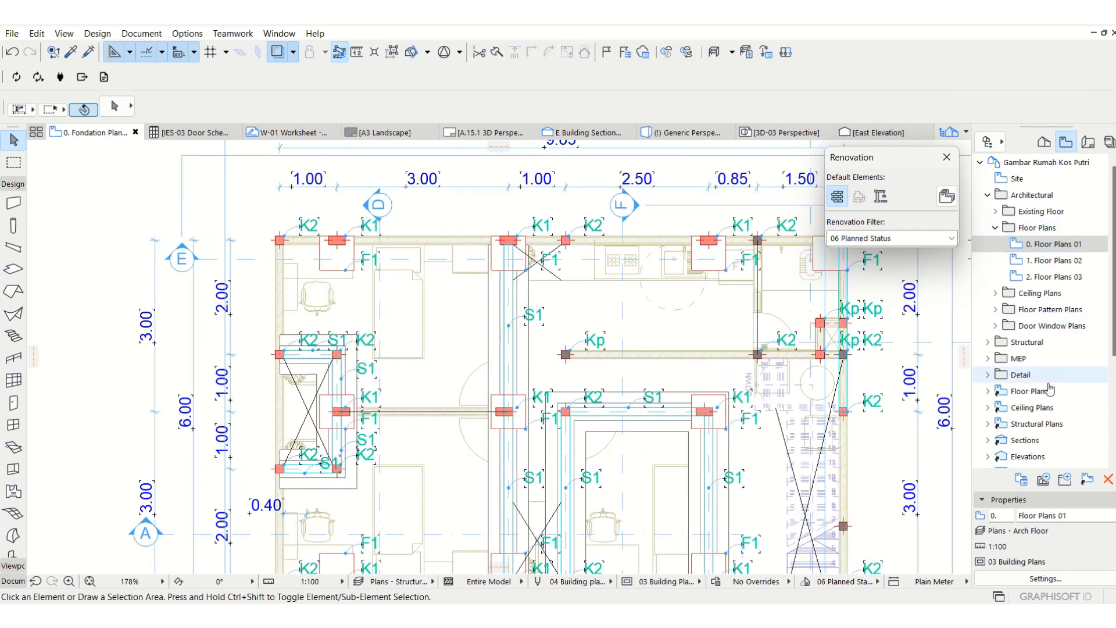
scroll(1032, 303, down, 5)
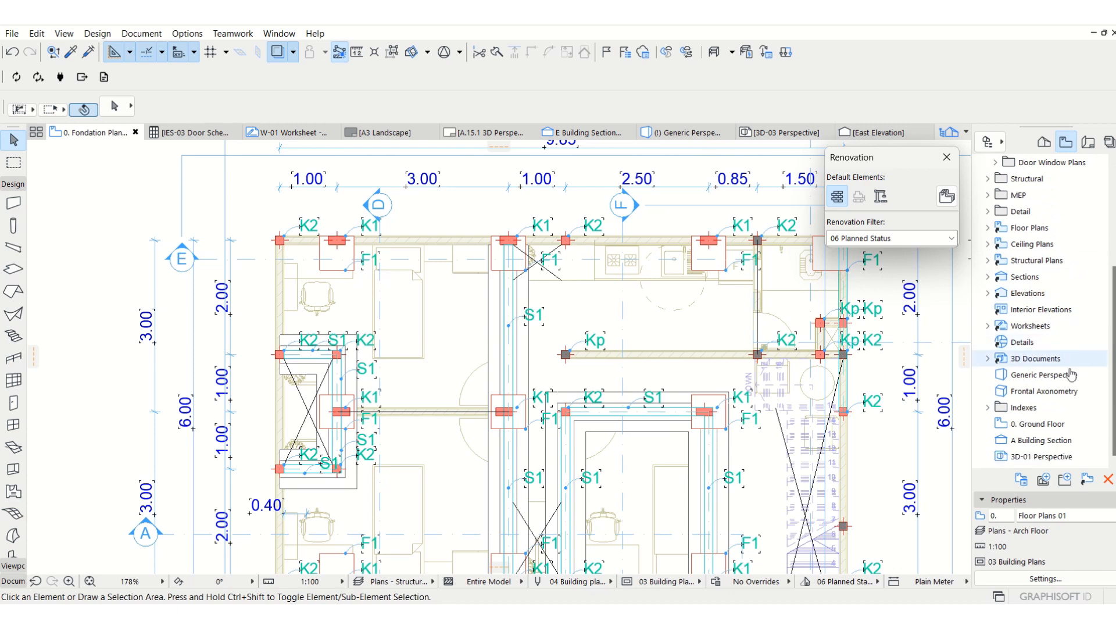
scroll(1032, 344, up, 4)
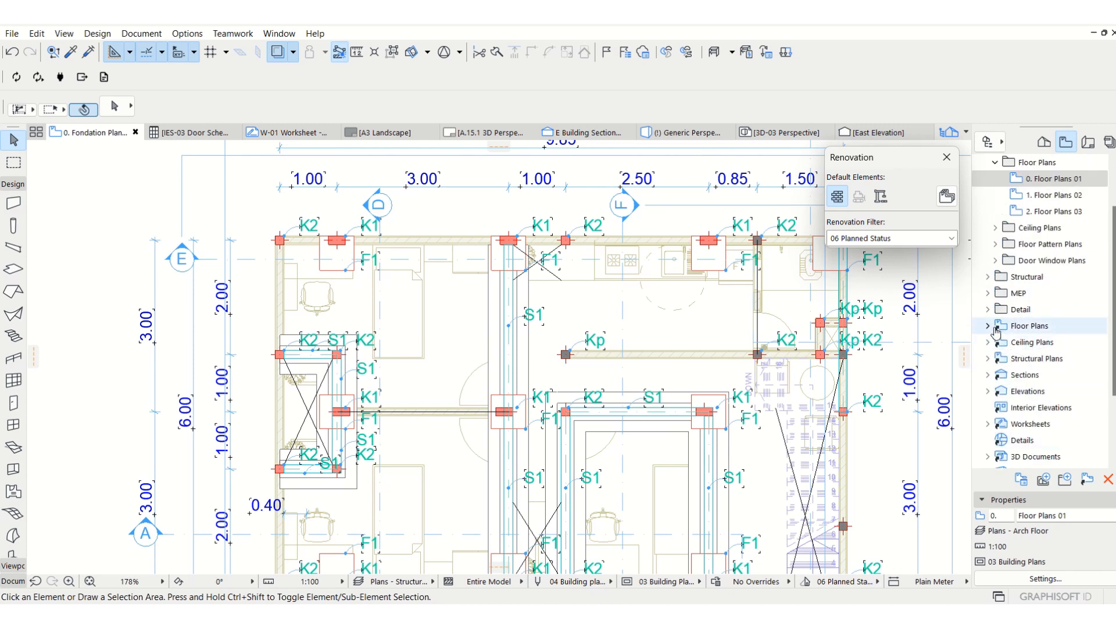
click(988, 375)
click(1051, 458)
double_click(1051, 457)
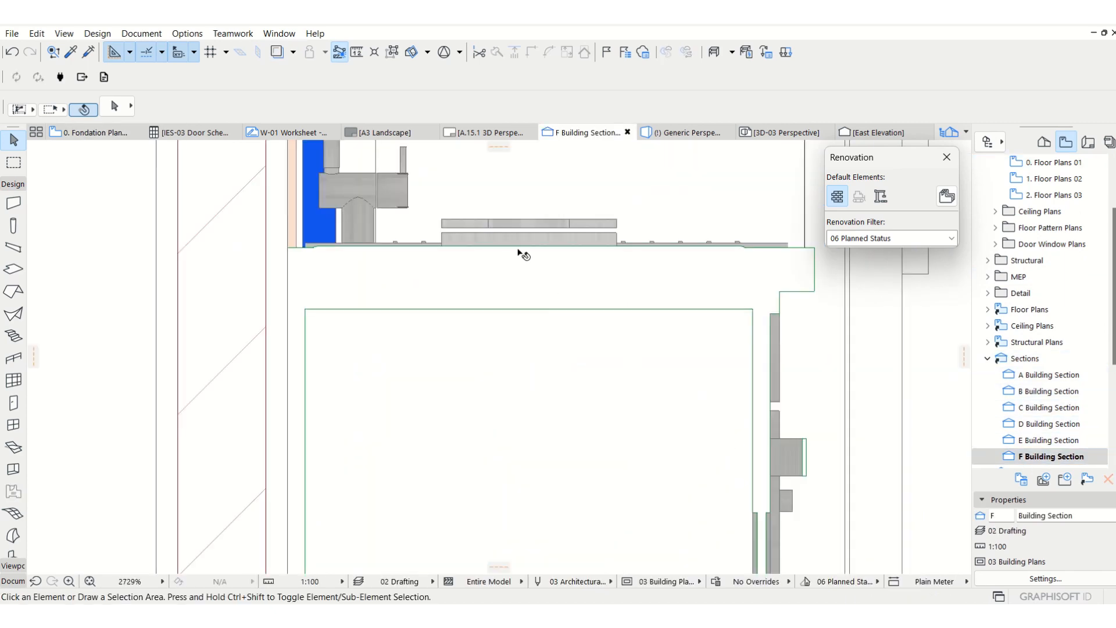
Examine how the sloof beam sits on top of the stone foundation at ground floor level in the section.
scroll(518, 256, down, 6)
scroll(515, 258, down, 4)
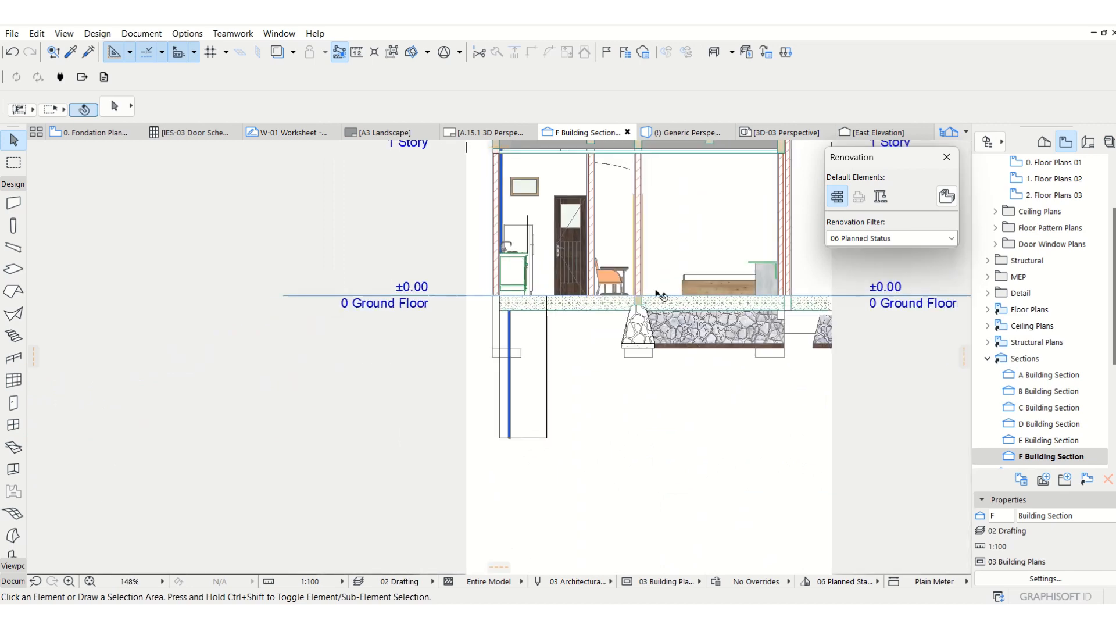
scroll(686, 295, up, 1)
scroll(668, 305, up, 3)
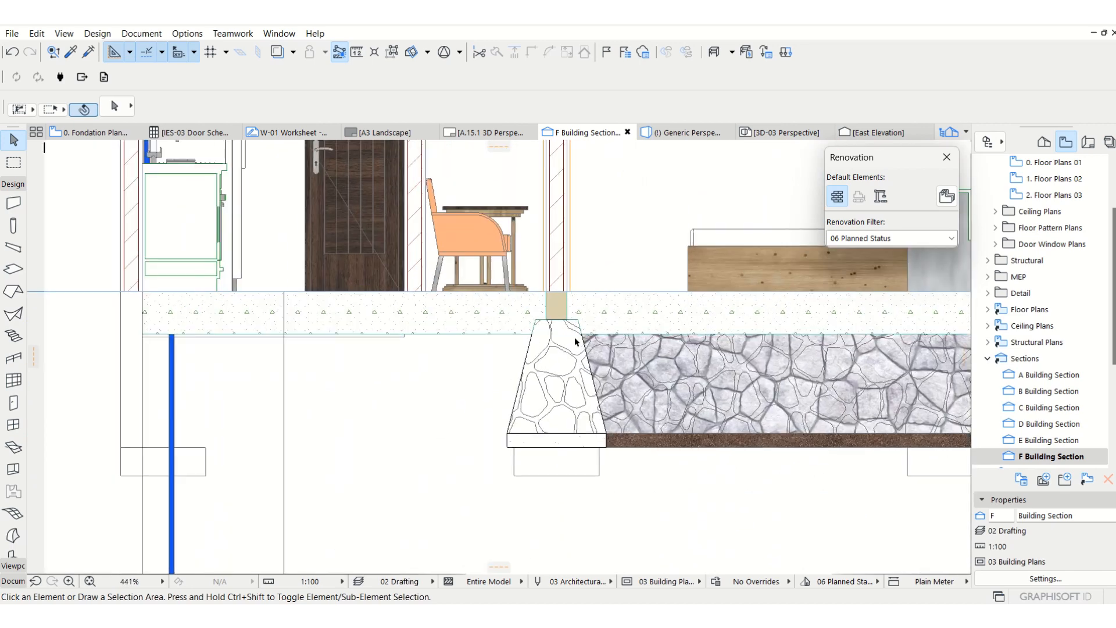
click(555, 306)
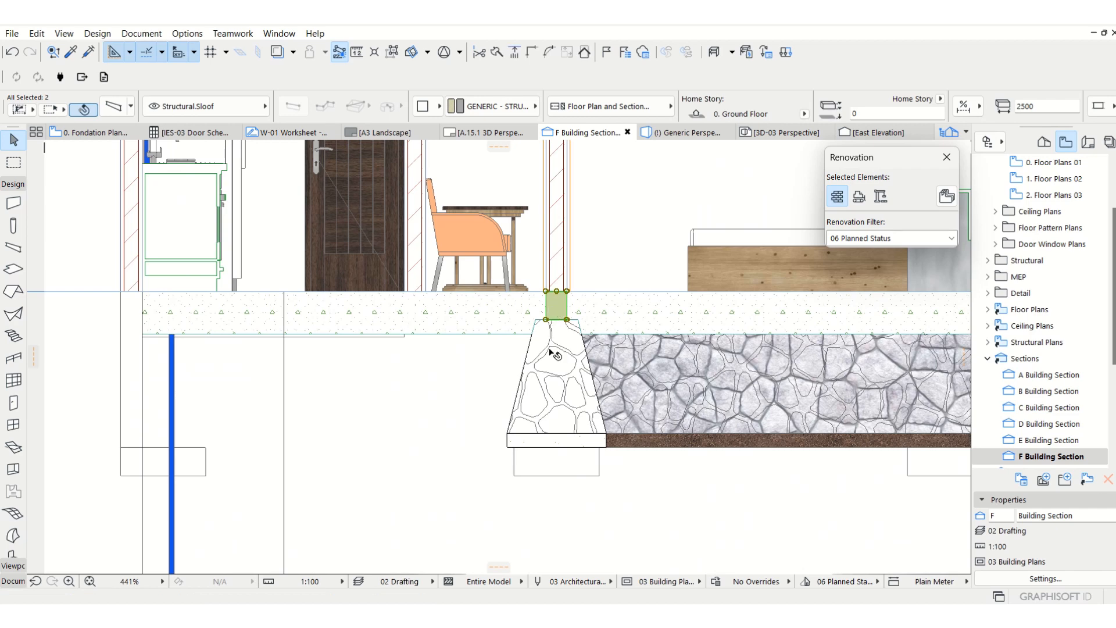
scroll(558, 357, down, 2)
middle_drag(559, 360, 550, 400)
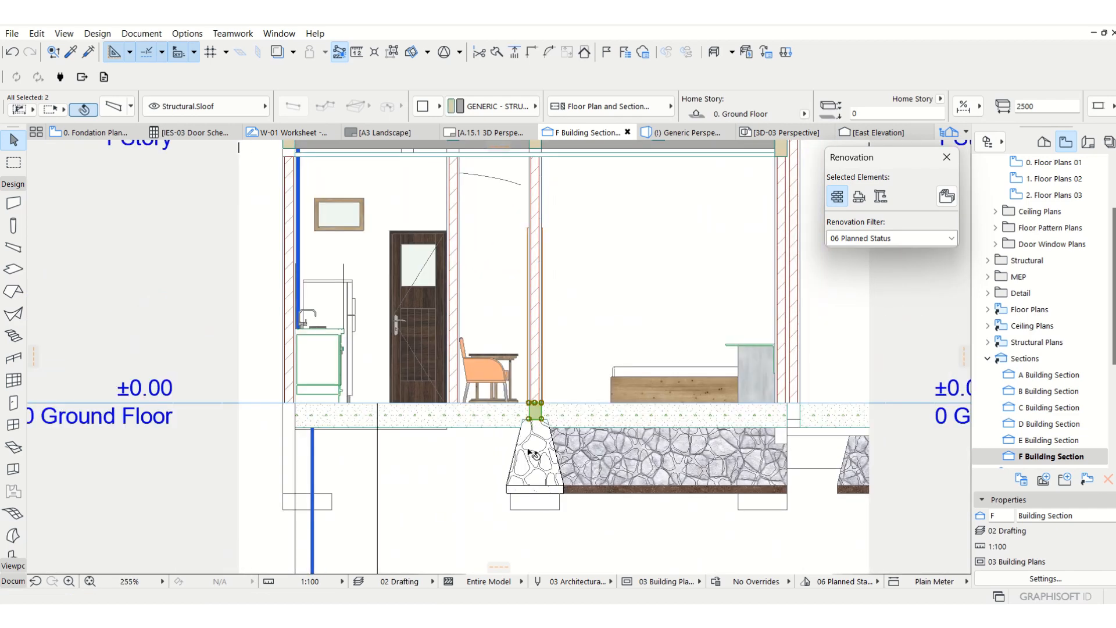
click(468, 470)
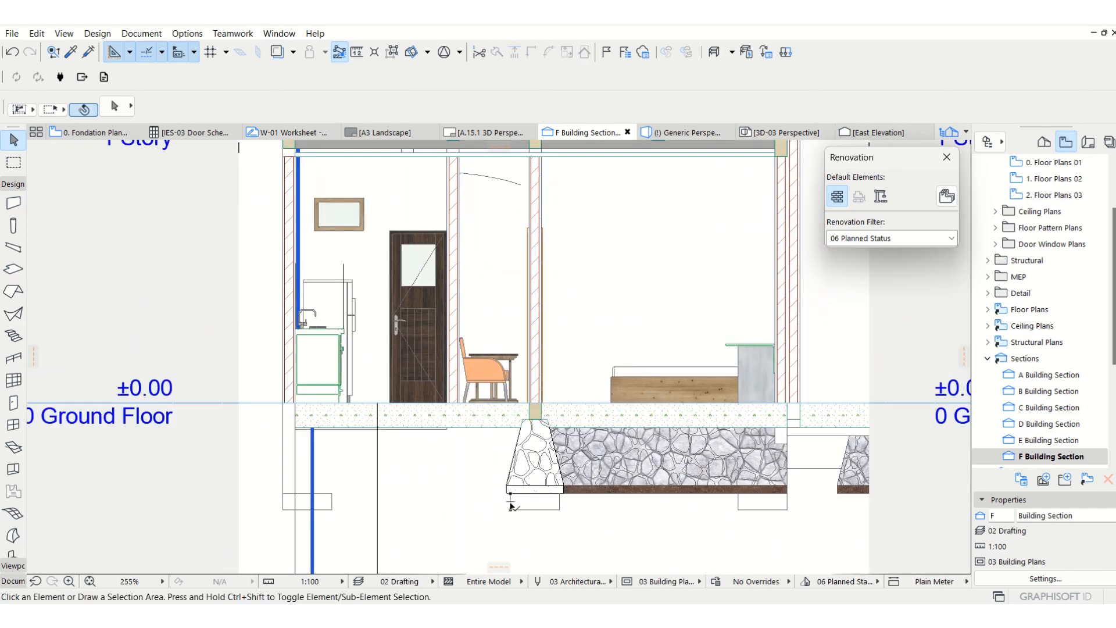
click(511, 506)
key(Escape)
Return to the 0. Fondation Plans view, activate the Beam tool and assign it to the Structural.Sloof layer.
key(F2)
scroll(323, 386, up, 2)
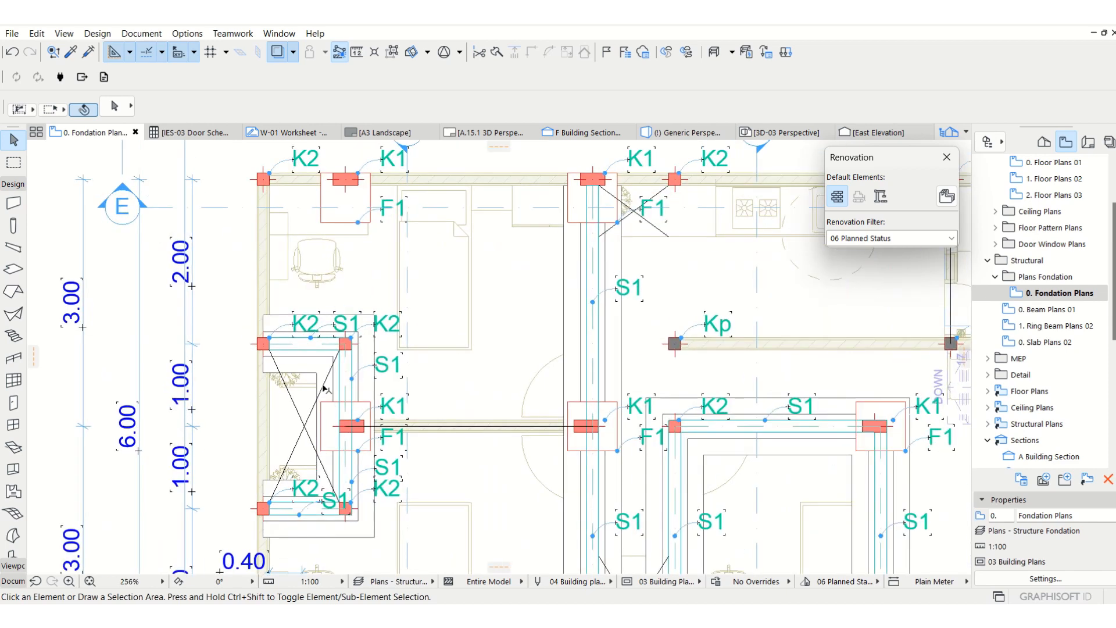
click(14, 249)
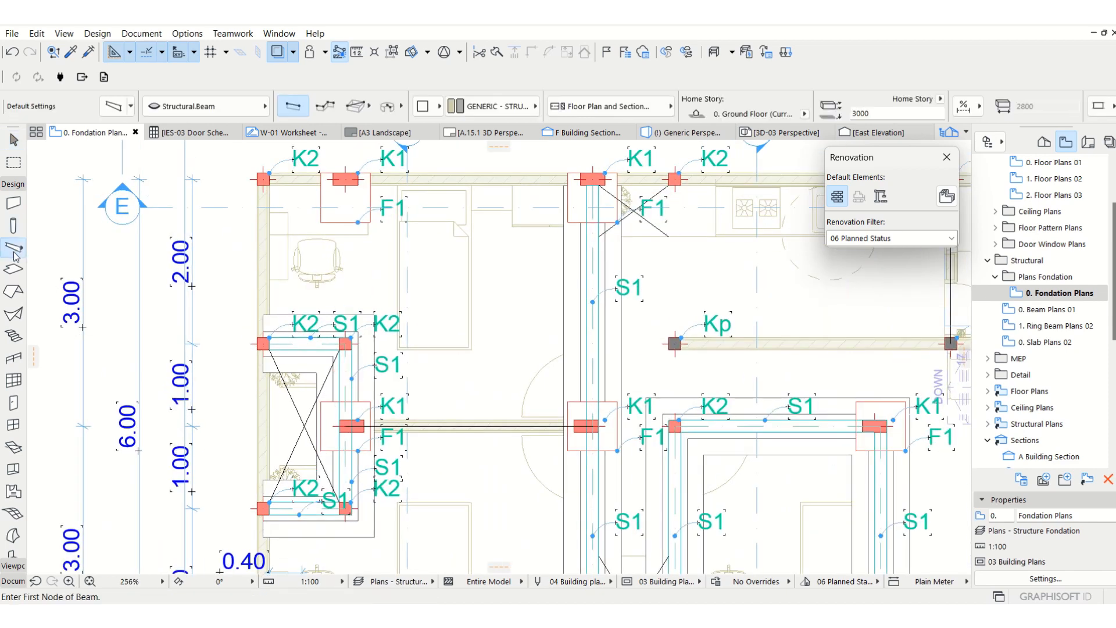
click(207, 106)
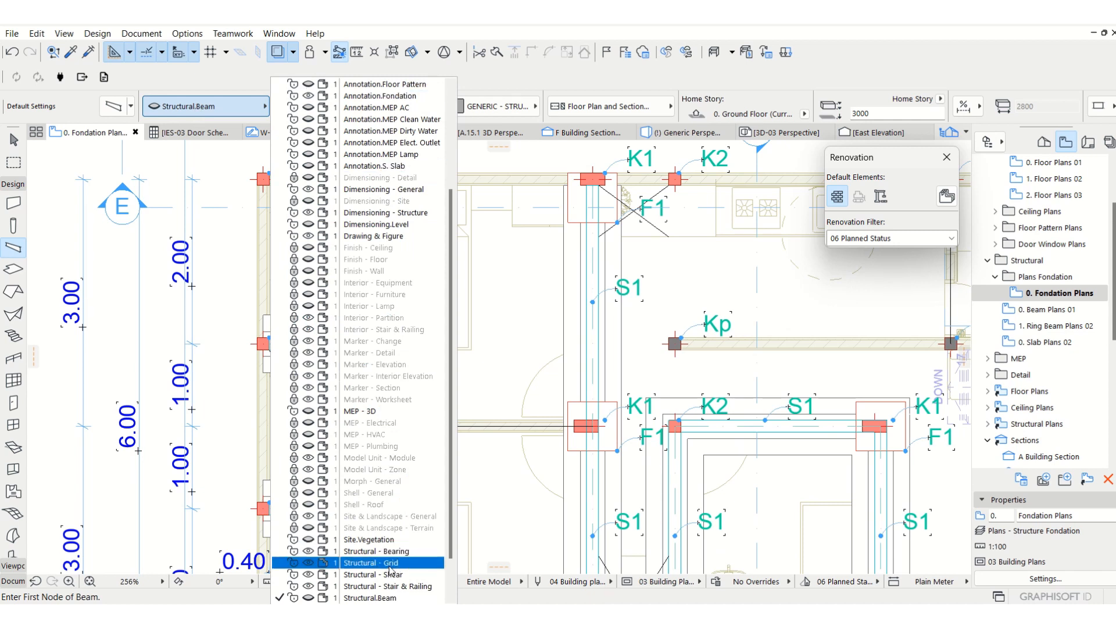
scroll(401, 582, down, 2)
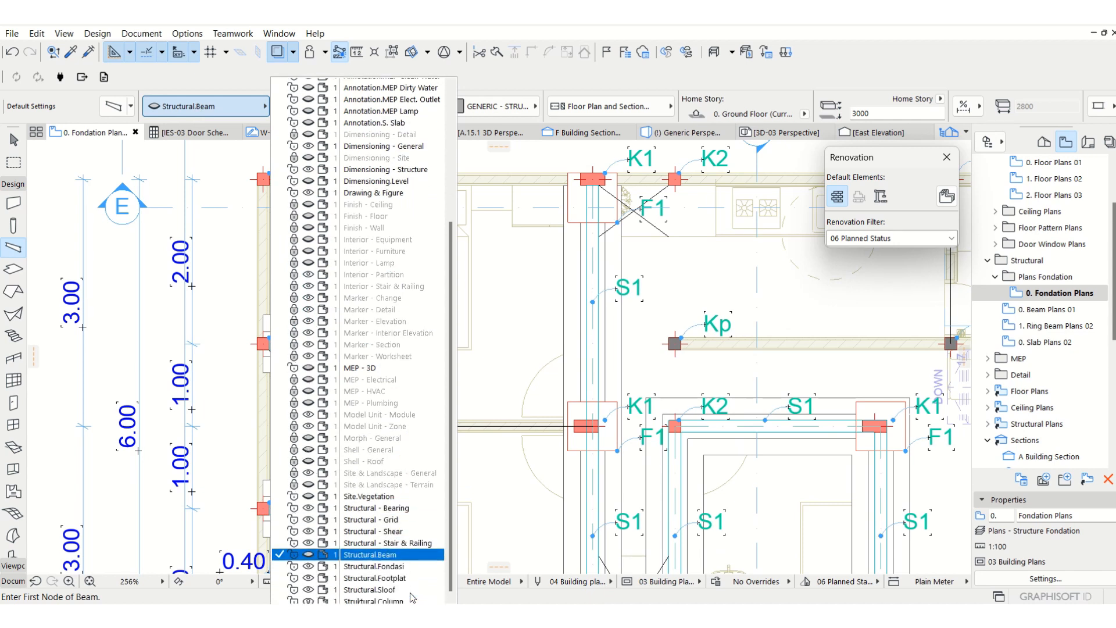
click(372, 586)
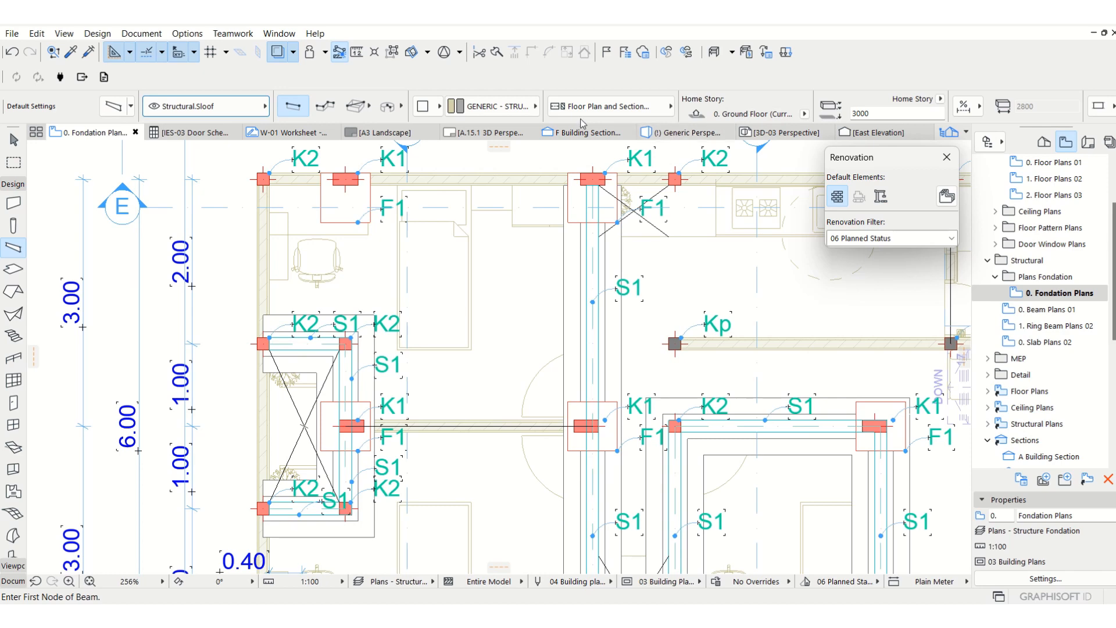
Check the default beam cross-section size against the S1 sloof entry in the Keterangan legend.
scroll(749, 102, down, 3)
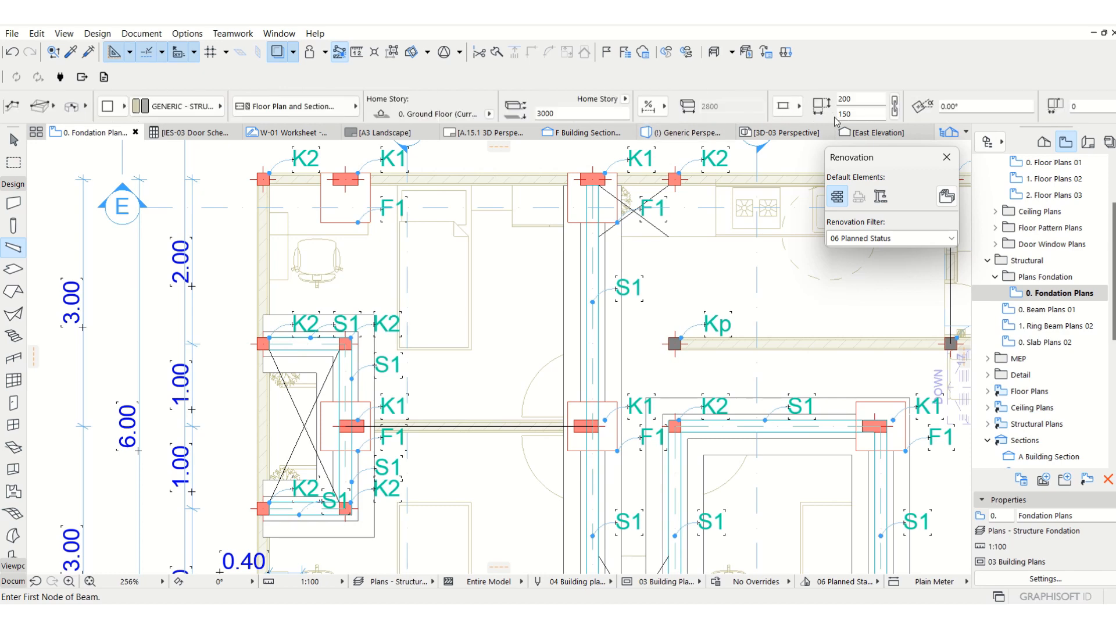
scroll(419, 233, down, 5)
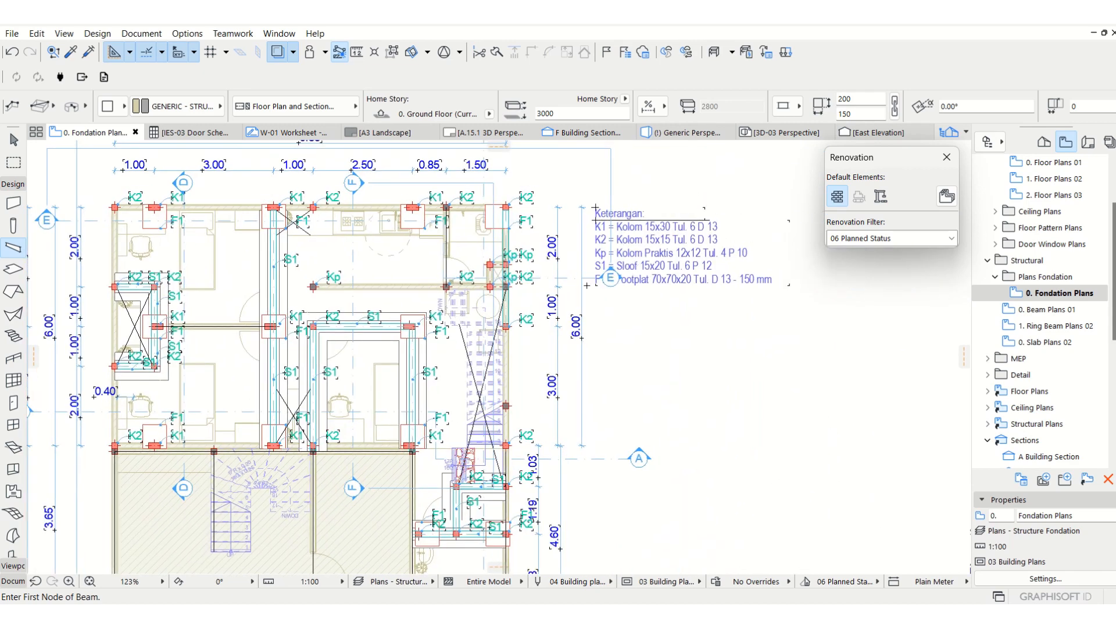
key(Escape)
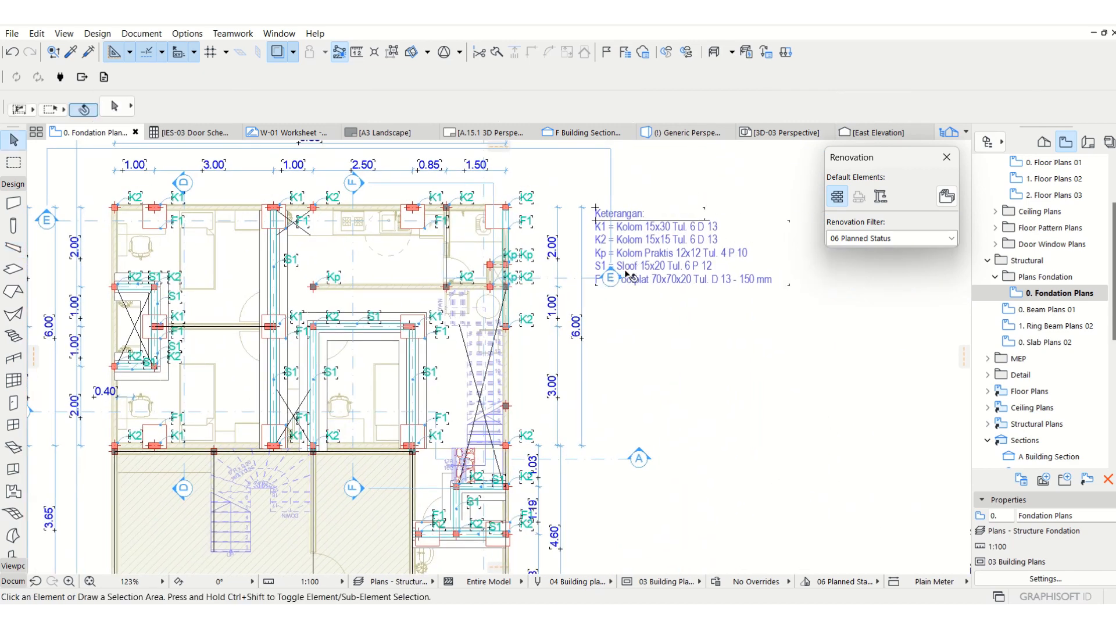
click(714, 277)
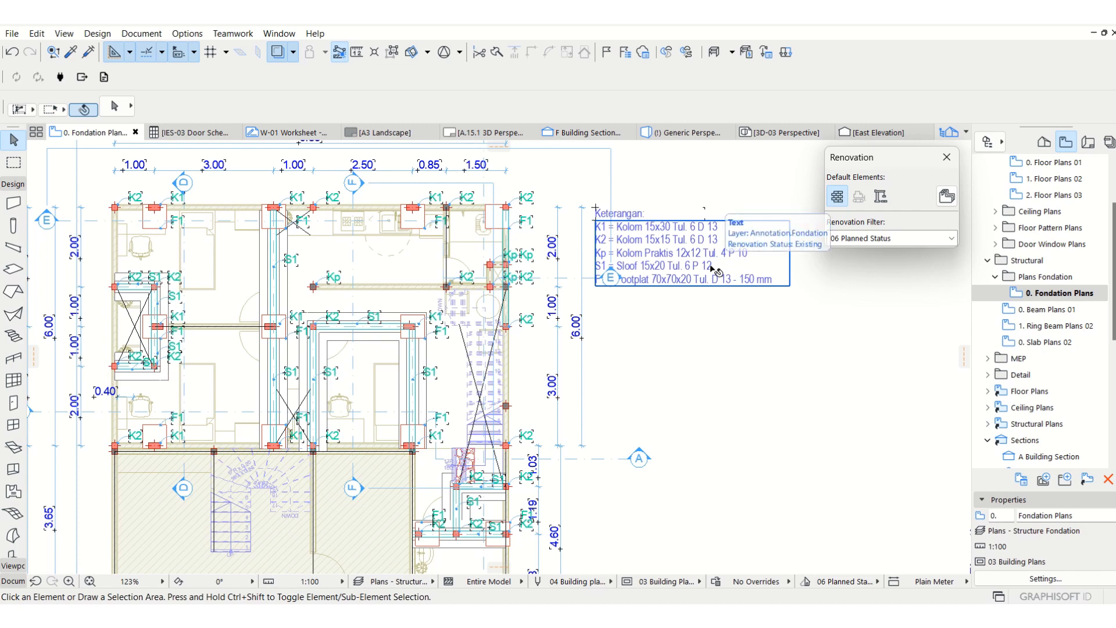
scroll(254, 306, up, 2)
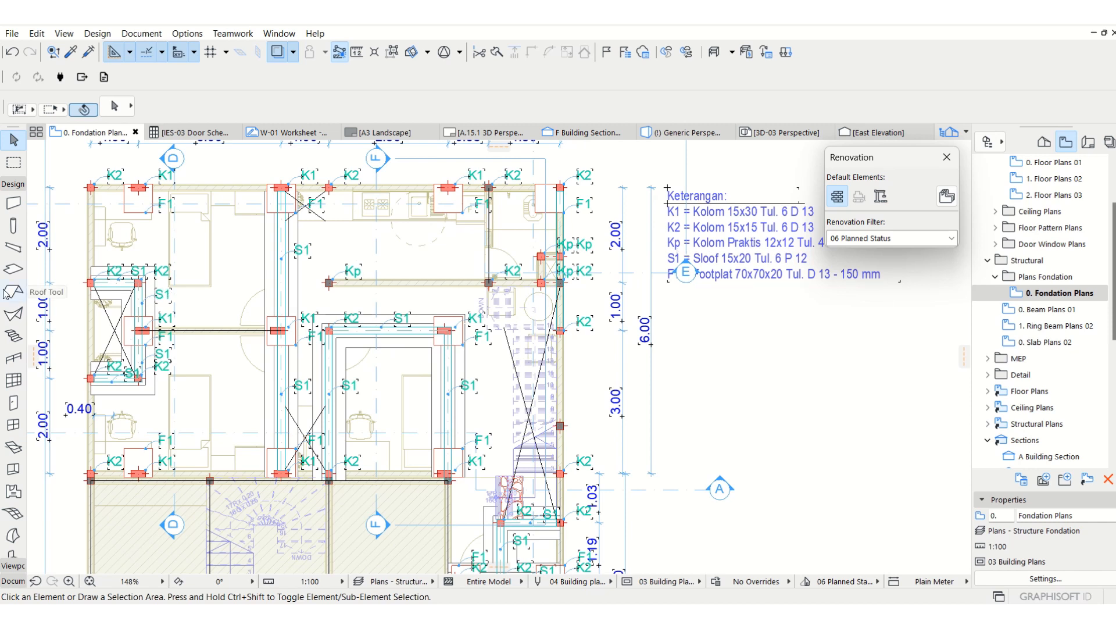
click(12, 246)
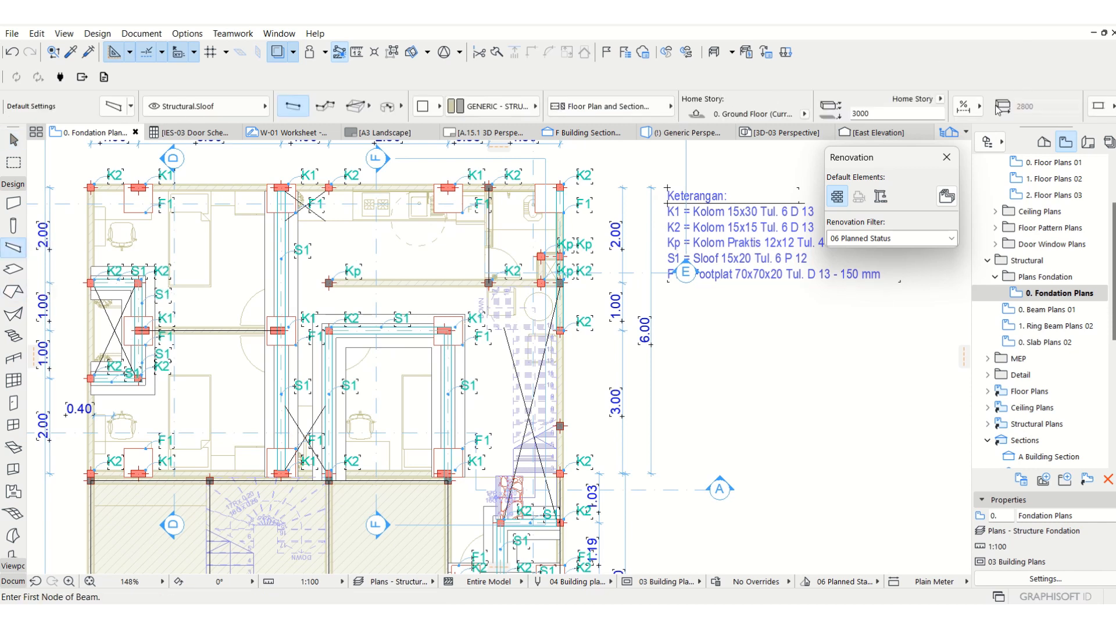
scroll(998, 108, down, 3)
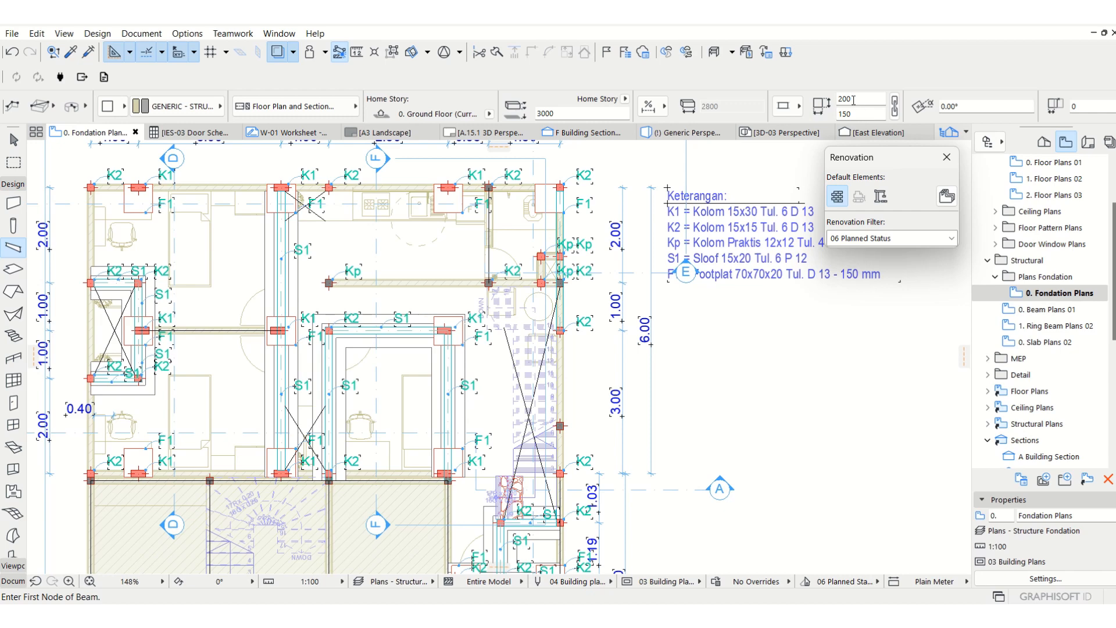
double_click(555, 115)
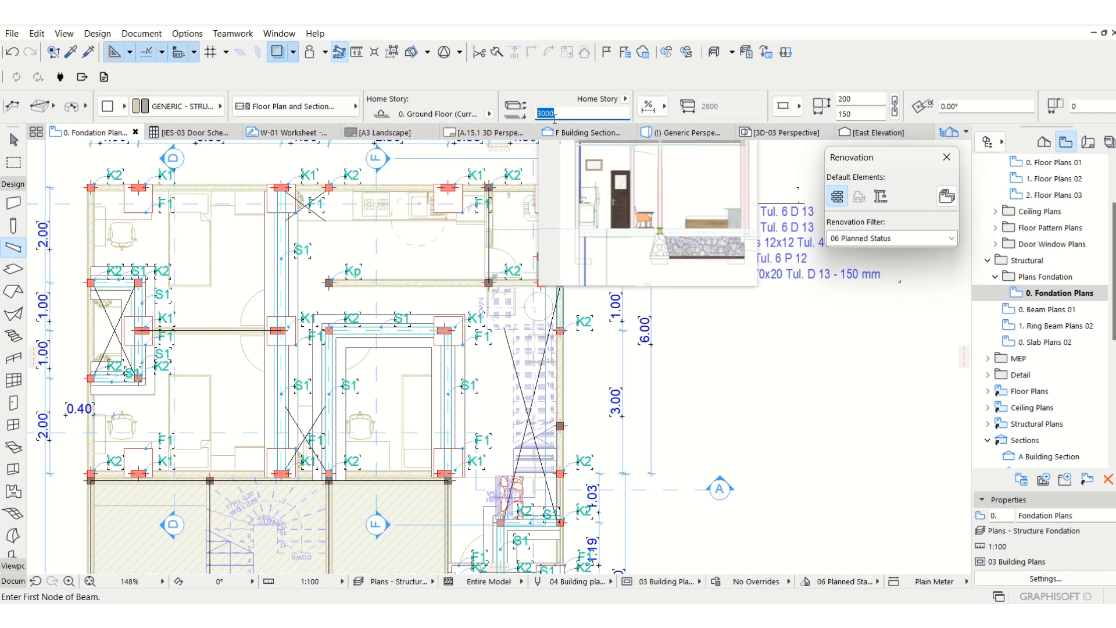
key(Escape)
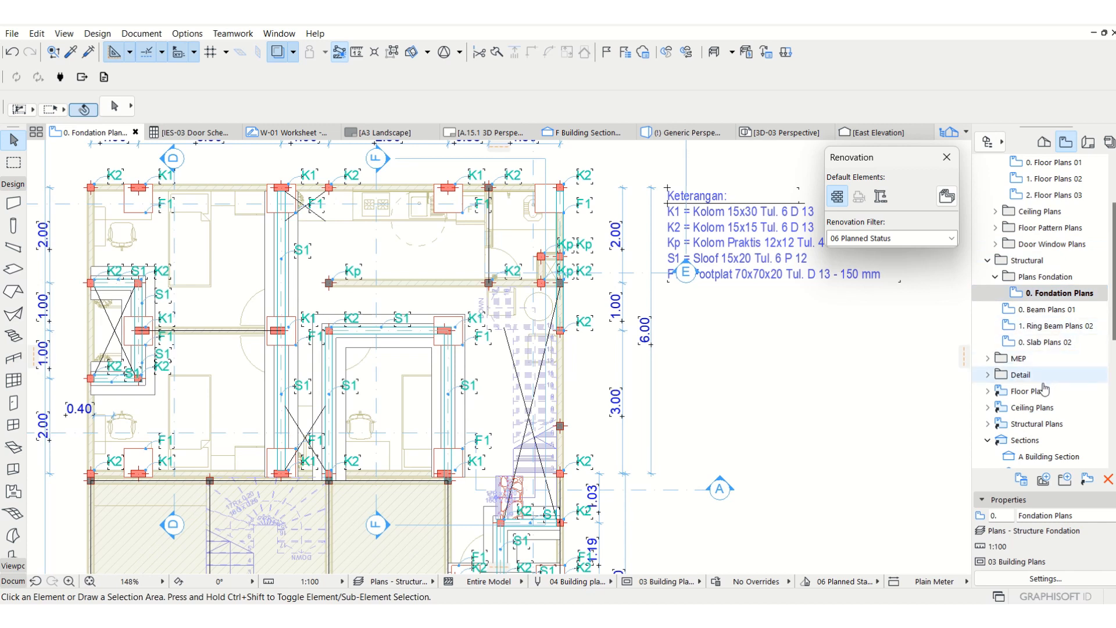
Select the existing S1 sloof beams to inspect their elevation settings and deselect them.
scroll(1027, 457, down, 1)
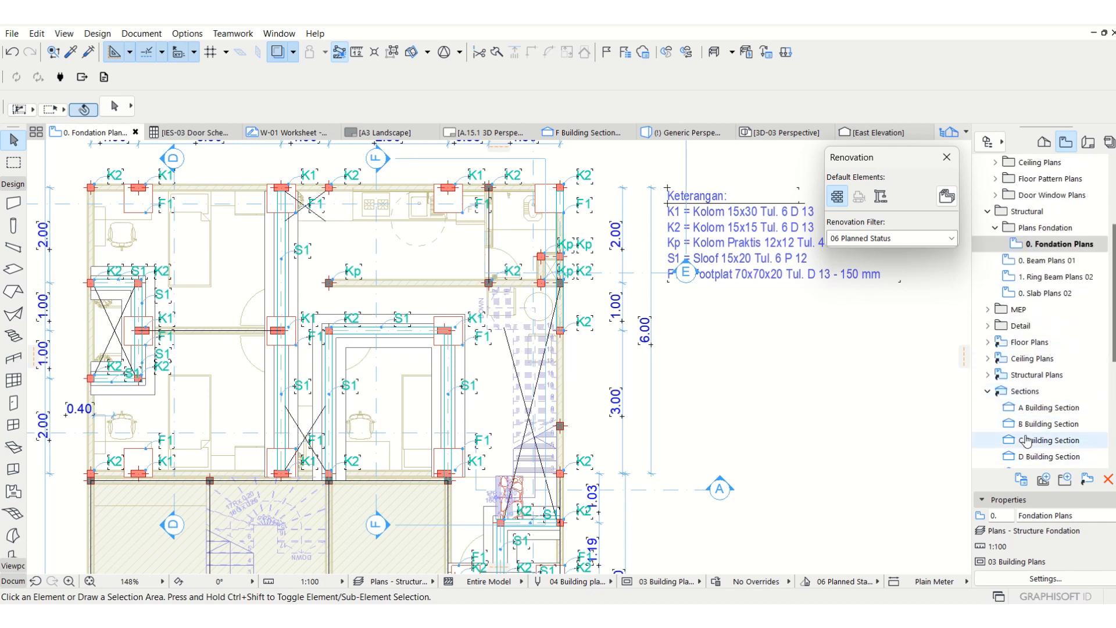
click(139, 308)
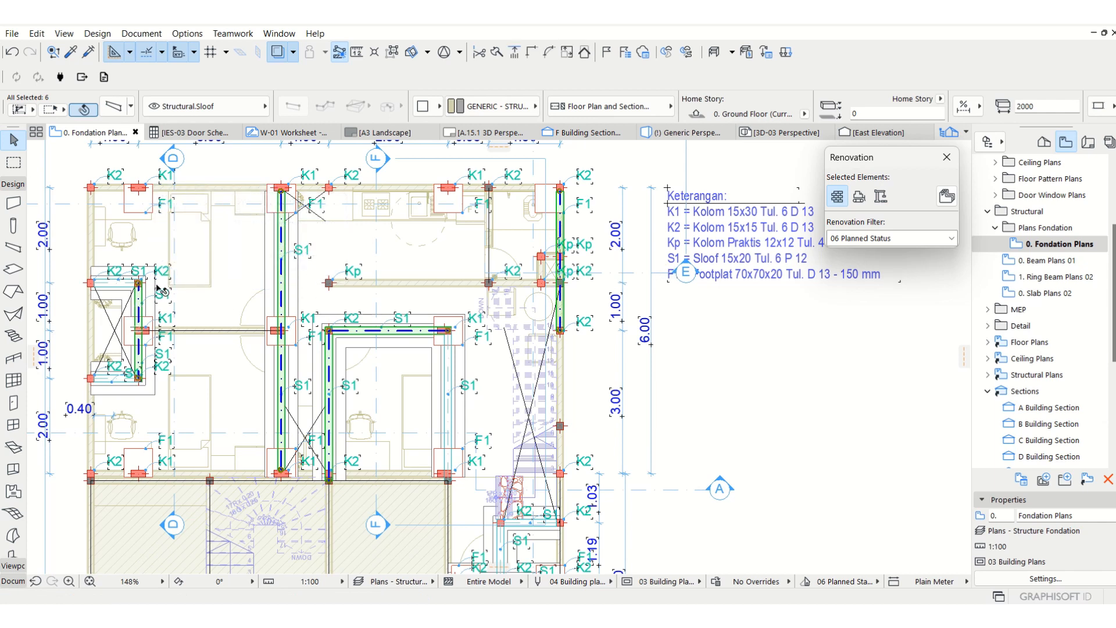
key(Return)
click(141, 414)
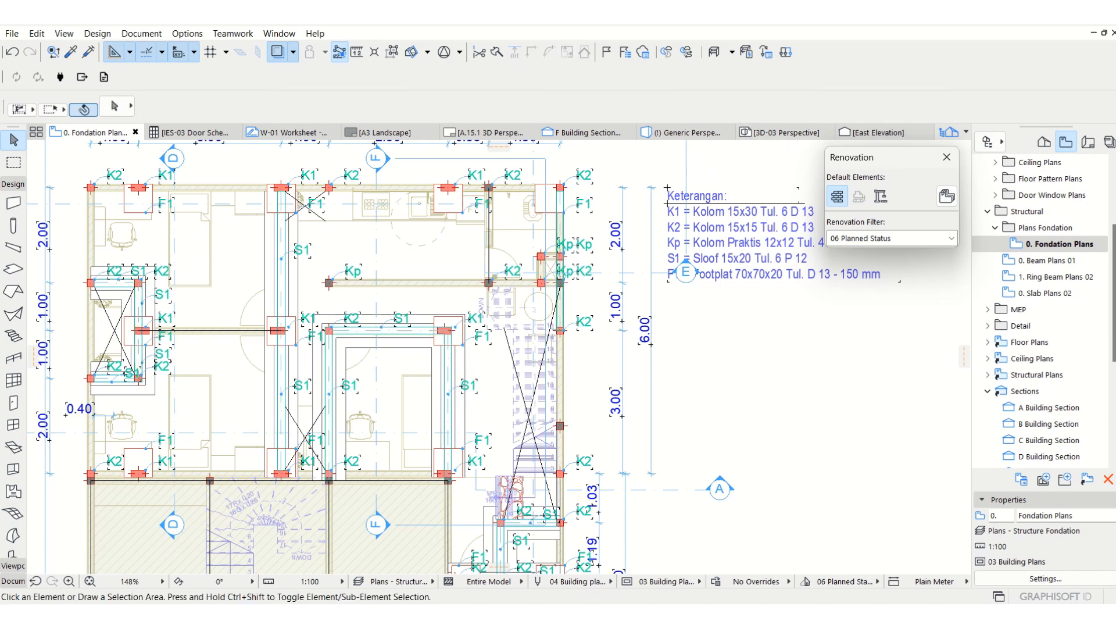
Check the sloof beam's level on the stone foundation in the F Building Section and return to the 0. Fondation Plans view.
scroll(1045, 430, down, 1)
double_click(1044, 438)
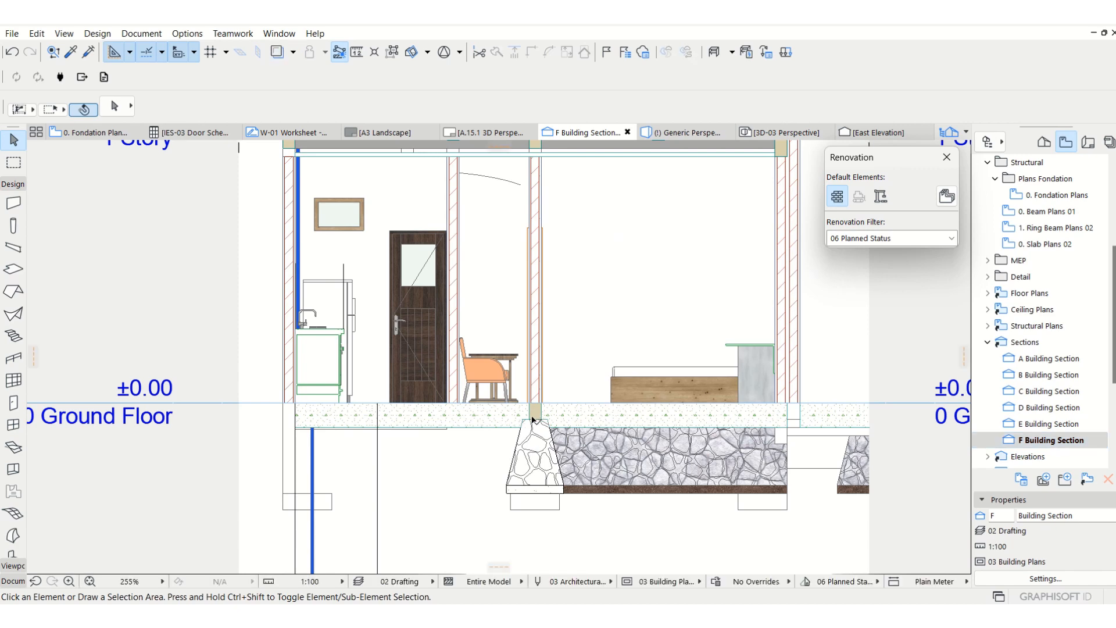
click(93, 133)
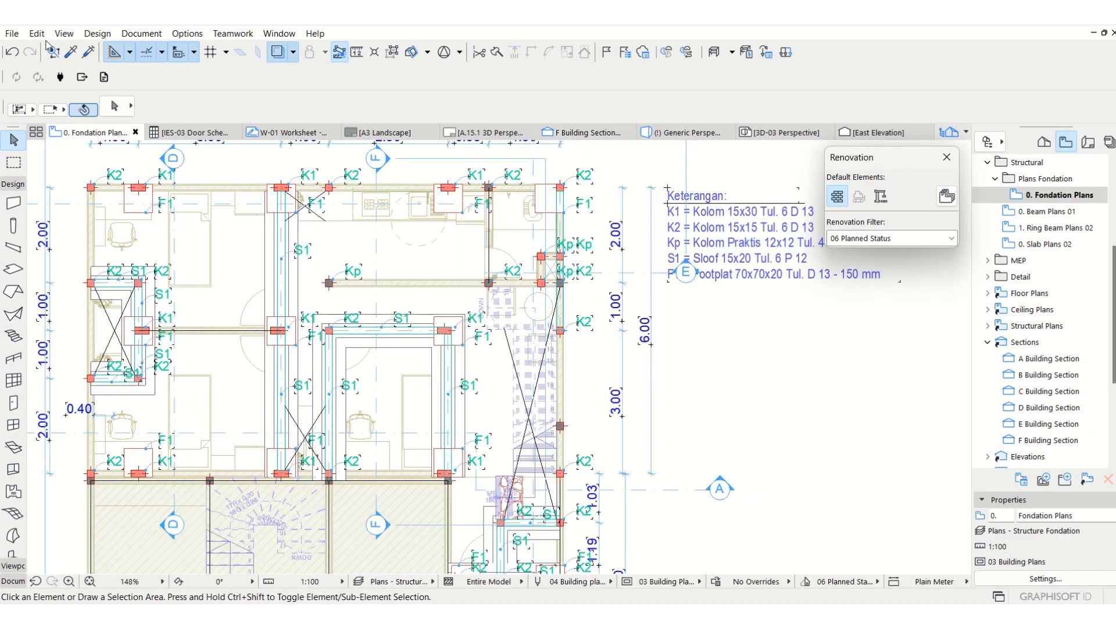
Pick up an existing S1 beam's settings and draw a horizontal sloof beam about 2850 mm long between the two K1 columns in the bedroom wall.
scroll(62, 240, up, 2)
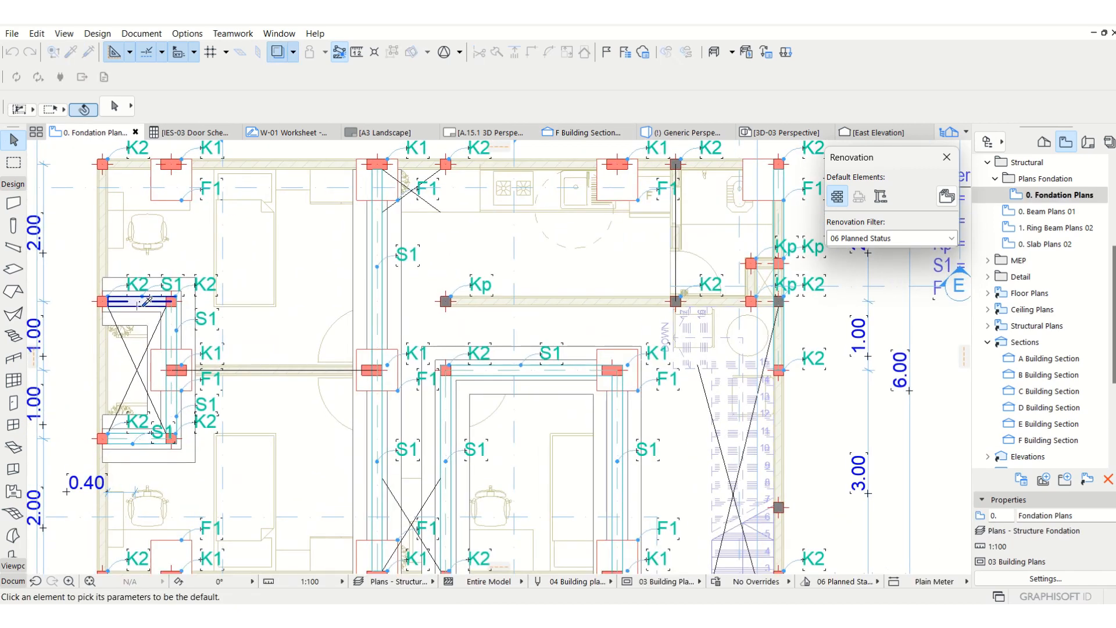
alt+click(176, 347)
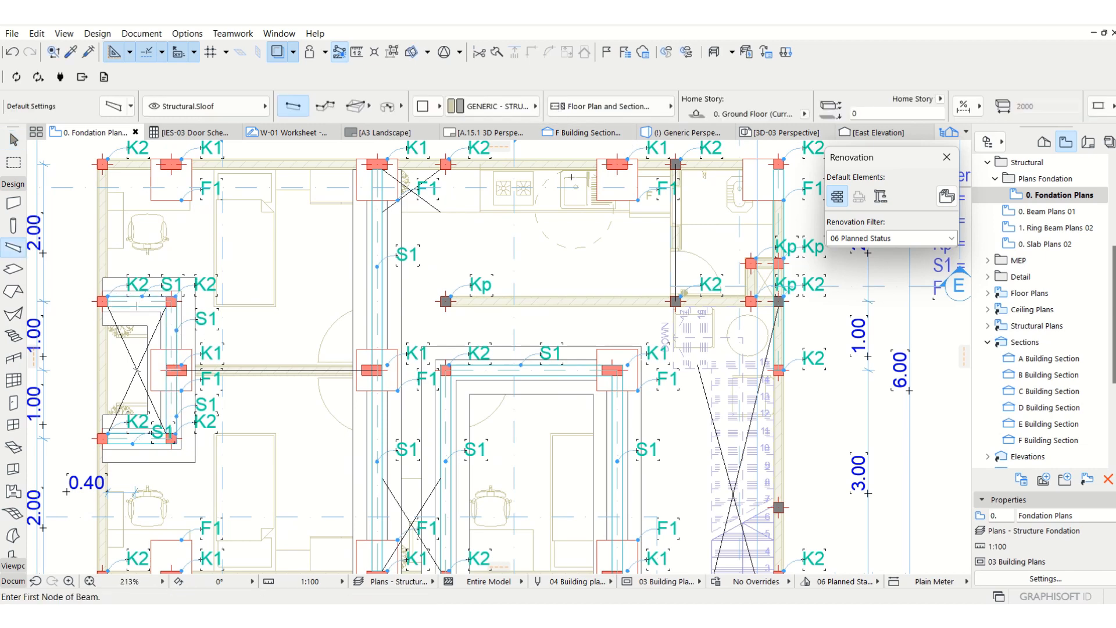
middle_drag(201, 267, 204, 303)
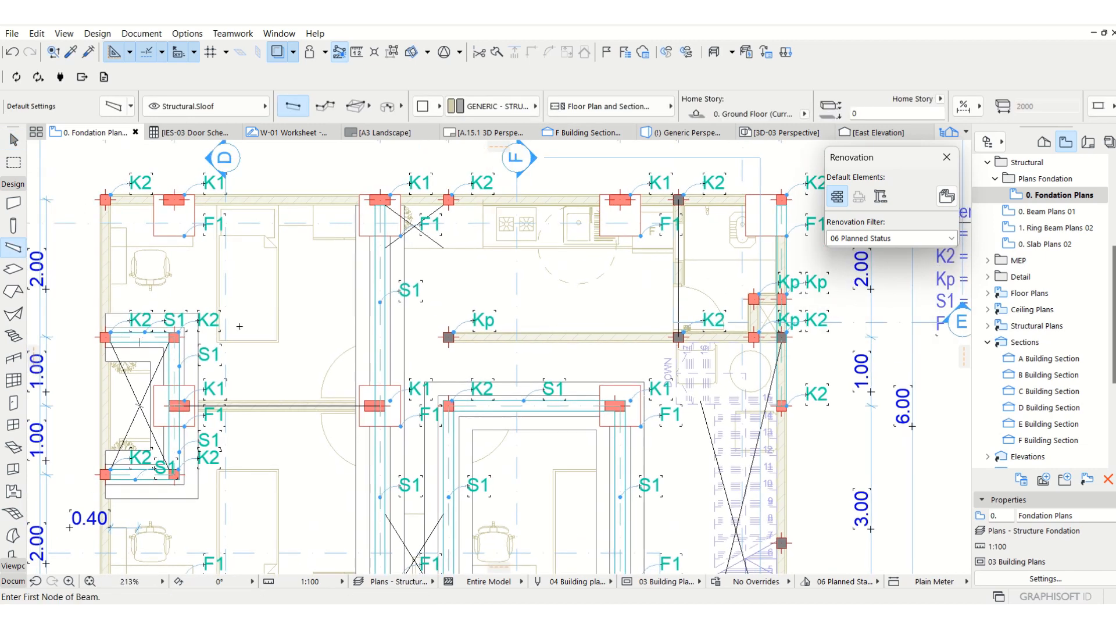
click(180, 405)
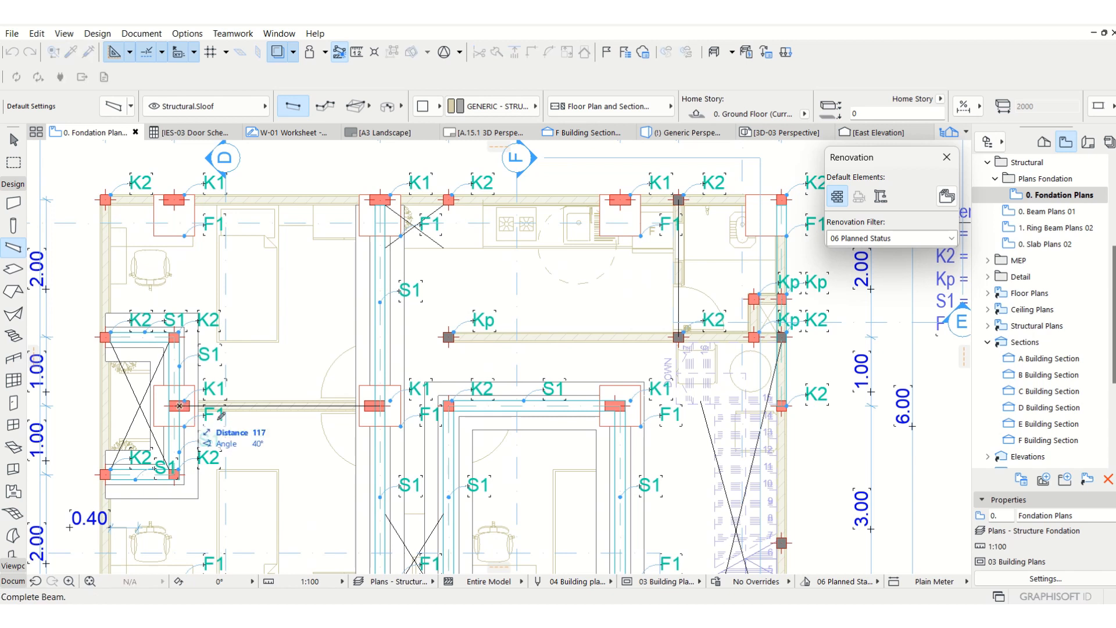
click(379, 403)
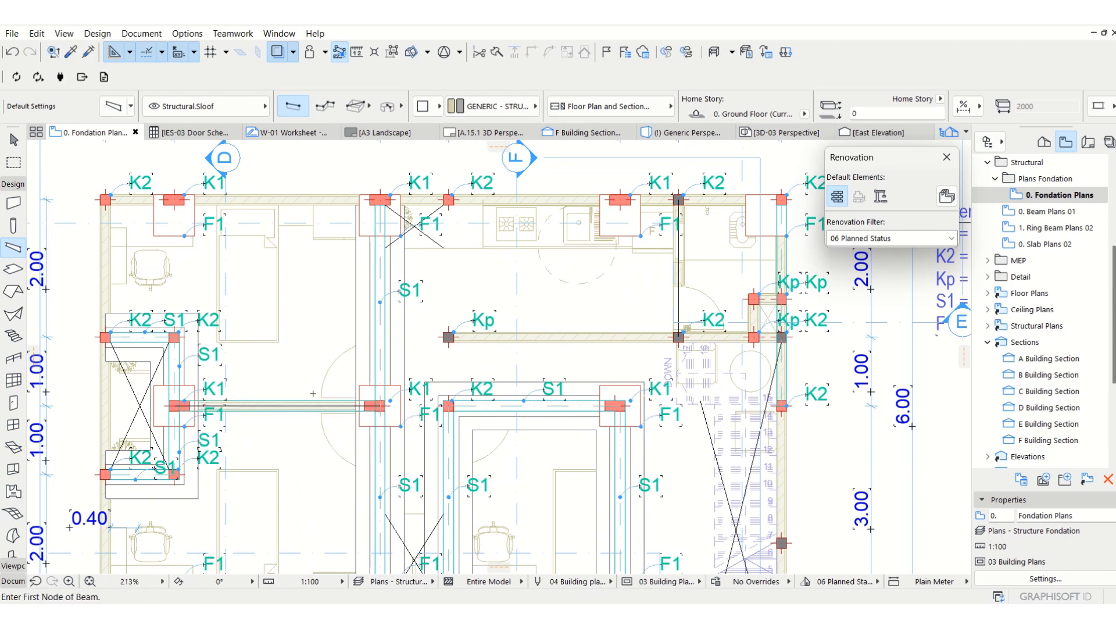
shift+click(277, 412)
shift+click(276, 414)
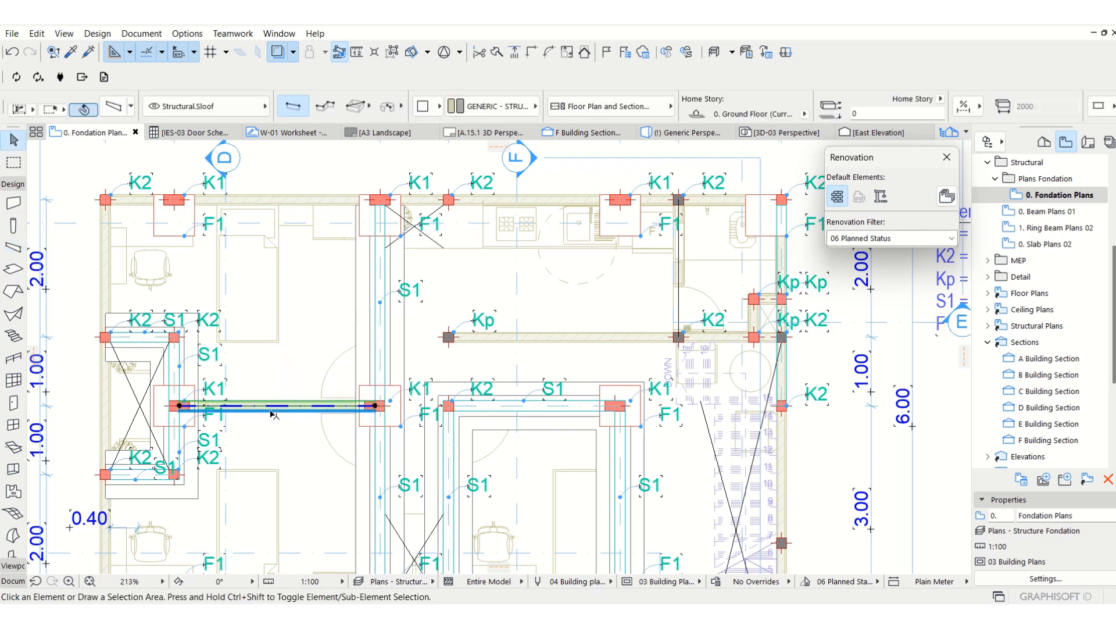
key(Escape)
Examine the F1 footplats at the K1 columns and the footplat size entry in the Keterangan legend.
middle_drag(224, 387, 280, 374)
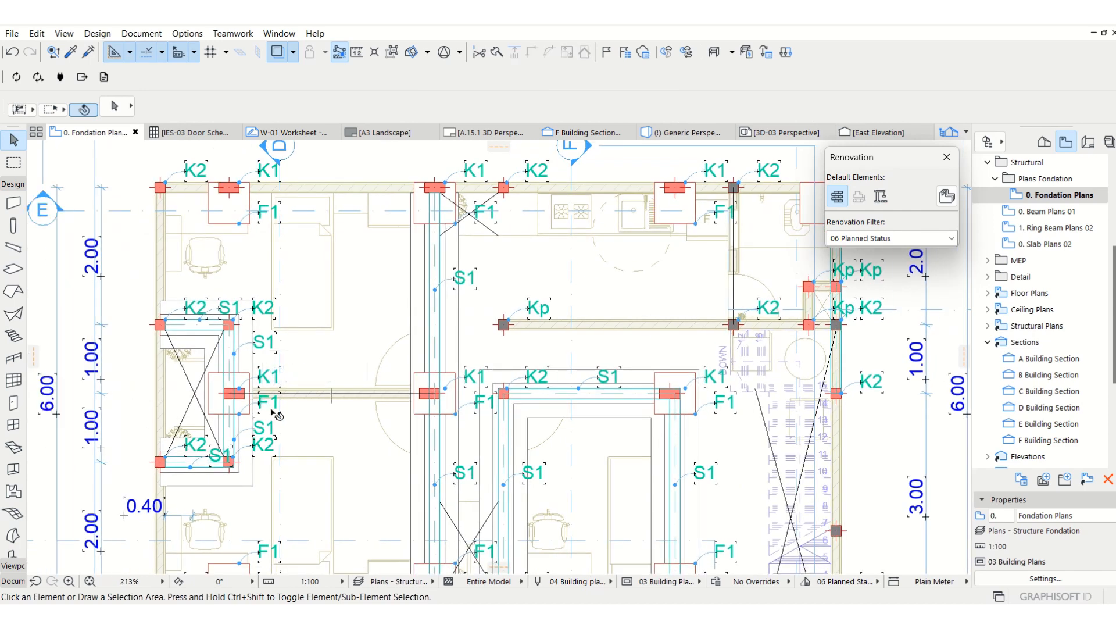
click(220, 380)
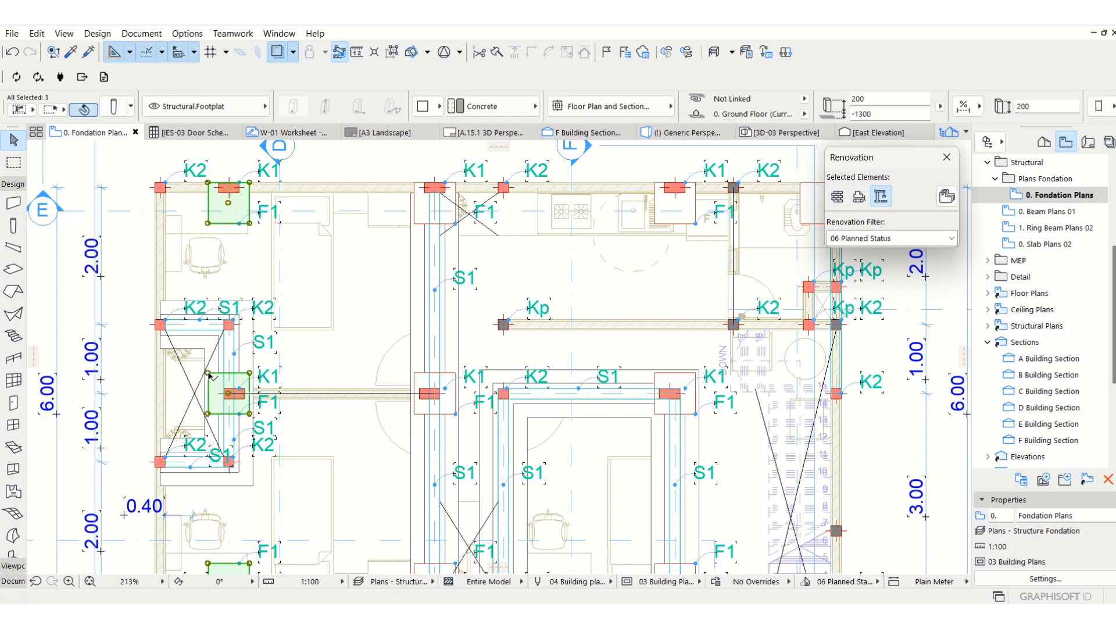
key(Escape)
scroll(247, 256, down, 3)
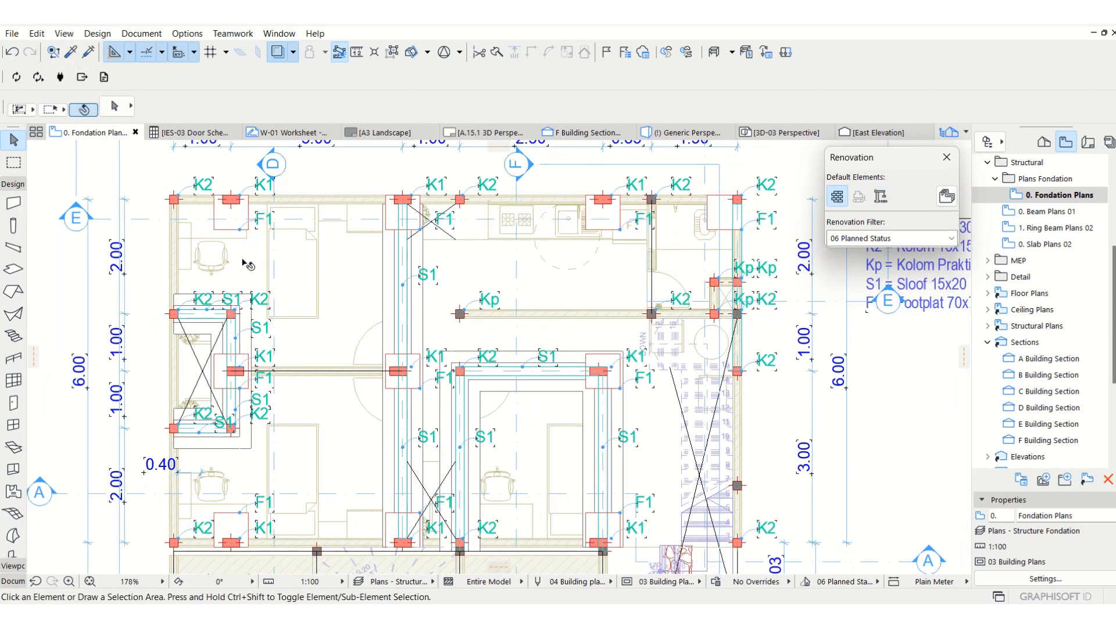
scroll(397, 268, up, 1)
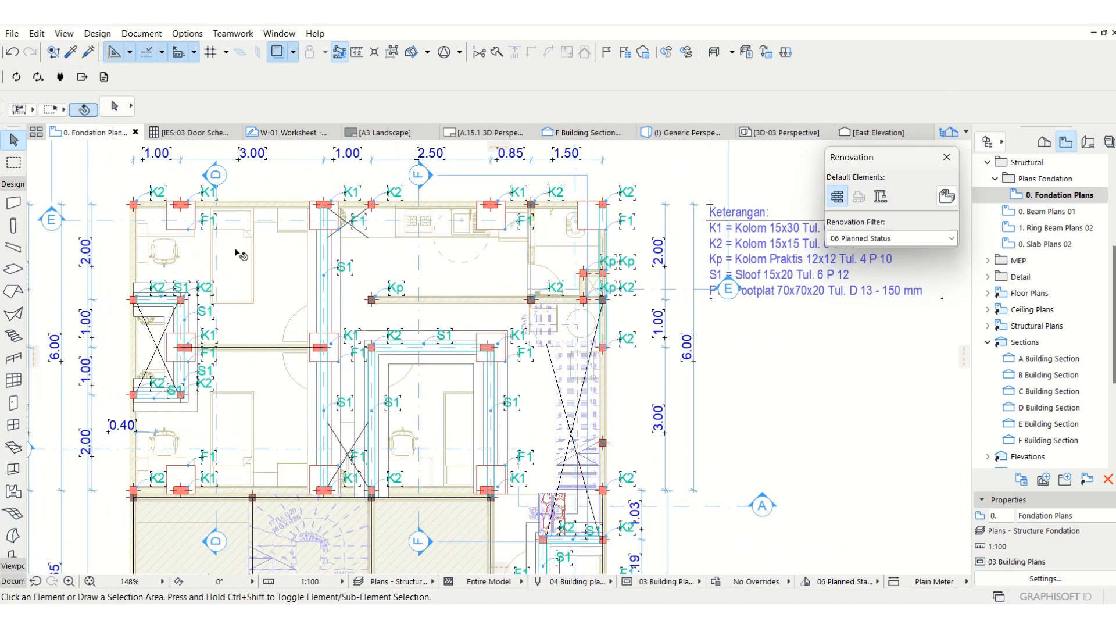
click(205, 222)
key(Escape)
click(702, 290)
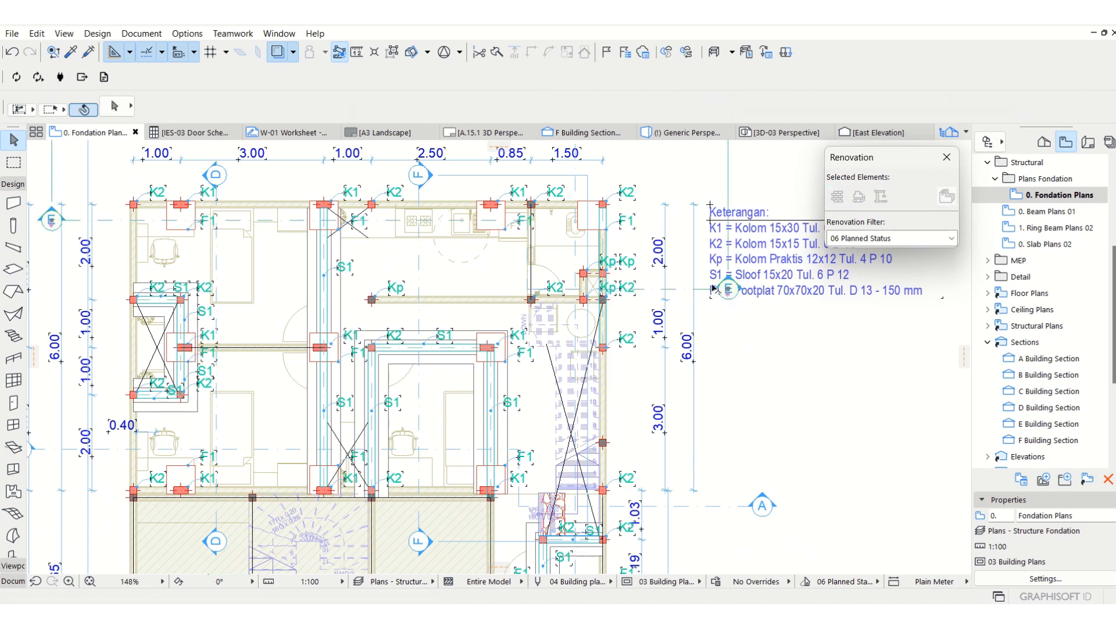
key(Escape)
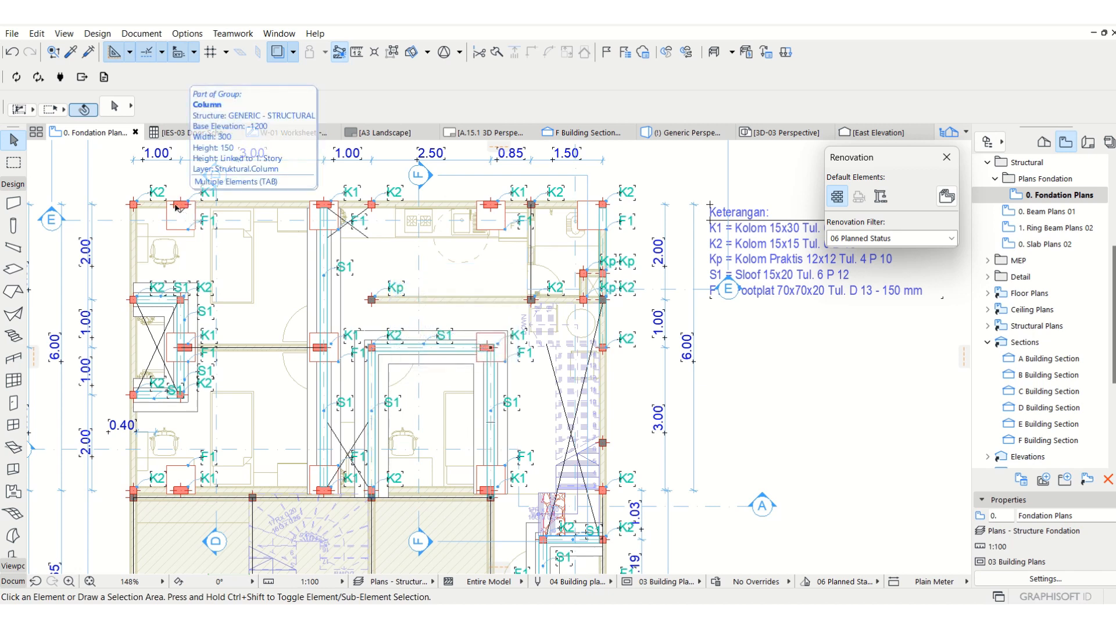
middle_drag(724, 389, 696, 431)
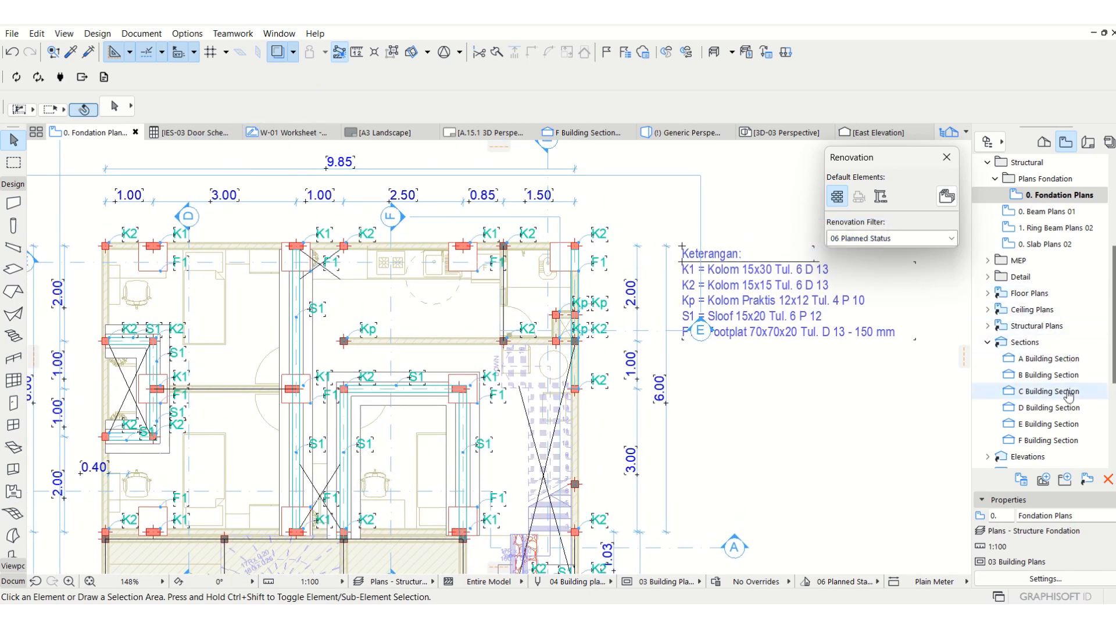
Inspect the footplats' depth and elevation settings in the F Building Section and on the foundation plan.
double_click(1073, 440)
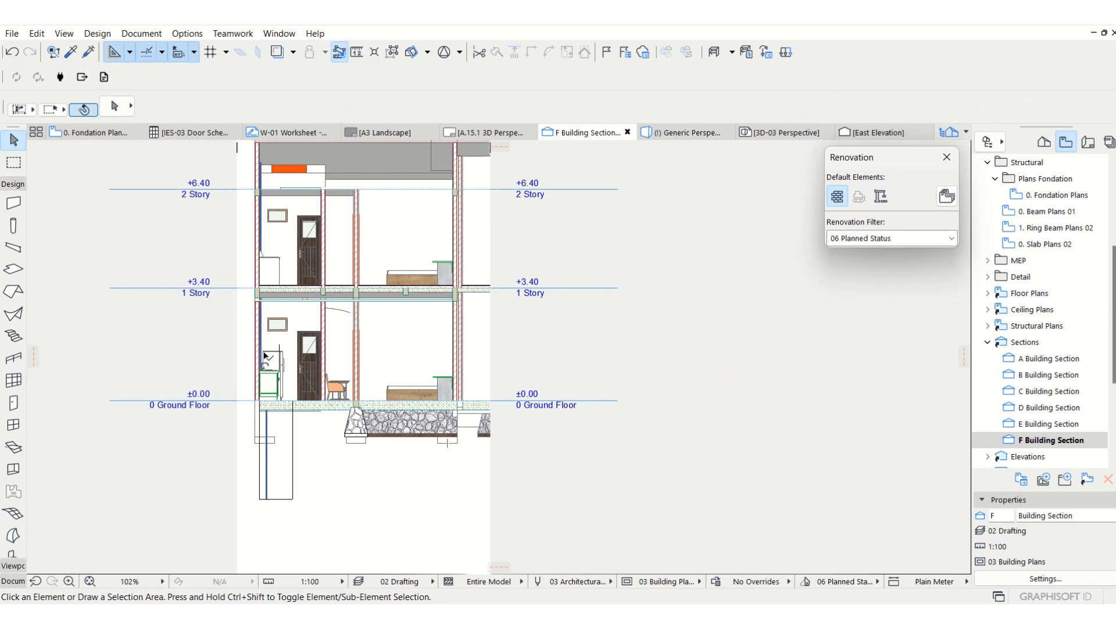
click(273, 446)
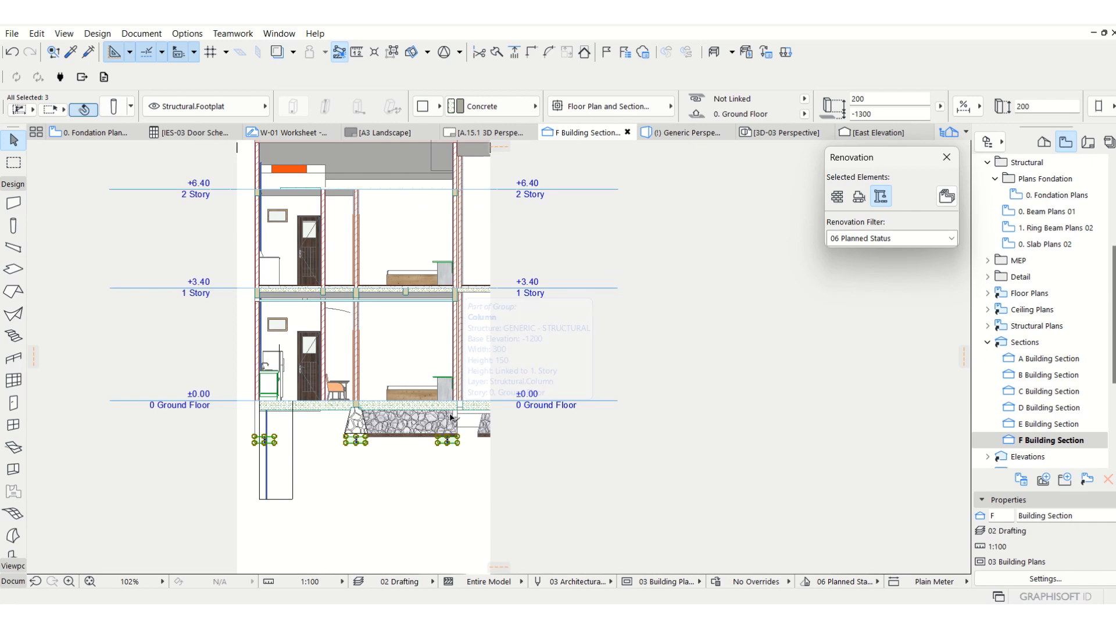
key(F2)
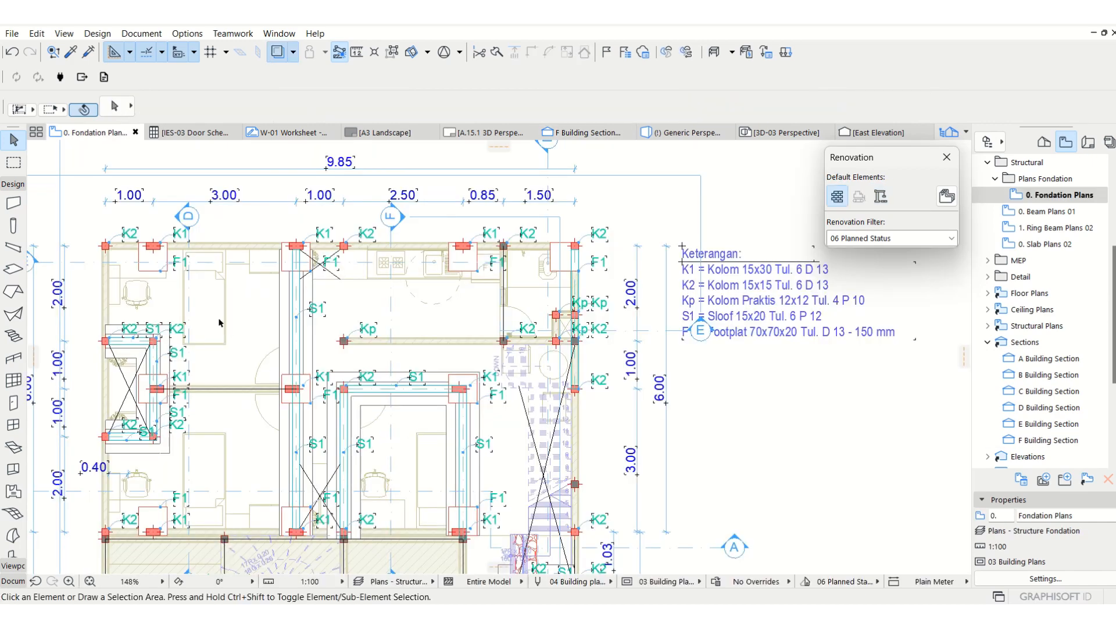
click(142, 269)
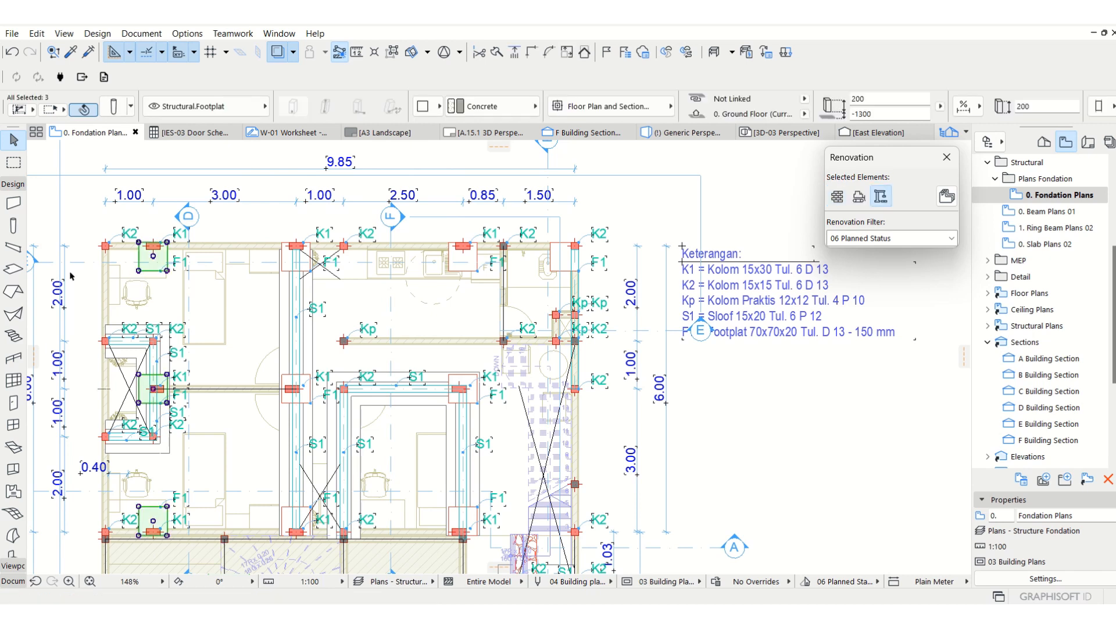
key(Escape)
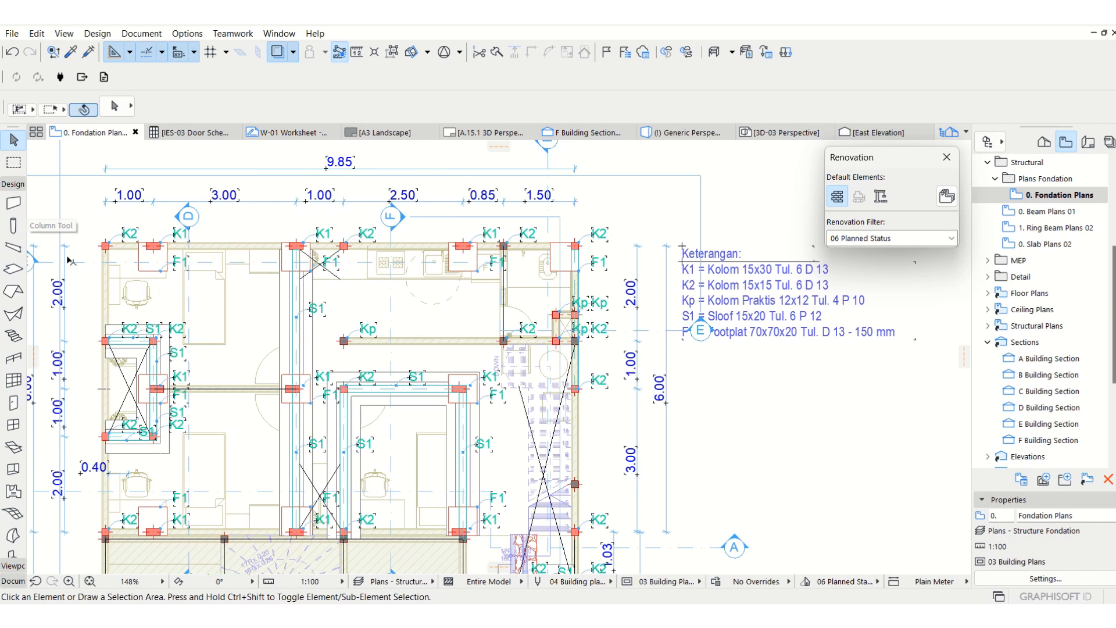
Activate the Column tool and assign its default to the Structural.Footplat layer.
click(16, 230)
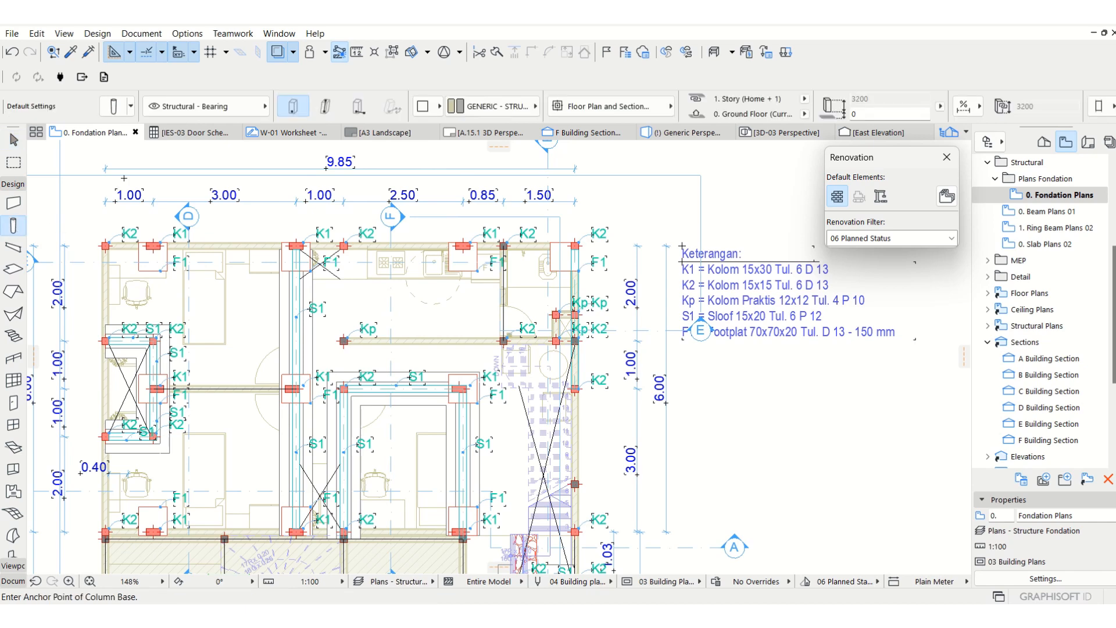
click(204, 107)
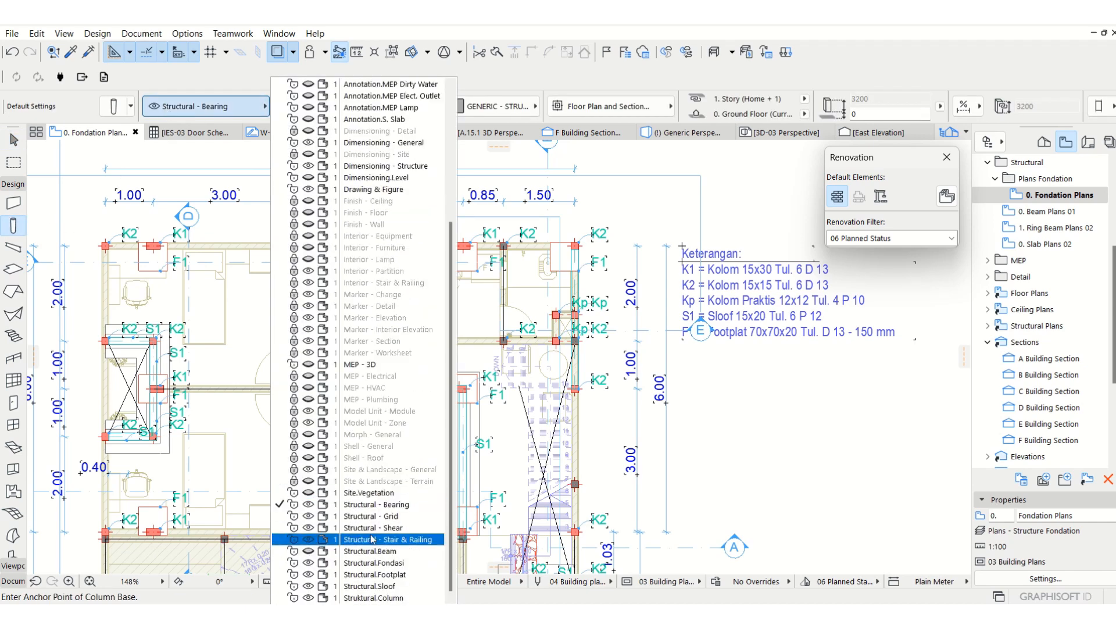
click(370, 574)
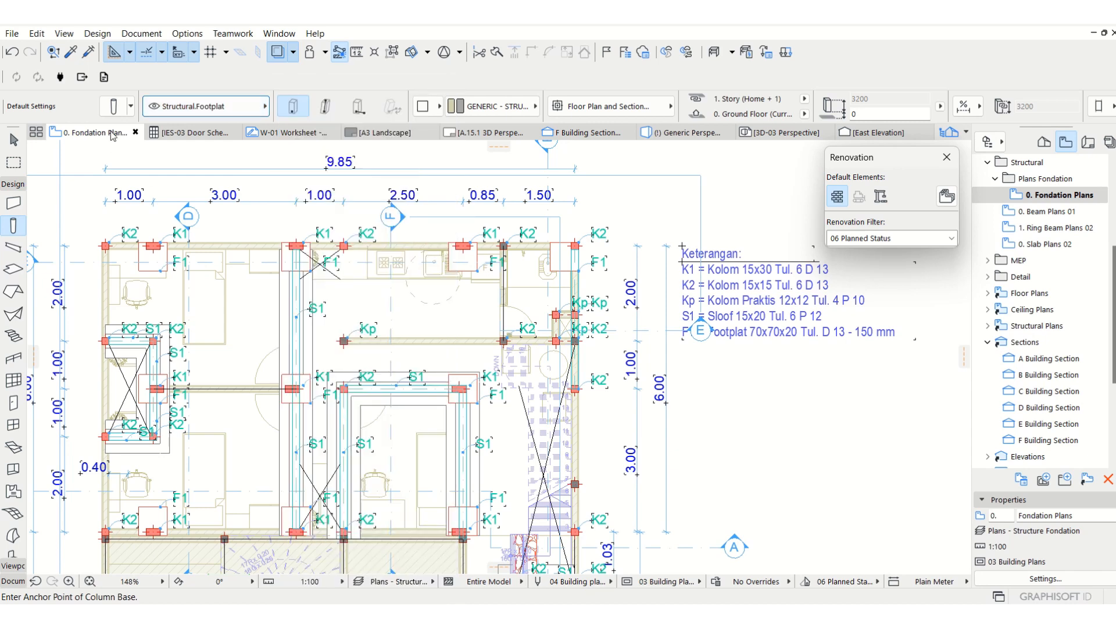
Open the column default settings and set the cross-section to 700 by 700 mm.
click(114, 106)
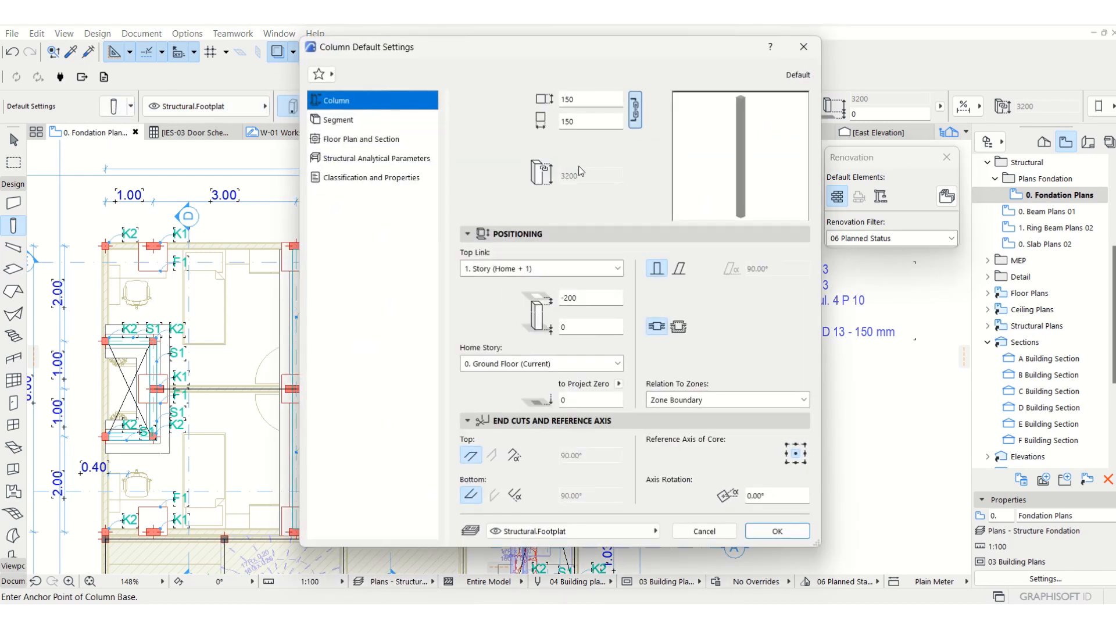
click(596, 96)
drag(520, 47, 325, 85)
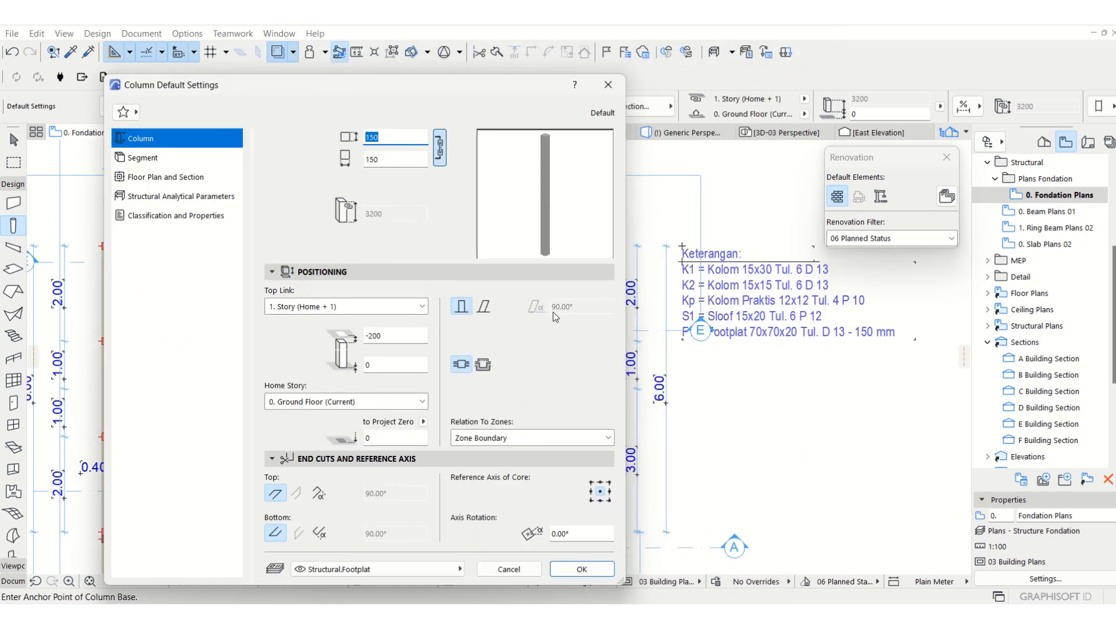
text(700)
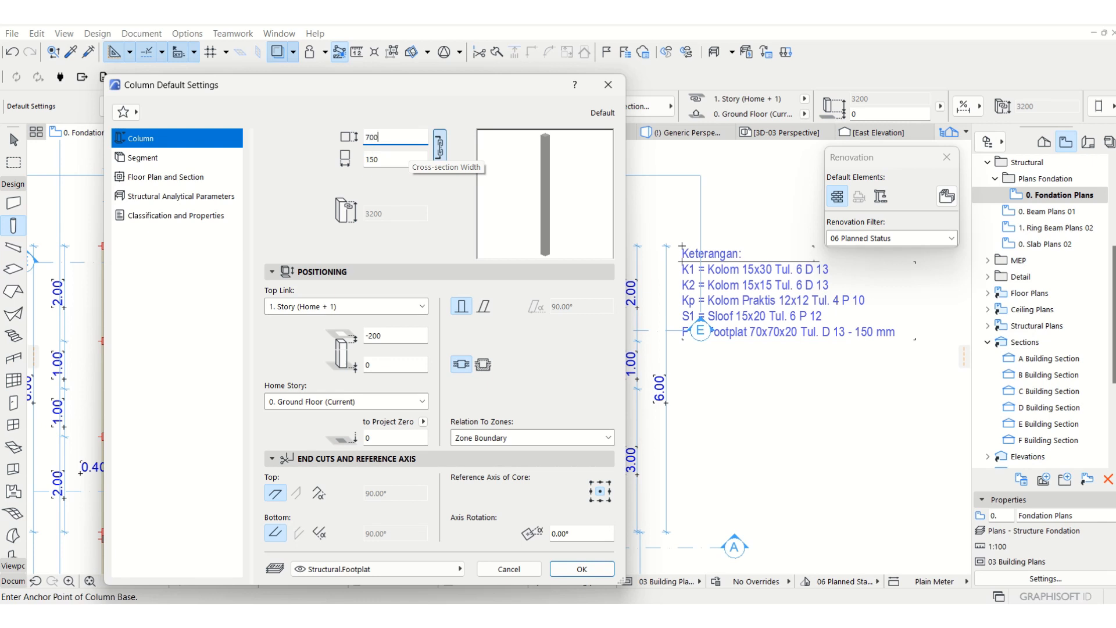
key(Tab)
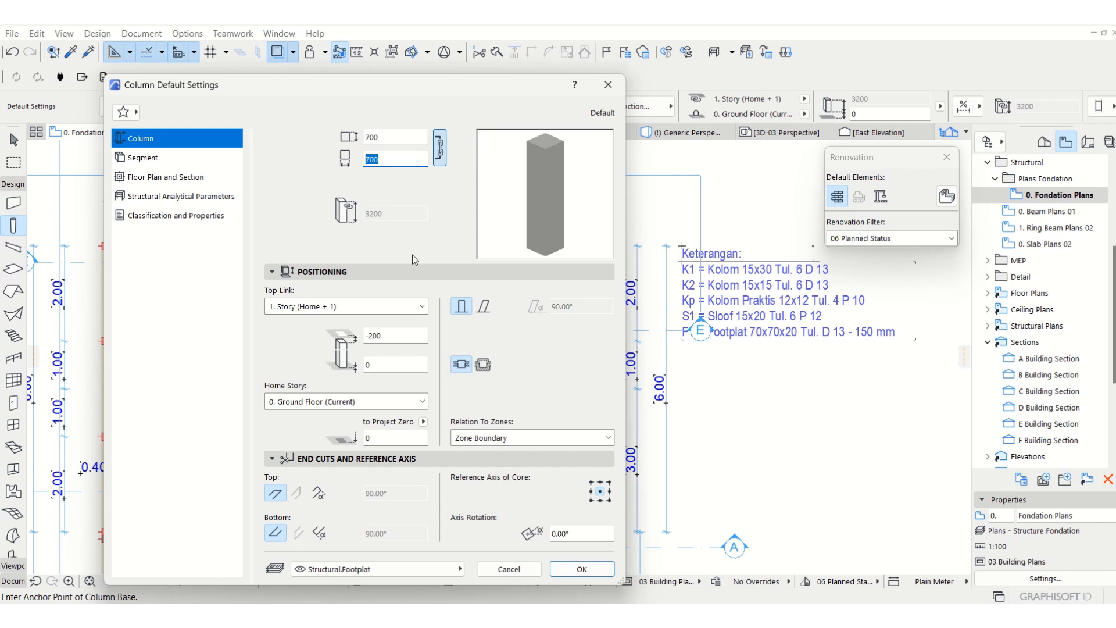
Try a column default with top link Not Linked, height 200 mm and bottom offset -1000 mm, discarding the settings.
click(417, 308)
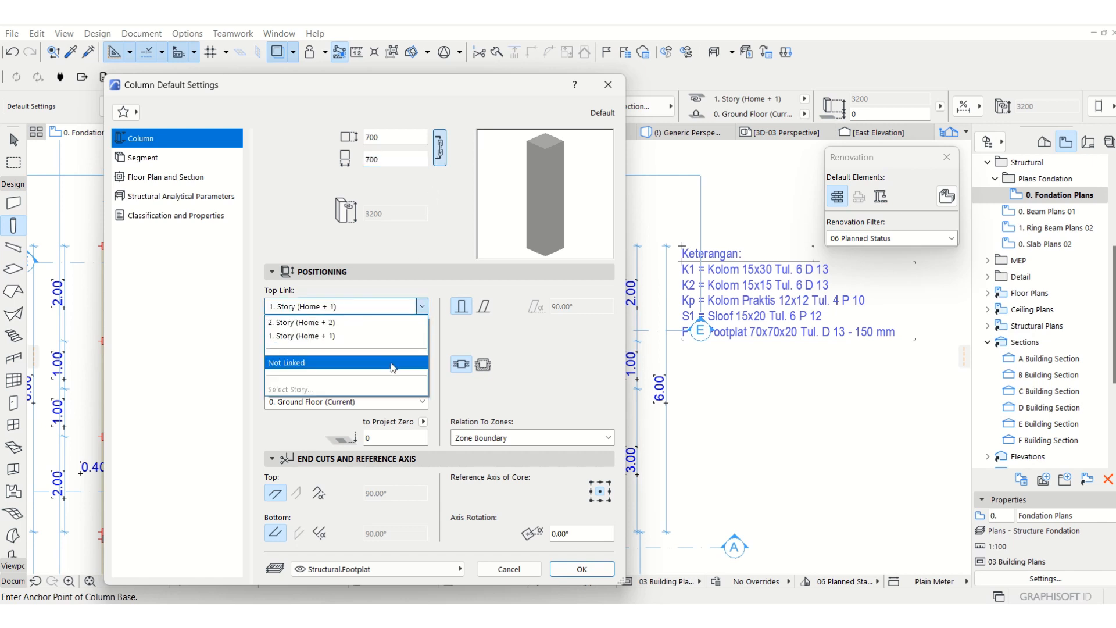
click(393, 364)
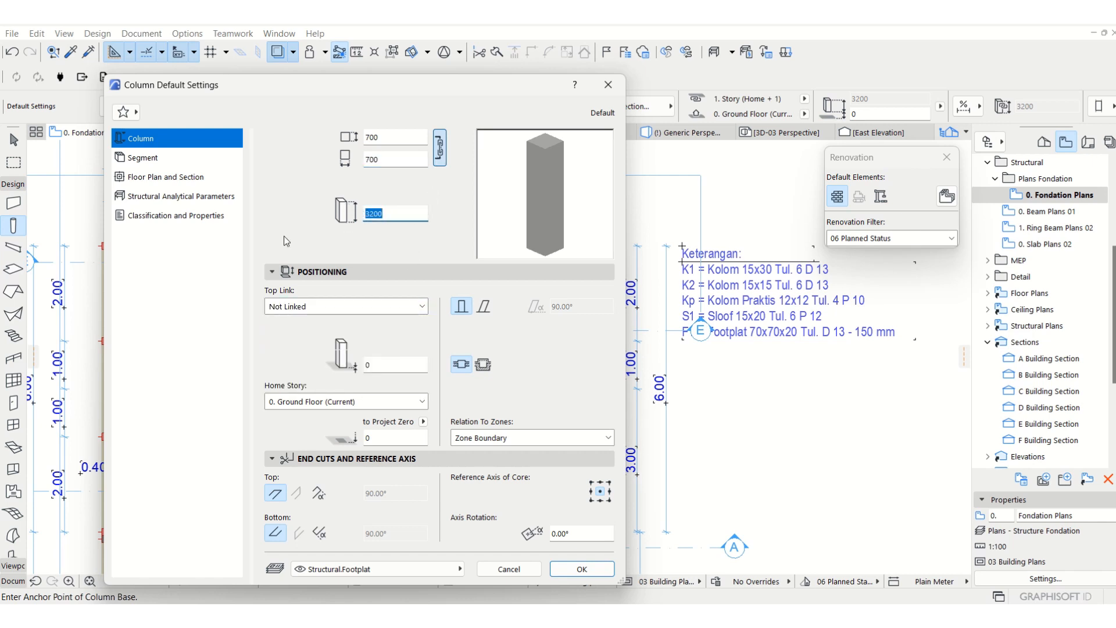
text(200)
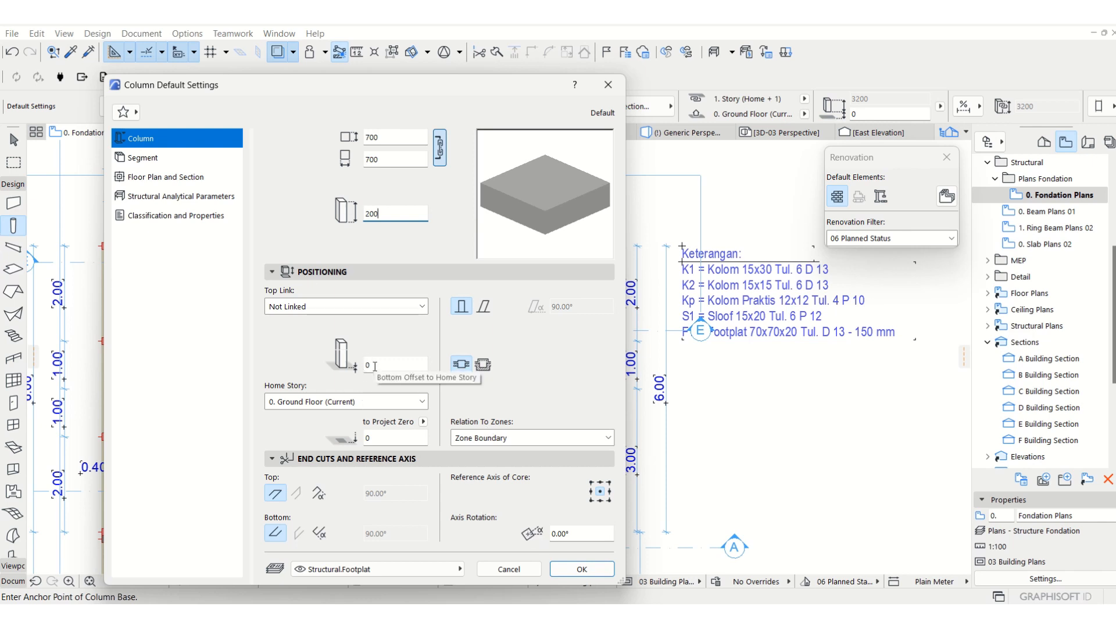
key(Tab)
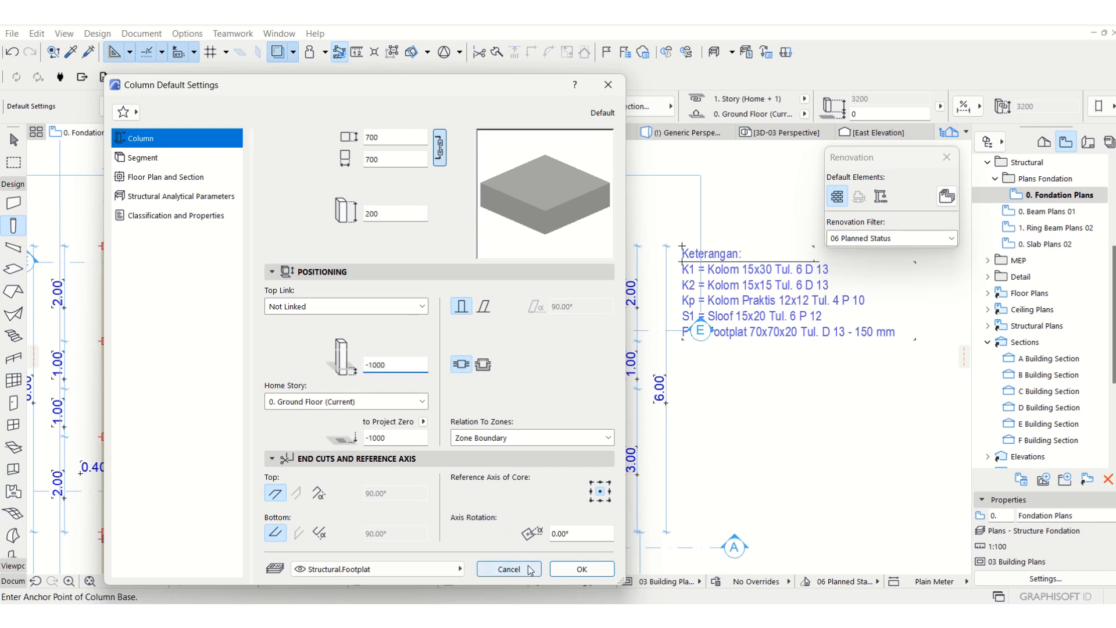
click(509, 569)
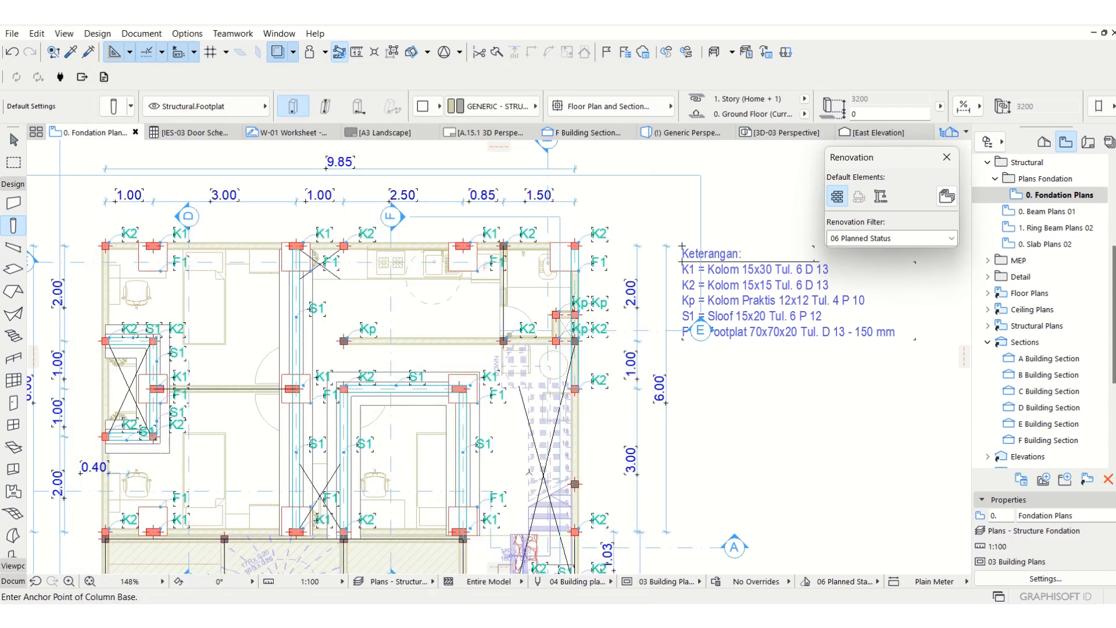
Pick up the settings of an existing F1 footplat and place two footplat columns in the upper bedroom area.
key(Escape)
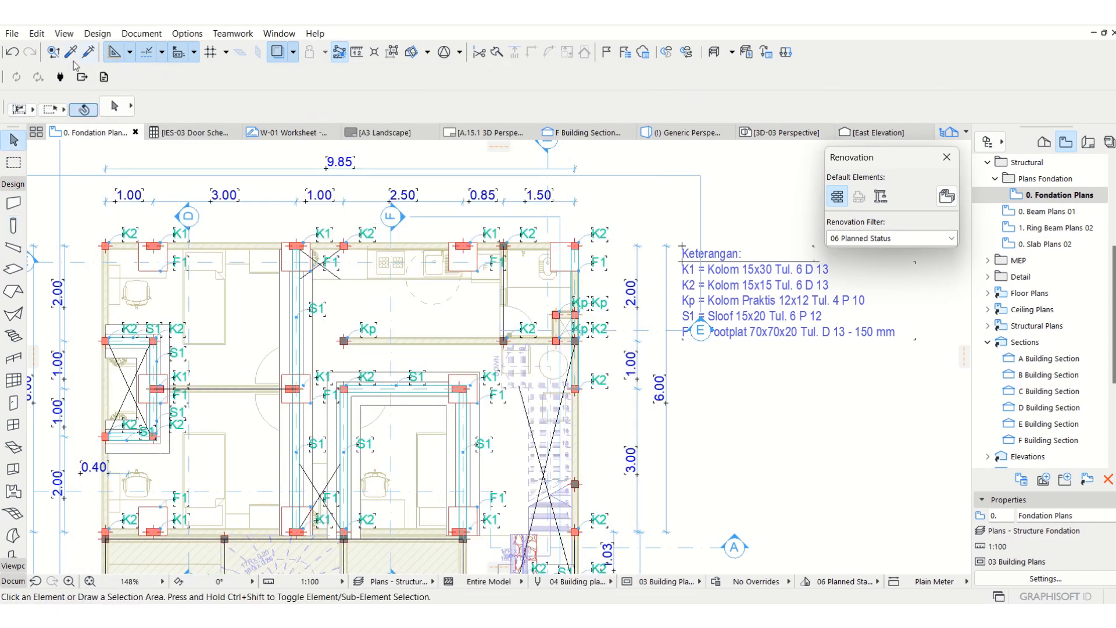
click(72, 54)
click(163, 274)
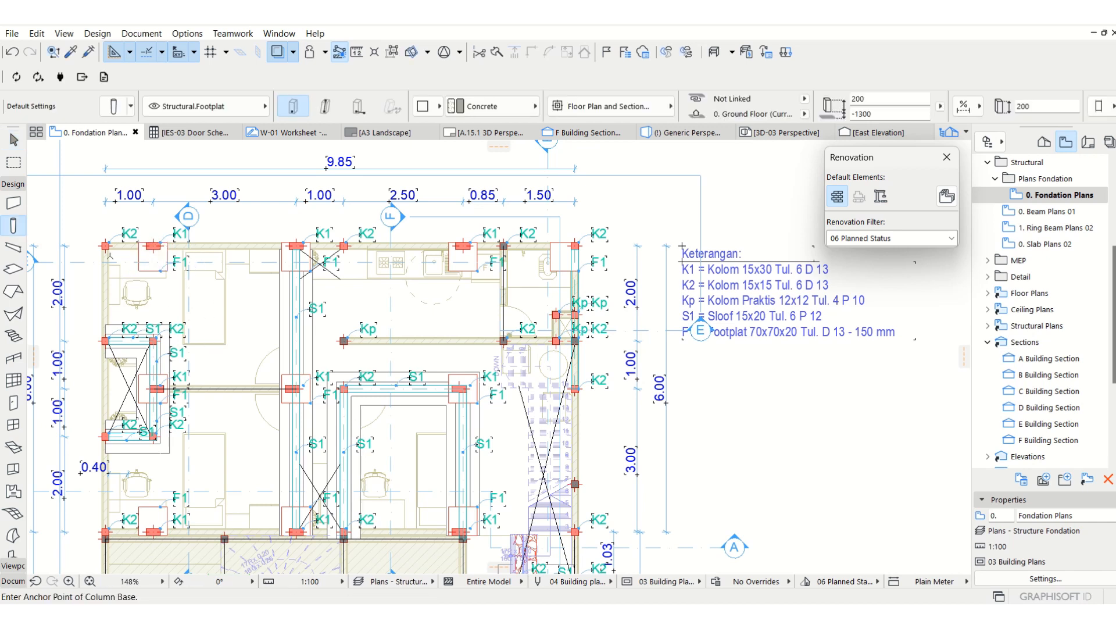
click(249, 308)
click(232, 381)
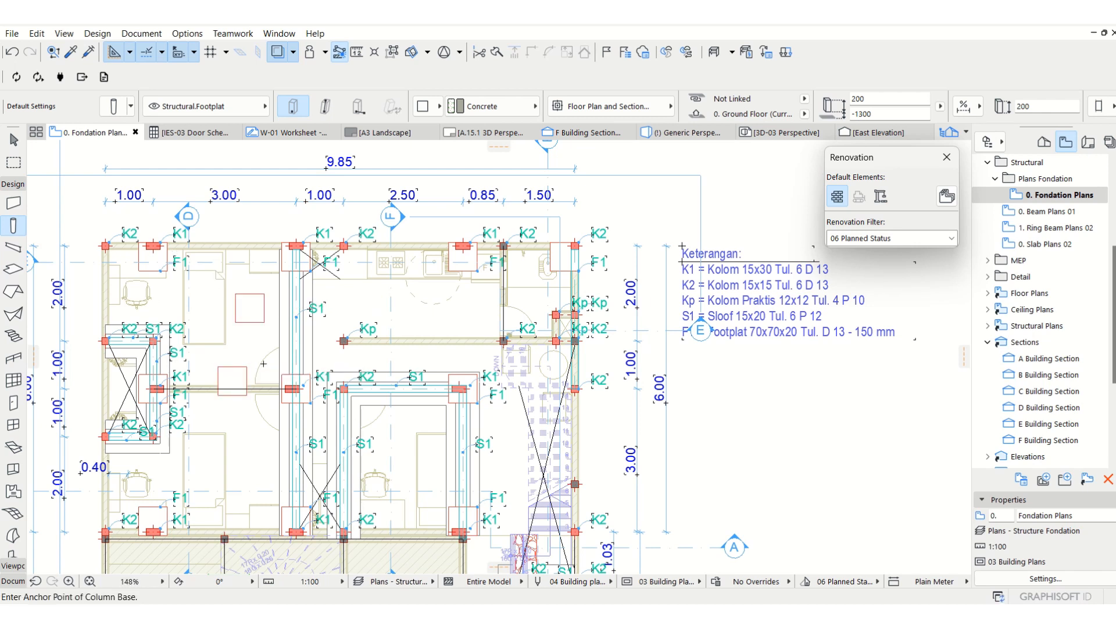
Select the two newly placed footplats in the upper bedroom area and delete them.
key(Escape)
click(249, 308)
shift+click(232, 381)
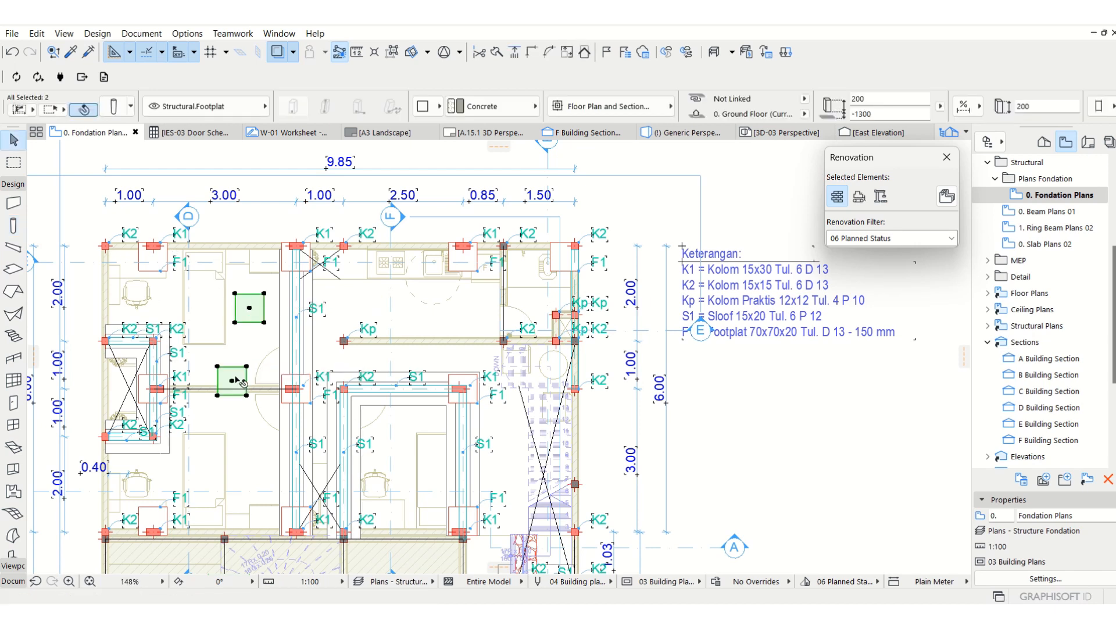
key(Delete)
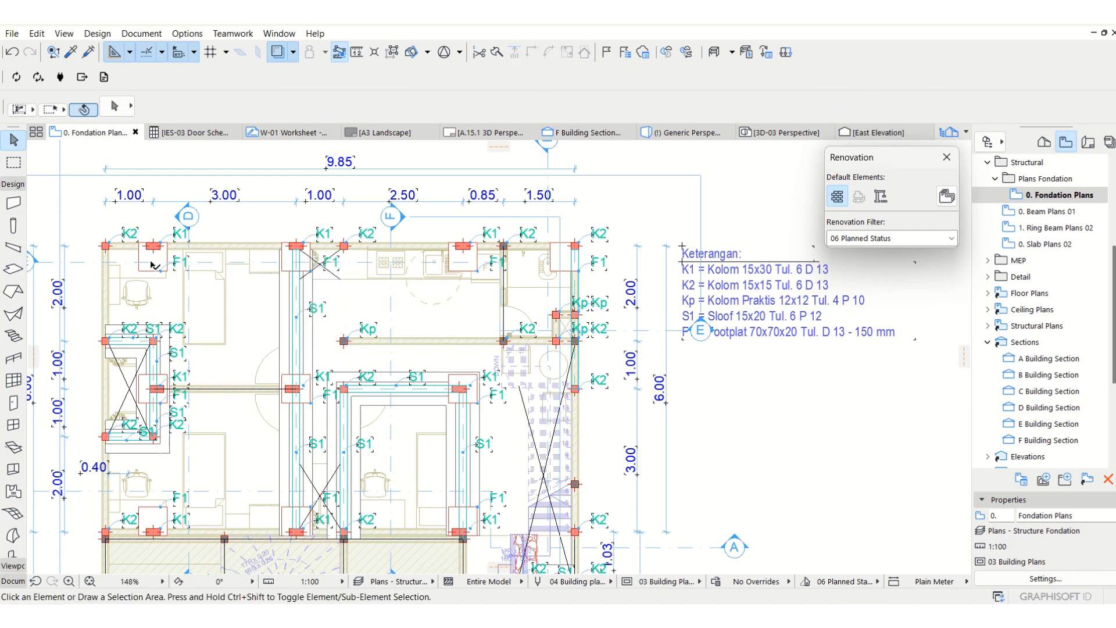
Check the grouped F1 footplats under section line D, suspend groups, and select only the uppermost footplat of that set.
click(140, 272)
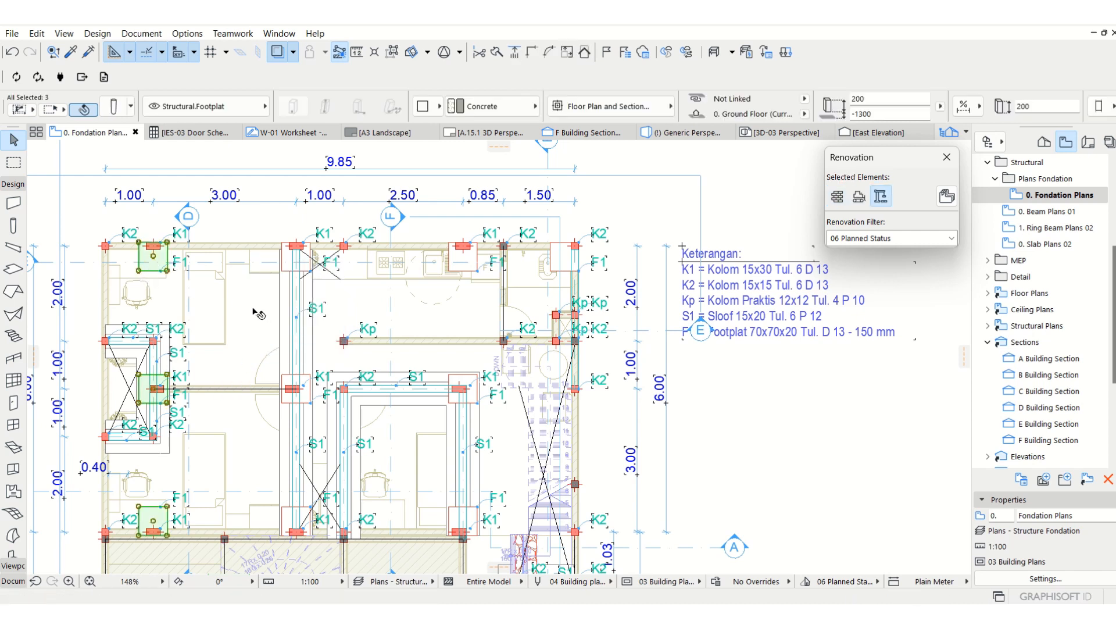
key(Delete)
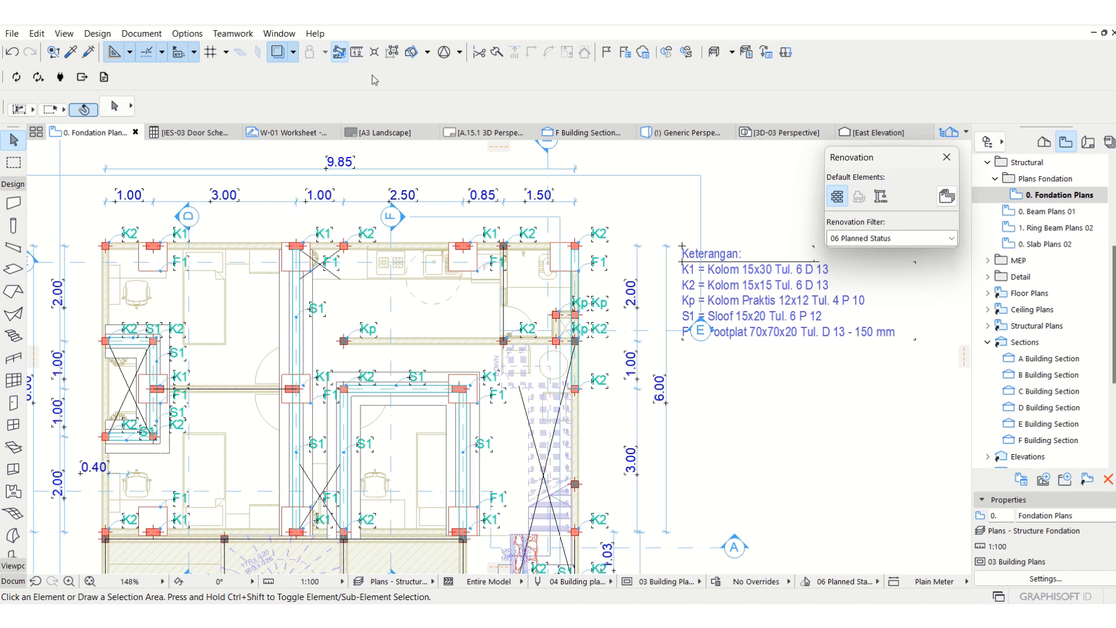
click(392, 52)
click(138, 270)
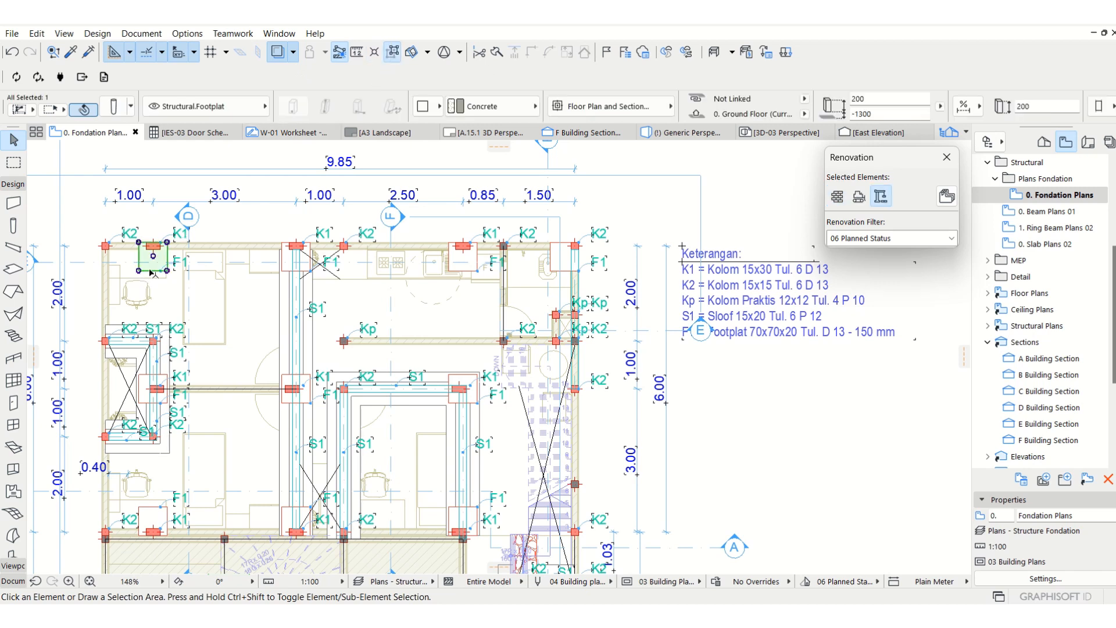
Try duplicating the selected footplat with Drag a Copy, once into the lower bedroom and once across to the long vertical S1 beam.
key(ctrl+d)
click(154, 257)
key(ctrl)
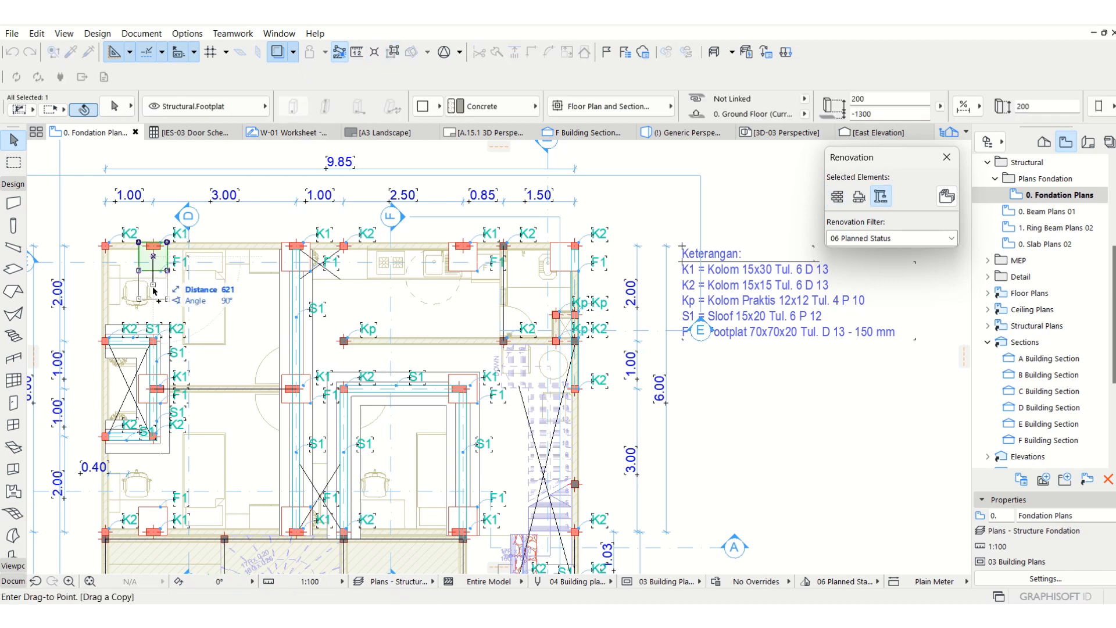
click(170, 478)
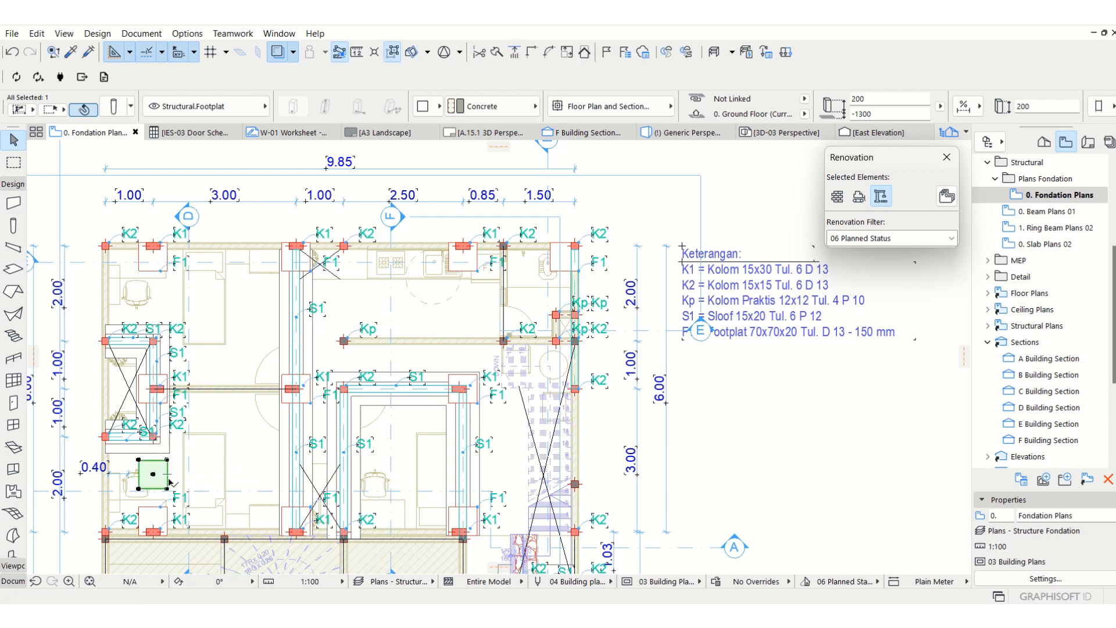
key(ctrl+d)
click(153, 474)
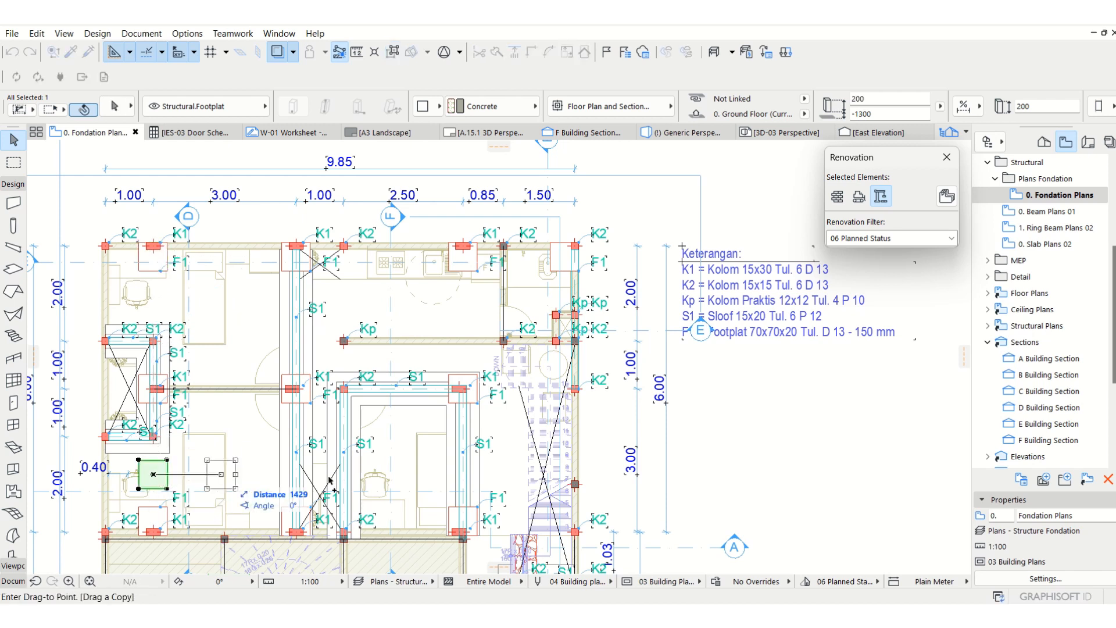
click(302, 490)
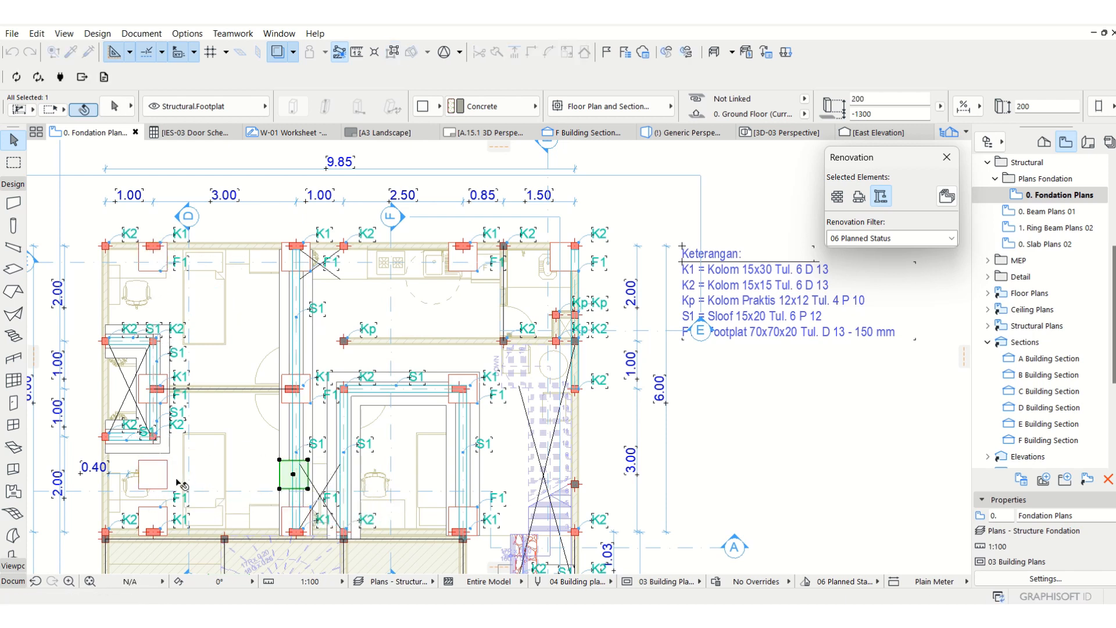
key(Escape)
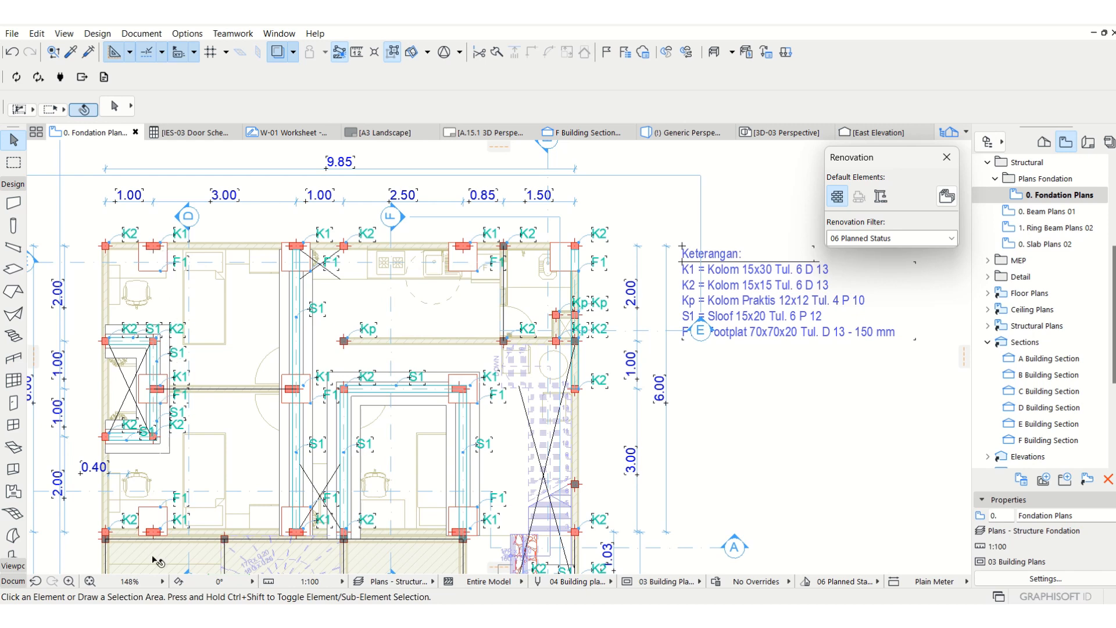
Check the long vertical stone foundation and the K1 column labels by selecting them, with group selection turned back on.
click(313, 381)
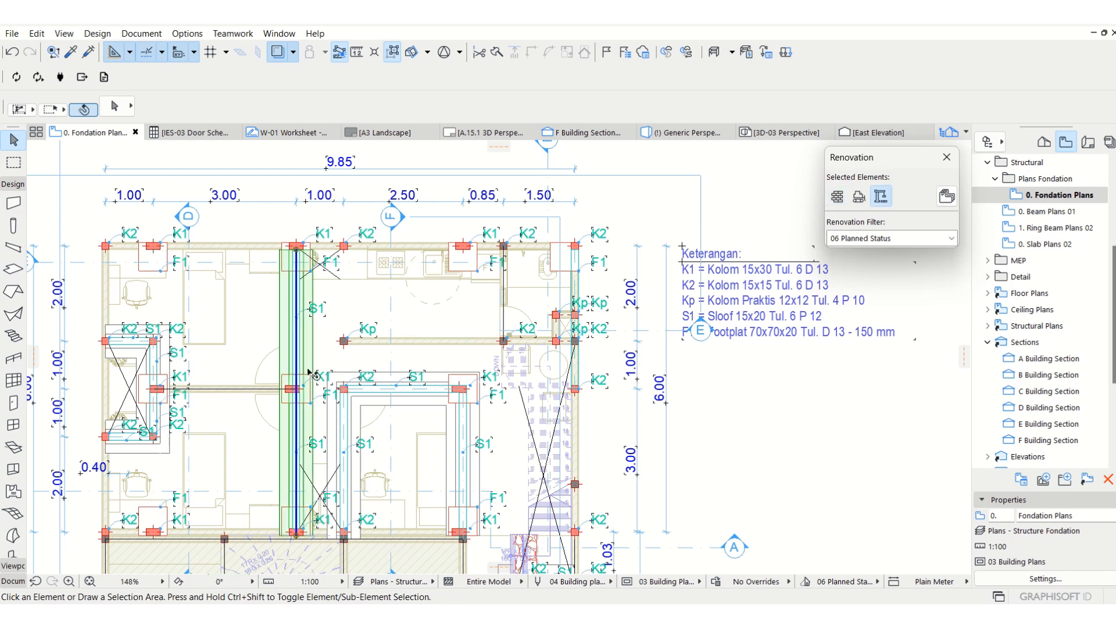
key(Escape)
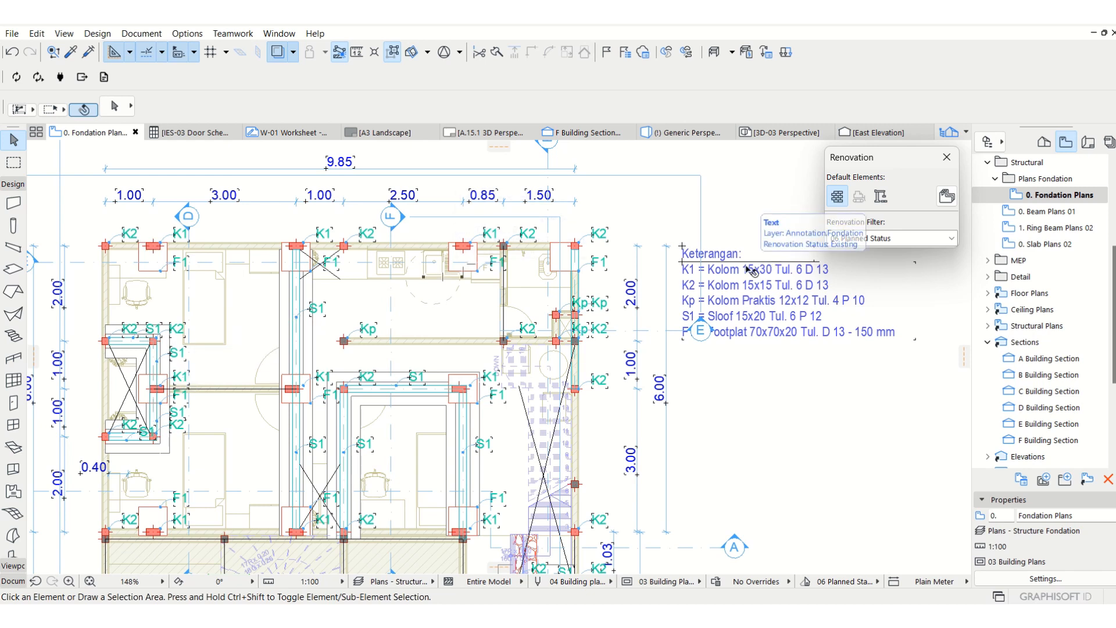
click(167, 237)
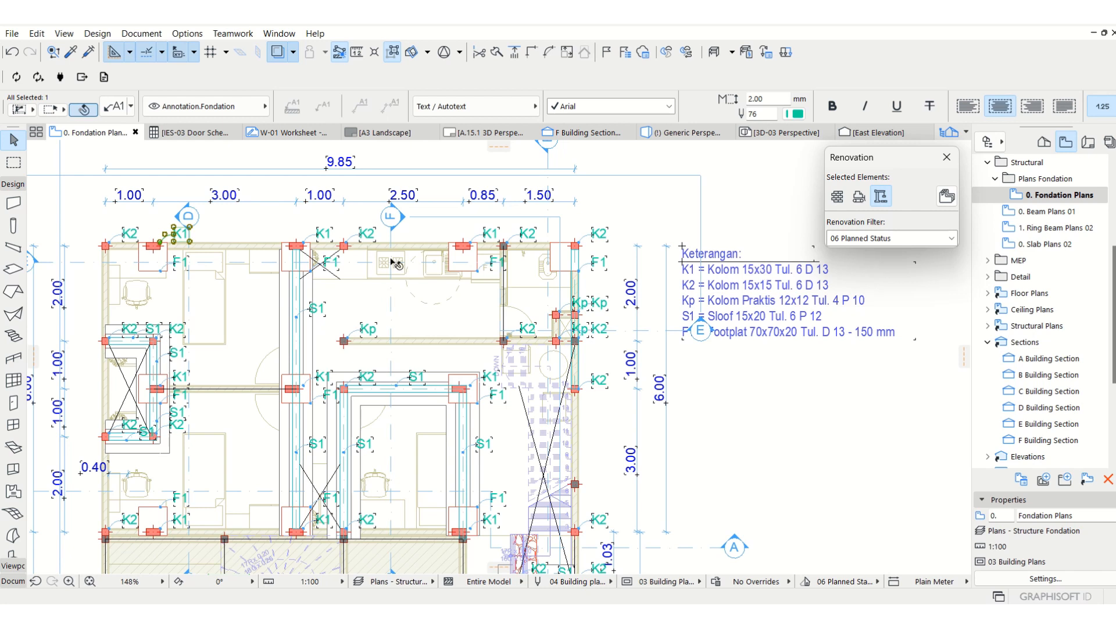
click(386, 57)
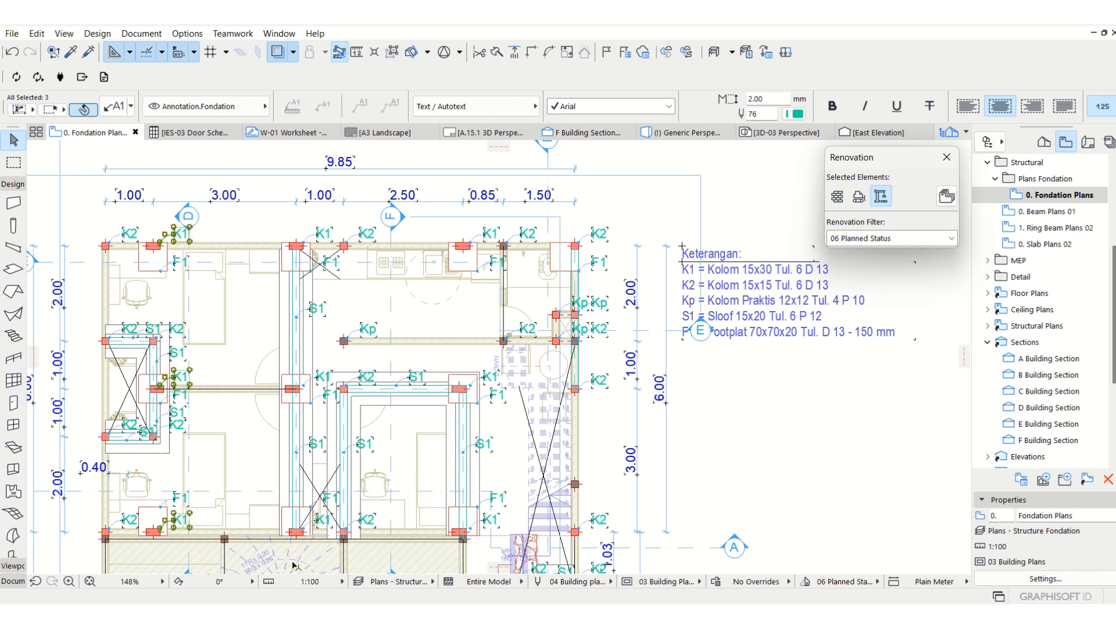
key(Escape)
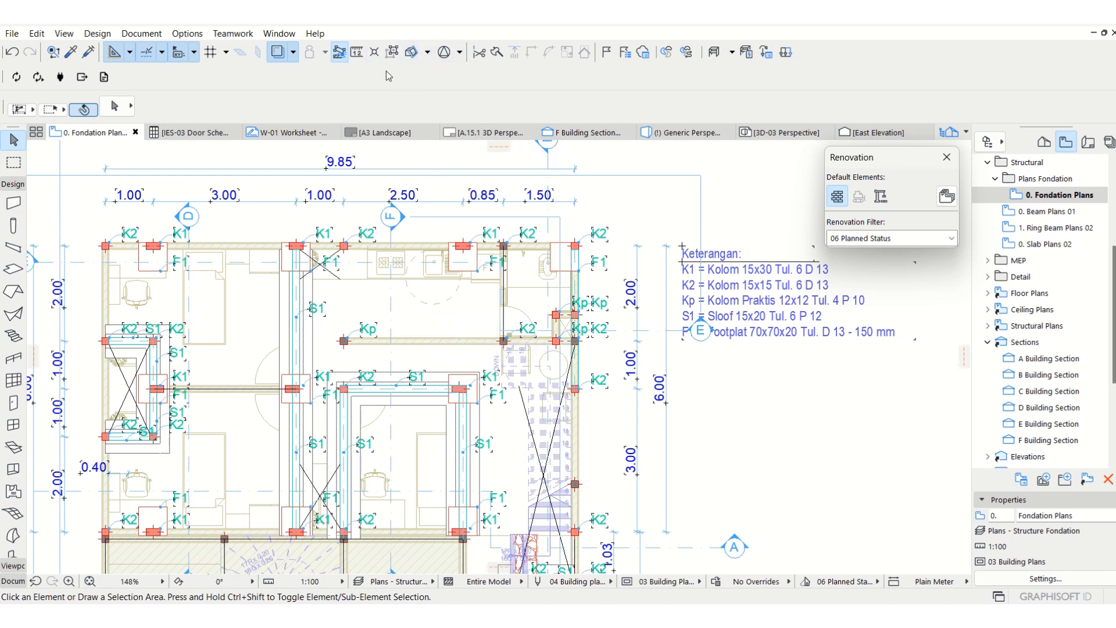
Drag a copy of the Kp label to the horizontal stone foundation above the middle room's S1 beam.
click(358, 331)
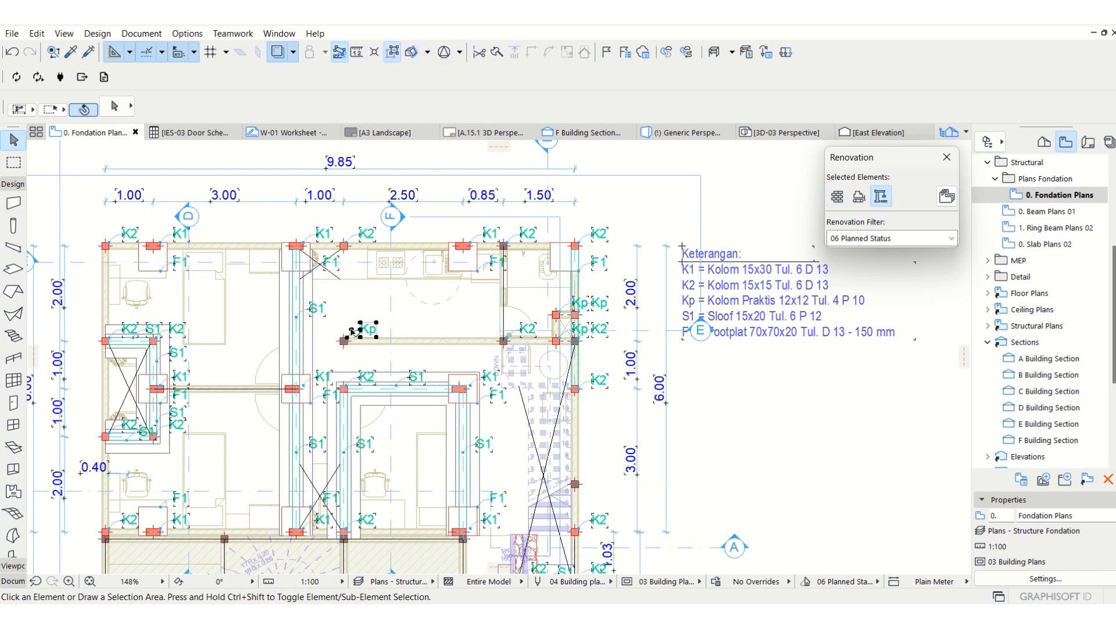
key(ctrl)
click(347, 339)
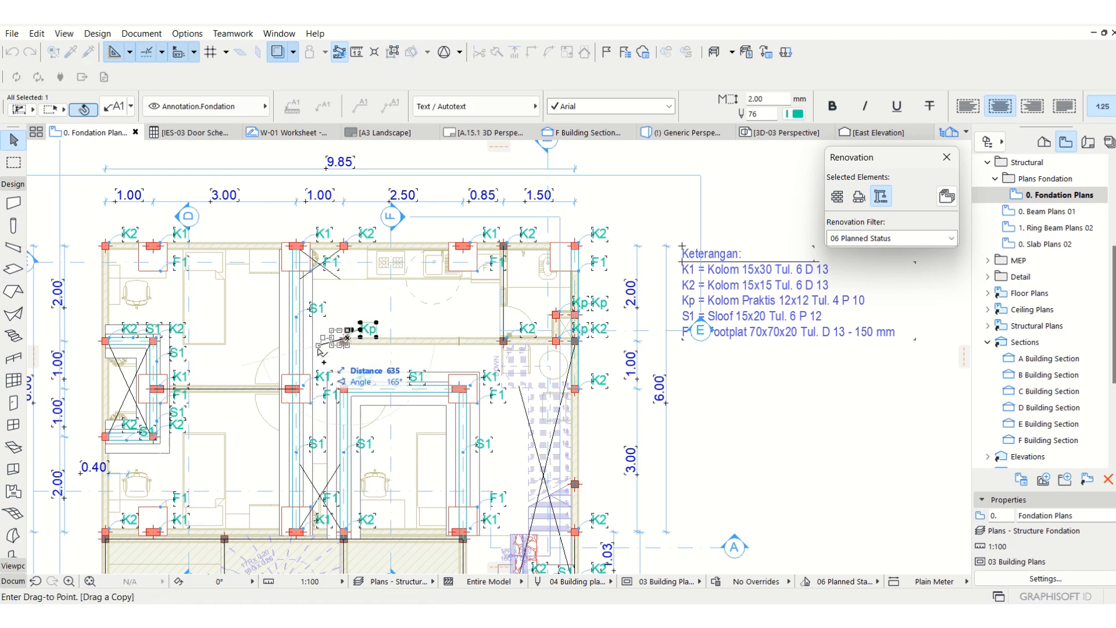
click(400, 372)
scroll(402, 371, up, 4)
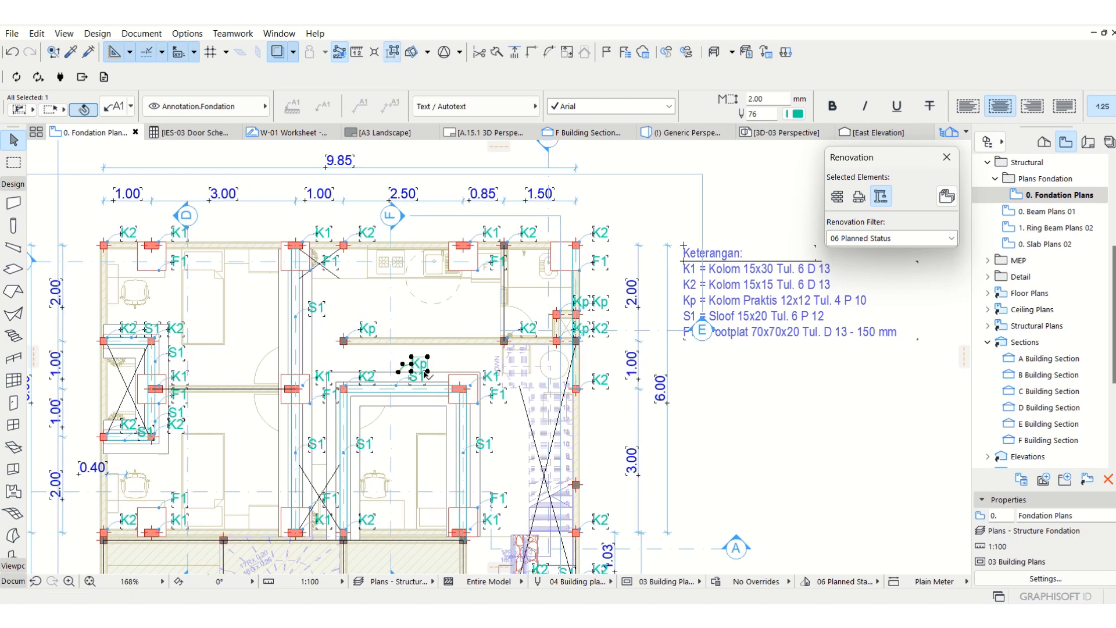
Change the copied Kp label's text to PO.
double_click(420, 359)
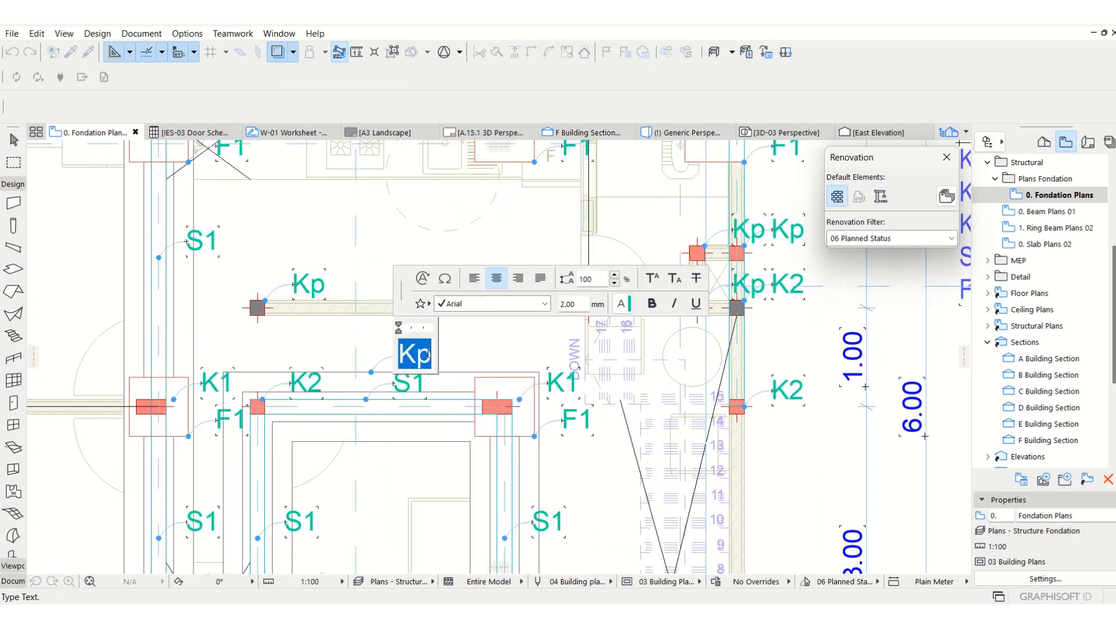
text(PO)
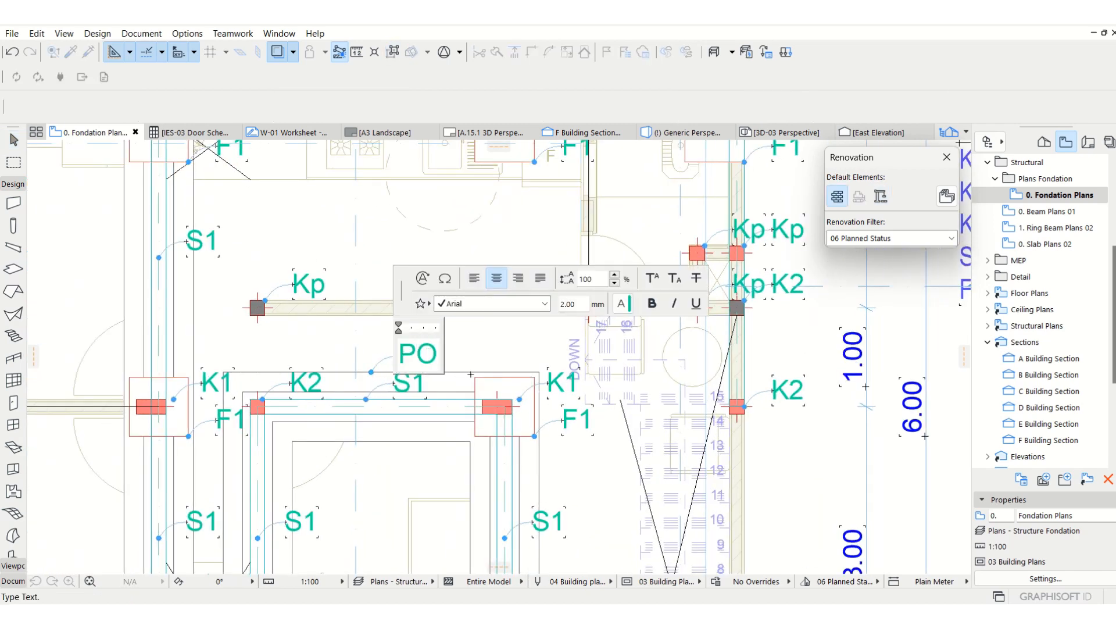
click(405, 242)
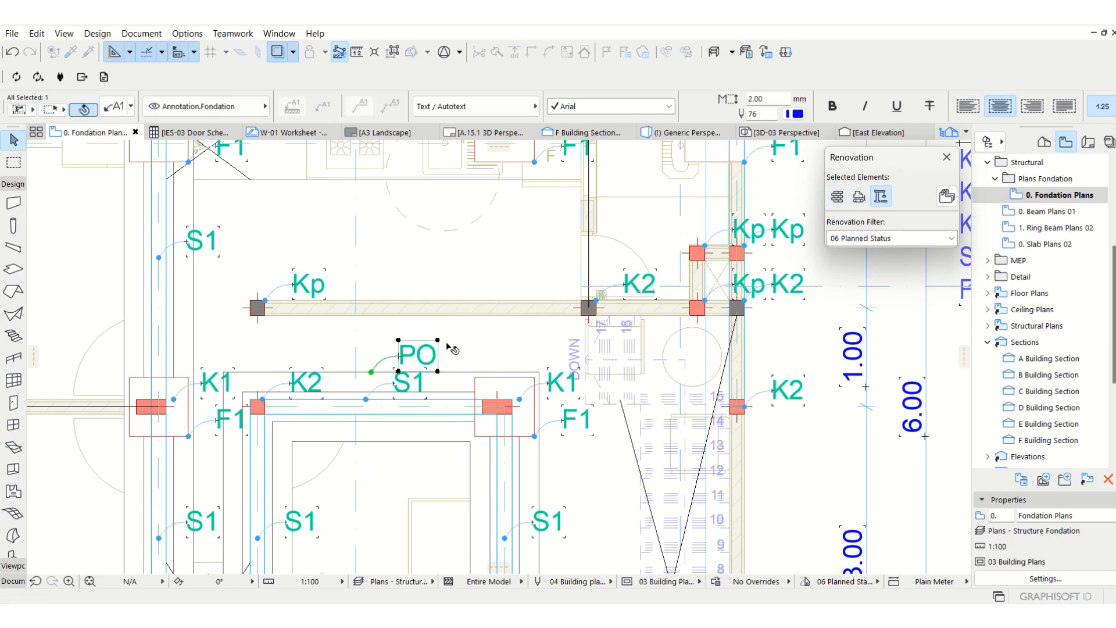
key(Escape)
scroll(431, 314, down, 3)
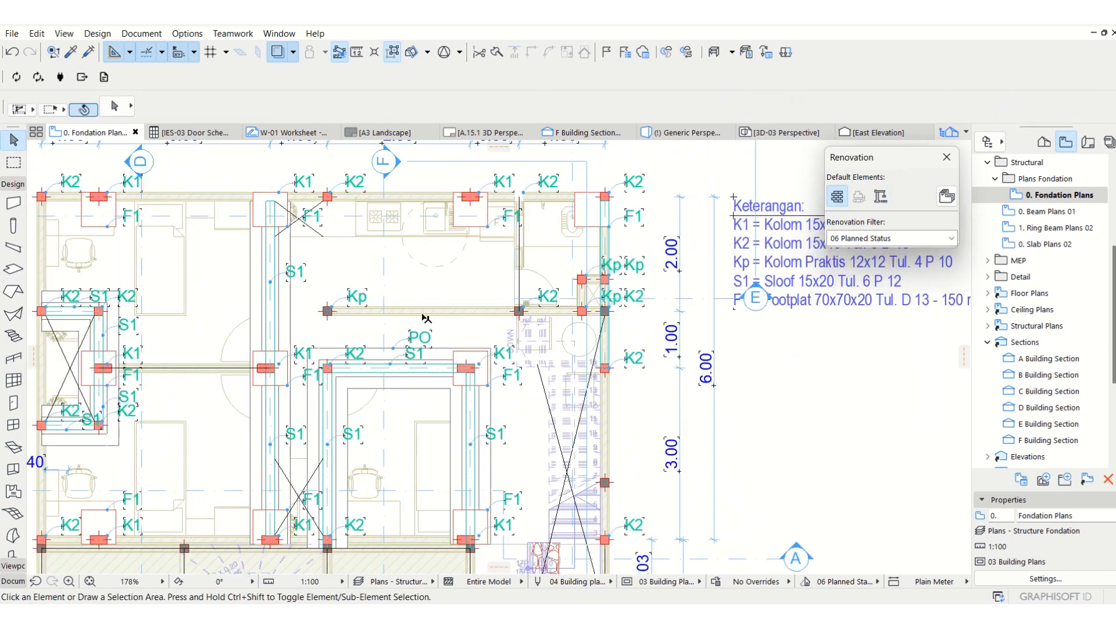
scroll(312, 372, down, 2)
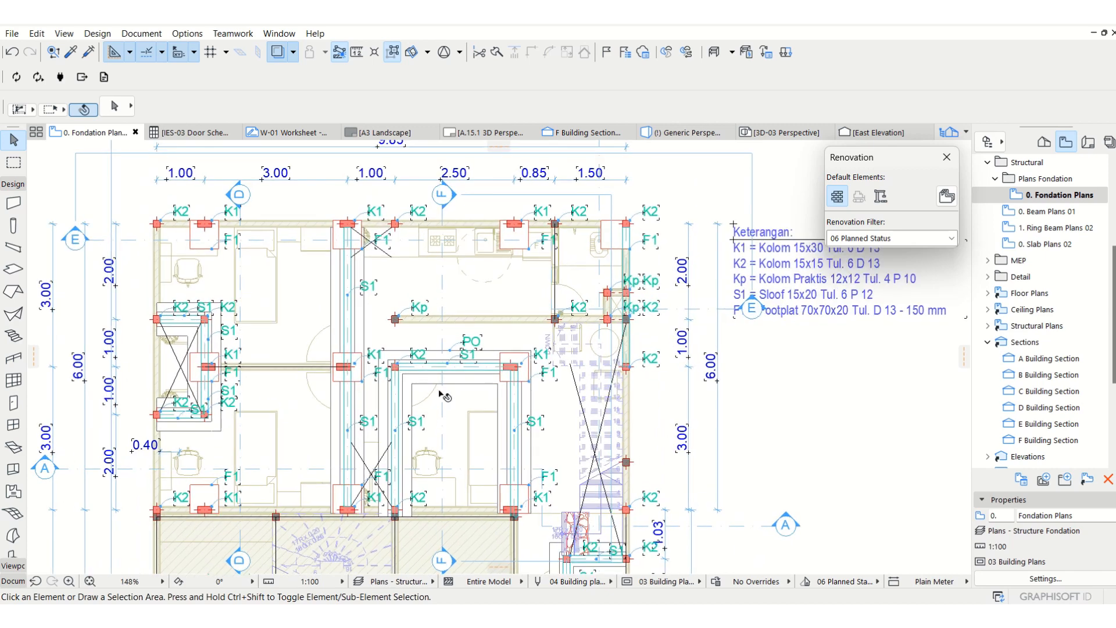
middle_drag(444, 392, 431, 403)
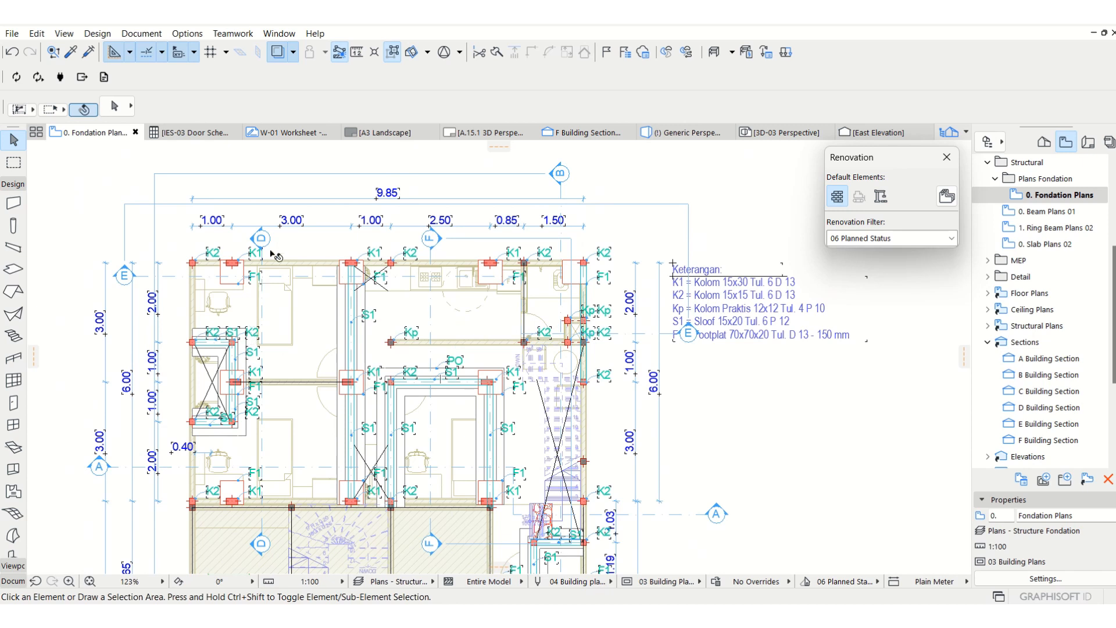
Duplicate the Keterangan legend's text block of column, sloof and footplat entries just below the original.
click(675, 323)
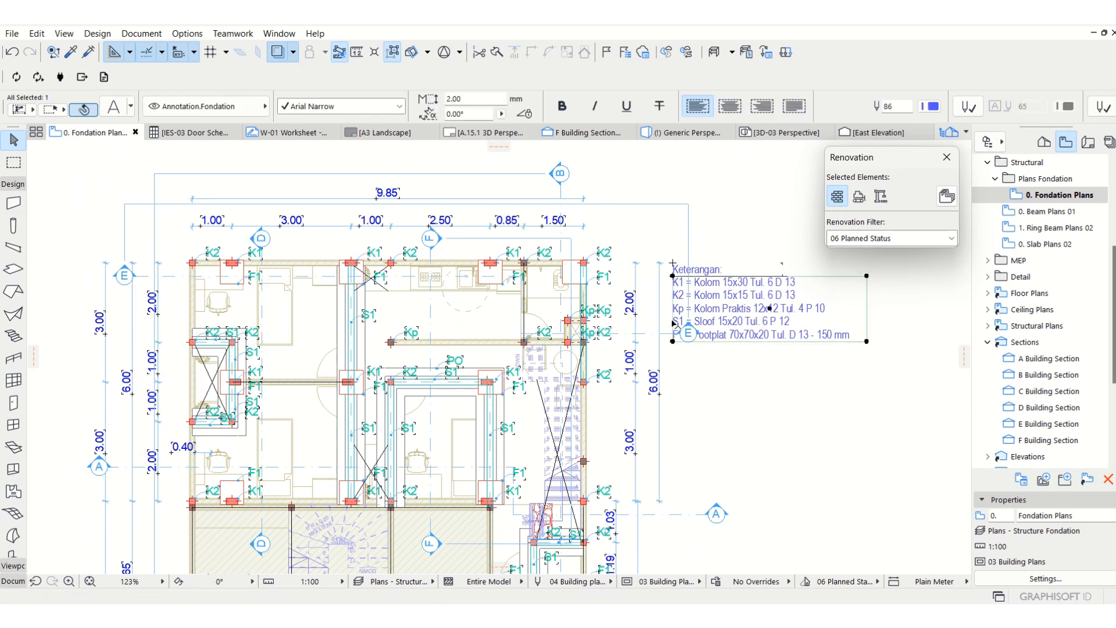
click(13, 184)
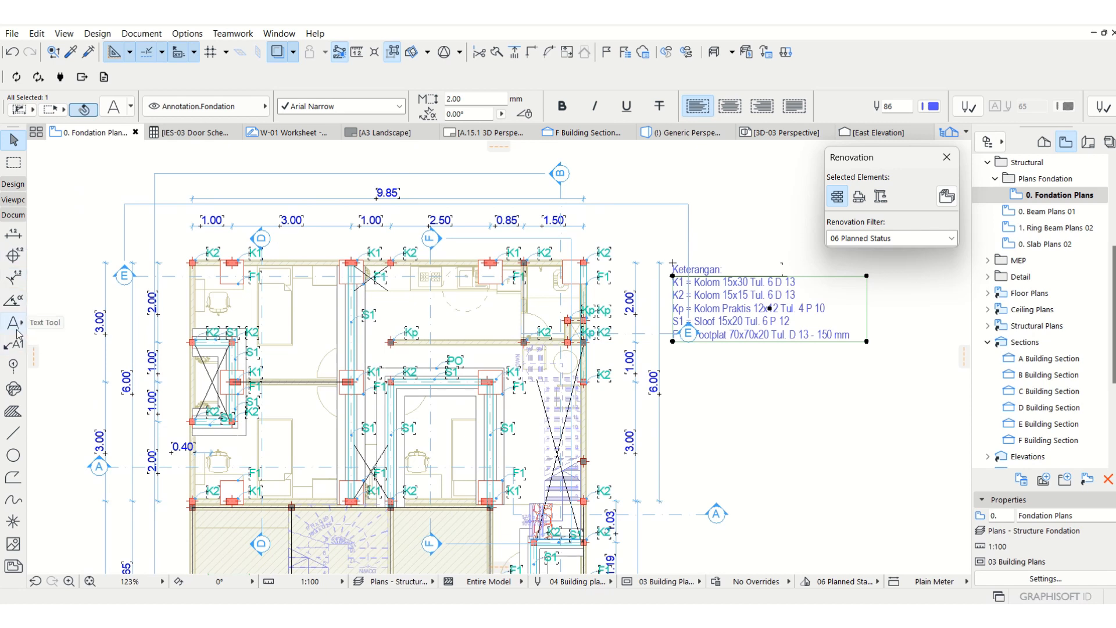
drag(749, 324, 759, 415)
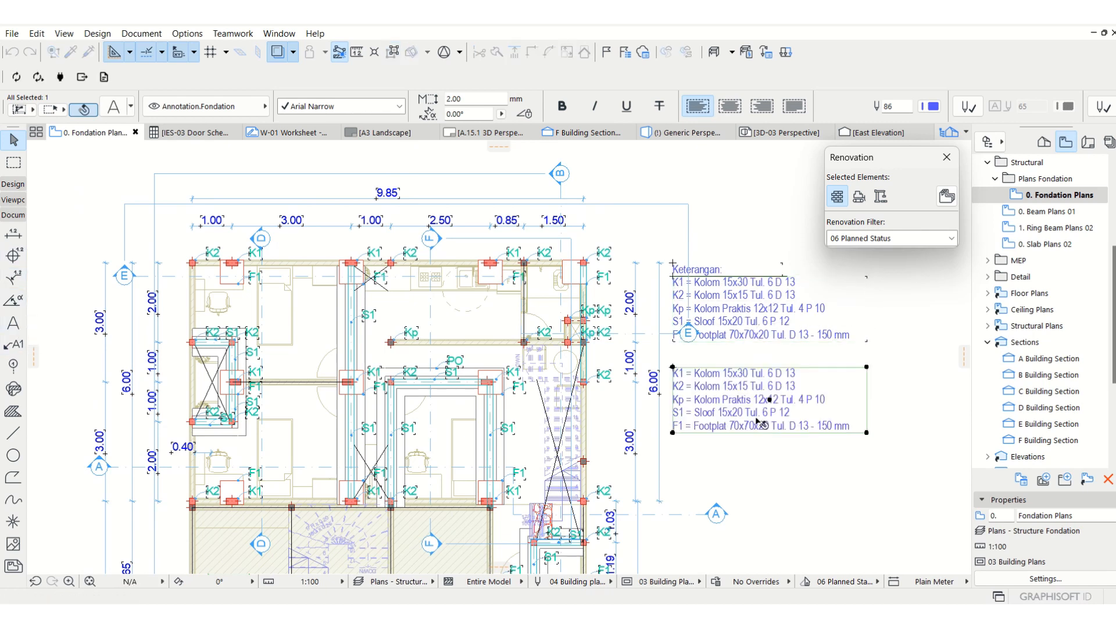
Replace the whole text of the duplicated legend block with K1 and narrow its text box around it.
double_click(758, 414)
key(ctrl+a)
text(K)
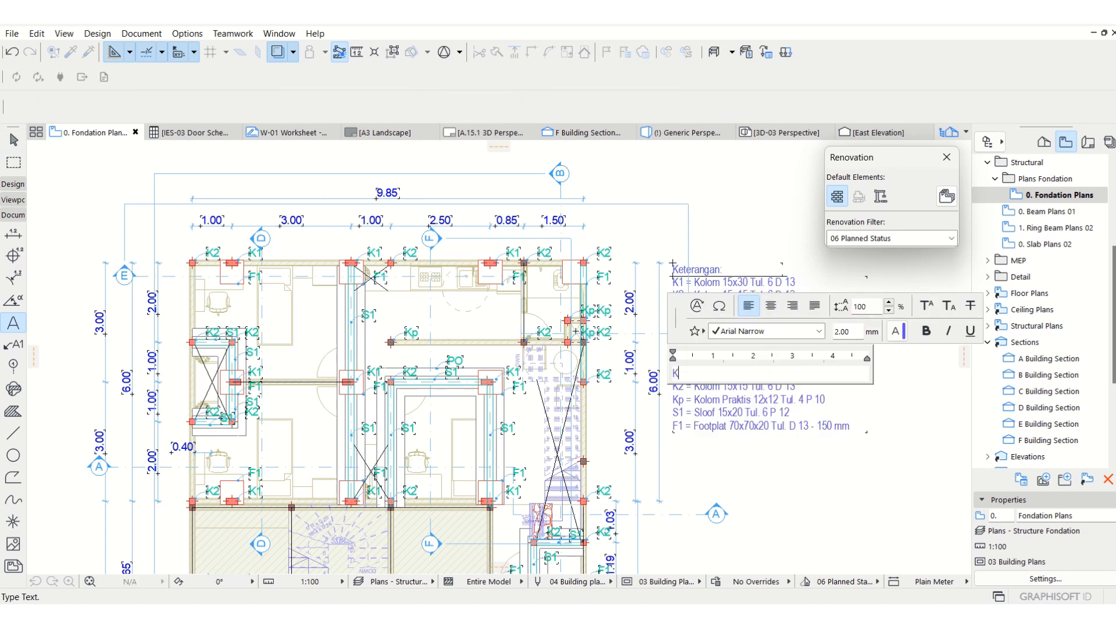
click(800, 473)
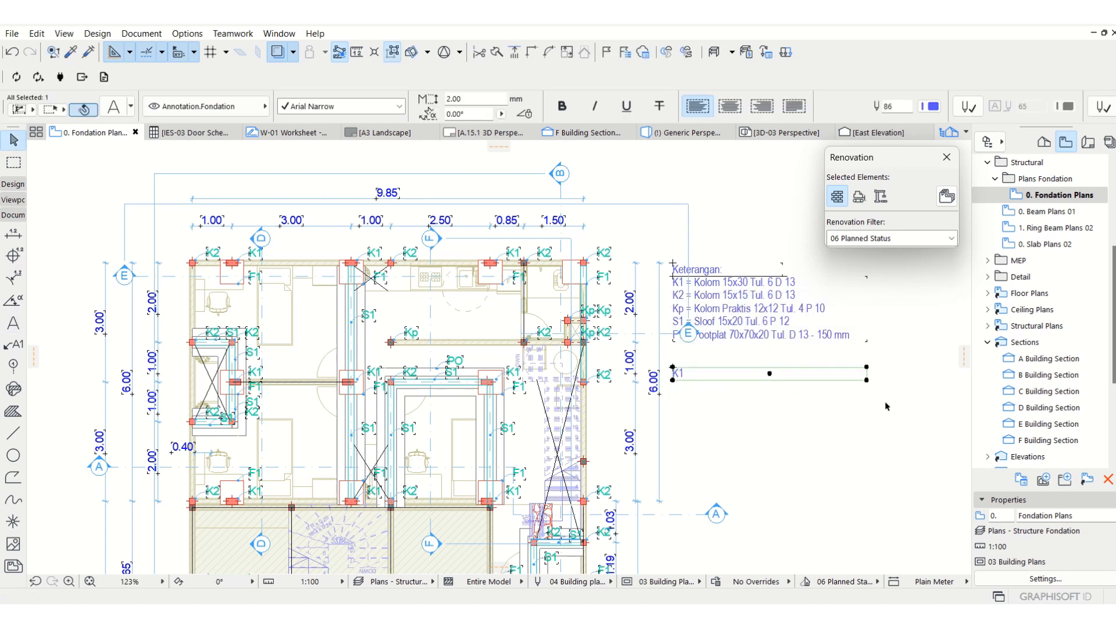
drag(867, 380, 689, 382)
Move the K1 text from beside the plan to just above the K1 column near section line D on the upper wall.
key(ctrl+d)
click(679, 382)
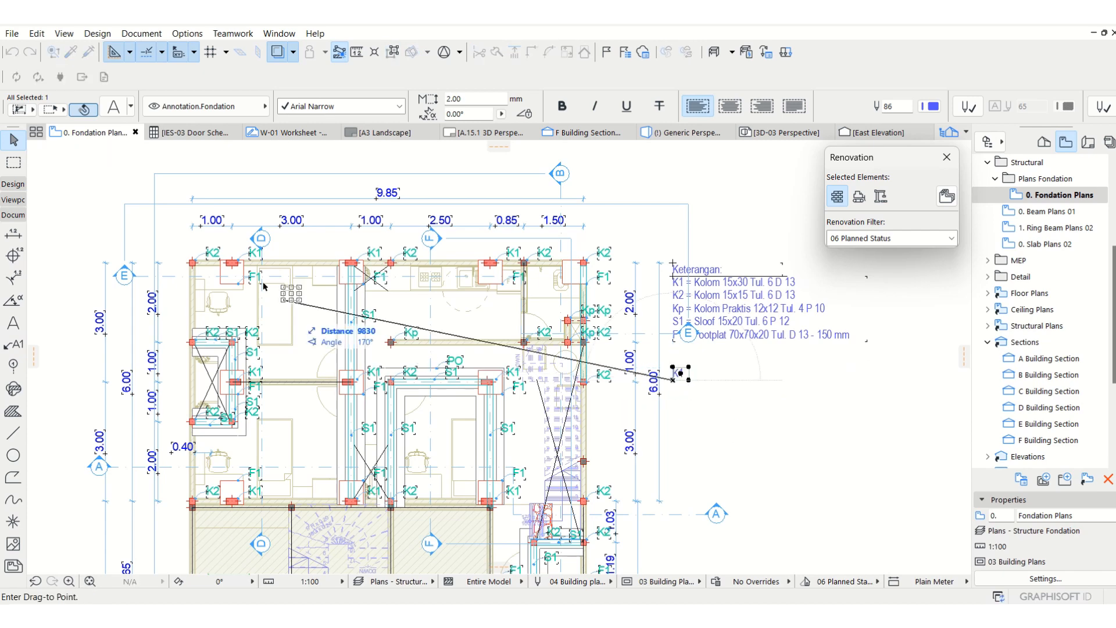
scroll(206, 241, up, 3)
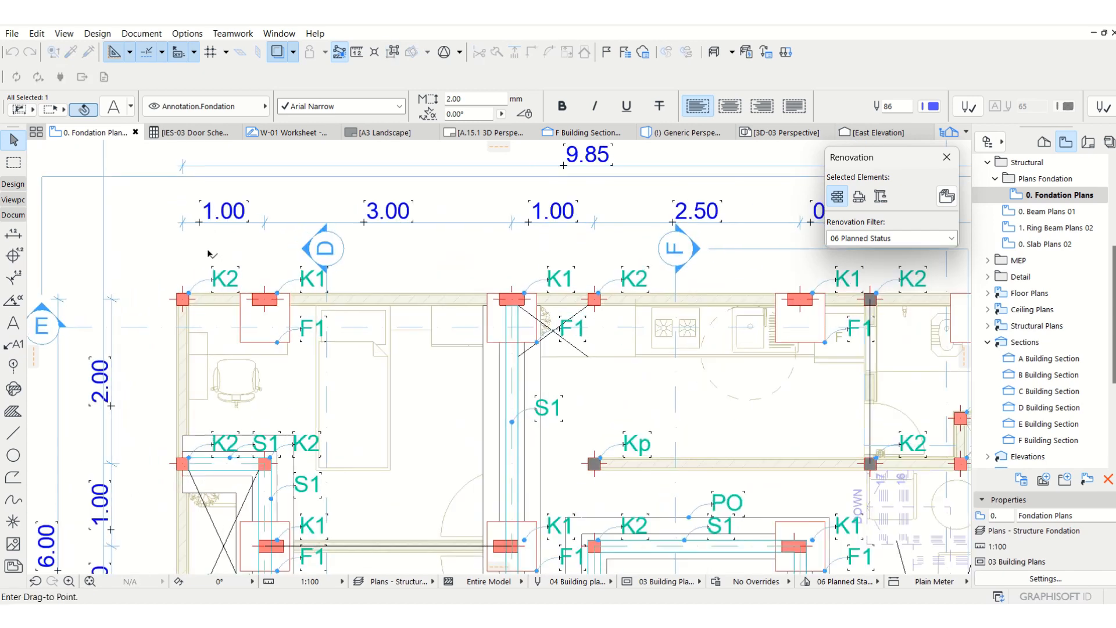
click(254, 295)
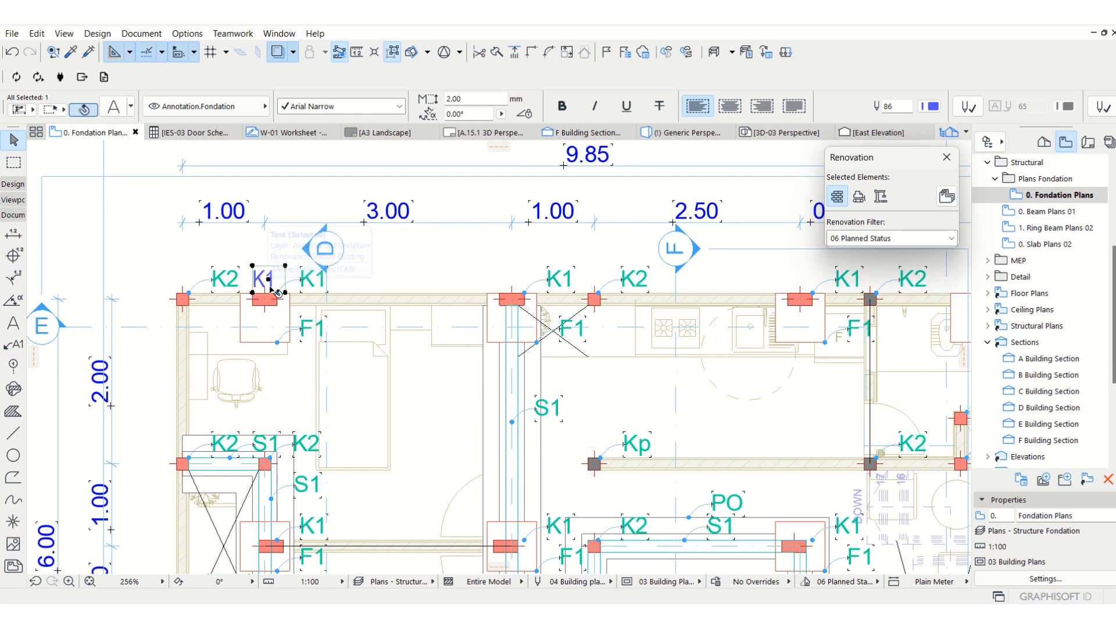
Copy the K1 text to below the same column's footplat and change the copy's text to F1.
key(ctrl+shift+d)
click(269, 280)
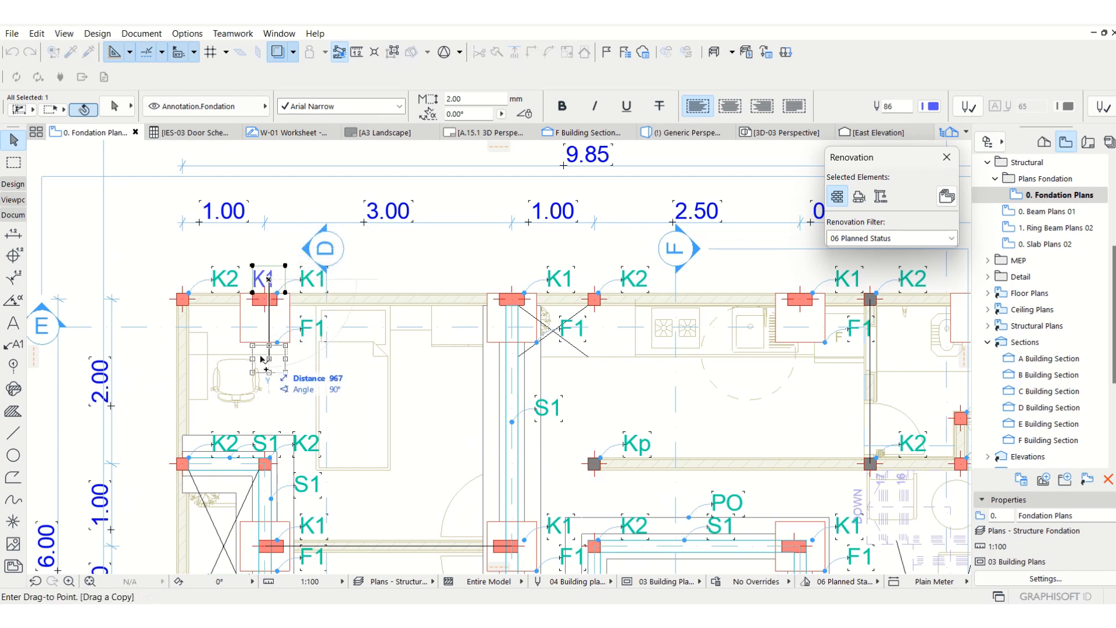
click(260, 356)
double_click(264, 358)
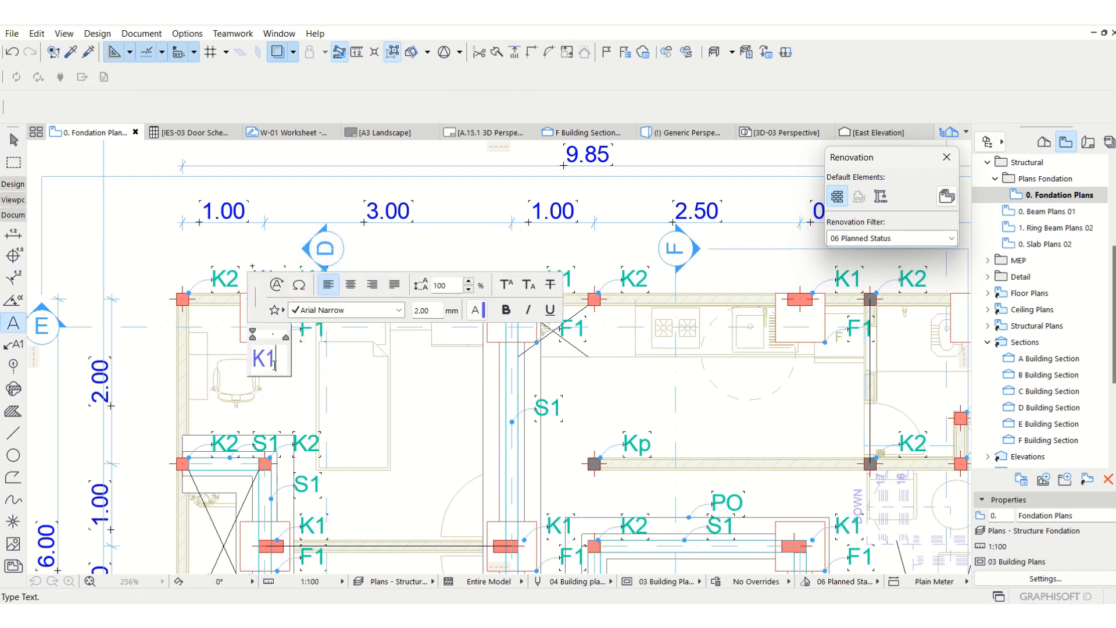
text(F1)
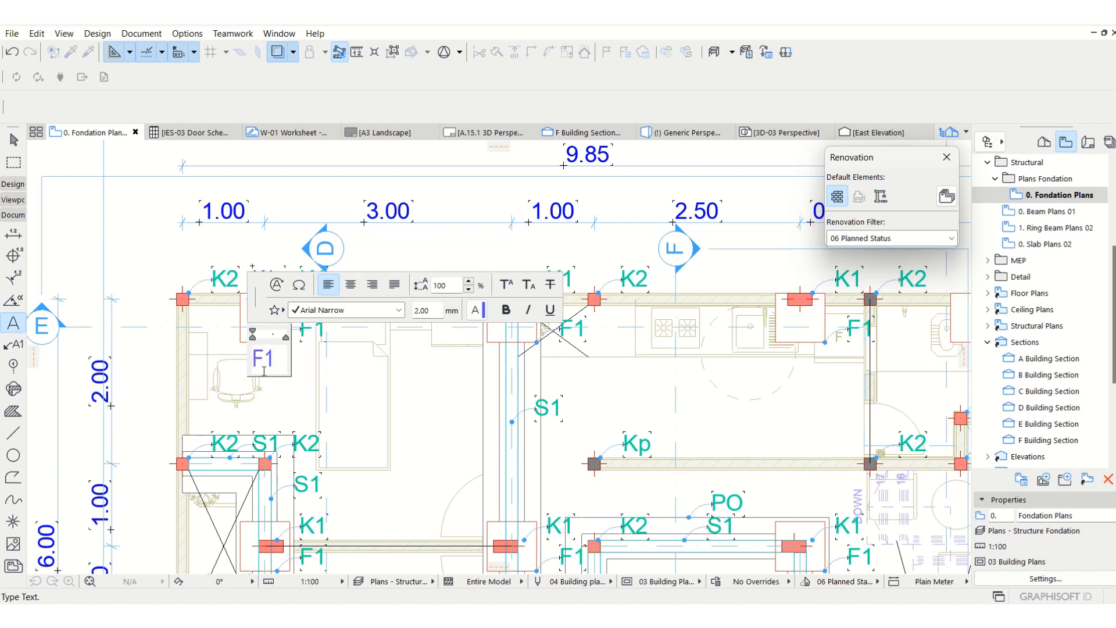
click(439, 403)
key(Escape)
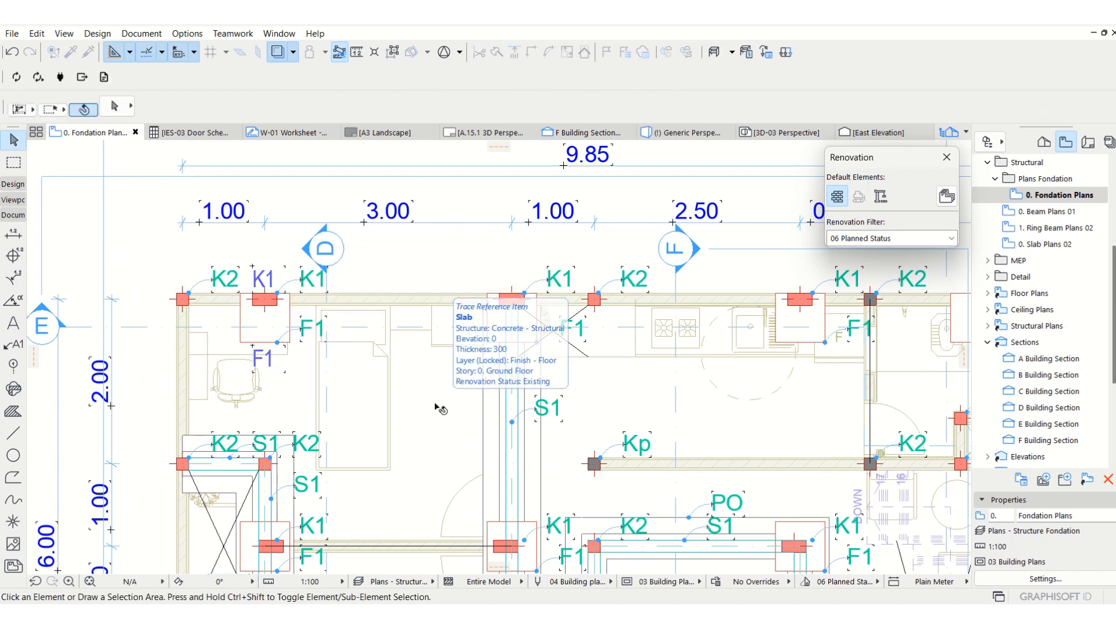
Start the Label tool and set its default layer to Annotation.Fondation.
scroll(163, 208, down, 1)
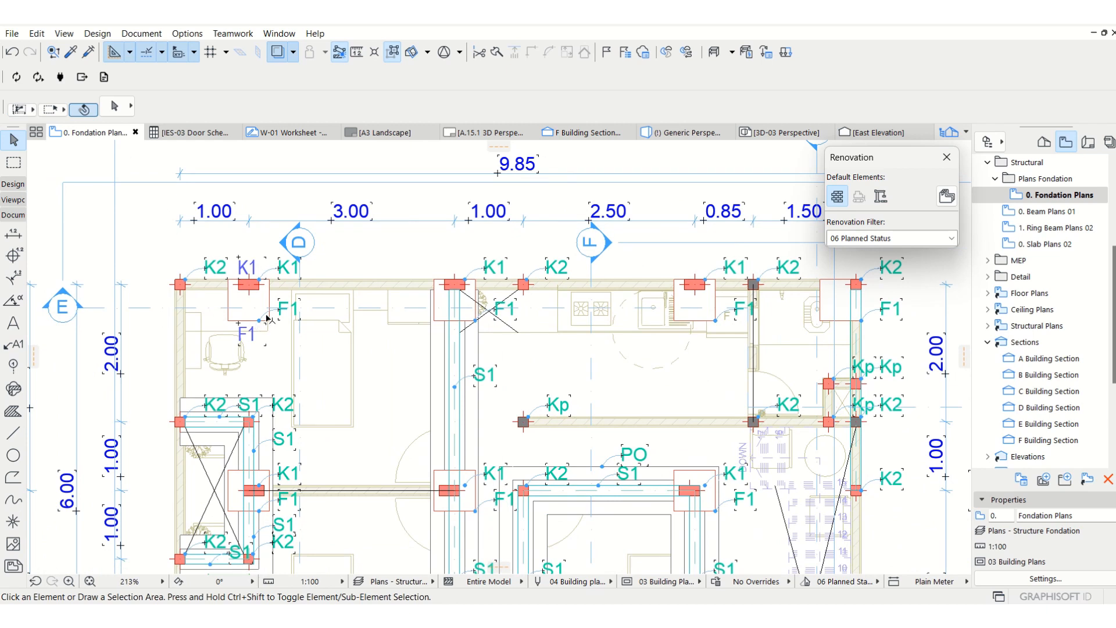
click(264, 317)
click(95, 240)
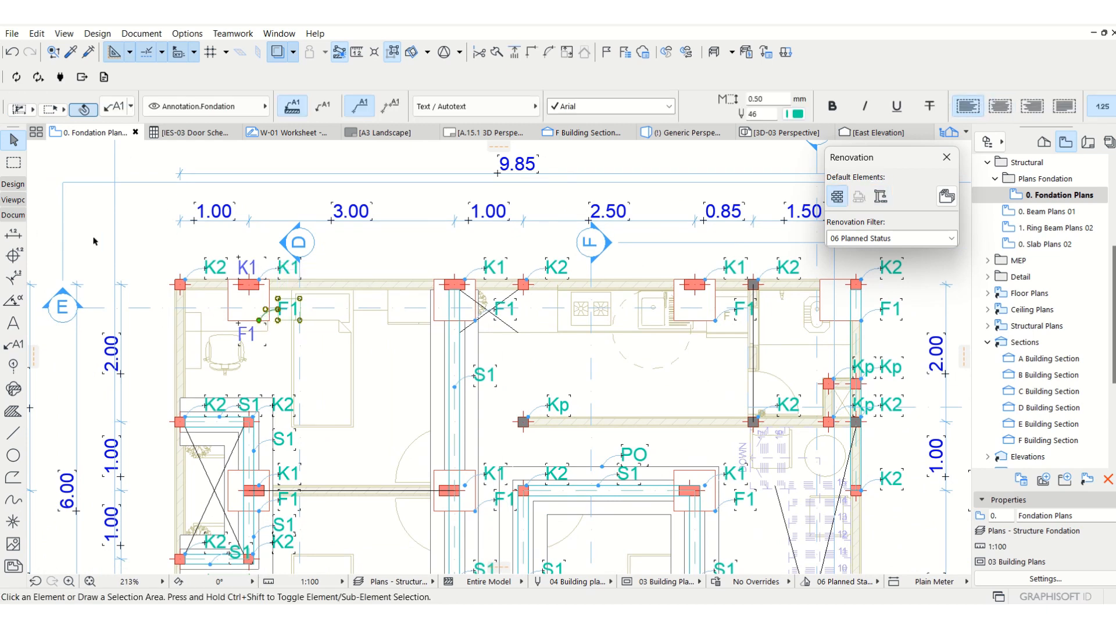
click(13, 347)
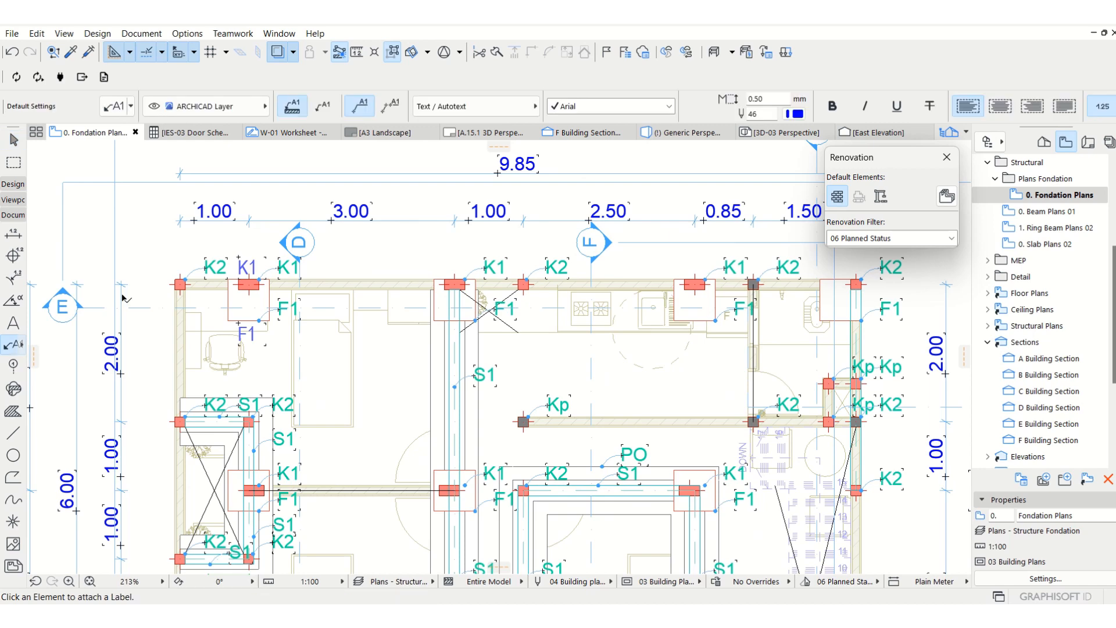
click(202, 107)
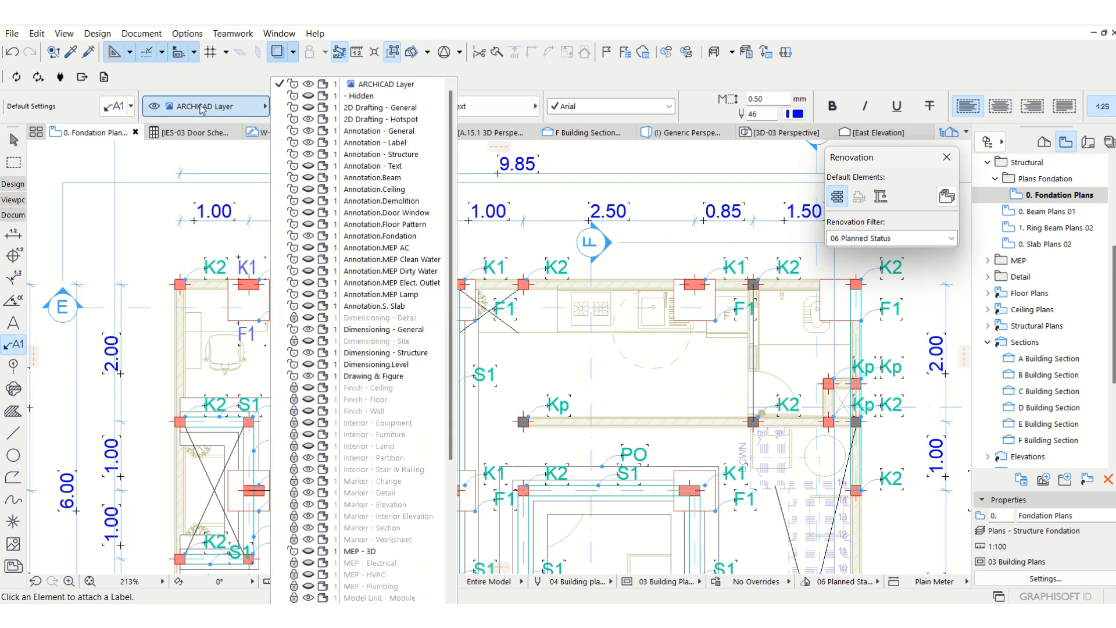
scroll(380, 496, down, 5)
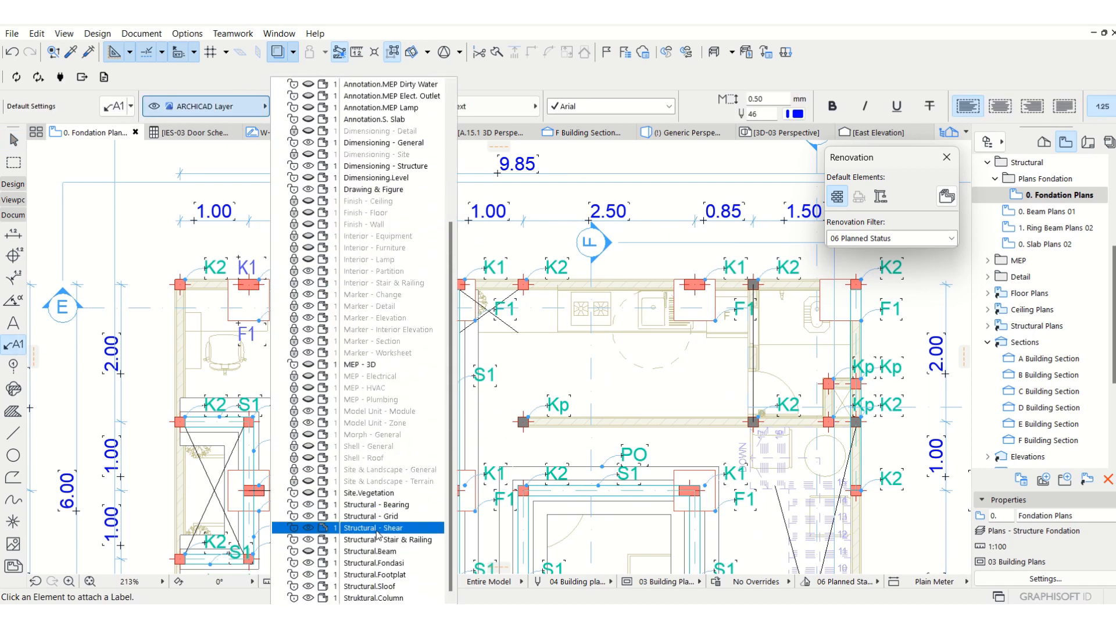
scroll(384, 483, up, 3)
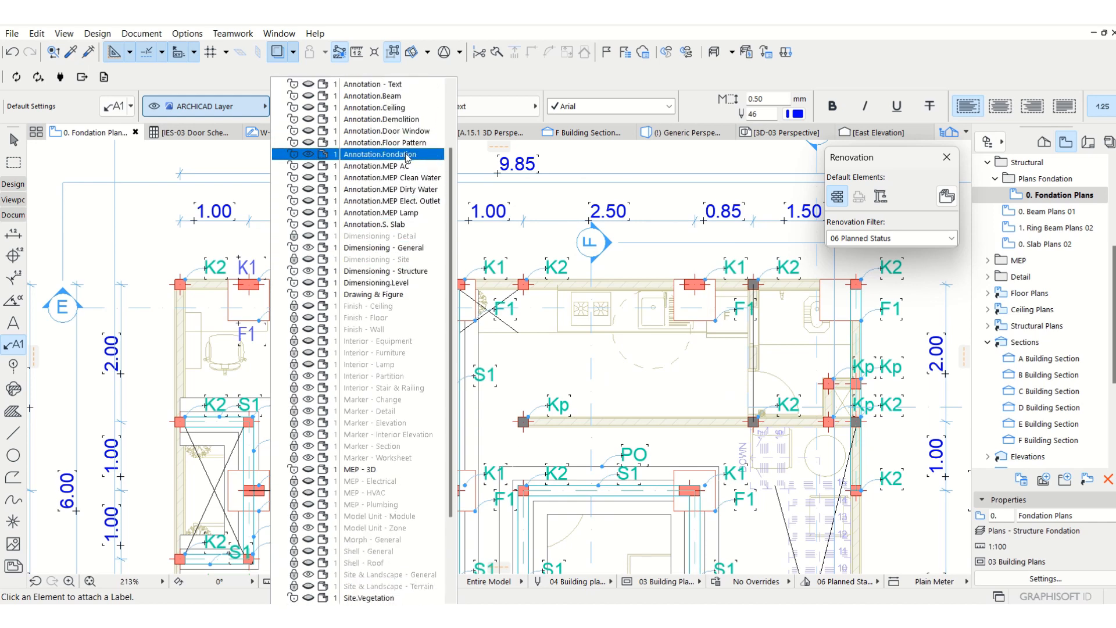
click(407, 158)
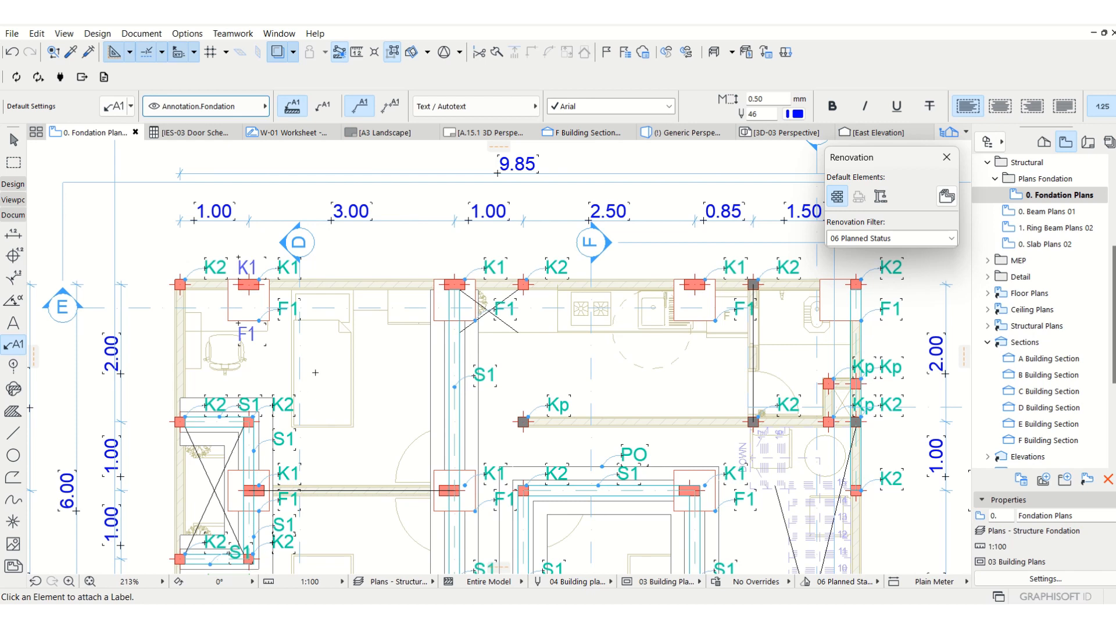
Attach a label to the K2 column at the plan's upper-left corner and shorten its leader to bring the text closer.
click(182, 285)
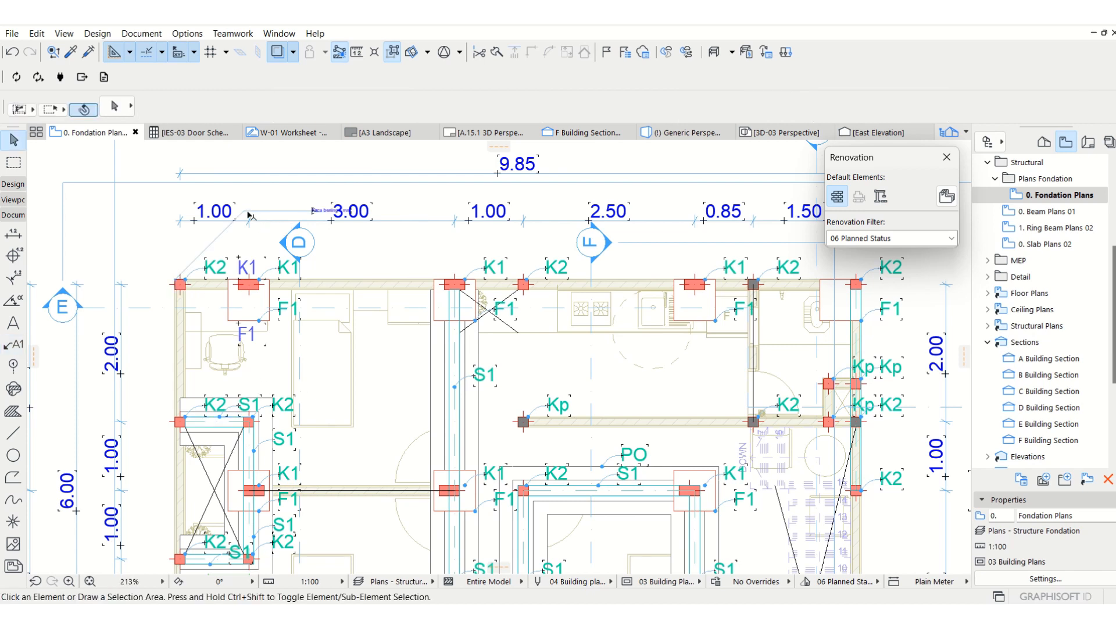
click(314, 211)
click(210, 239)
click(208, 246)
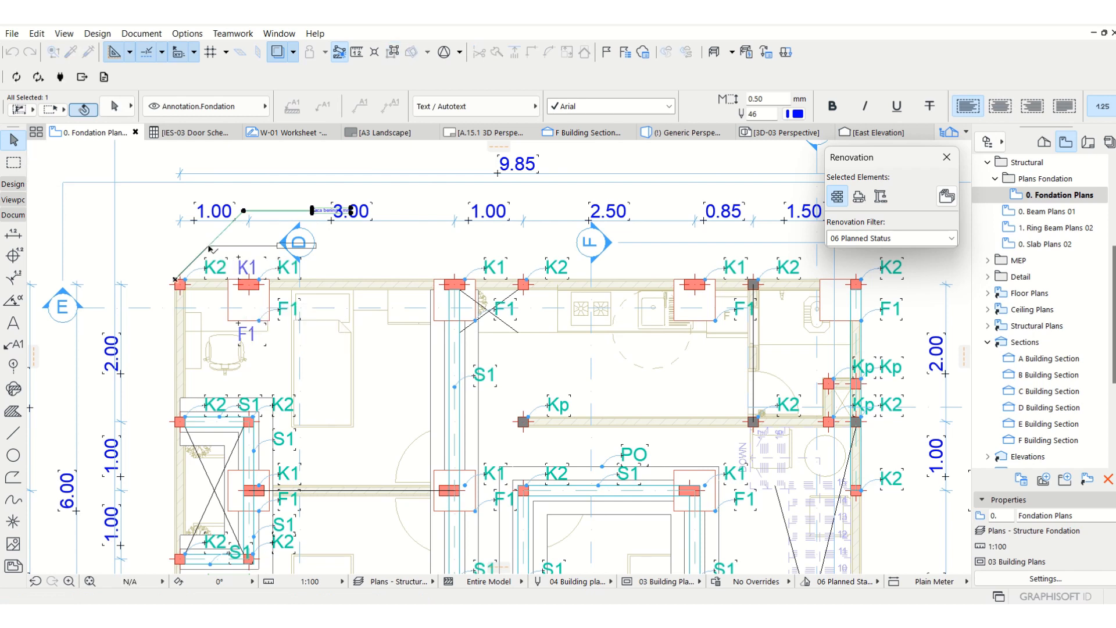
Set the new label's text height to 2 mm, trying 1 mm first.
double_click(767, 101)
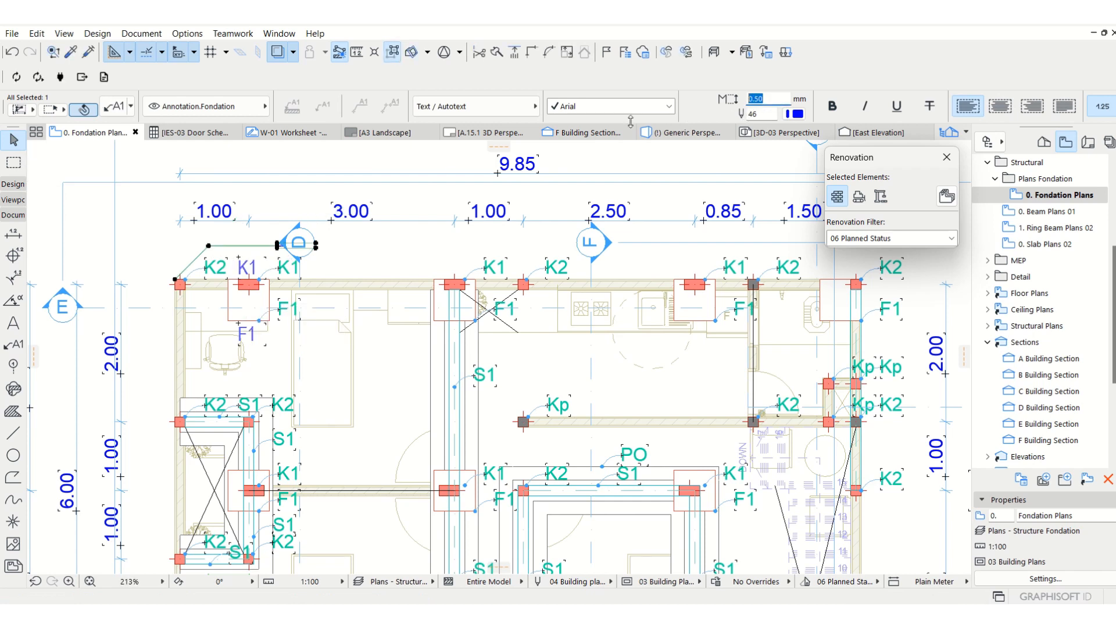
text(1.)
key(Return)
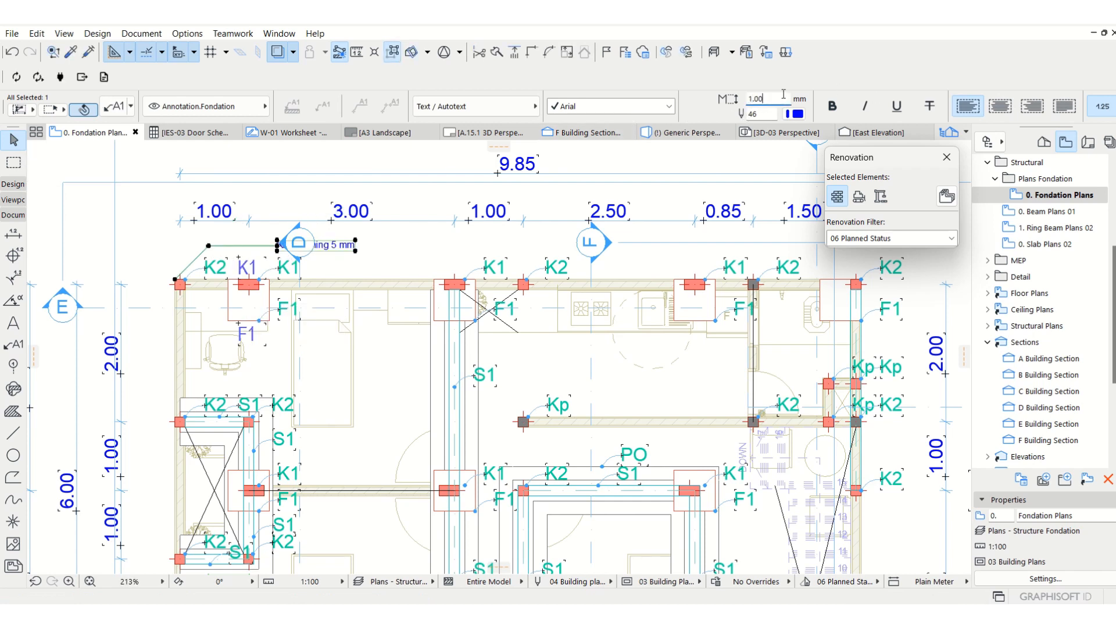
double_click(759, 99)
text(2)
key(Return)
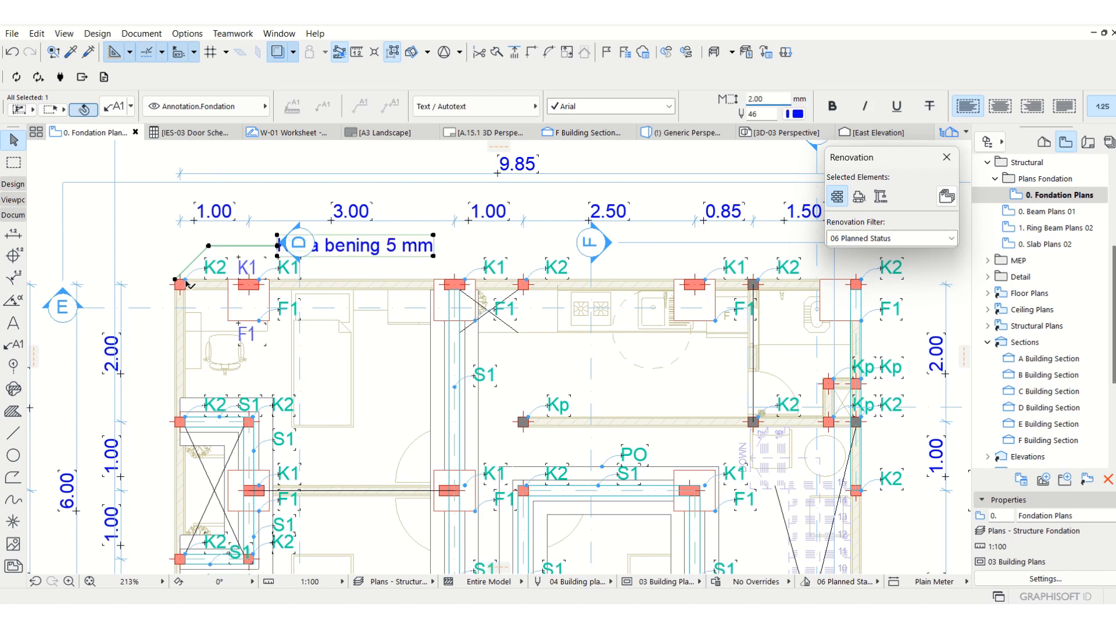
Replace the text of the new label above the plan's upper-left corner with K2.
double_click(408, 245)
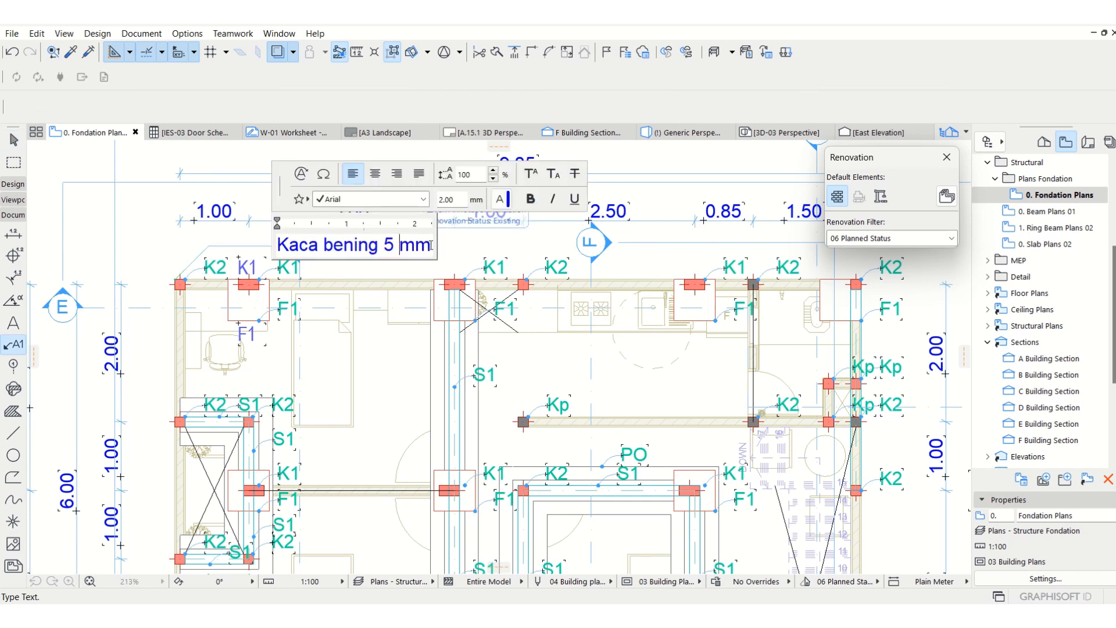
text(K2)
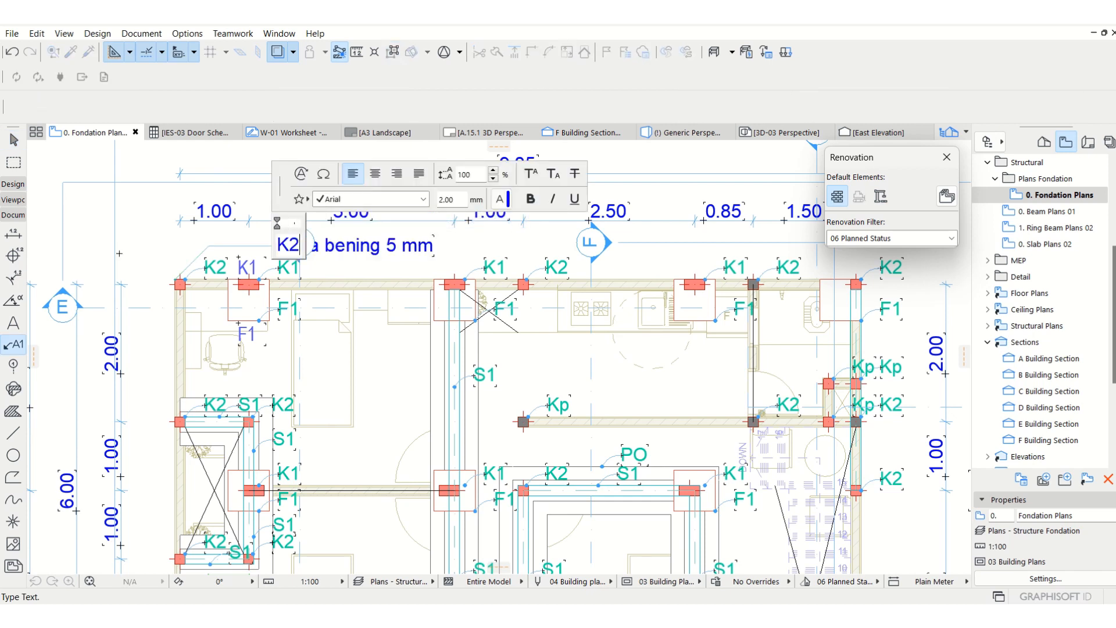
key(Return)
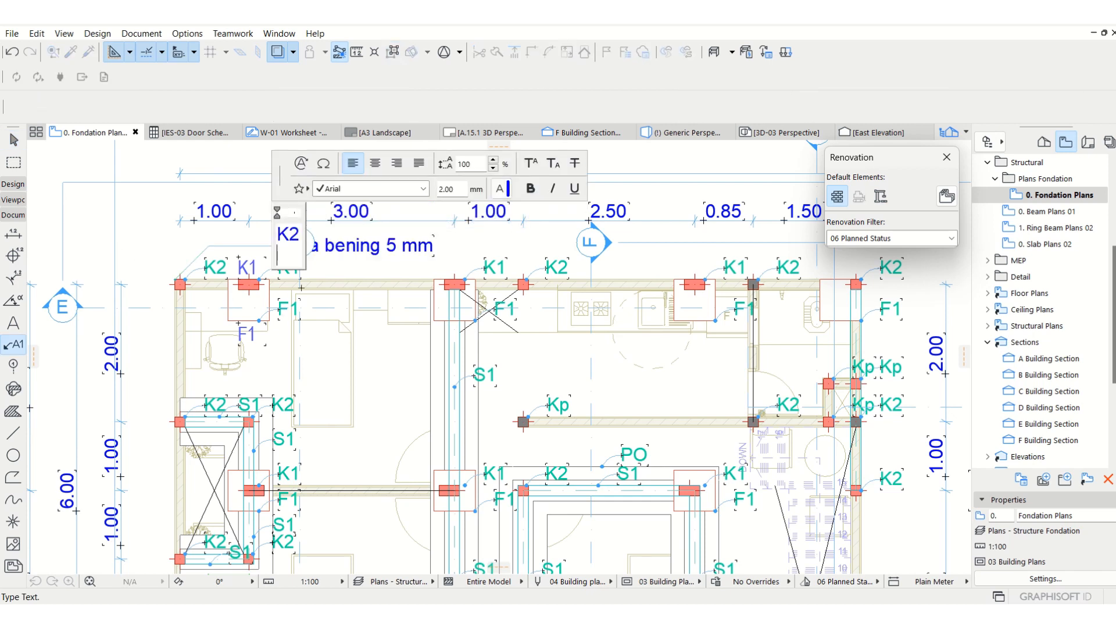
key(BackSpace)
click(304, 276)
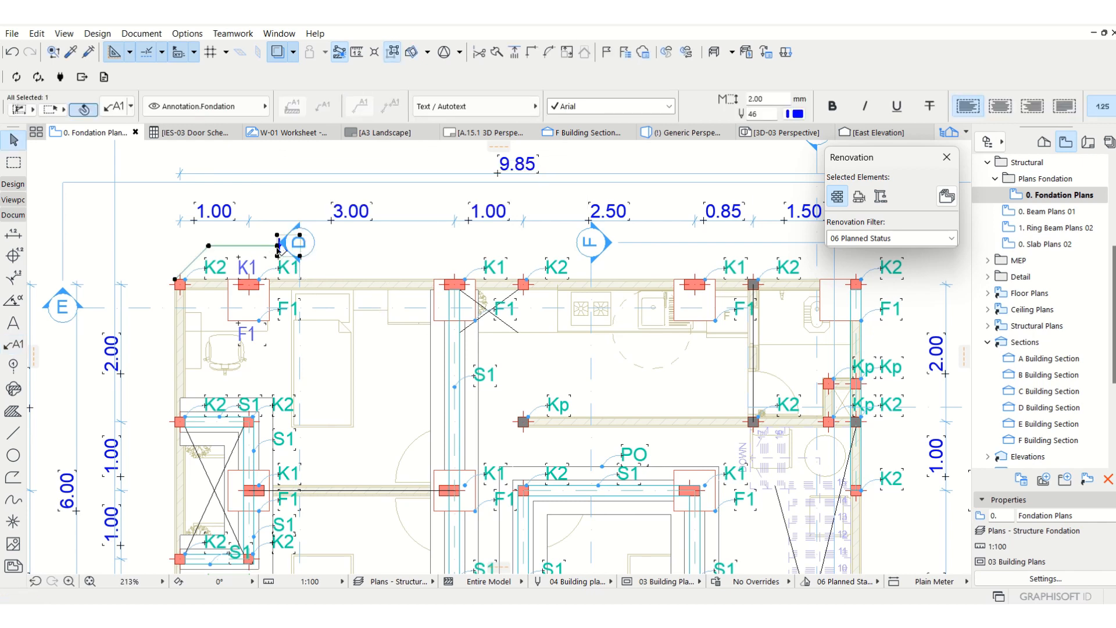
Shorten the K2 label's leader so its text sits closer to the plan's upper-left corner column.
click(277, 245)
click(75, 152)
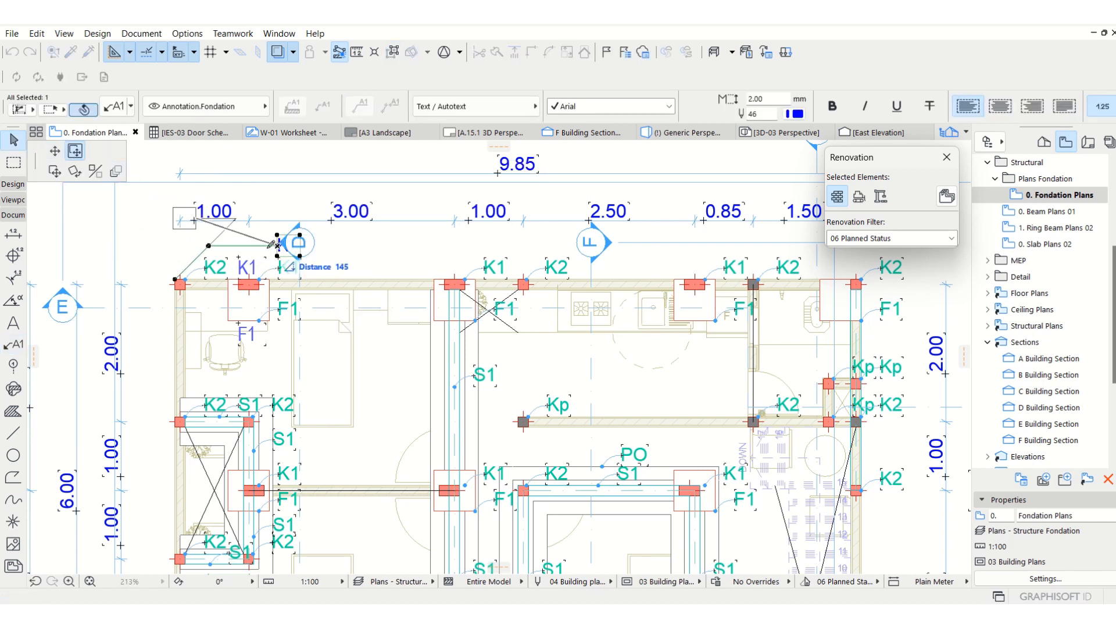
click(232, 246)
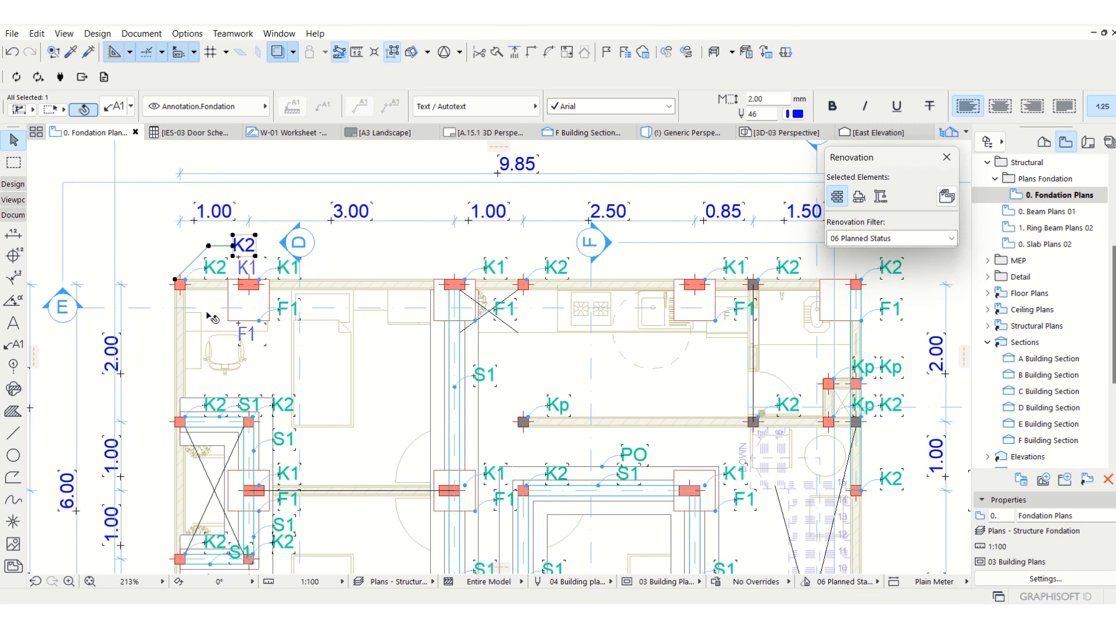
Copy the K2 label from the upper-left corner column to the next column below on the same wall.
key(ctrl+d)
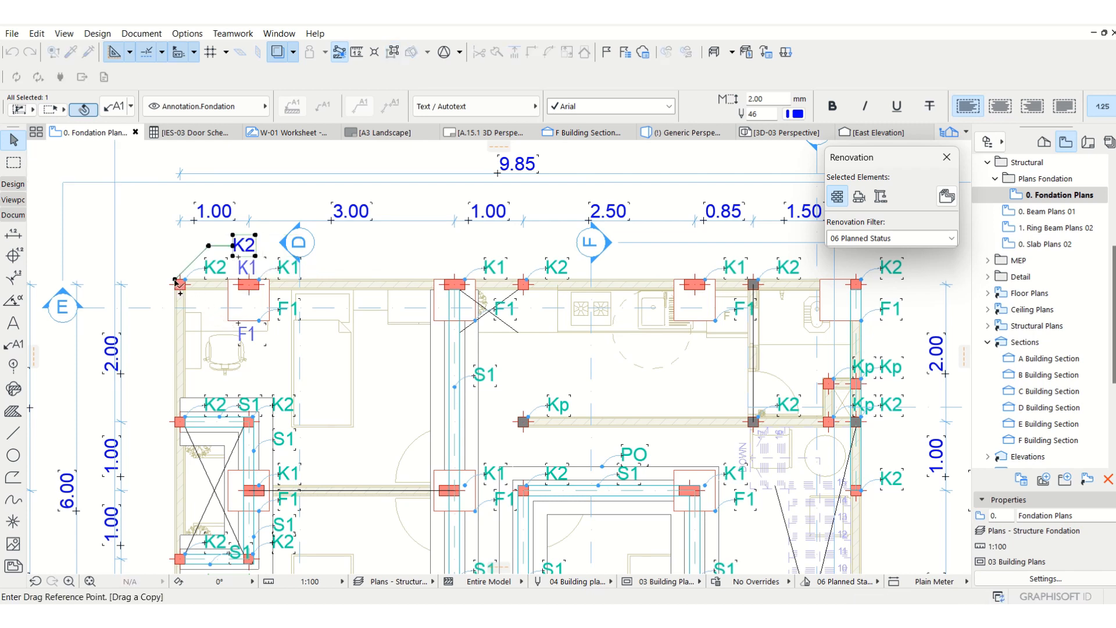
click(176, 282)
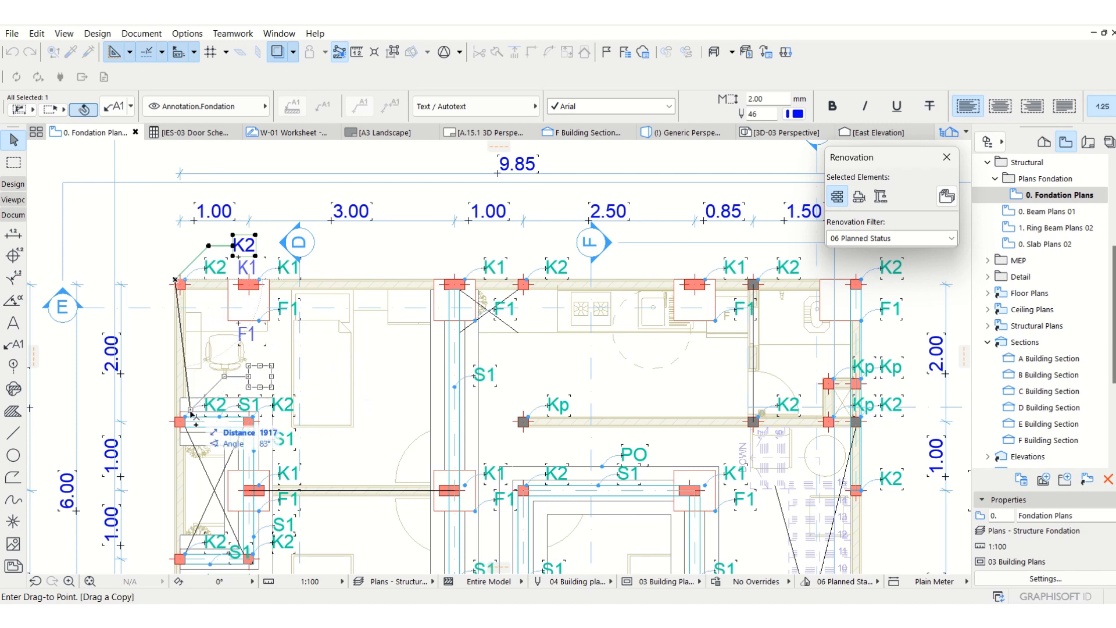
click(176, 420)
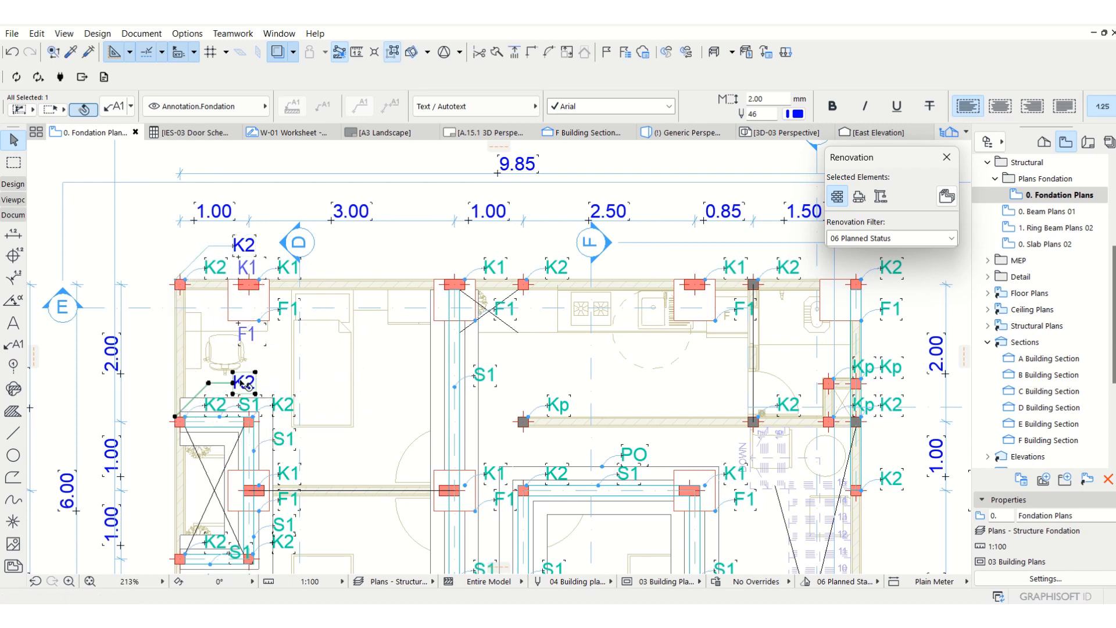
key(Escape)
click(256, 271)
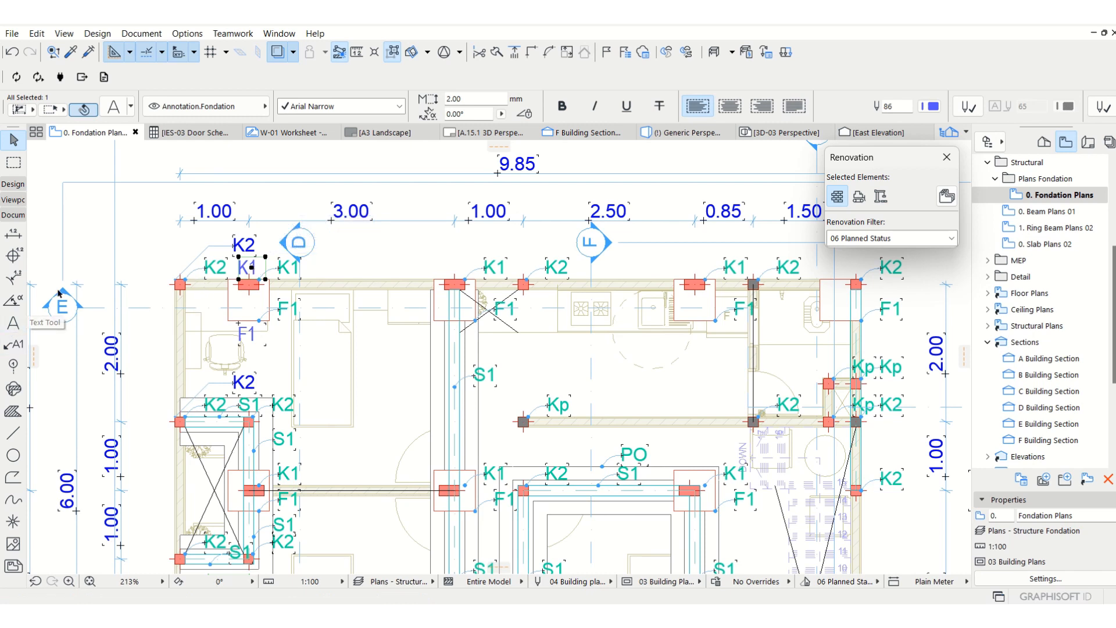
key(Escape)
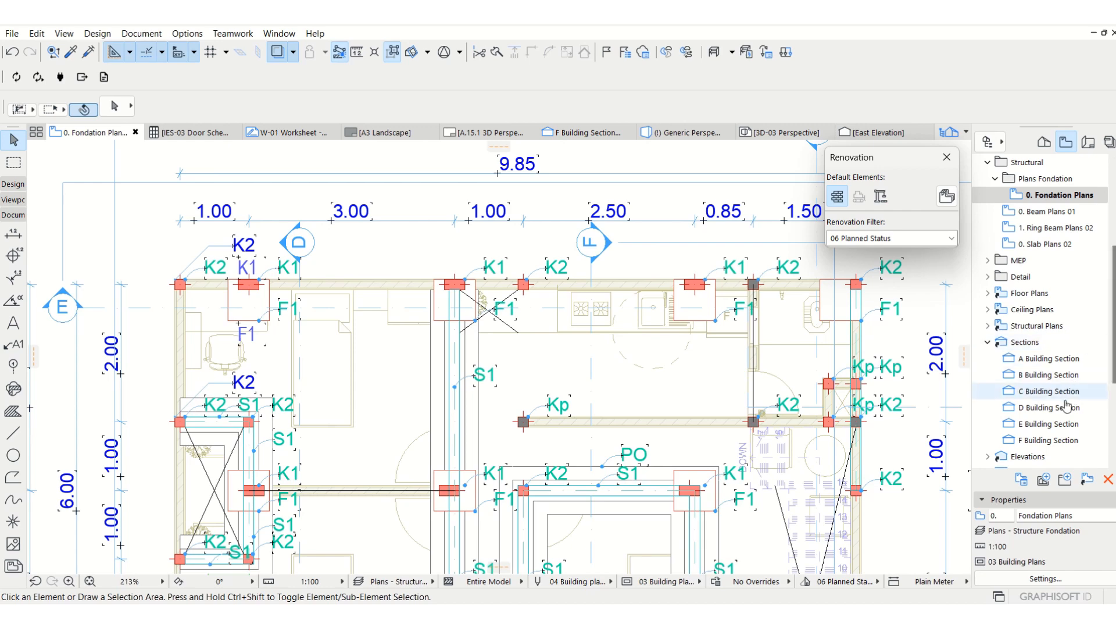
In the F Building Section, stretch the outer kitchen column's base to the top of its footplat, at -1100.
double_click(1057, 441)
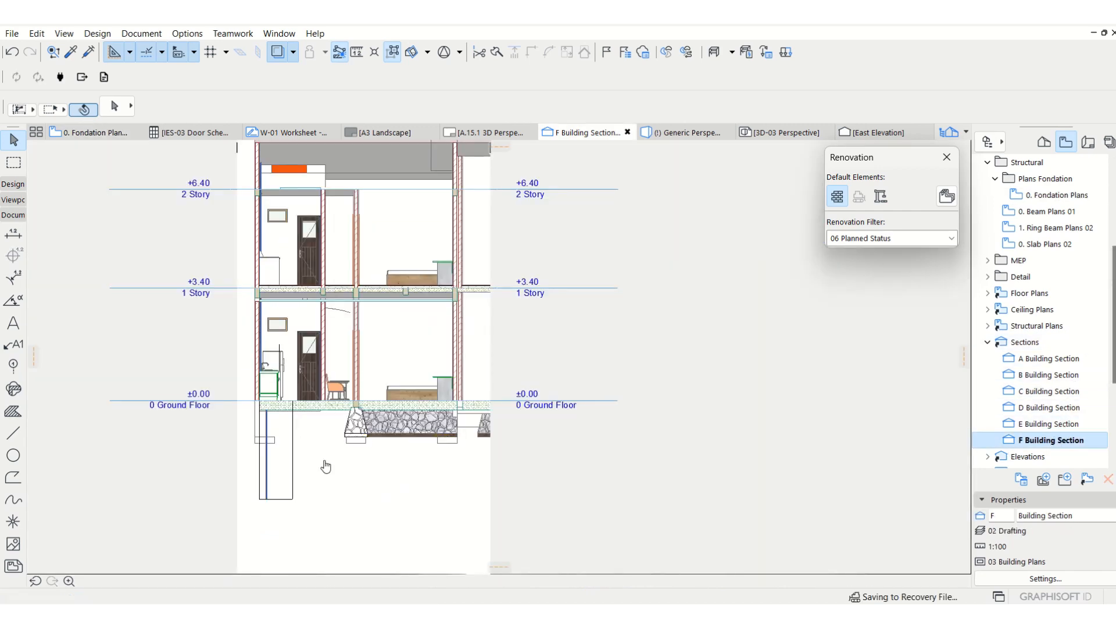
scroll(324, 467, up, 3)
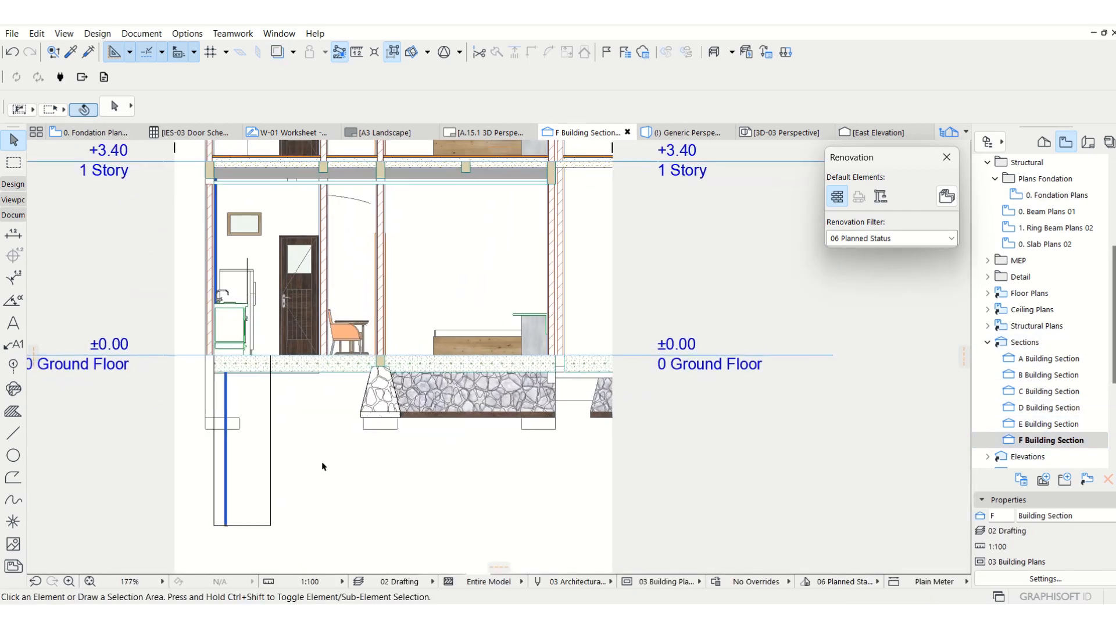
click(211, 396)
click(209, 425)
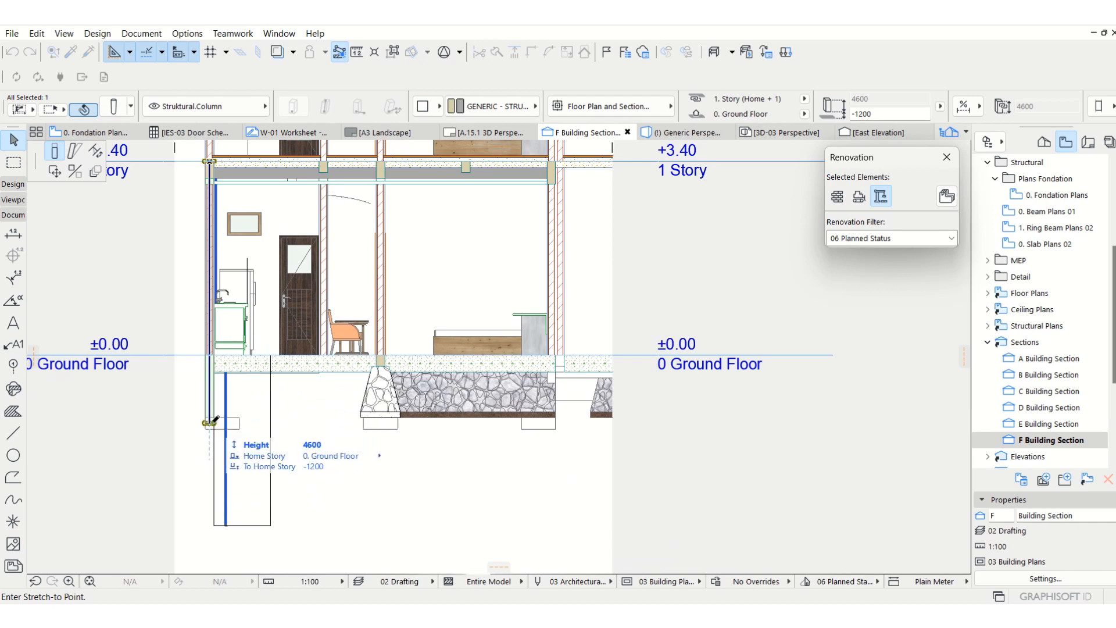
click(211, 421)
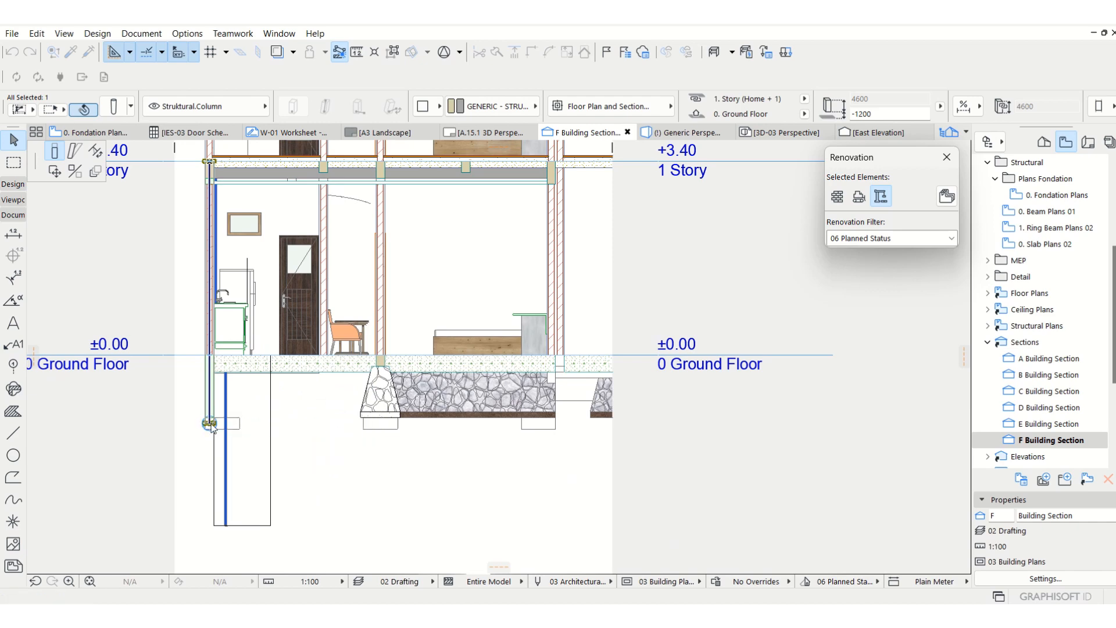
scroll(211, 423, up, 3)
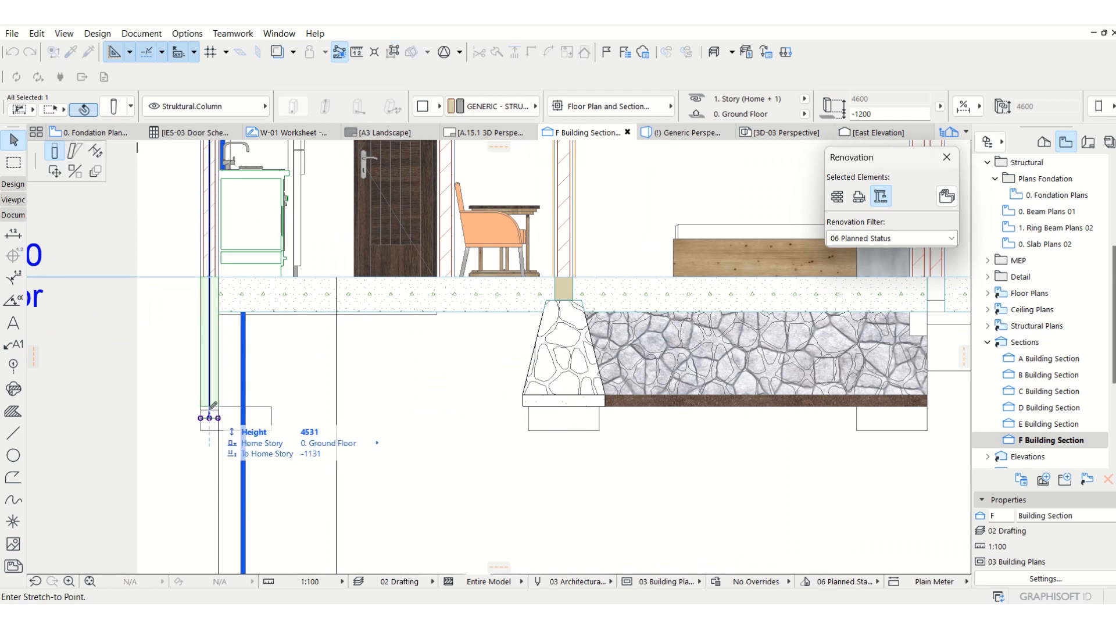
click(519, 485)
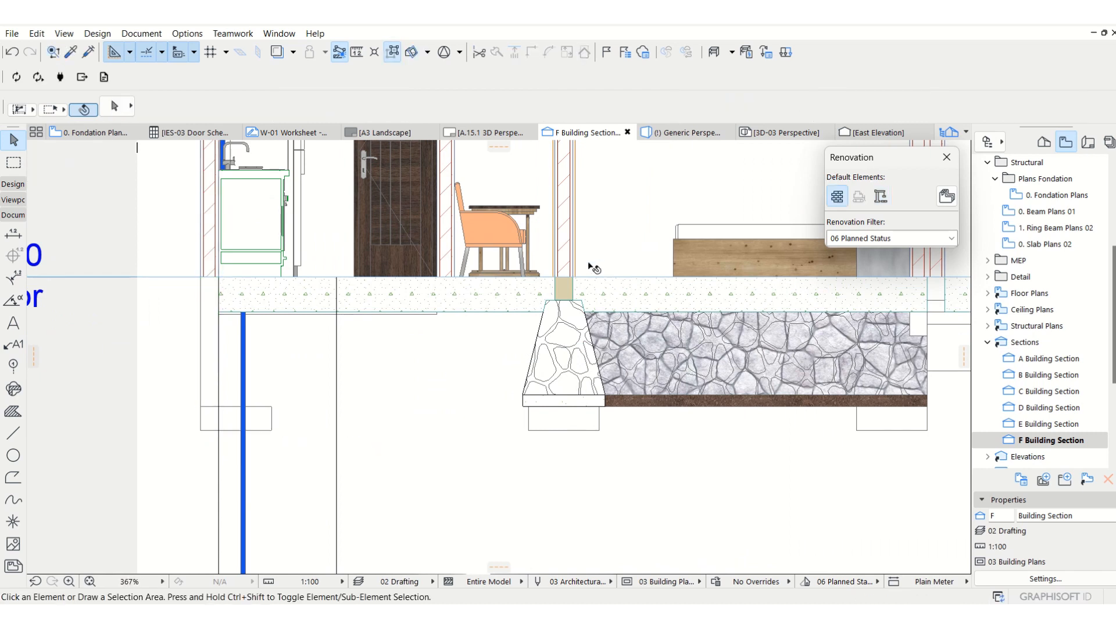
Check the outer column's base elevation and try to select the middle column above the stone foundation.
click(578, 242)
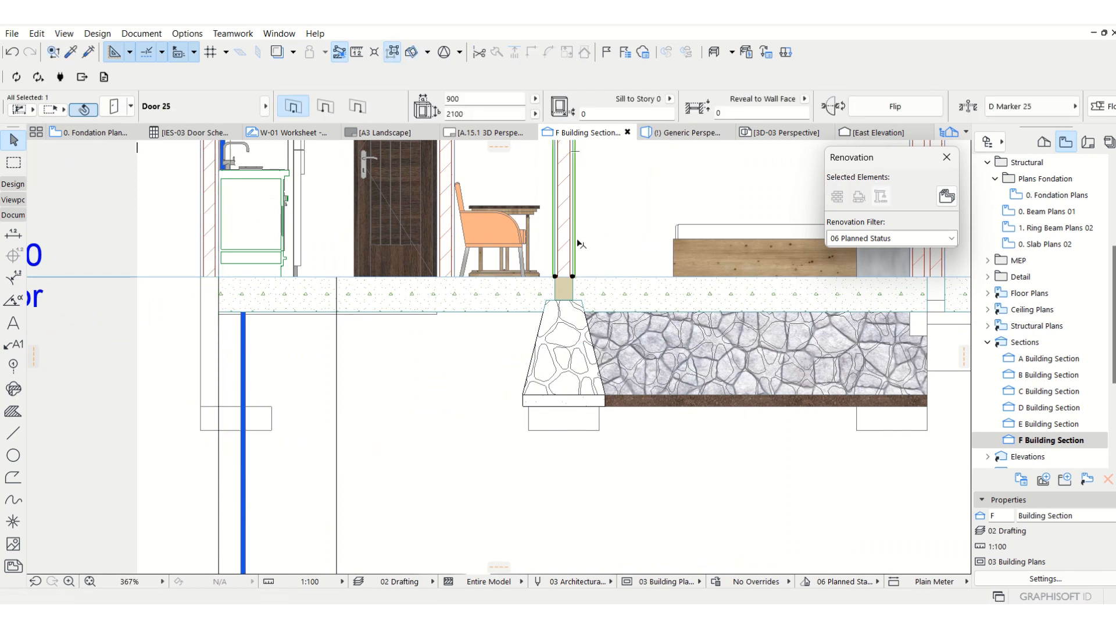
click(478, 373)
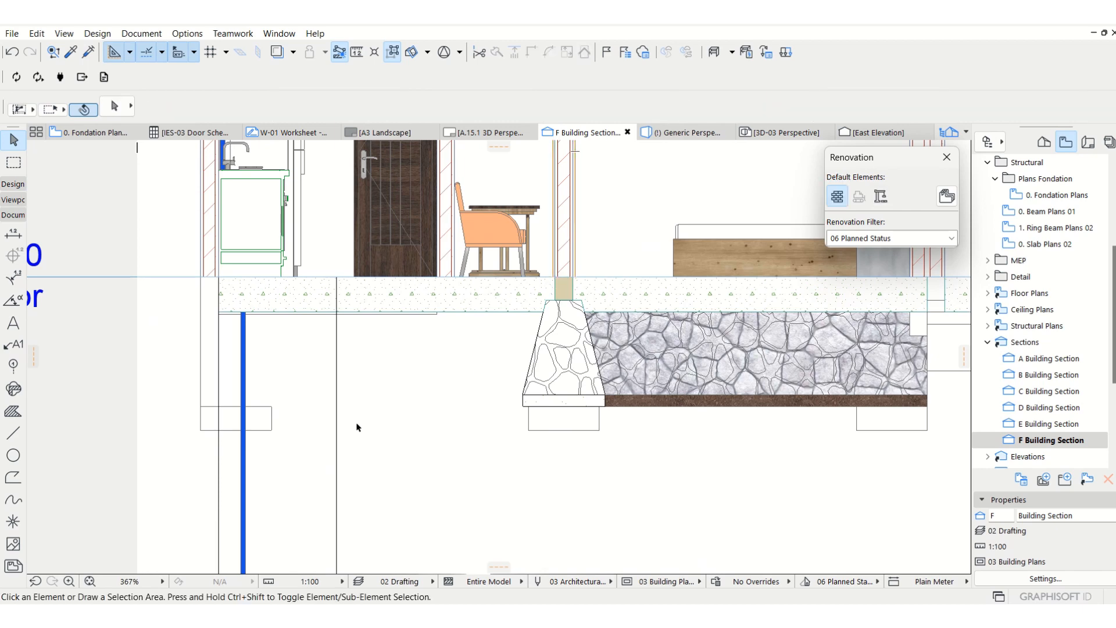
scroll(355, 423, down, 3)
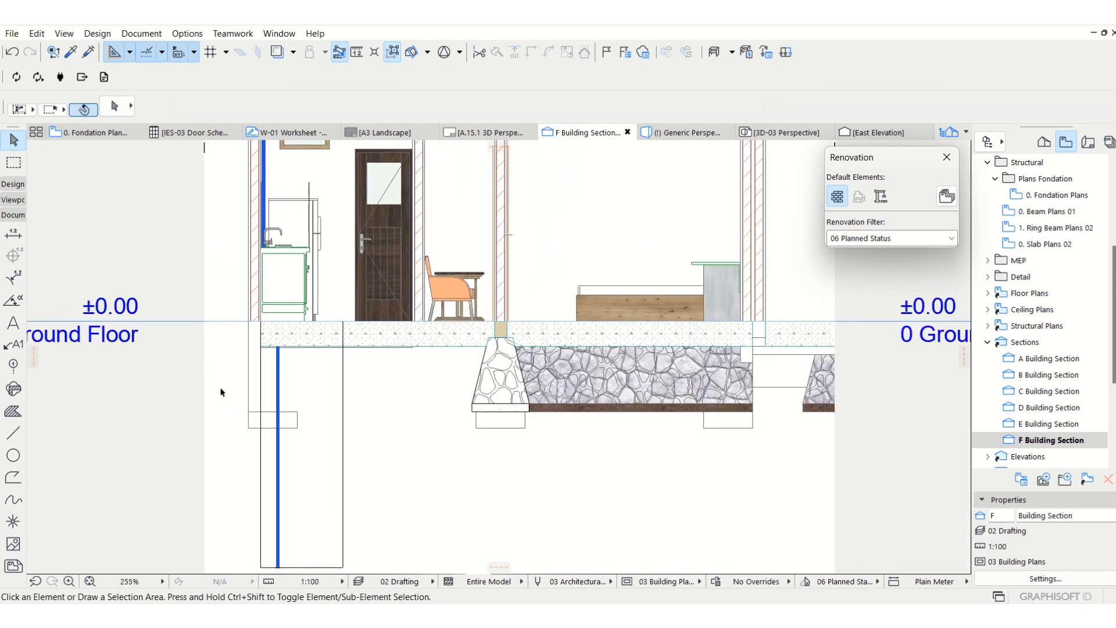
click(257, 393)
key(Escape)
click(251, 360)
click(252, 366)
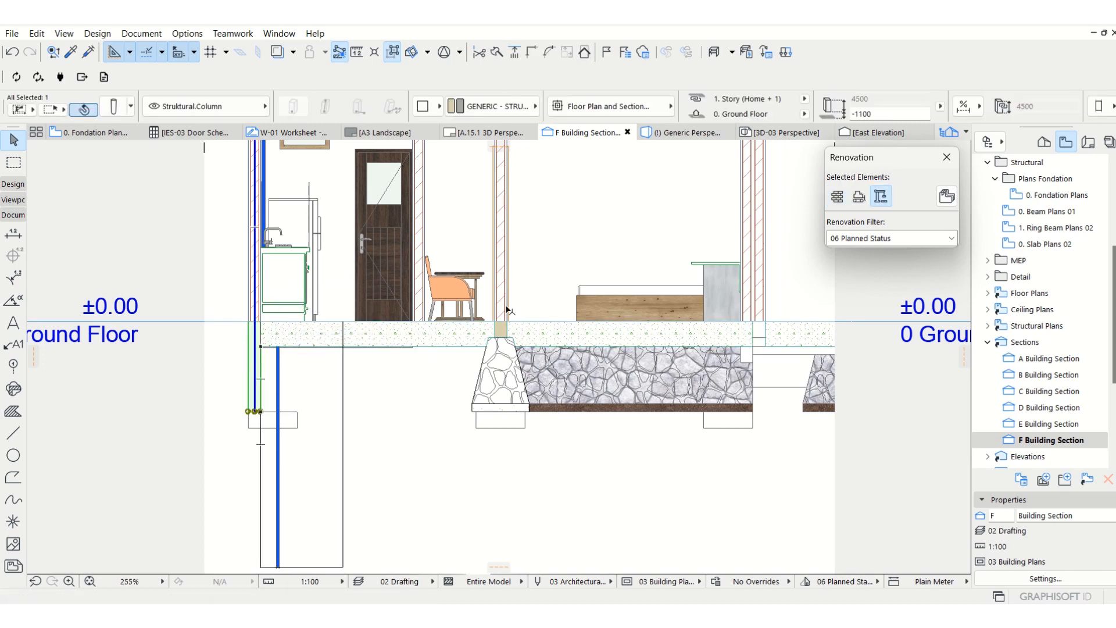
scroll(517, 318, up, 3)
click(516, 318)
key(Escape)
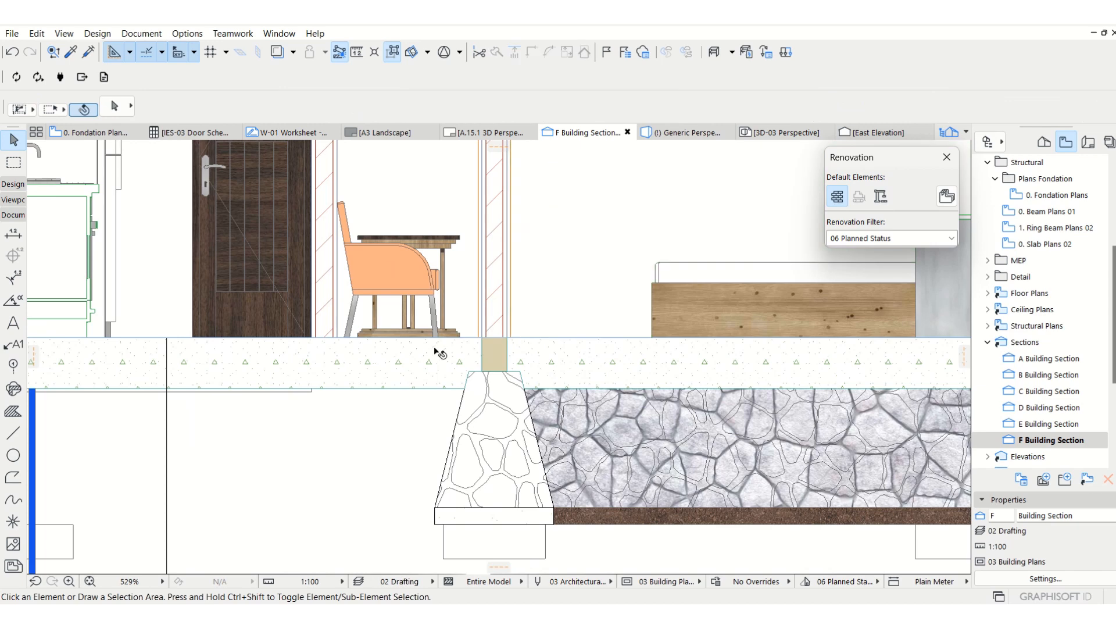
Hide the Finish - Wall layer in the F Building Section.
scroll(414, 361, down, 6)
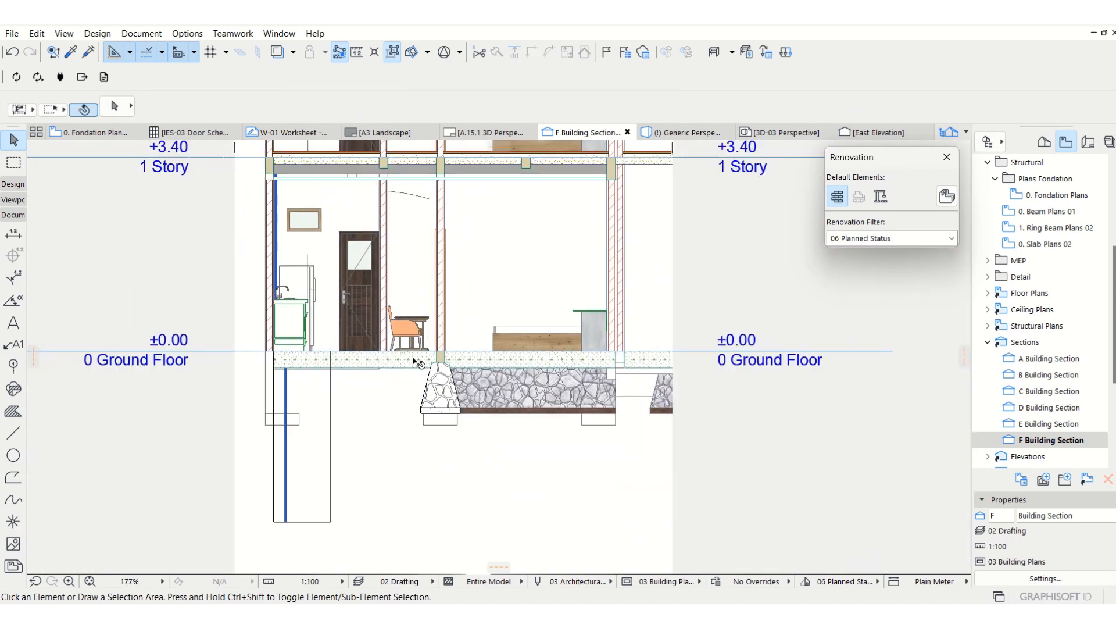
key(ctrl+l)
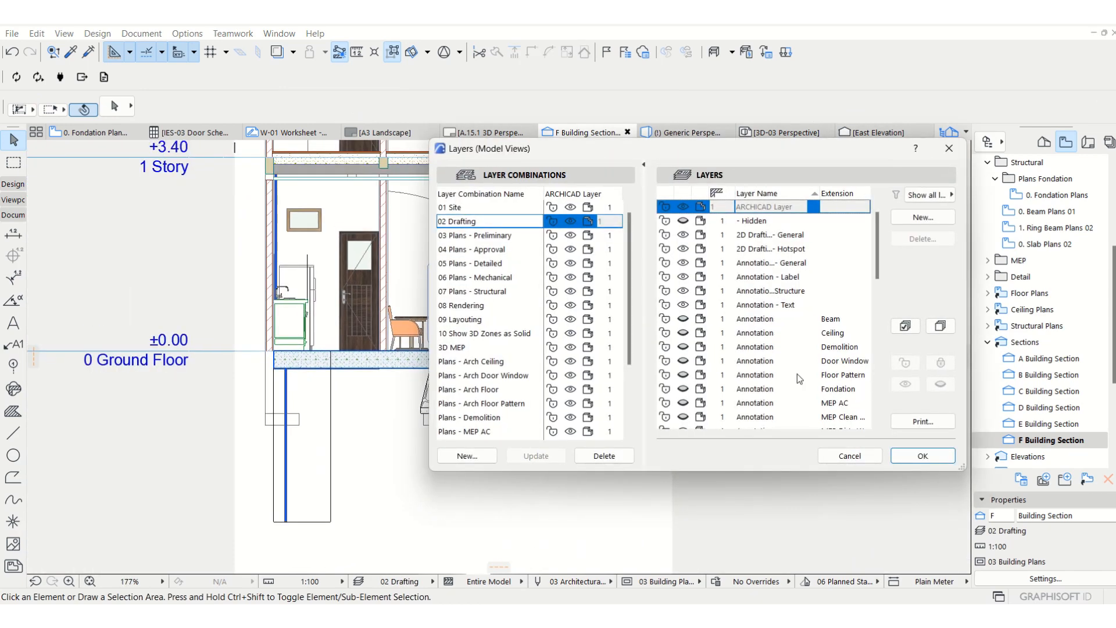
scroll(721, 356, down, 5)
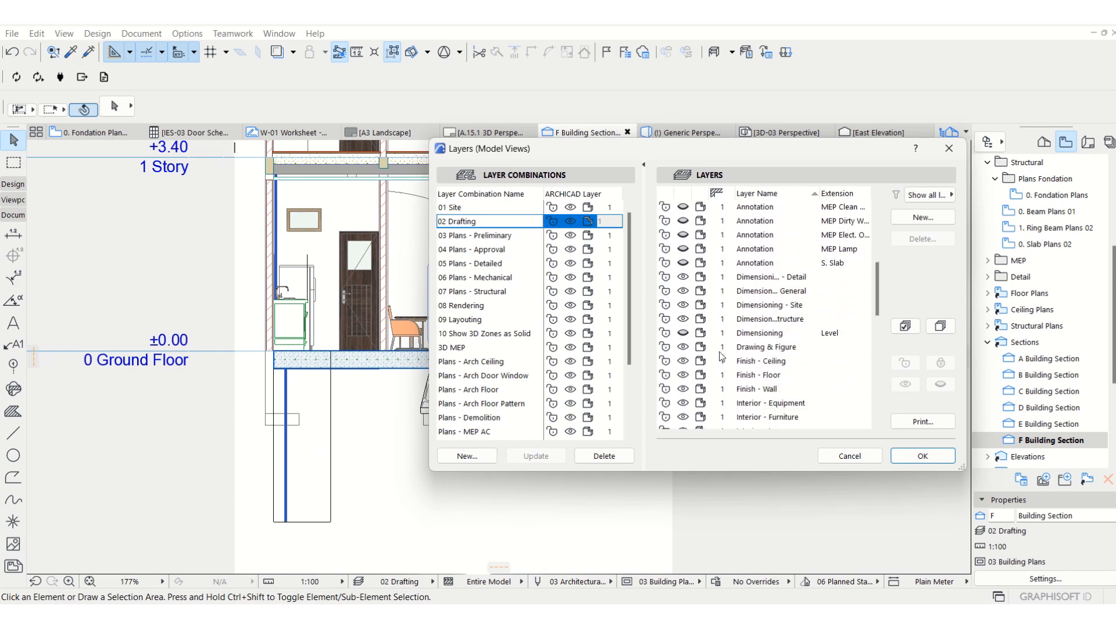
click(692, 389)
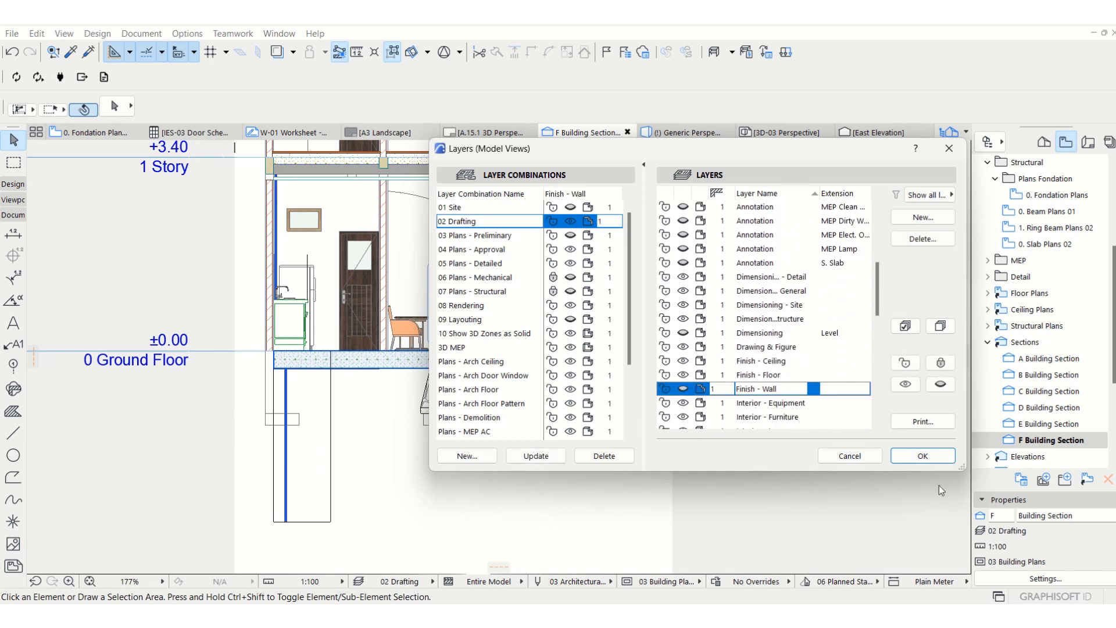
click(923, 456)
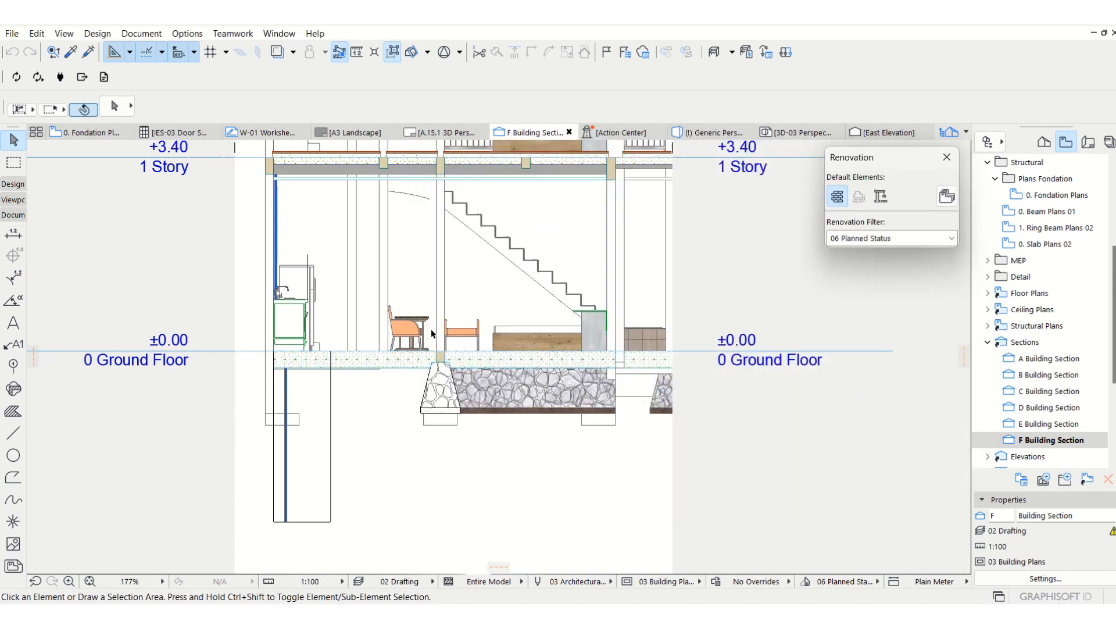
Stretch the base of the middle column, above the stone foundation, up to the top of its footplat.
scroll(432, 333, up, 2)
click(446, 299)
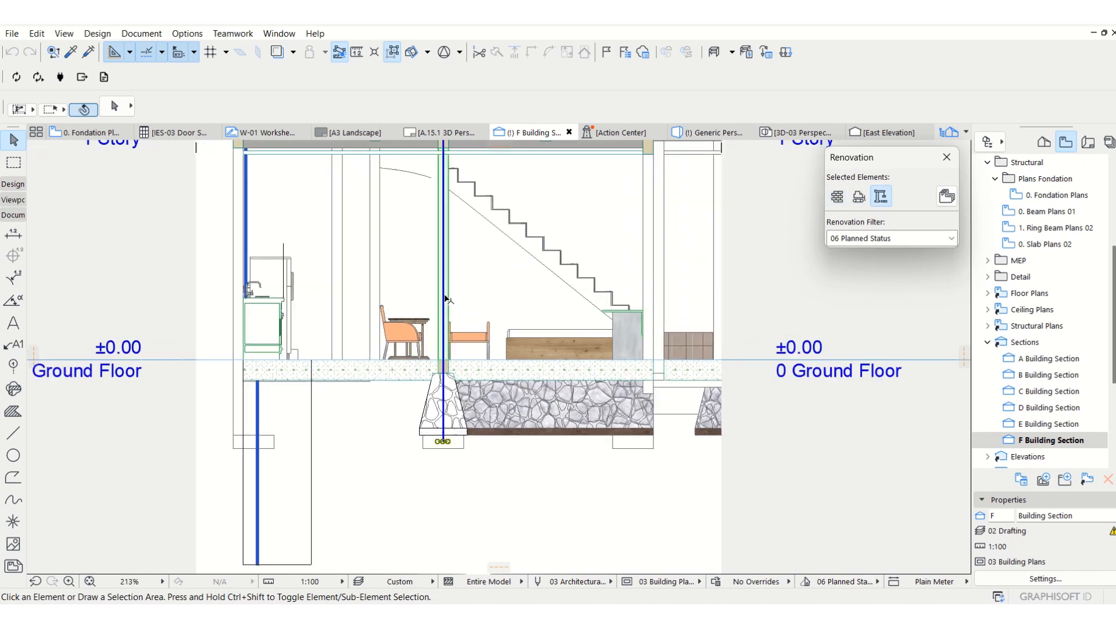
scroll(445, 299, down, 3)
scroll(477, 488, up, 5)
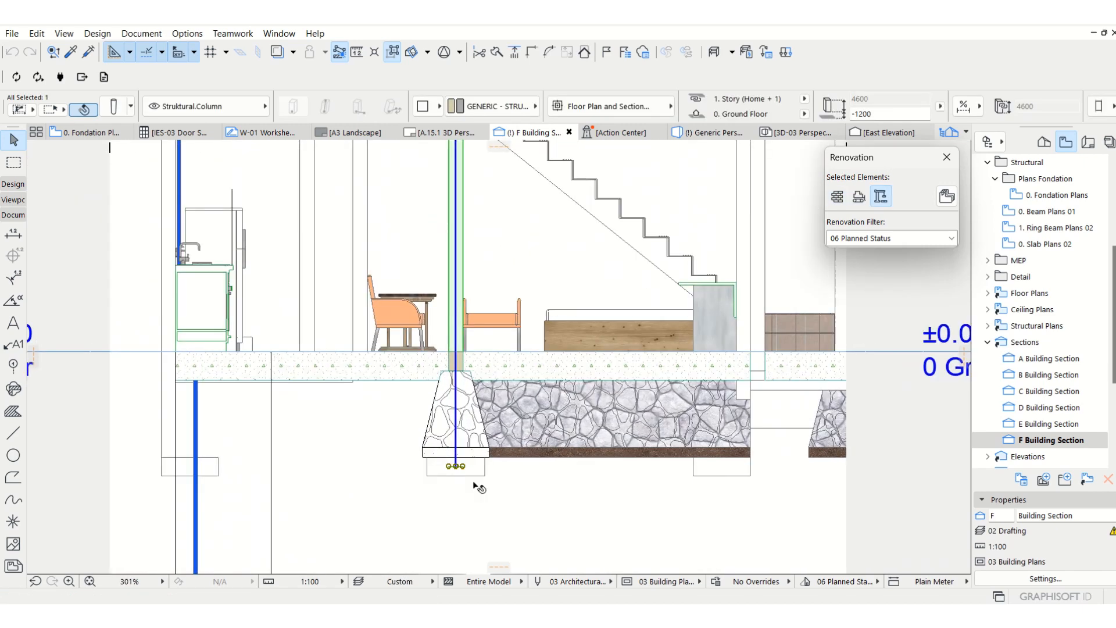
click(456, 467)
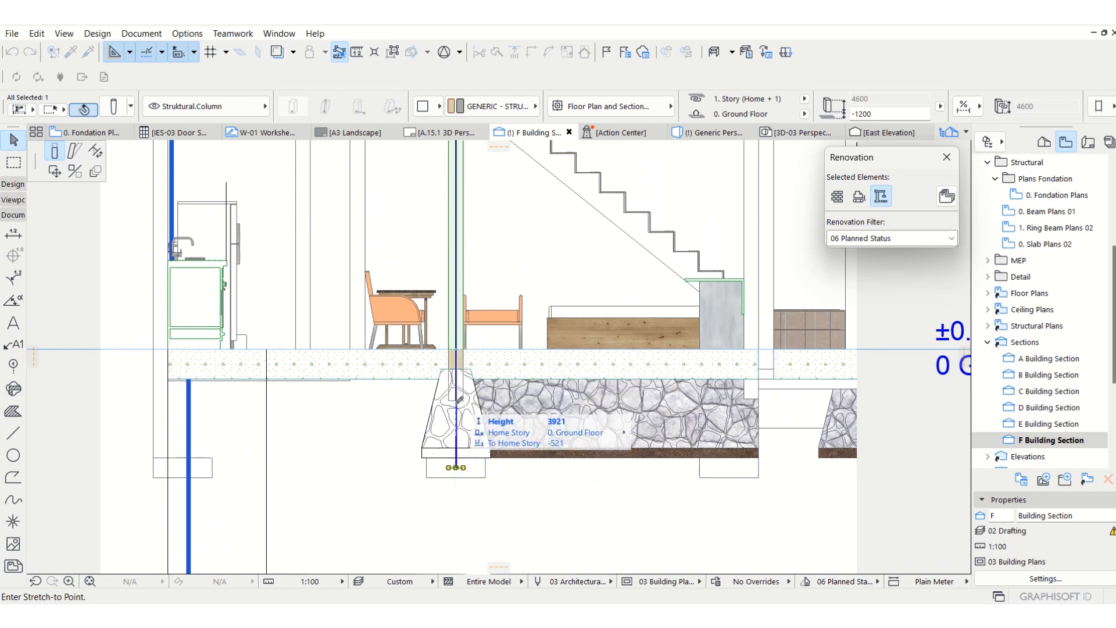
click(457, 457)
click(441, 468)
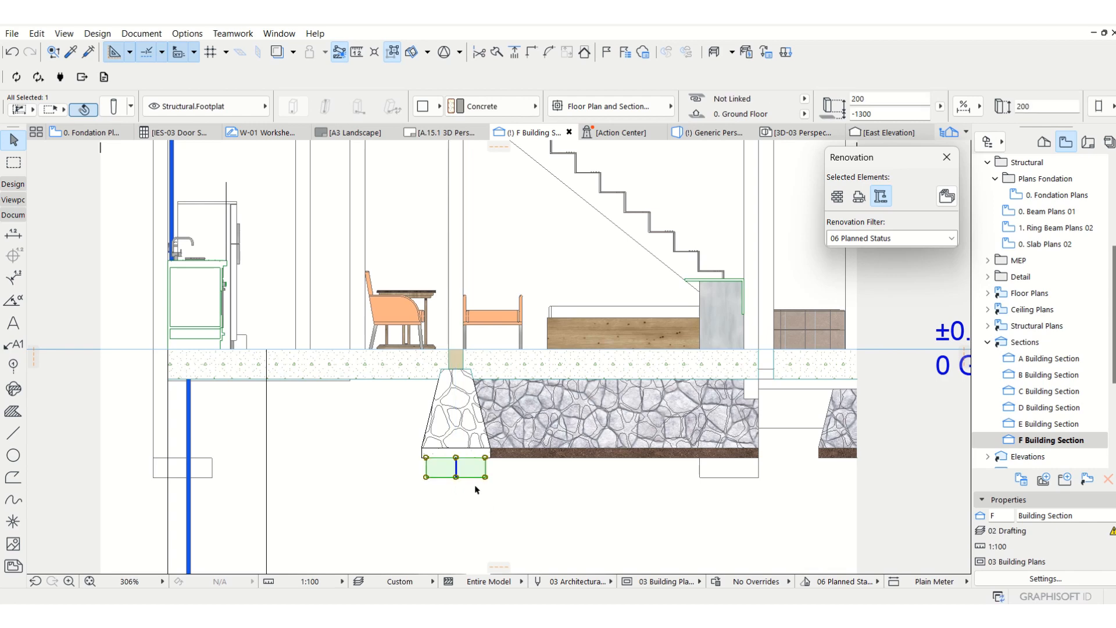
key(Escape)
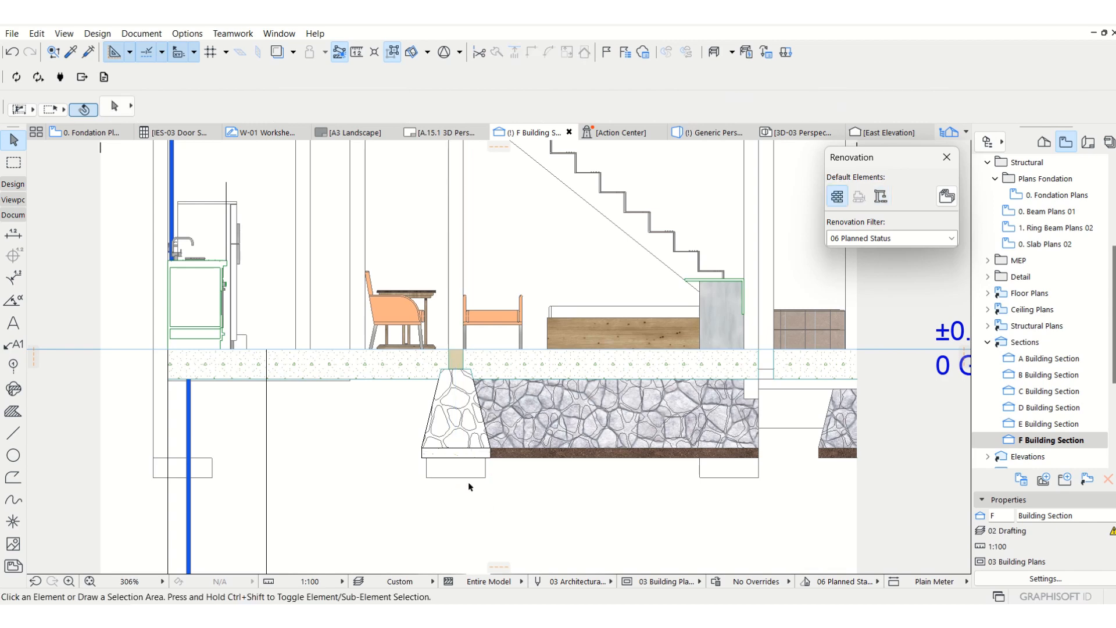
Return from the F Building Section to the 0. Fondation Plans view.
key(F2)
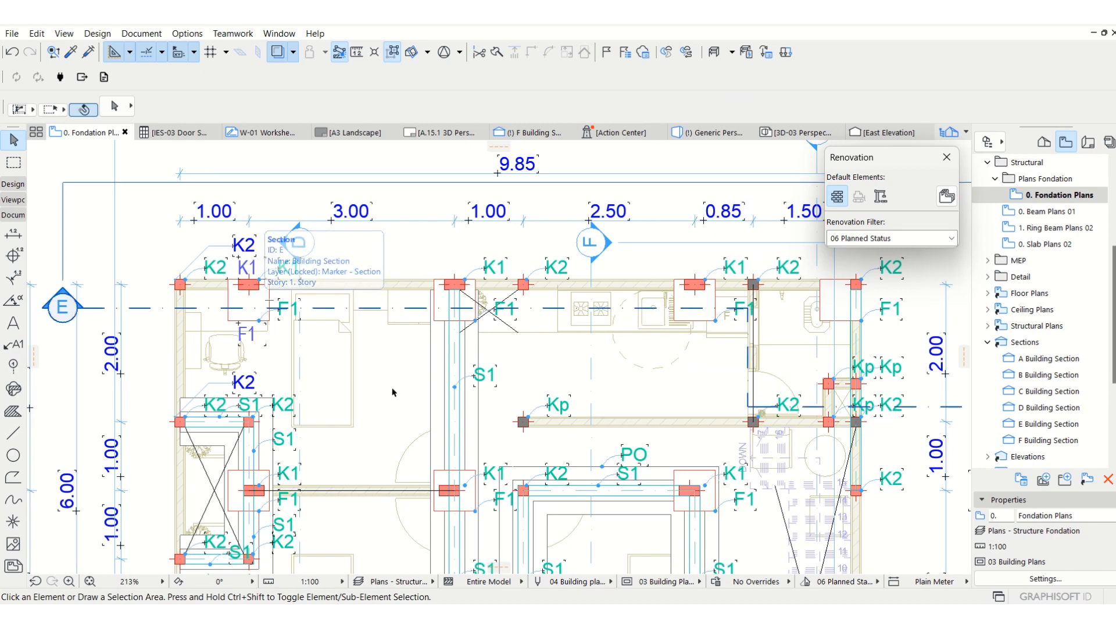
scroll(517, 412, down, 1)
scroll(352, 348, down, 1)
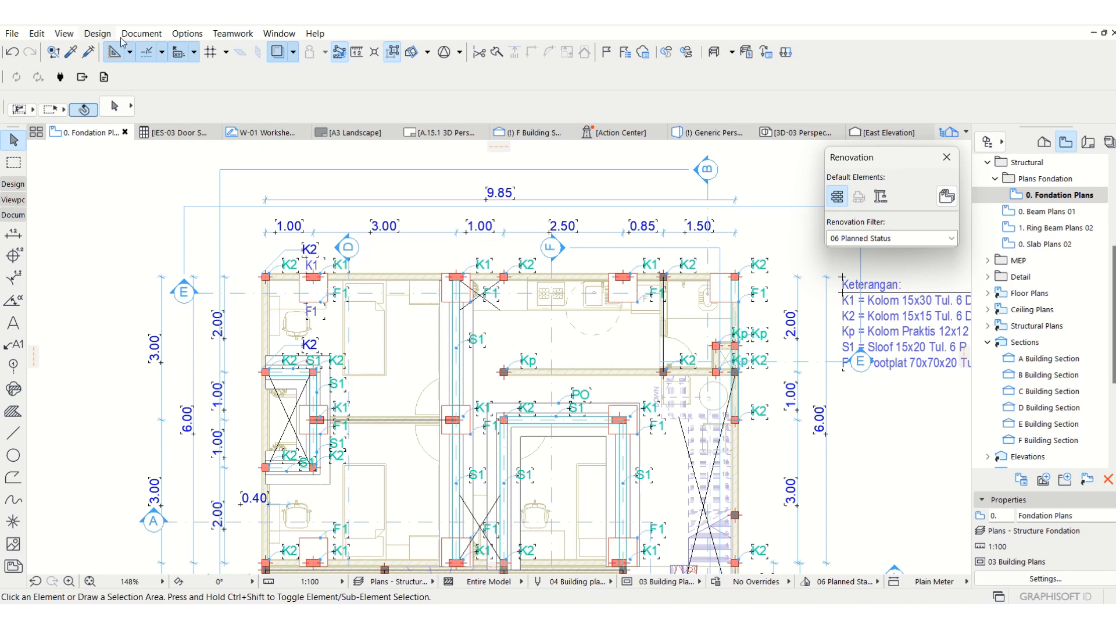
Examine the surfaces available in the project's Surfaces settings, then close them without changes.
click(191, 40)
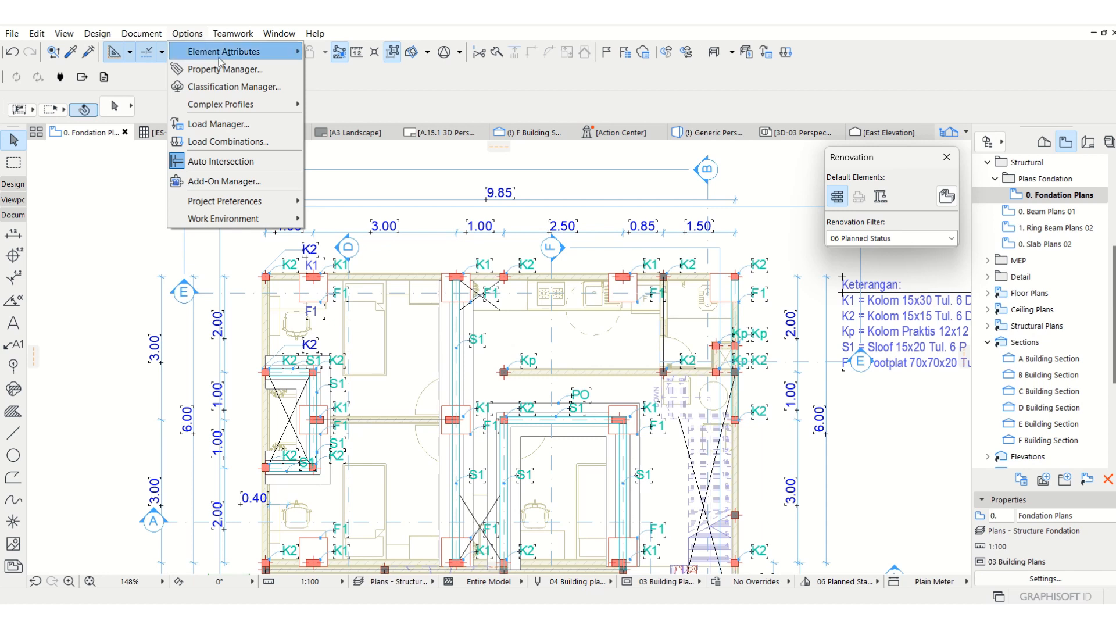
mouse_move(220, 58)
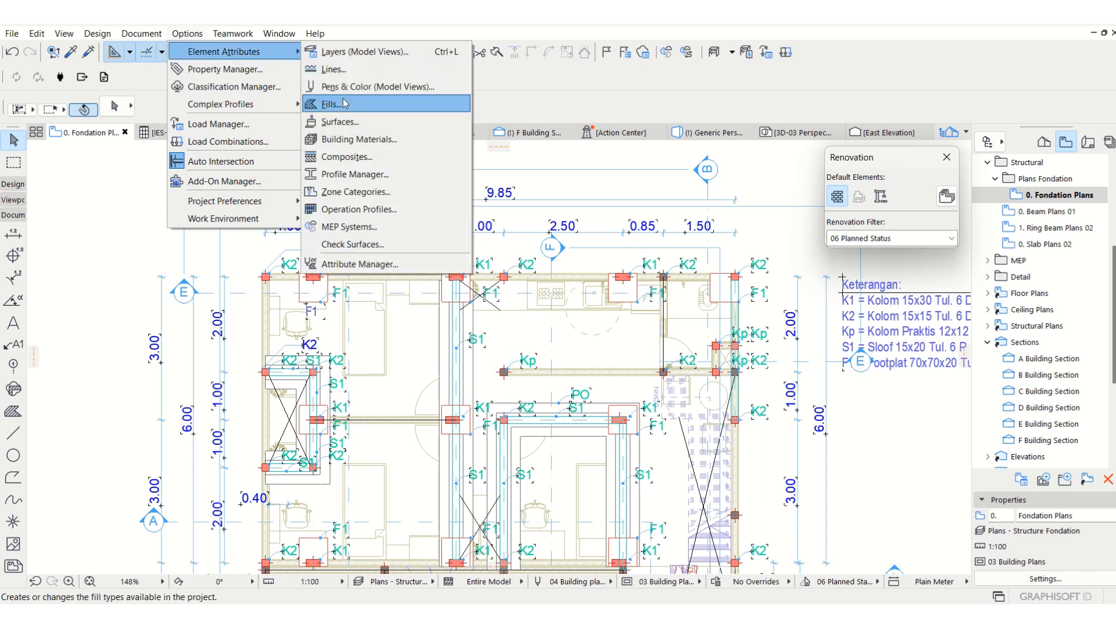
click(349, 139)
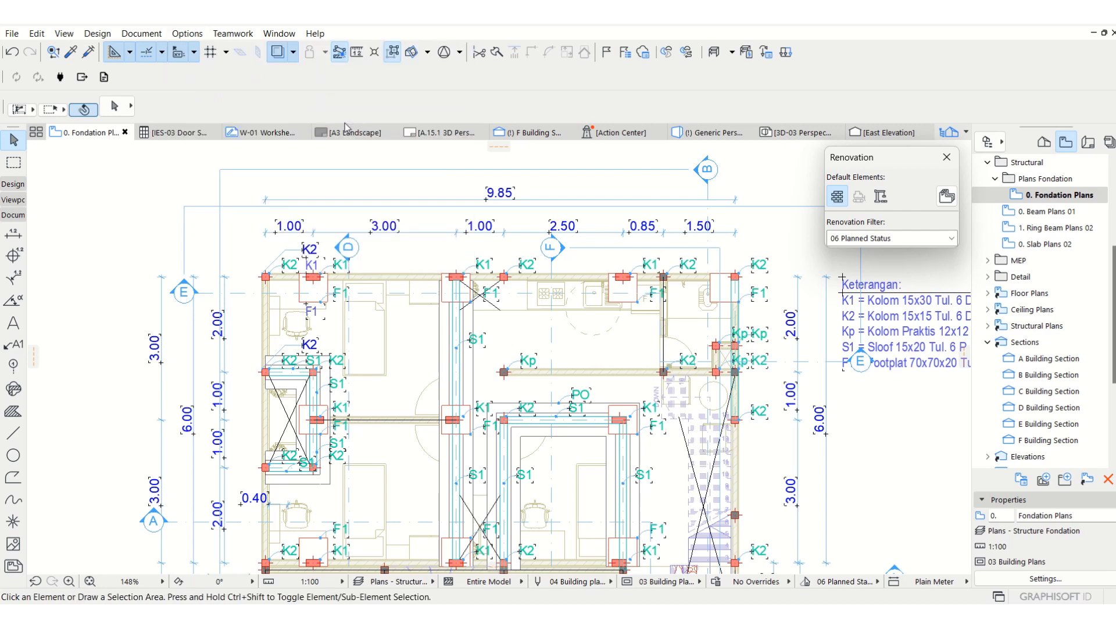
click(605, 100)
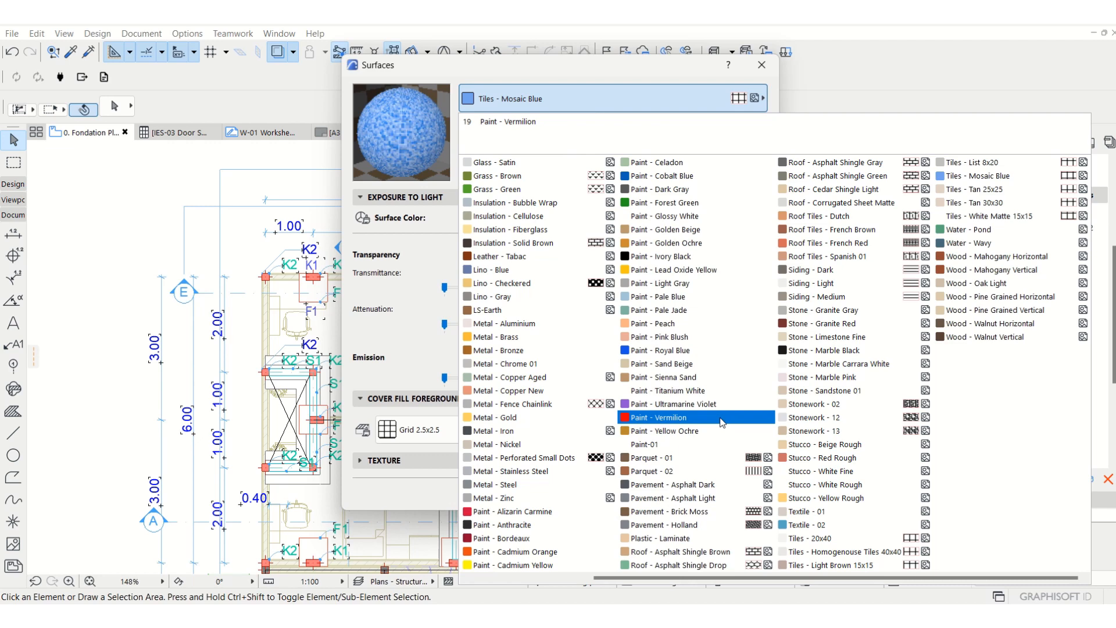
scroll(721, 422, up, 1)
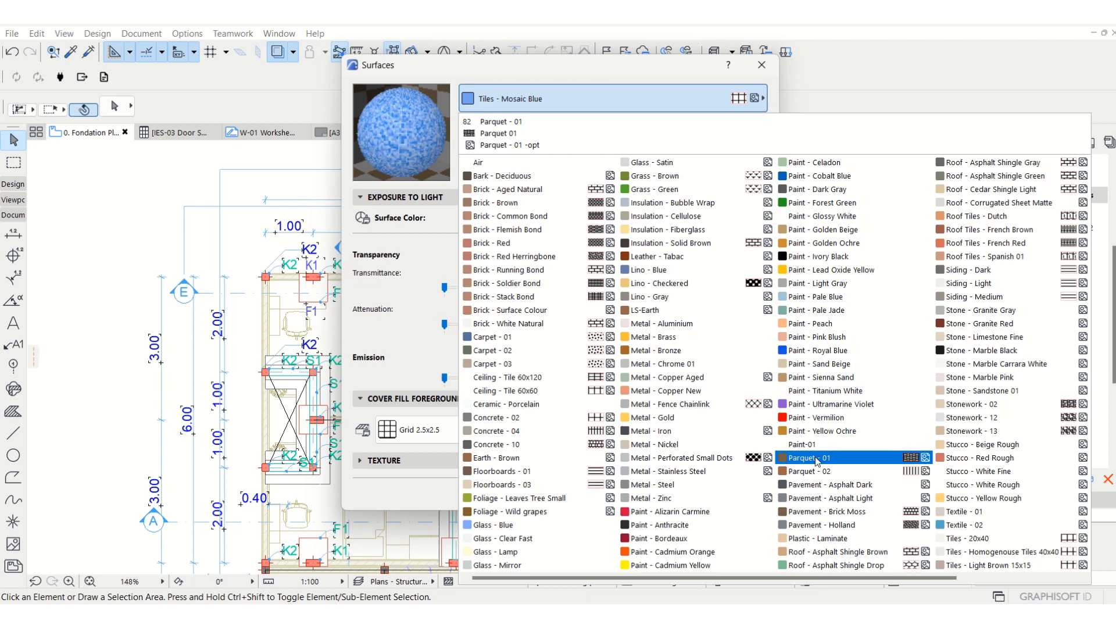
scroll(817, 463, down, 1)
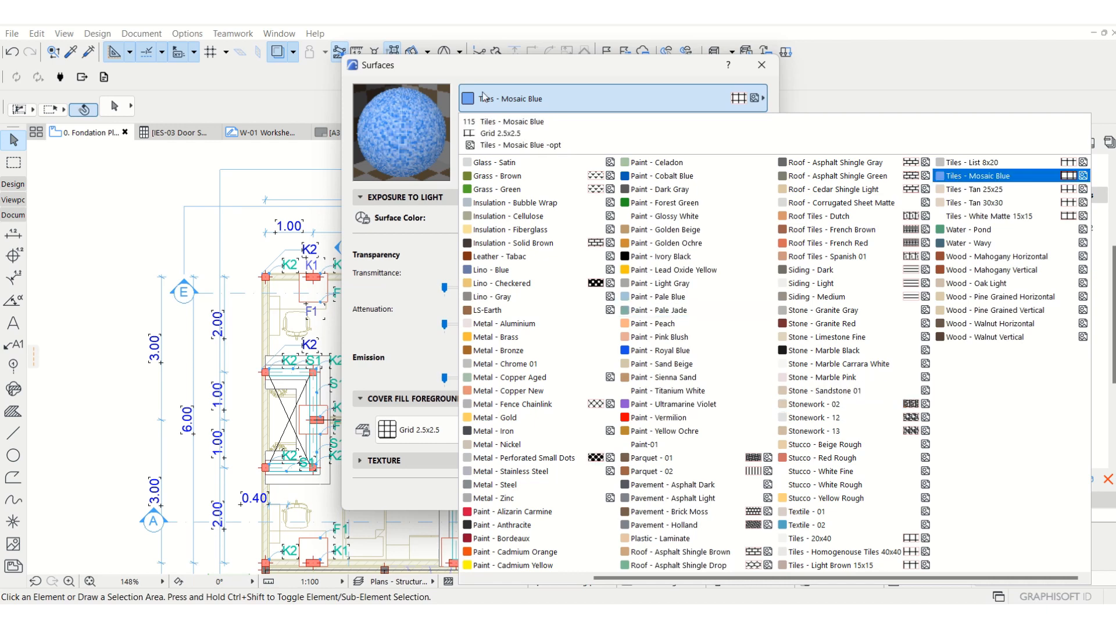
key(Escape)
key(Escape)
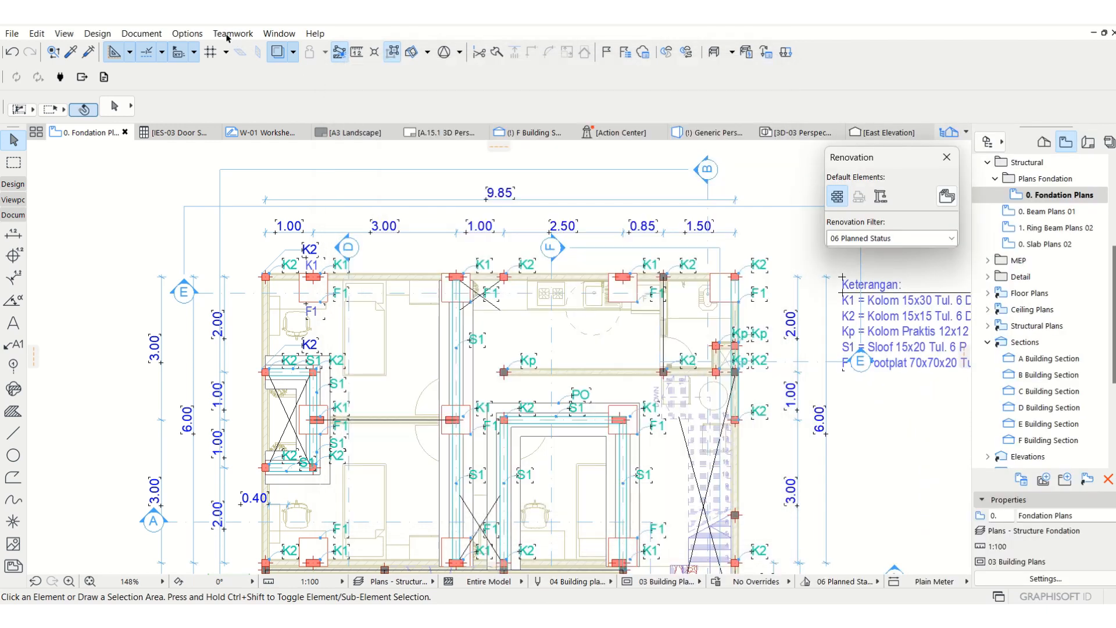
Open the Building Materials settings and examine the definitions of Gravel and Pondasi Batu Kali.
click(187, 33)
mouse_move(224, 51)
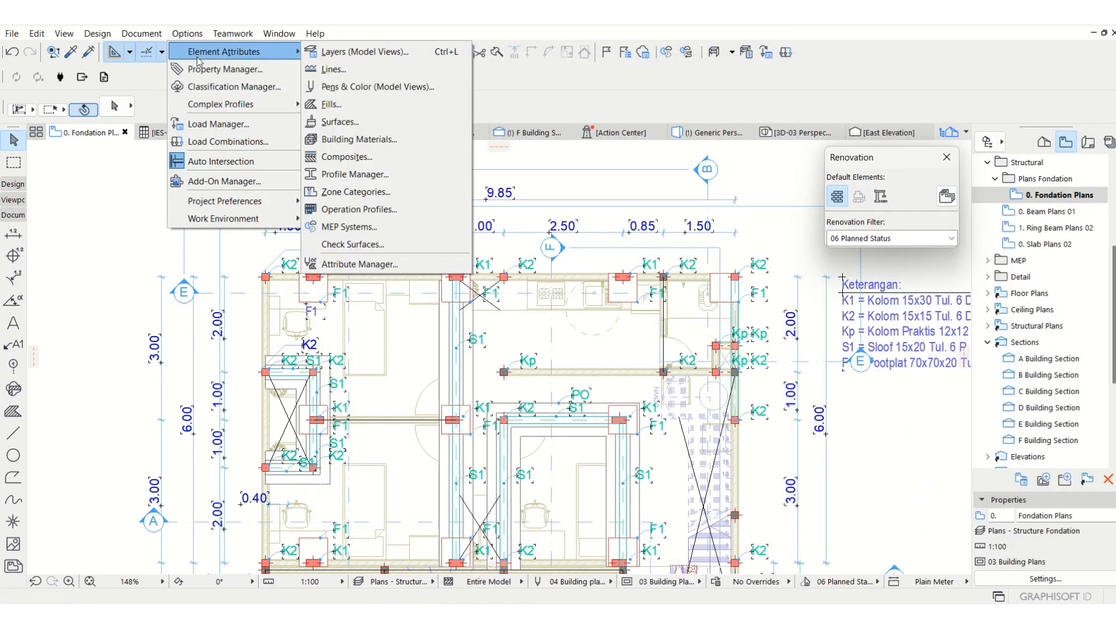
click(361, 141)
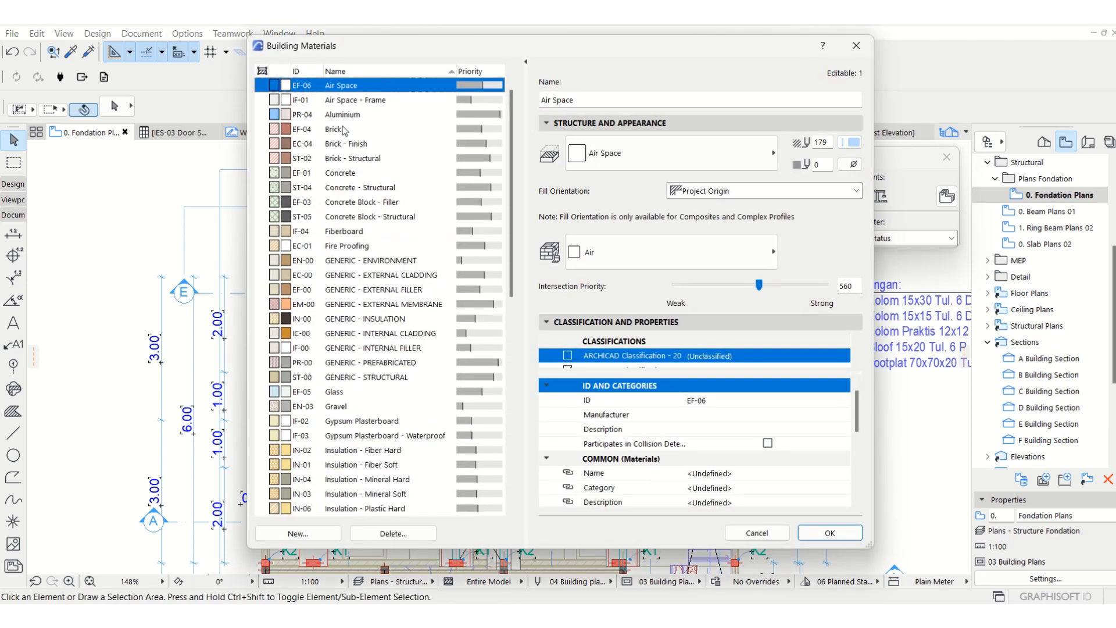
scroll(355, 279, down, 2)
scroll(355, 281, down, 4)
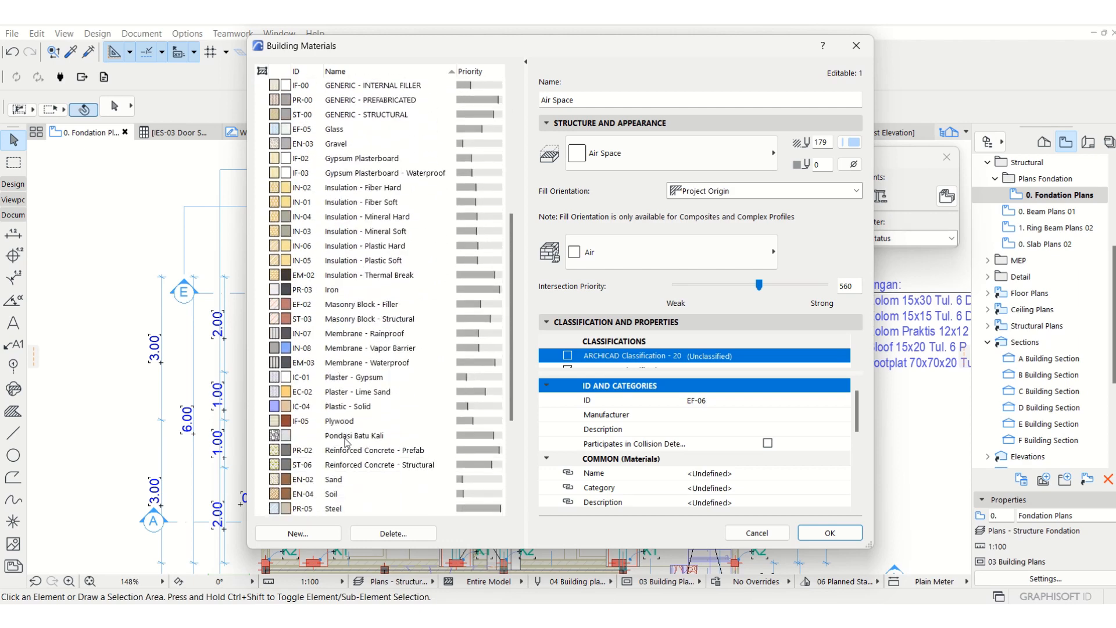
click(344, 145)
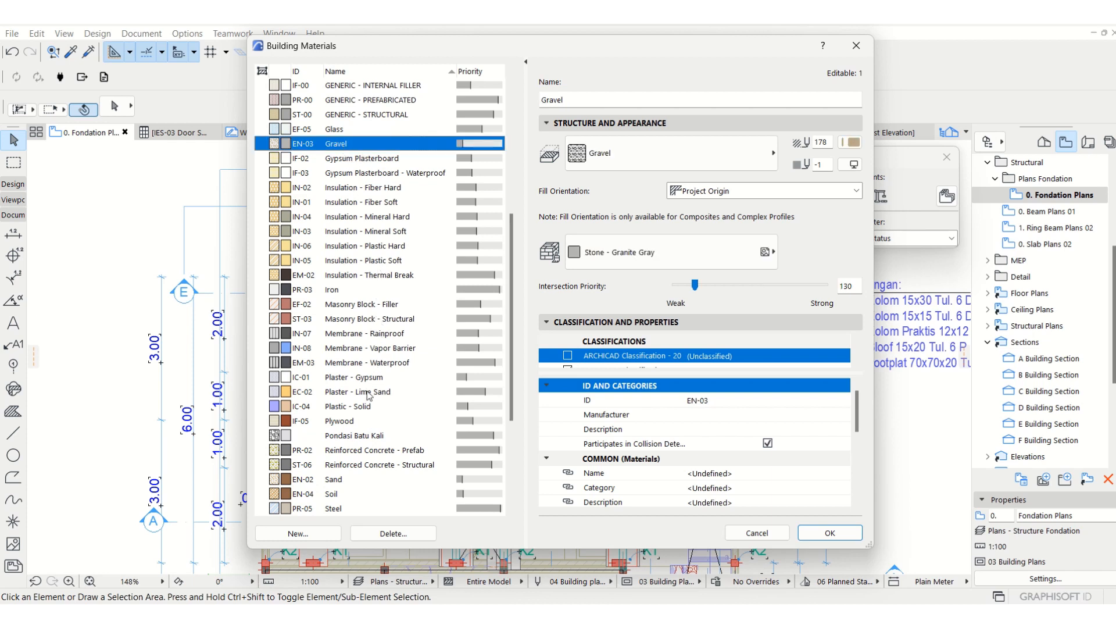
click(353, 437)
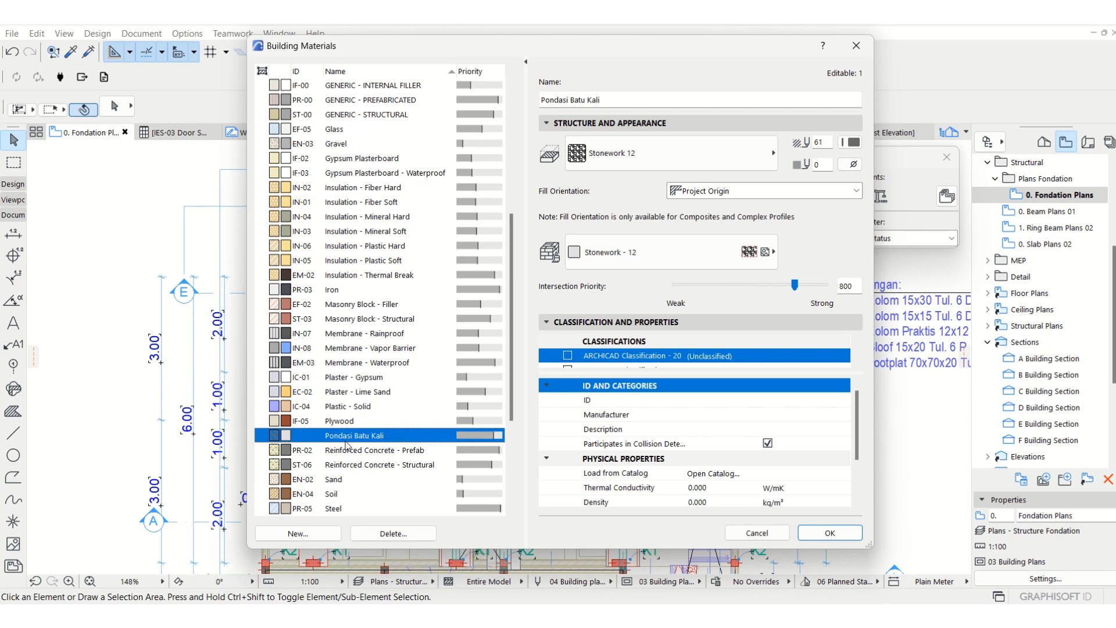
Create a new, non-duplicated building material named "Pondasi batu kali 2".
click(326, 535)
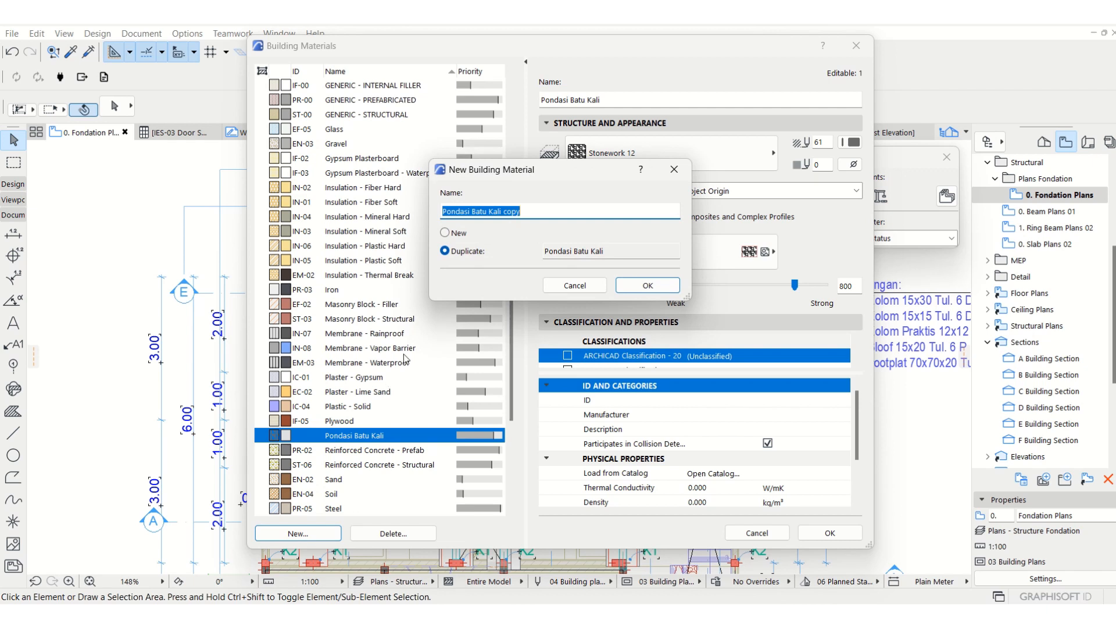
click(458, 234)
triple_click(573, 212)
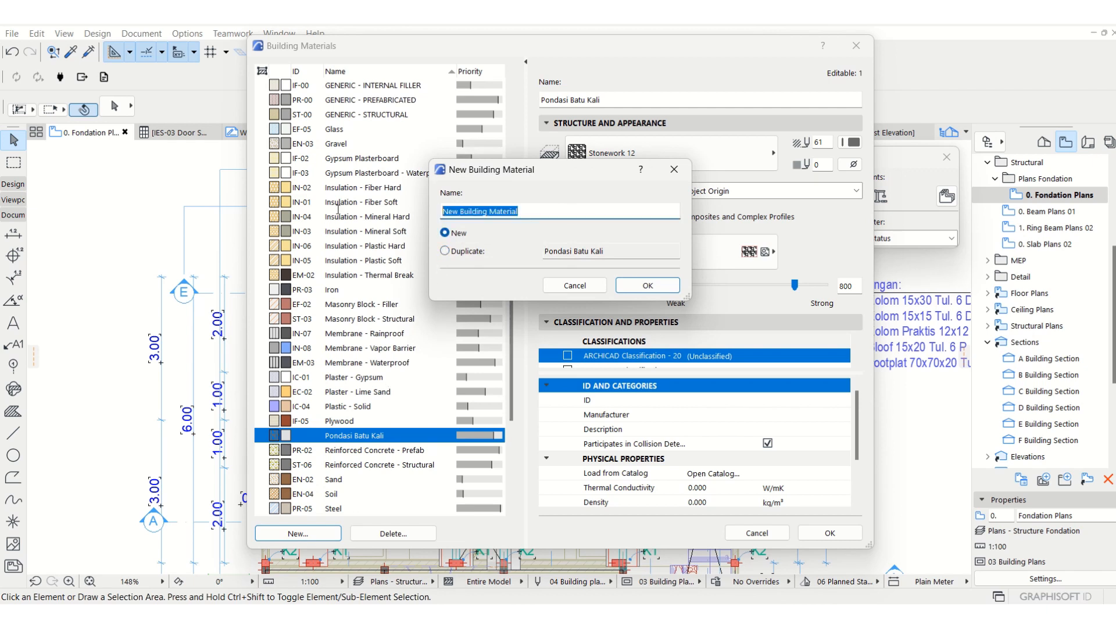
text(Pondasi batu kali 2)
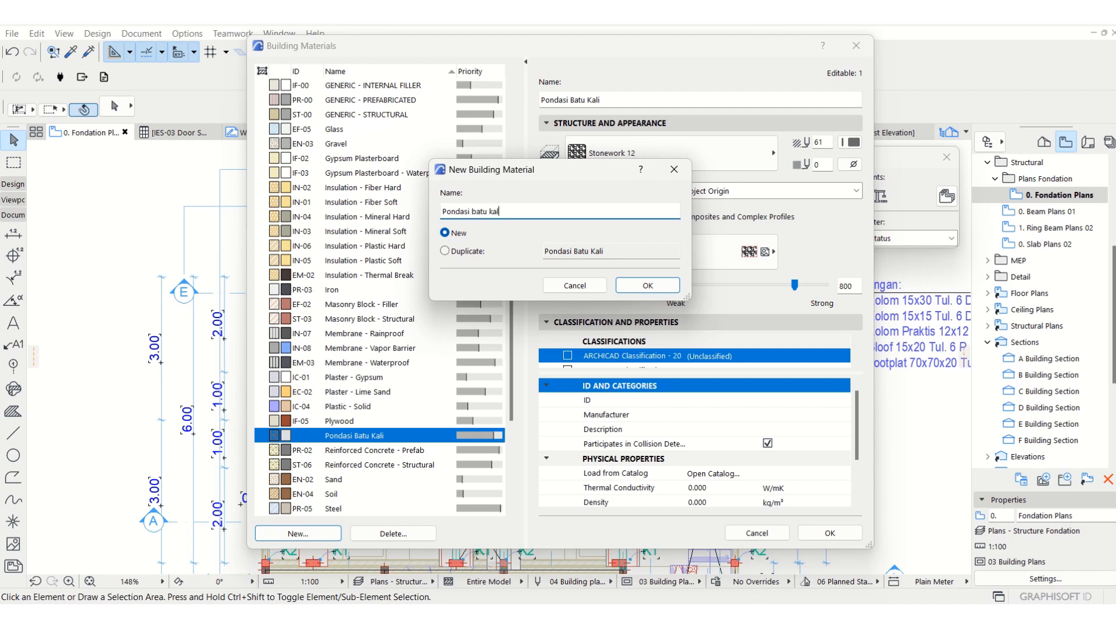
click(648, 285)
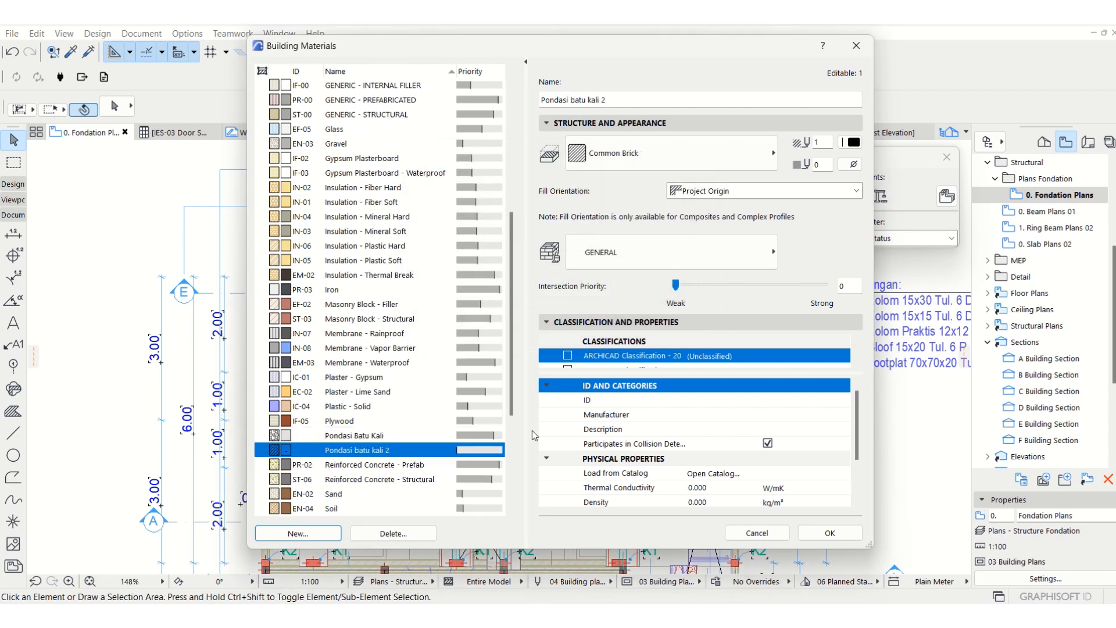
Assign the Stonework 12 cut fill and the Stonework - 12 surface to Pondasi batu kali 2.
click(661, 157)
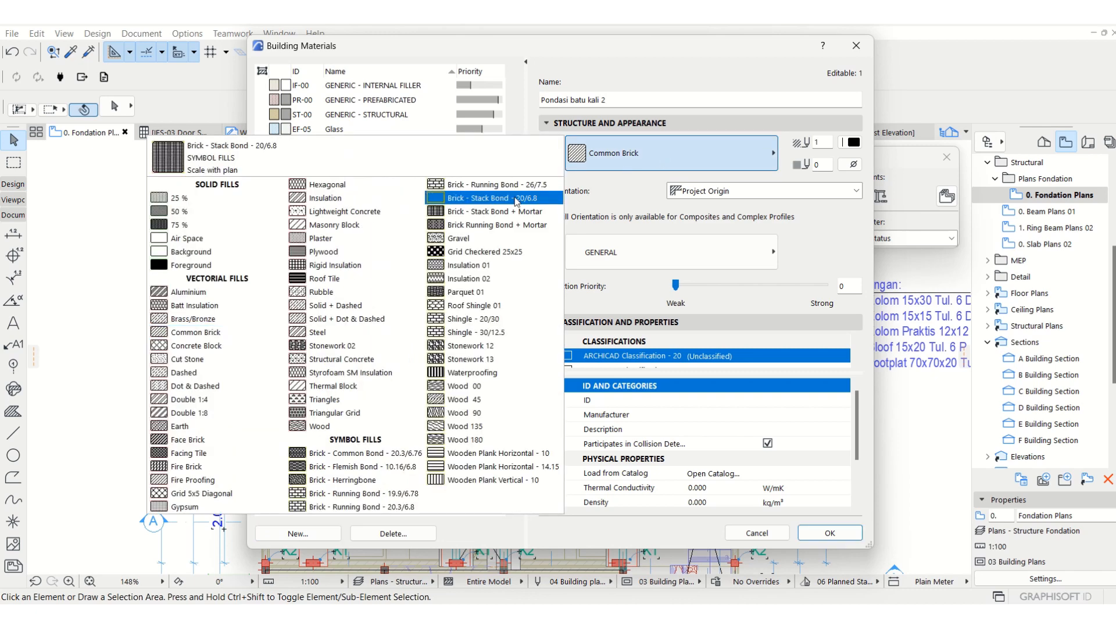
click(487, 347)
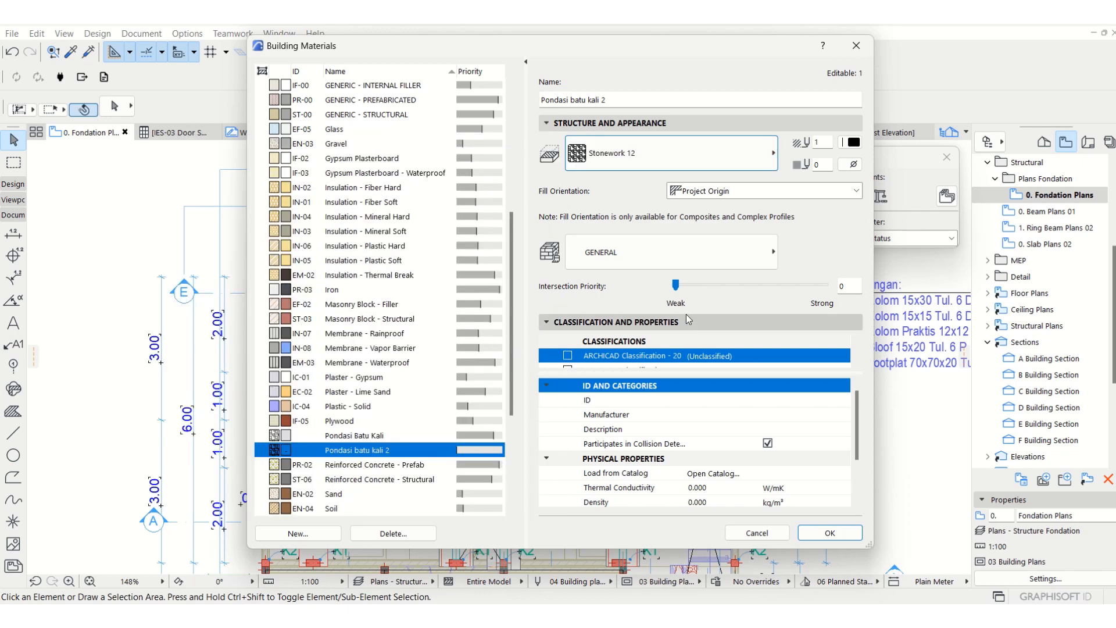
click(622, 255)
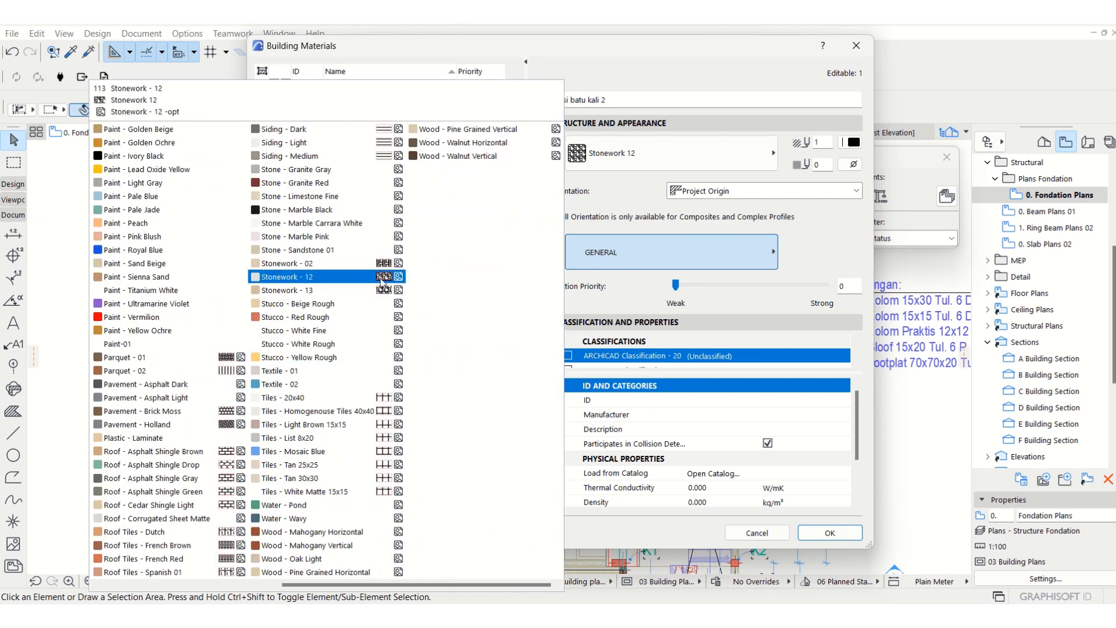
click(382, 278)
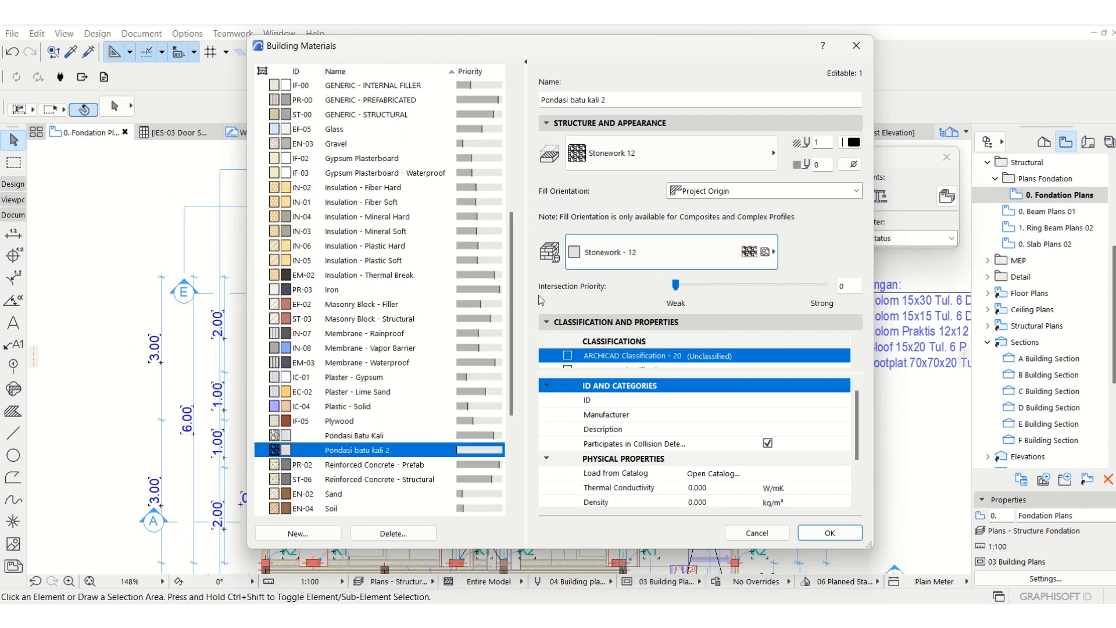
Set the intersection priority of Pondasi batu kali 2 to 800.
click(355, 445)
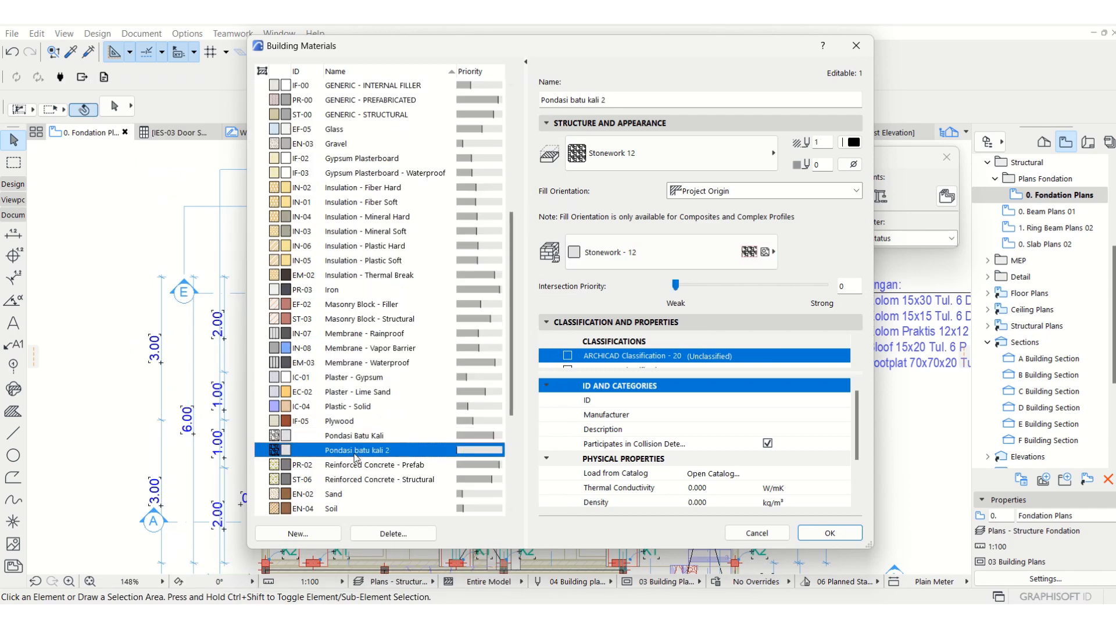
drag(676, 284, 781, 289)
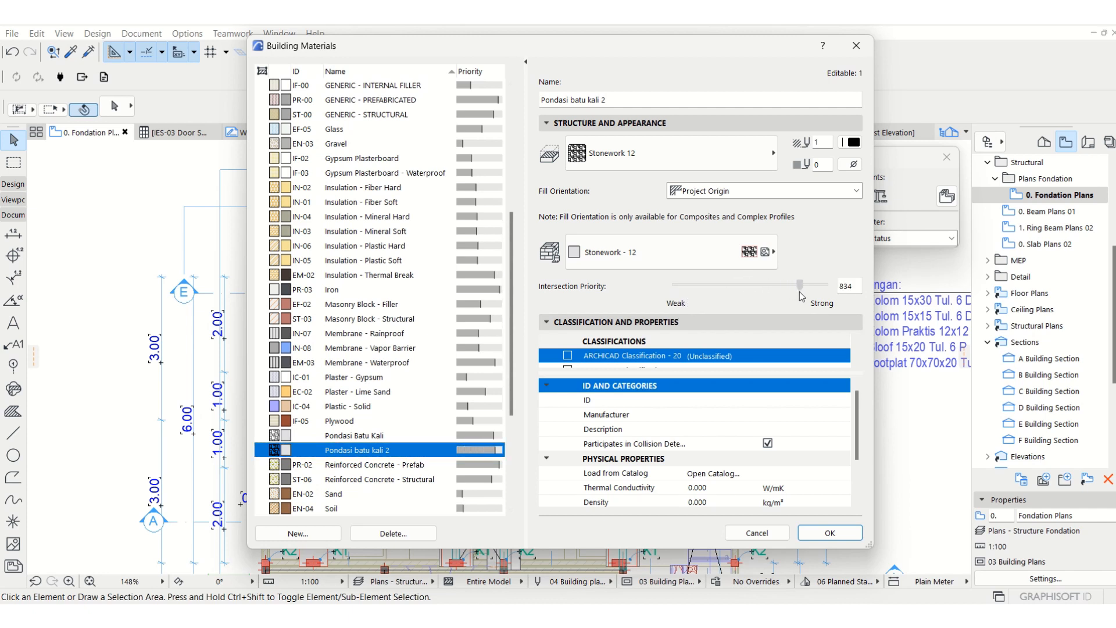
click(342, 436)
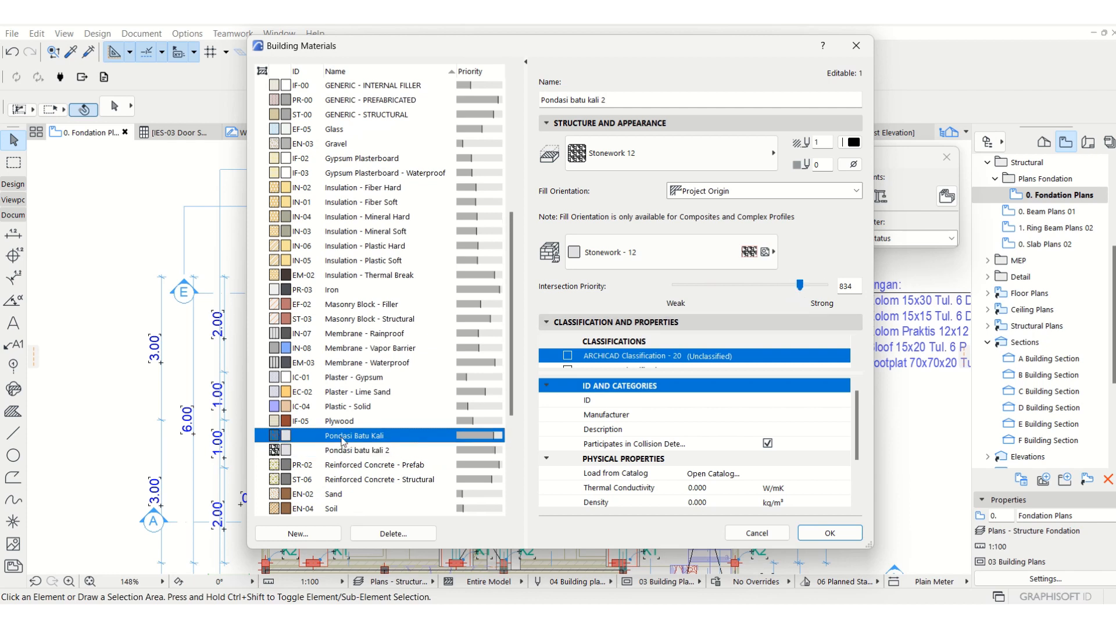
click(356, 452)
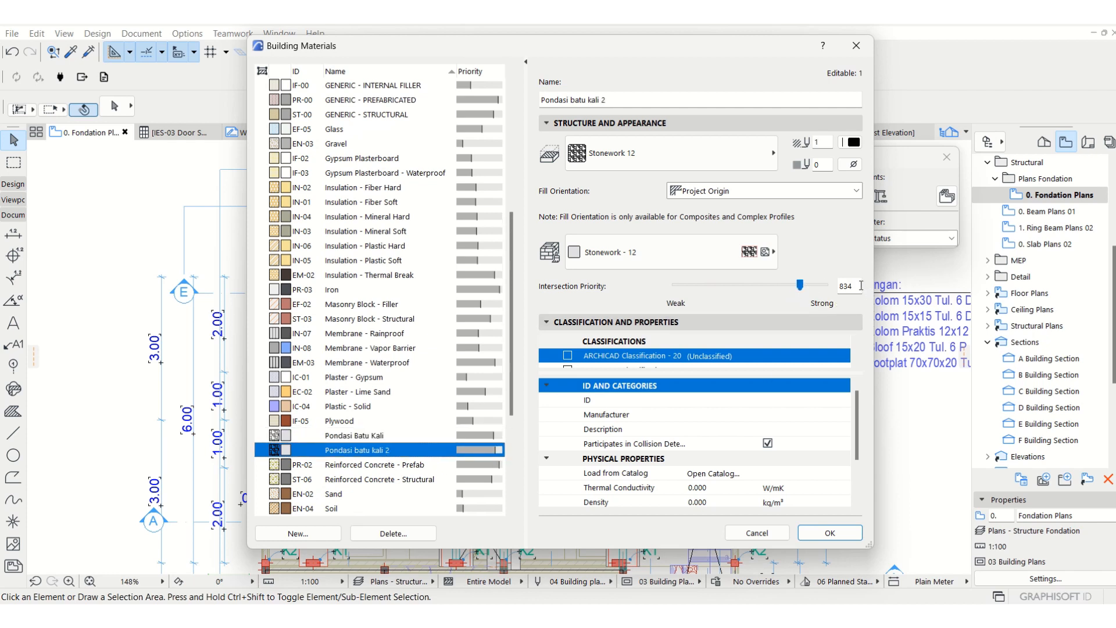
double_click(861, 285)
text(800)
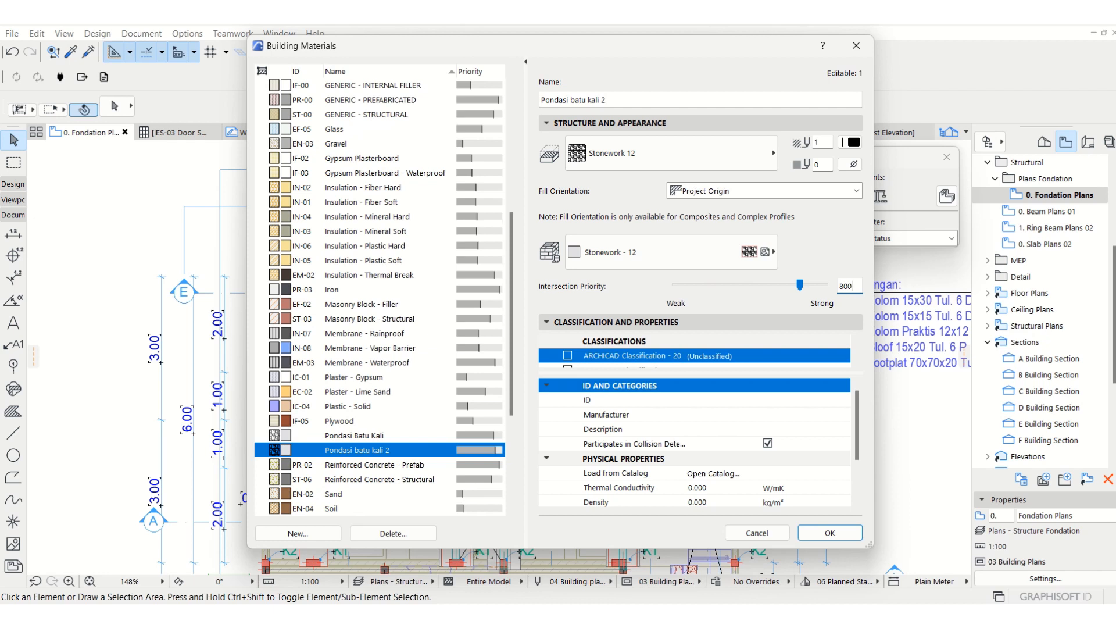
Compare the settings of Pondasi Batu Kali and Pondasi batu kali 2, and examine Sand and the other building materials.
click(370, 437)
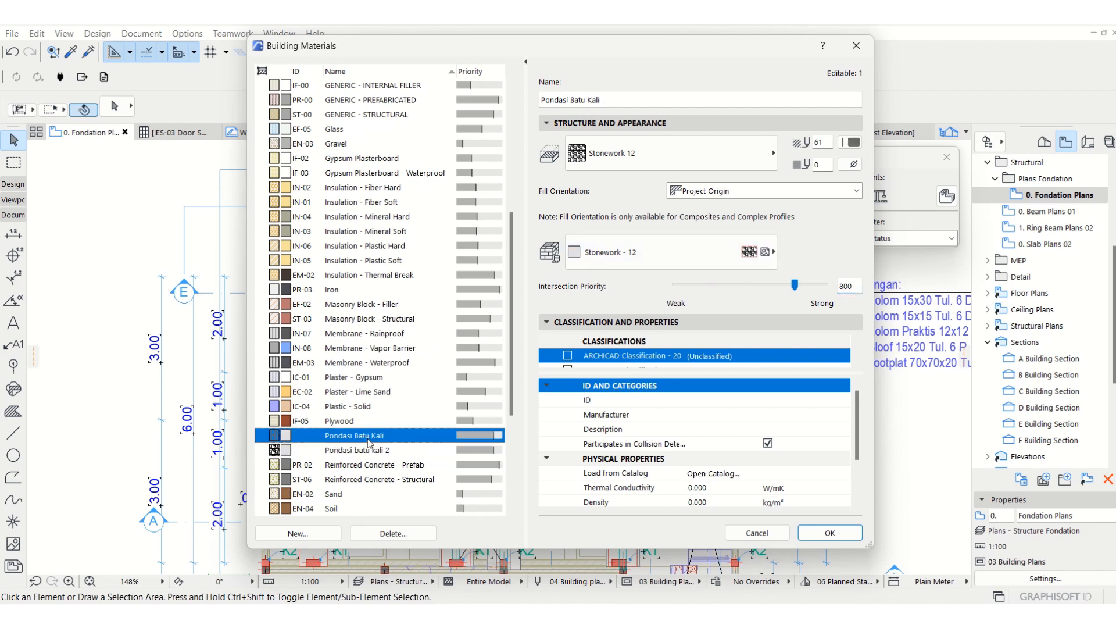
click(361, 452)
click(357, 436)
scroll(362, 470, down, 3)
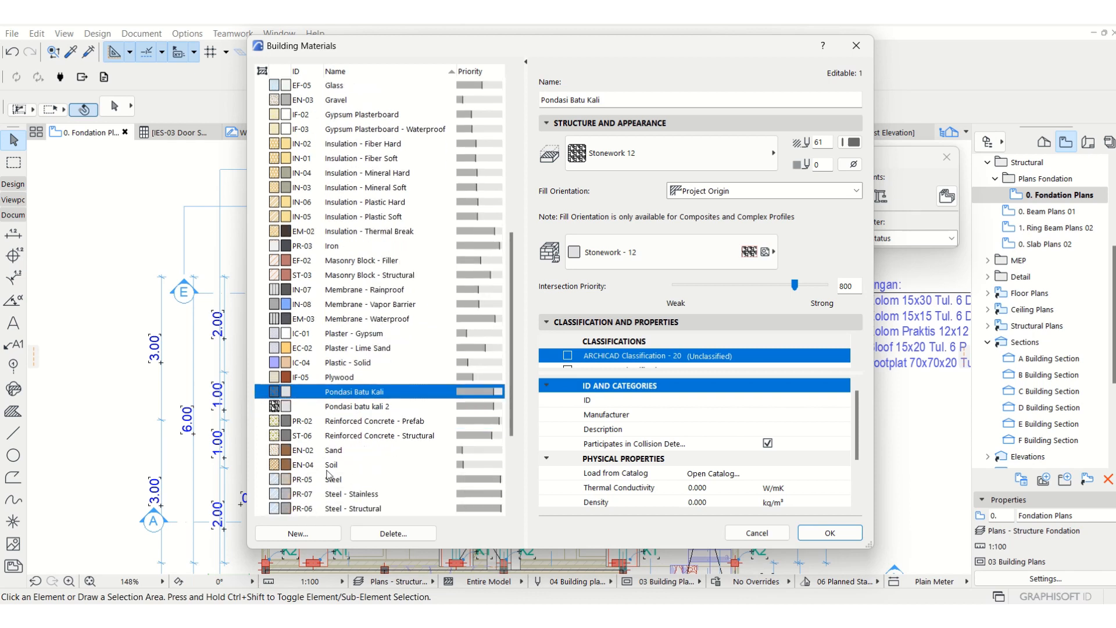
click(301, 453)
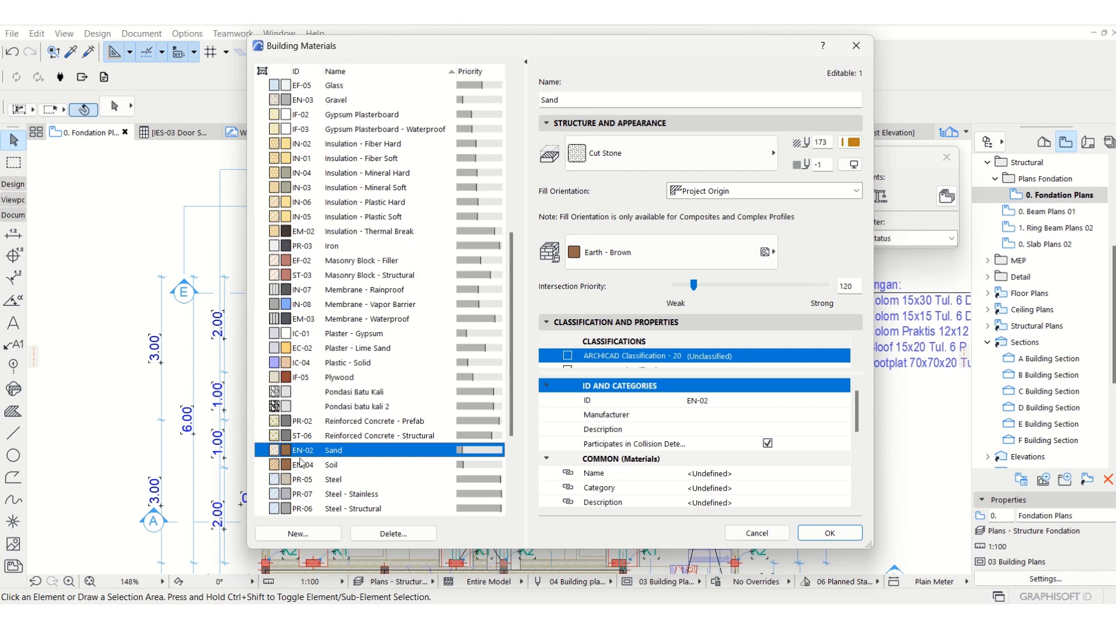
scroll(307, 456, up, 3)
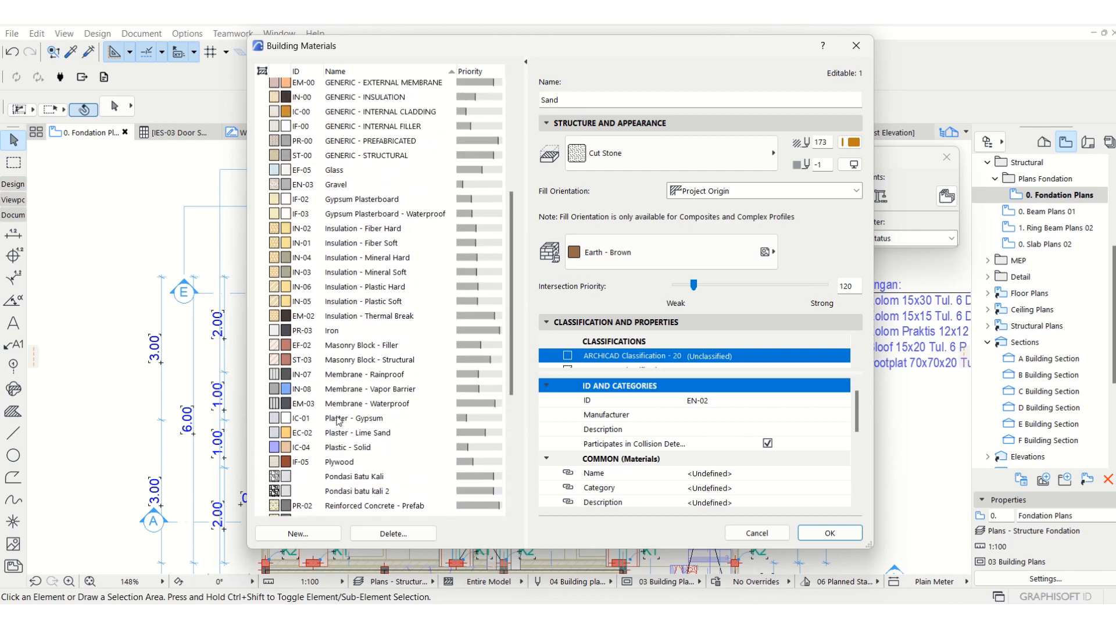
scroll(339, 420, up, 2)
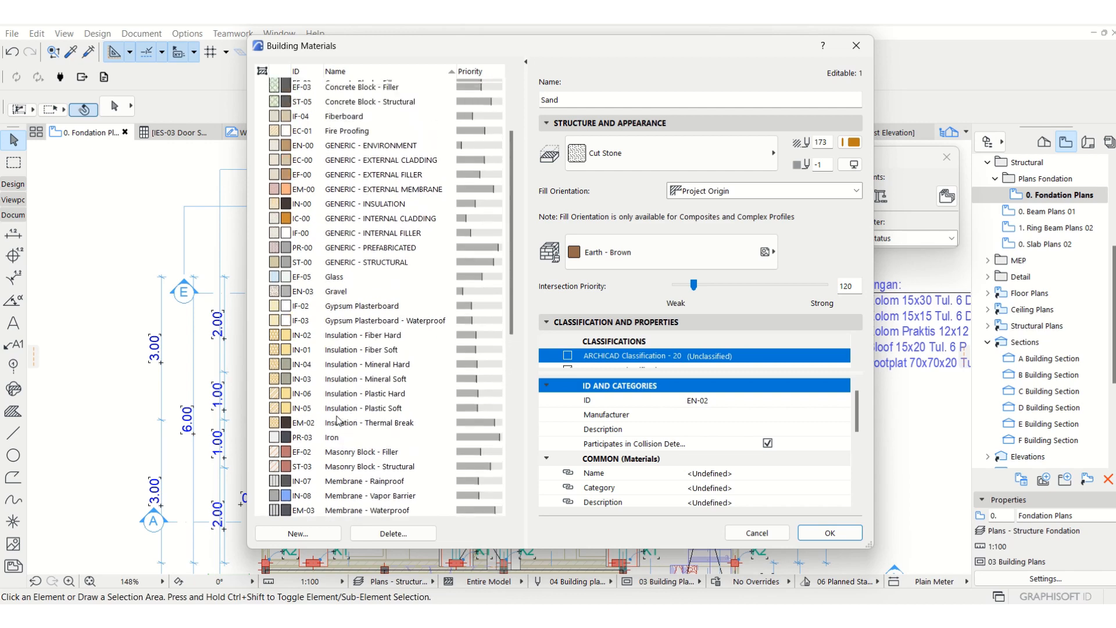
scroll(340, 420, down, 5)
scroll(339, 419, down, 2)
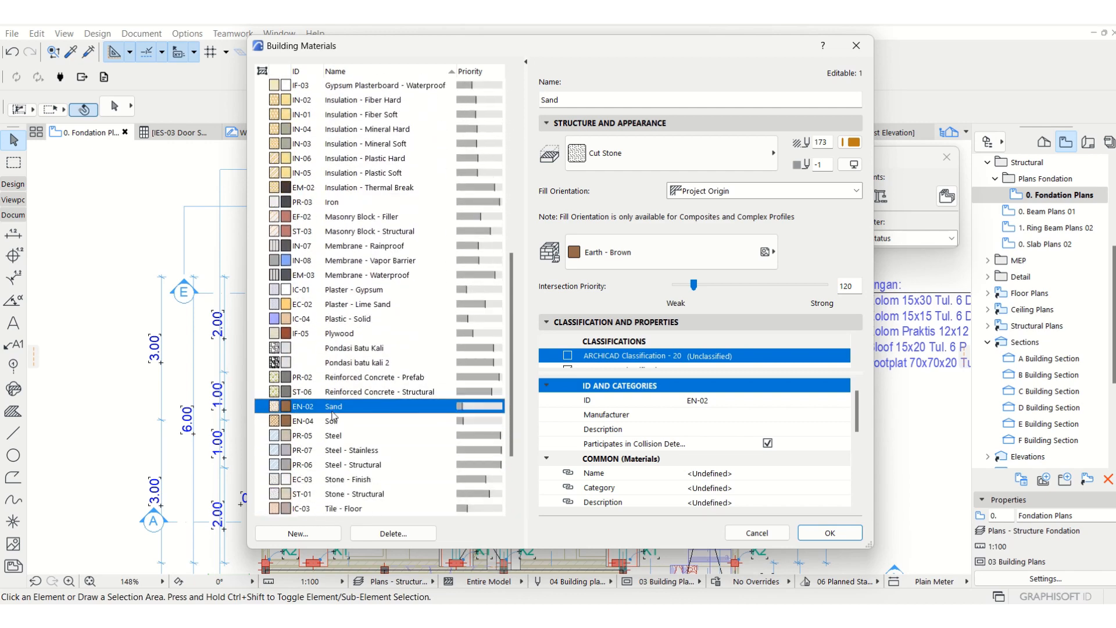
Review the materials' IDs and set the ID of both Pondasi batu kali 2 and Pondasi Batu Kali to ST.
click(304, 348)
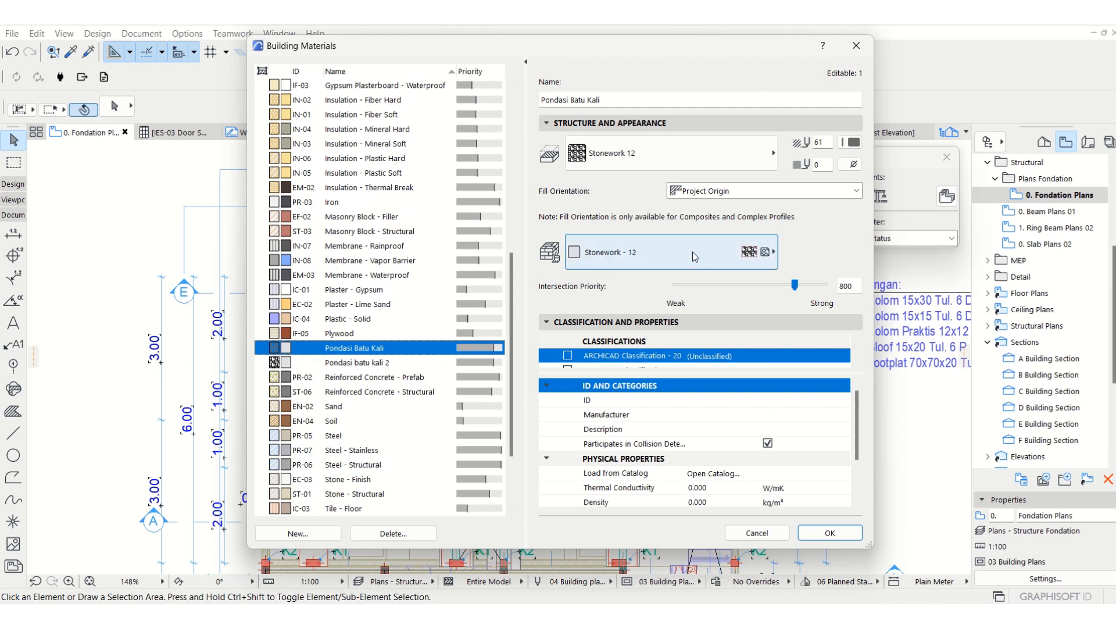
click(638, 402)
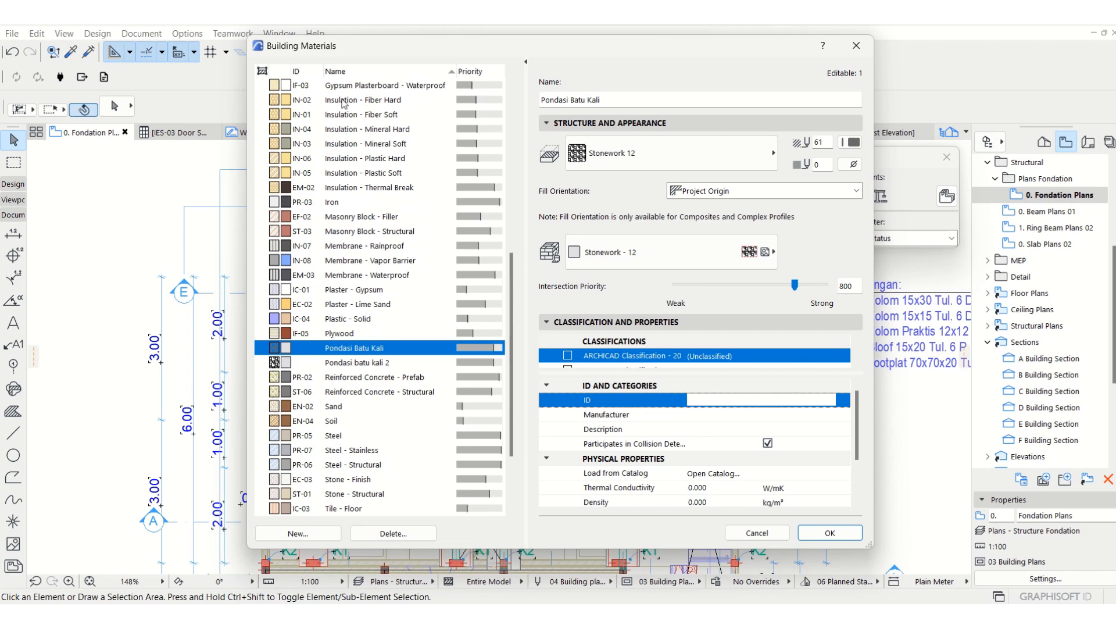
click(357, 72)
scroll(345, 359, down, 5)
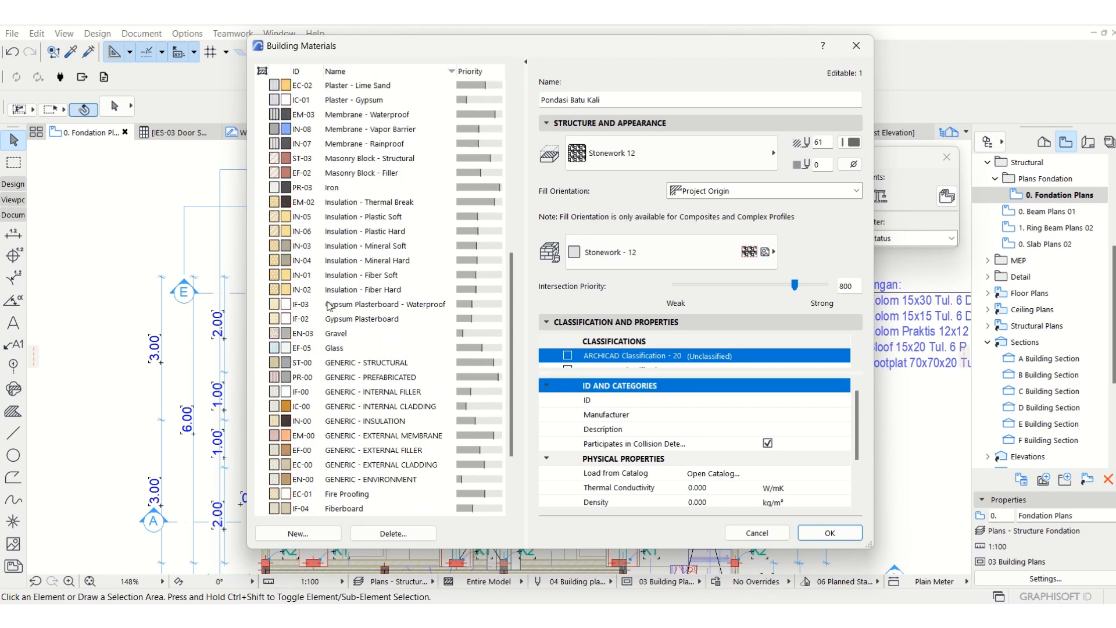
scroll(345, 359, up, 10)
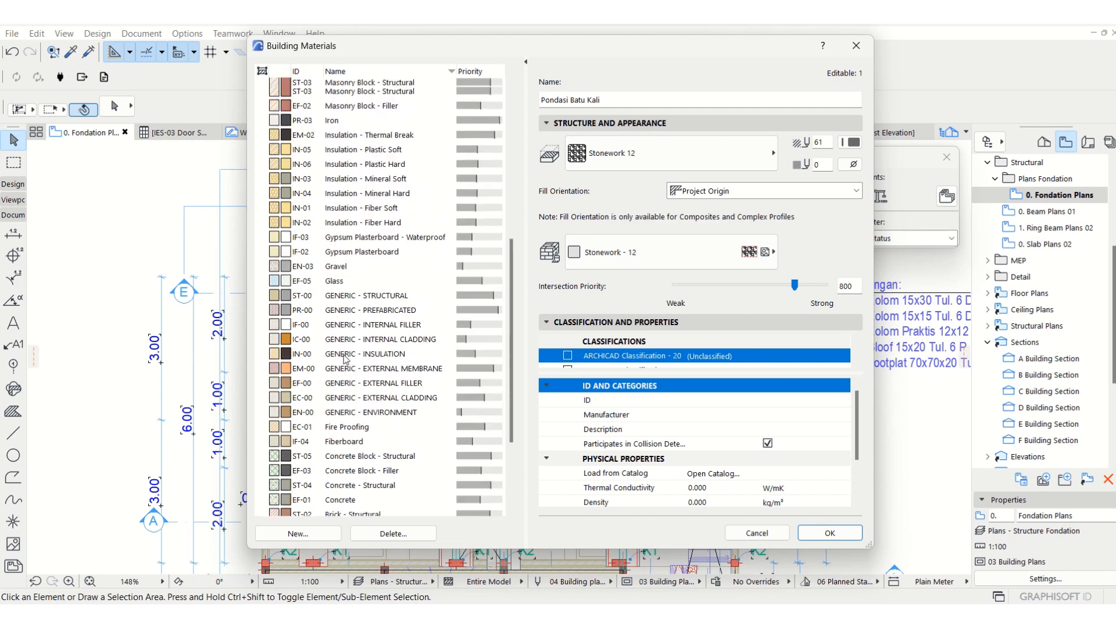
scroll(345, 359, up, 1)
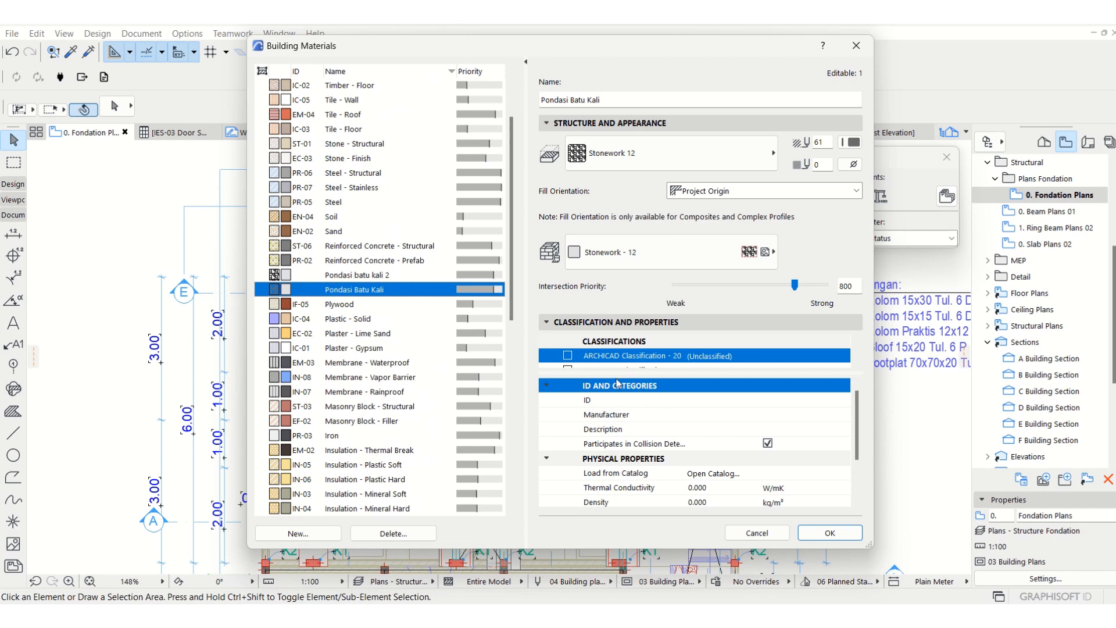
click(315, 276)
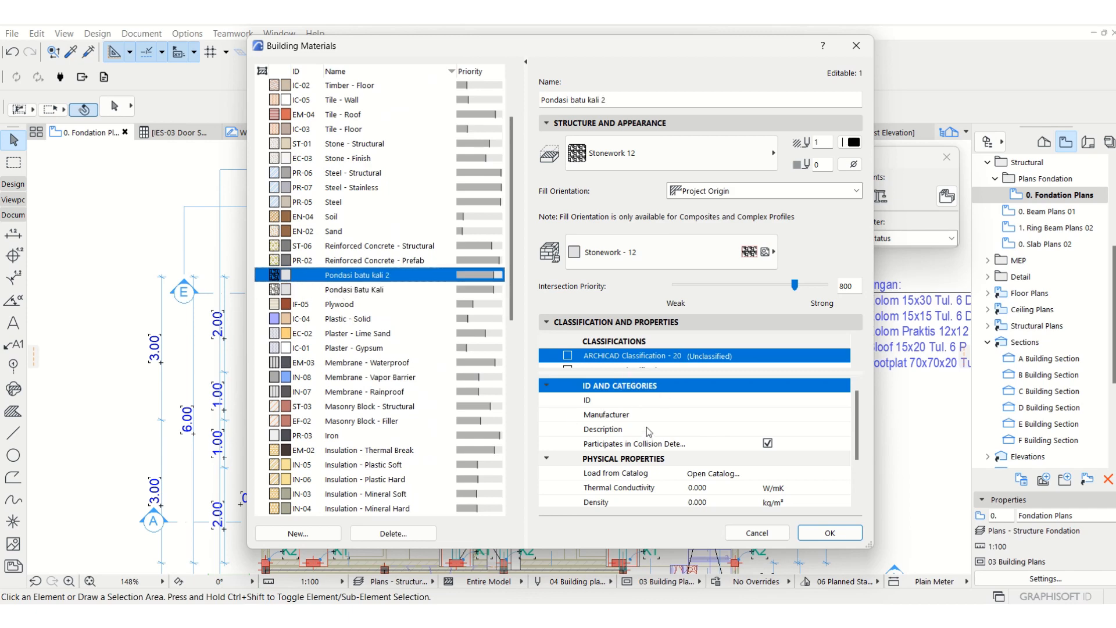
click(588, 323)
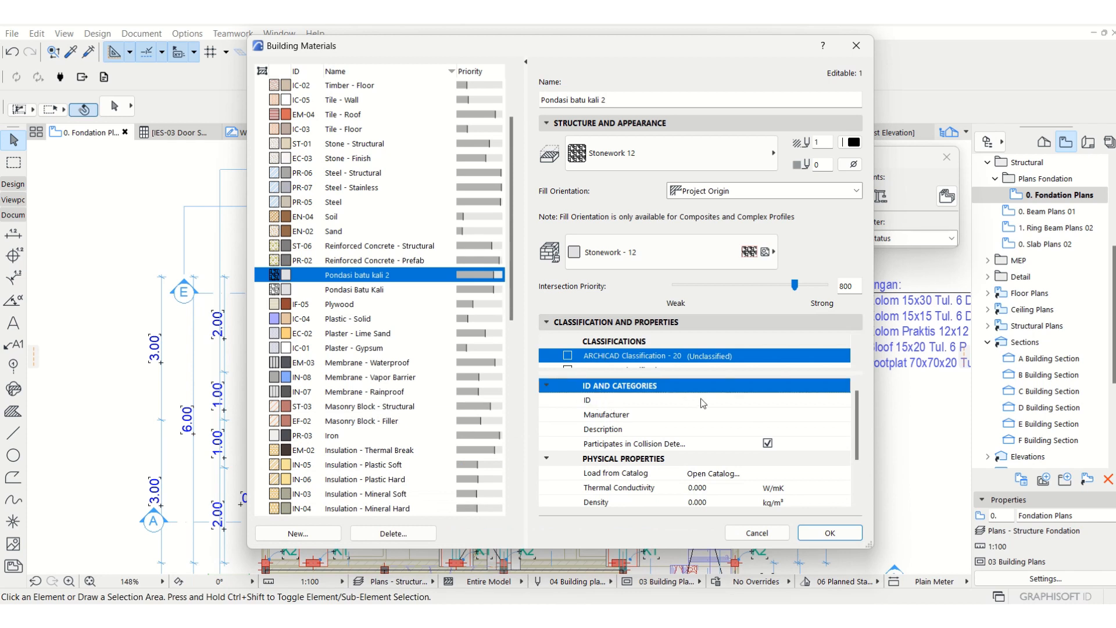
click(715, 401)
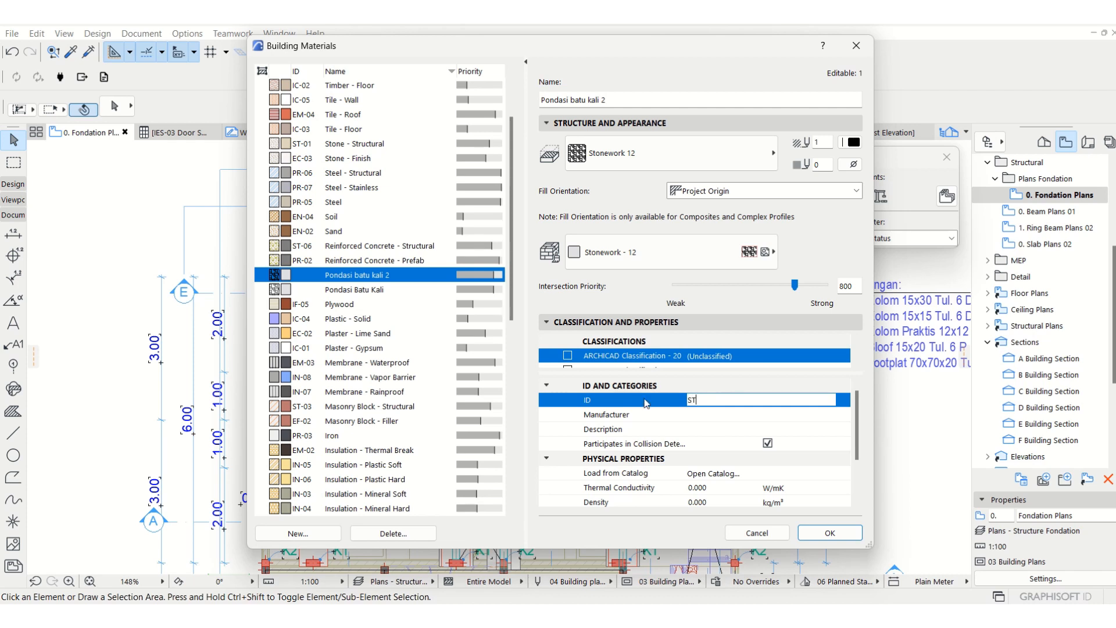
click(345, 291)
click(696, 401)
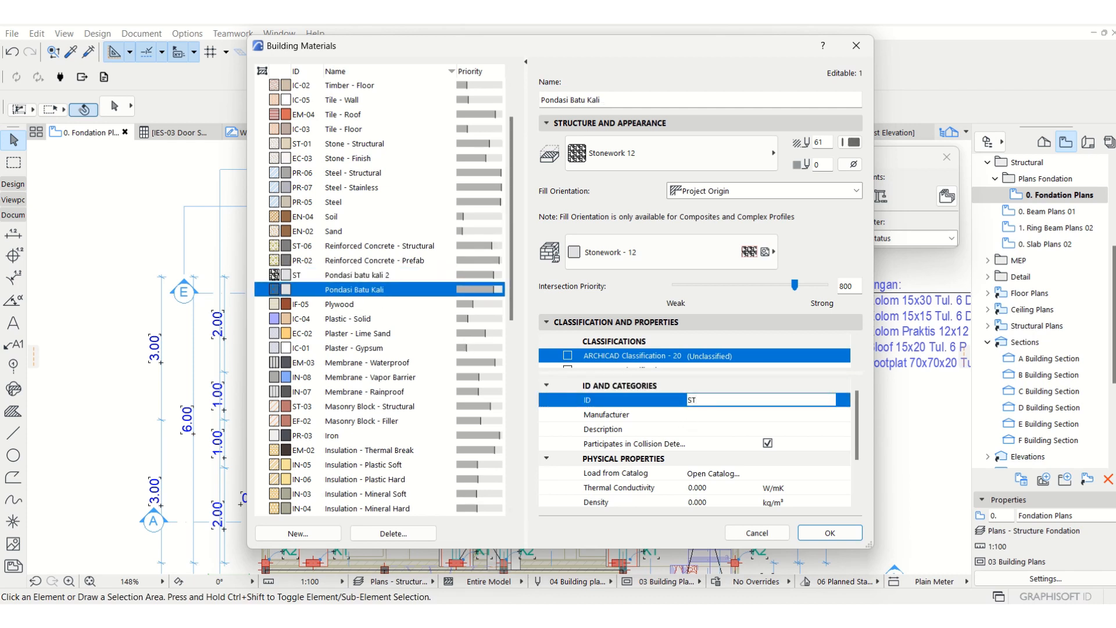
click(349, 279)
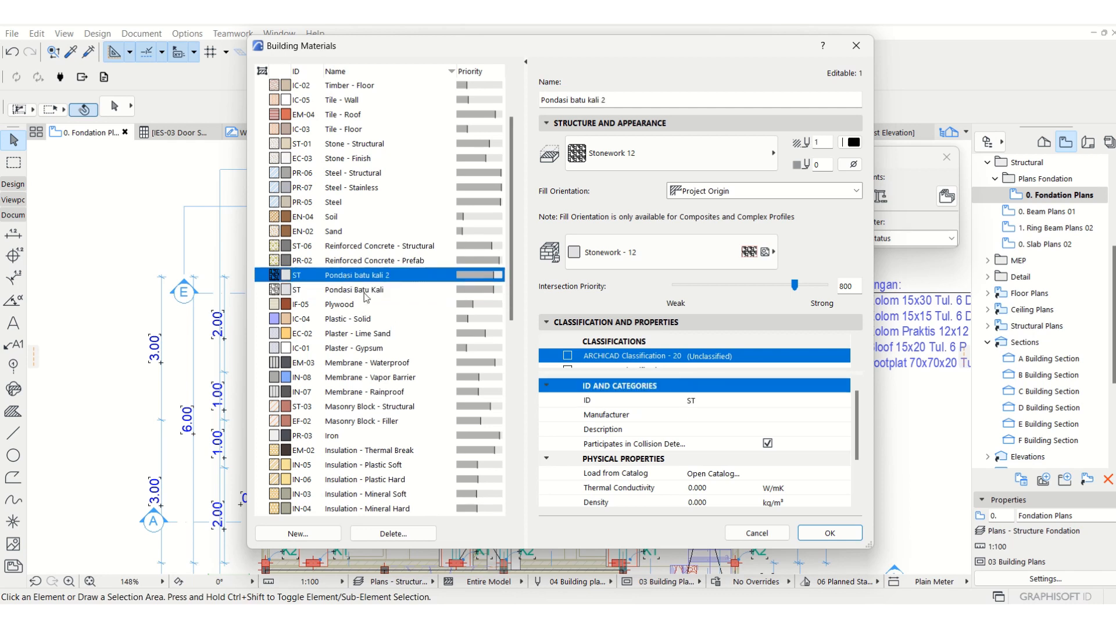
click(368, 292)
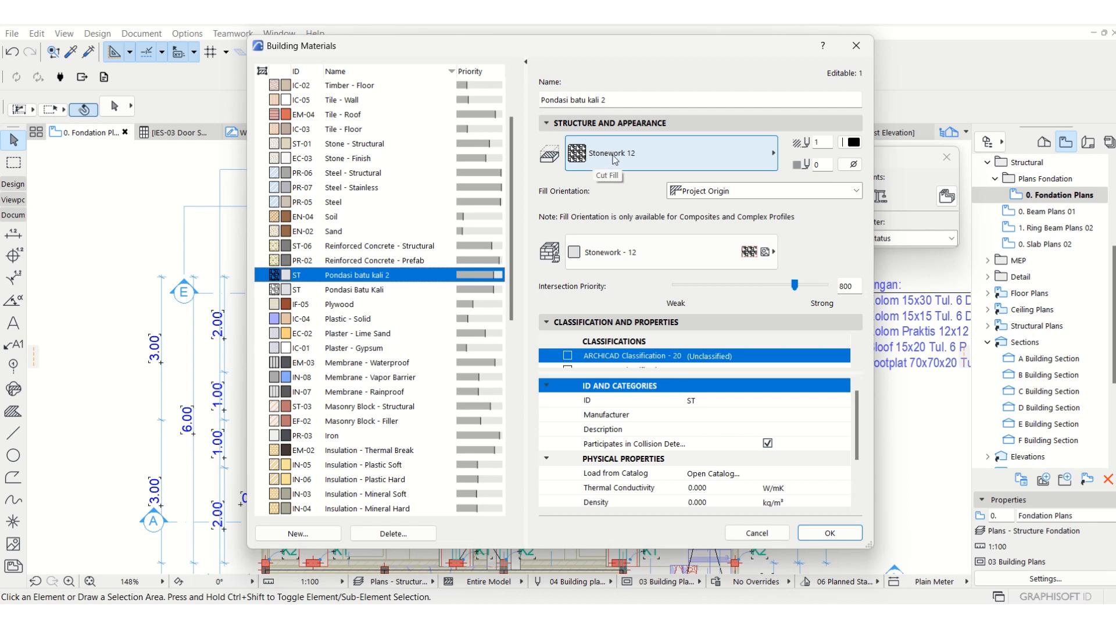
Set the cut fill pen of Pondasi batu kali 2 to 101, reselect the Stonework - 12 surface, and accept the building material settings.
click(851, 143)
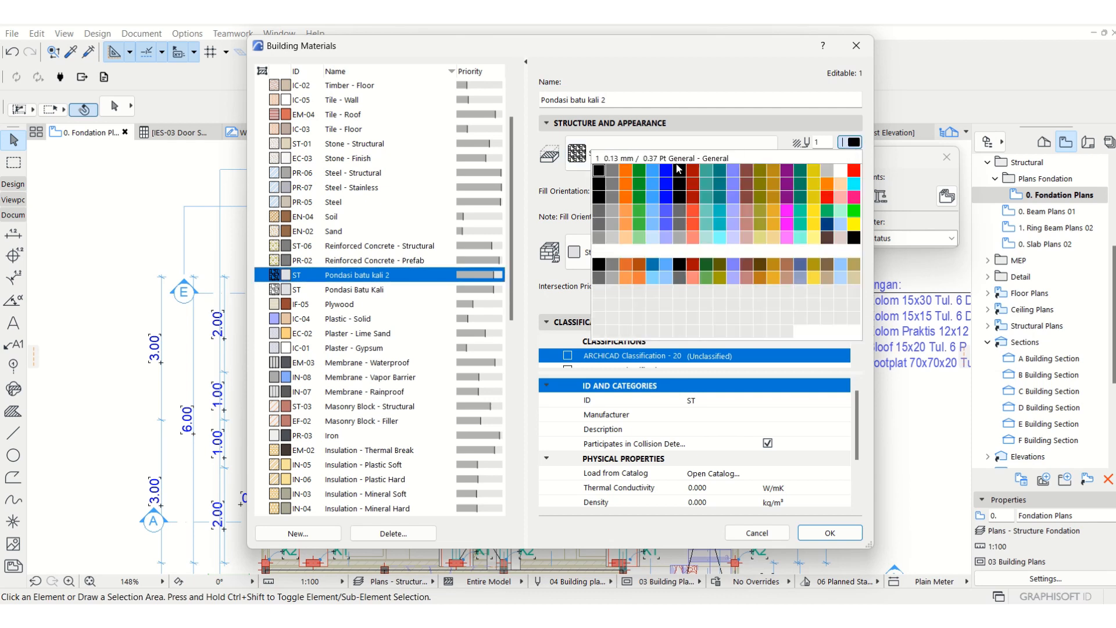
click(601, 215)
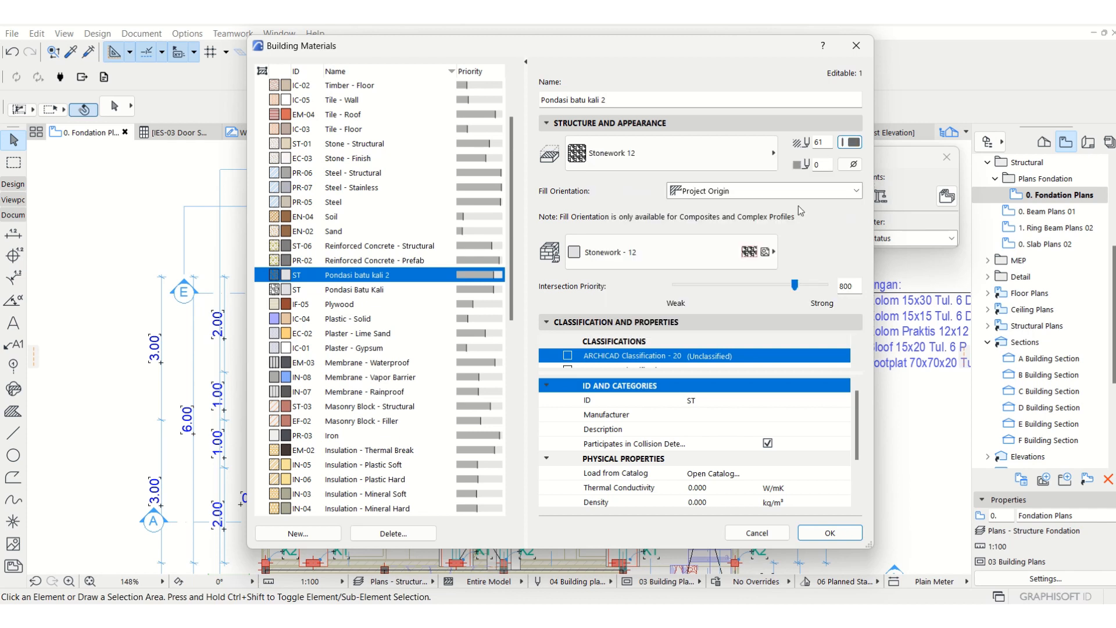
click(851, 142)
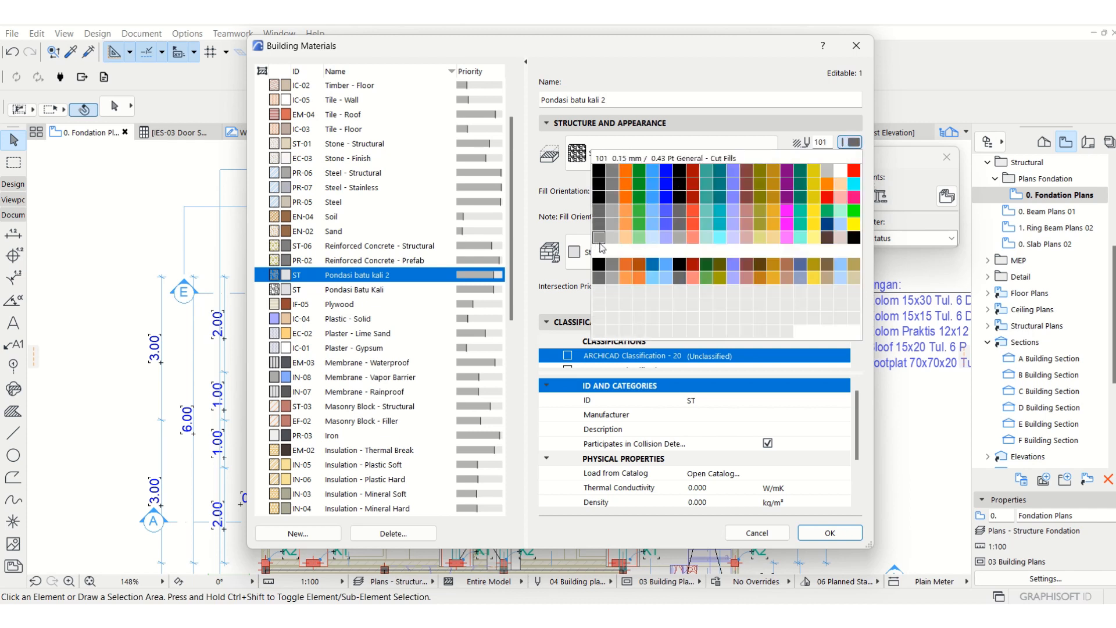
click(600, 242)
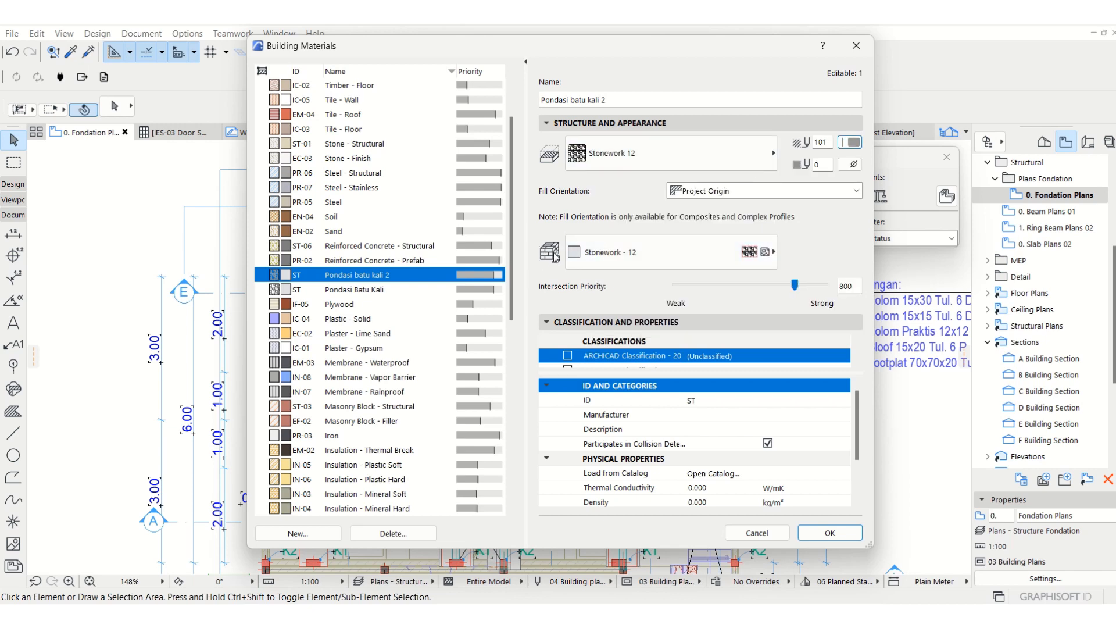
click(607, 256)
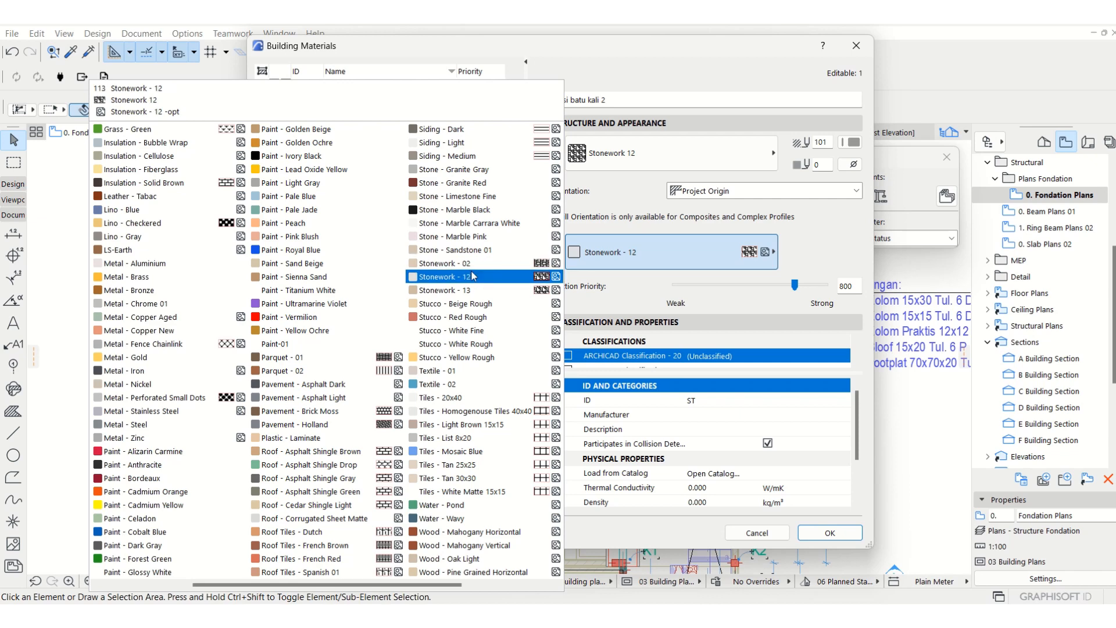
click(473, 277)
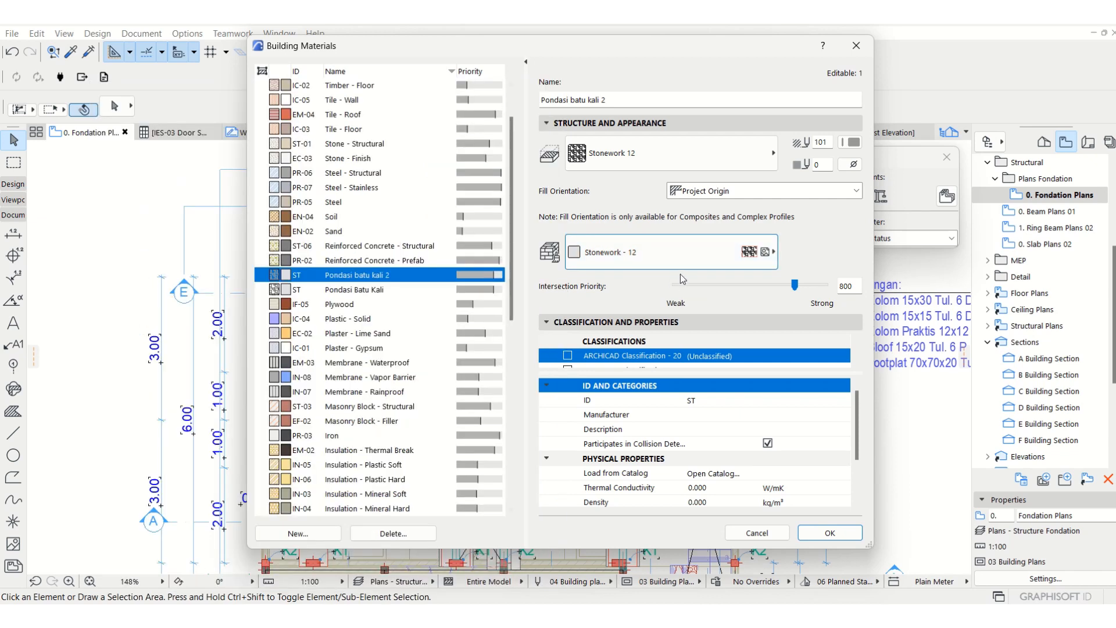
click(814, 534)
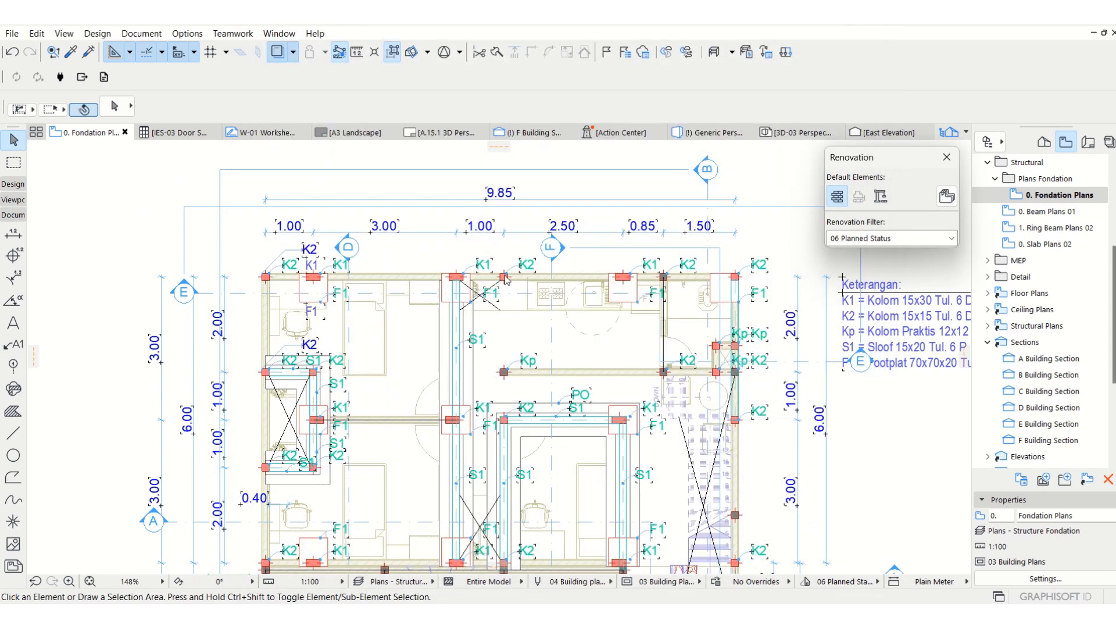
Review the complex profiles available for the Wall tool, including Pondasi Batu Kali 2.
scroll(781, 308, down, 4)
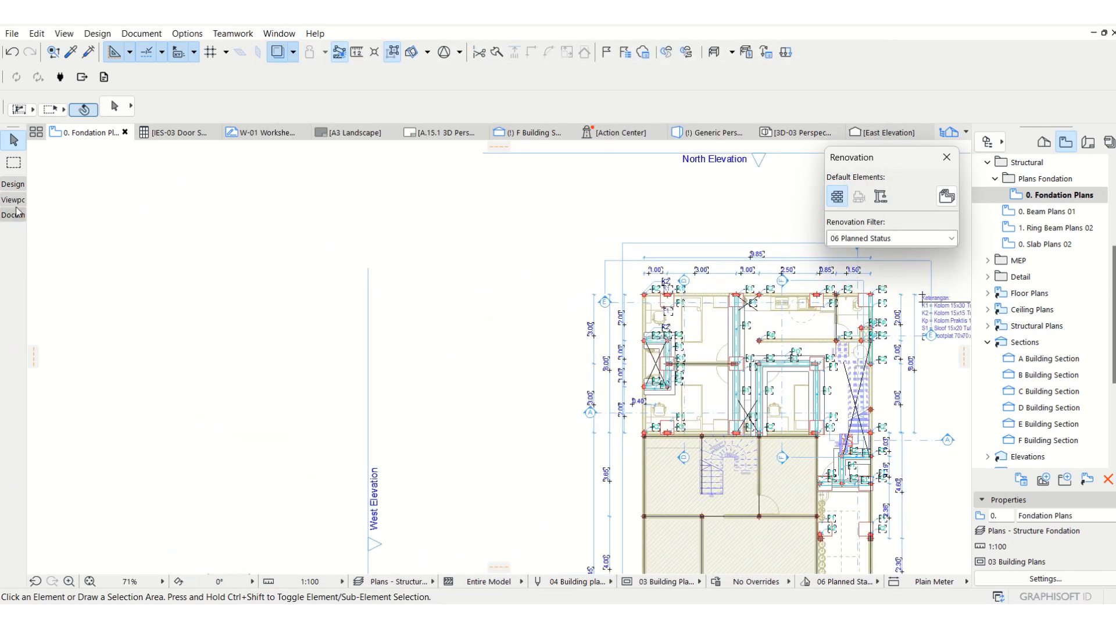
click(14, 185)
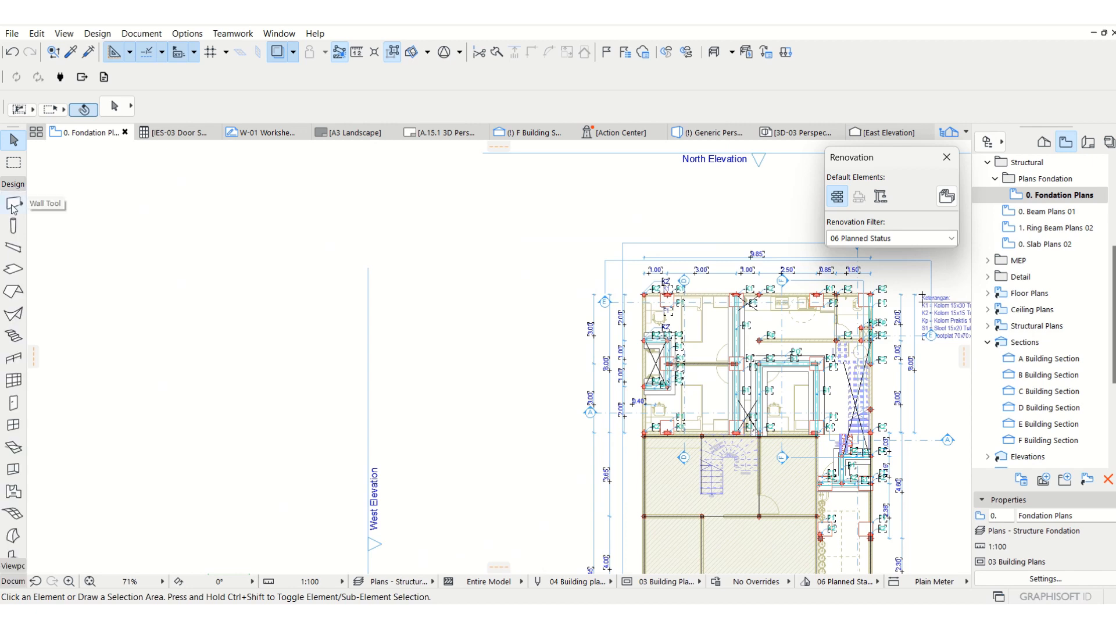
click(13, 205)
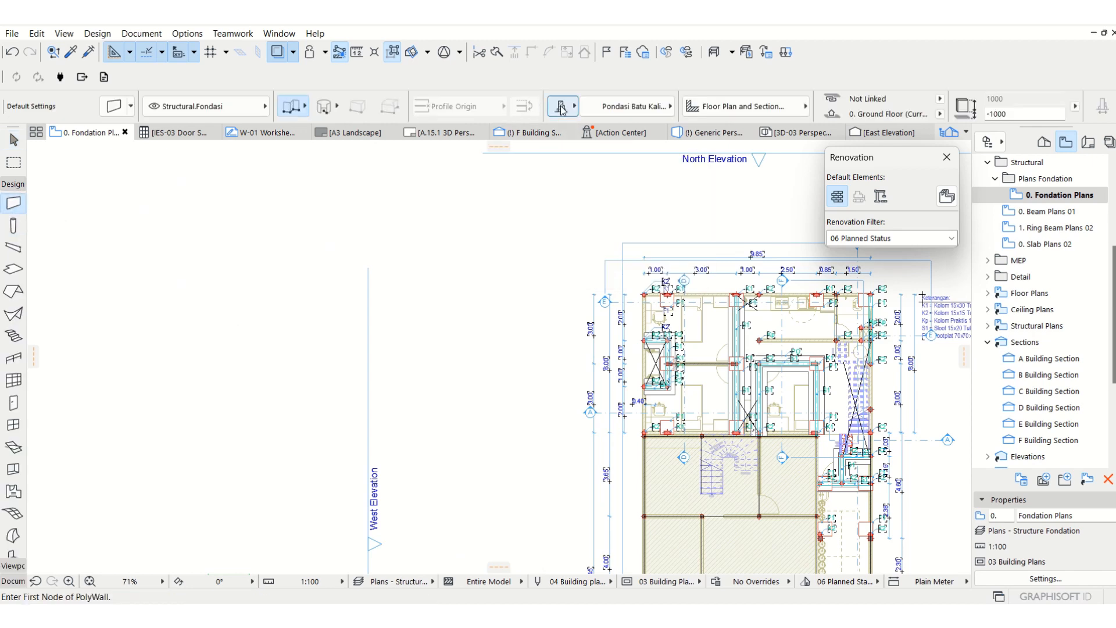
click(608, 110)
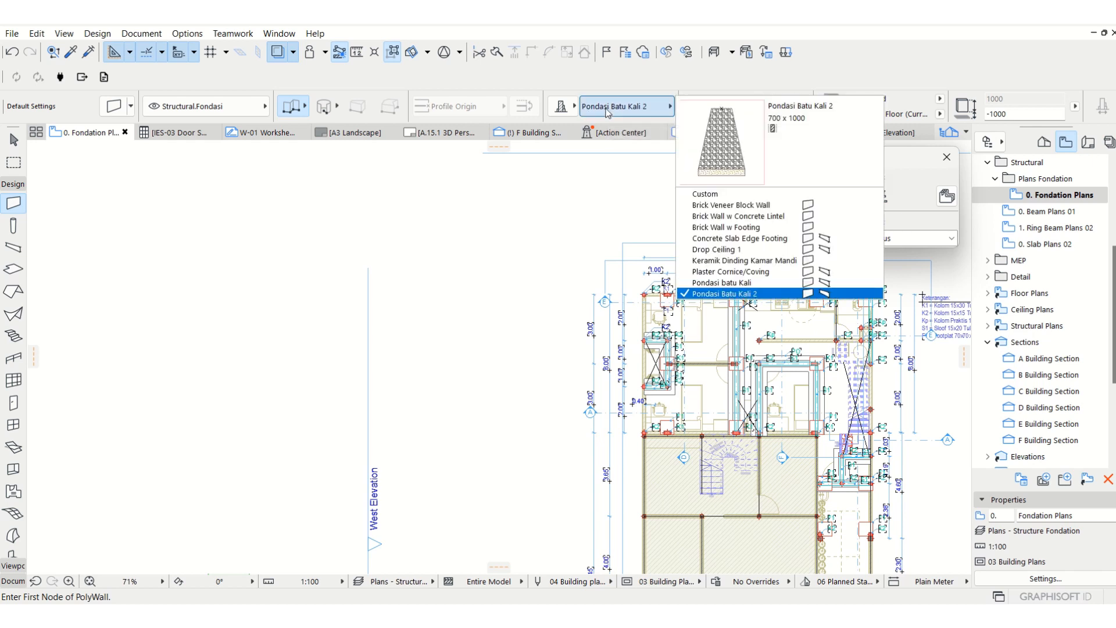
key(Escape)
key(Escape)
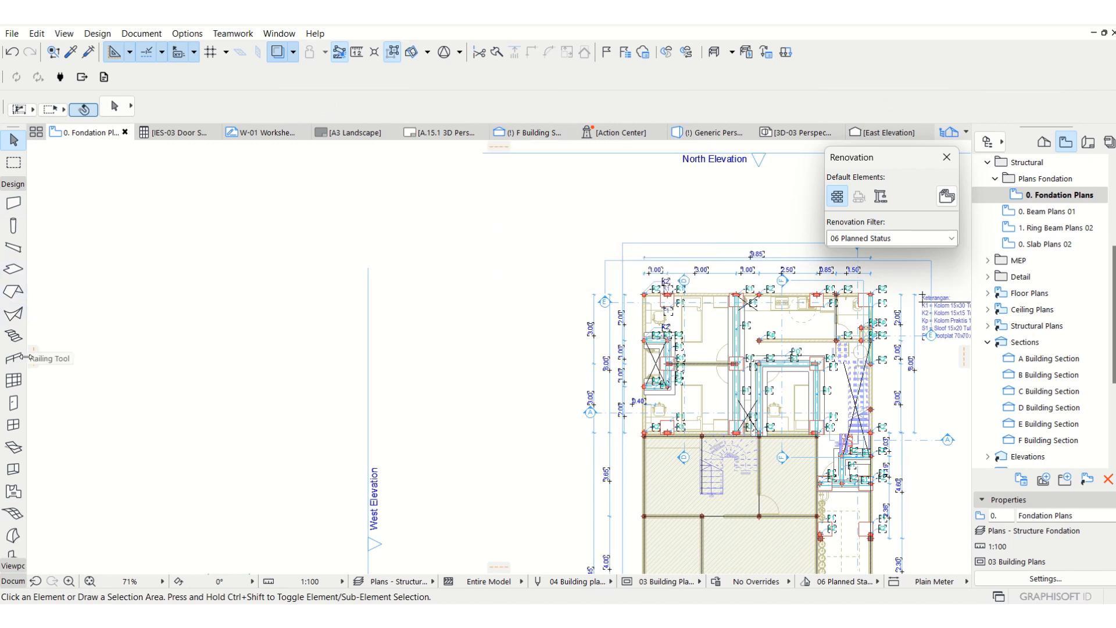
Draw a horizontal foundation wall in the empty area beside the plan and a perpendicular one about 3.7 m long from near its middle.
click(13, 205)
click(407, 343)
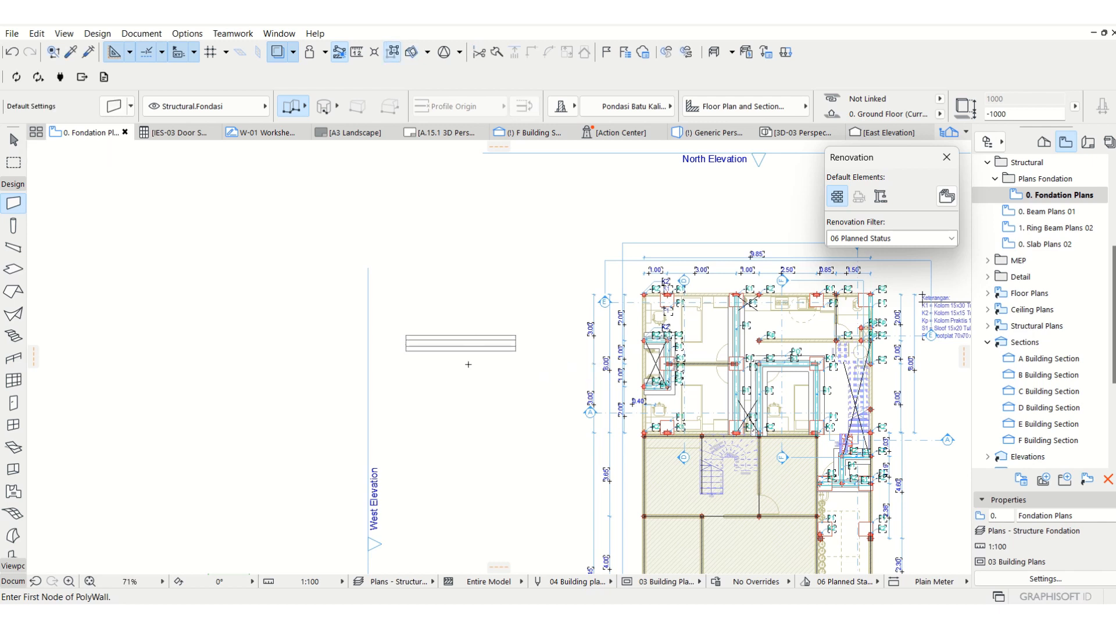
click(462, 362)
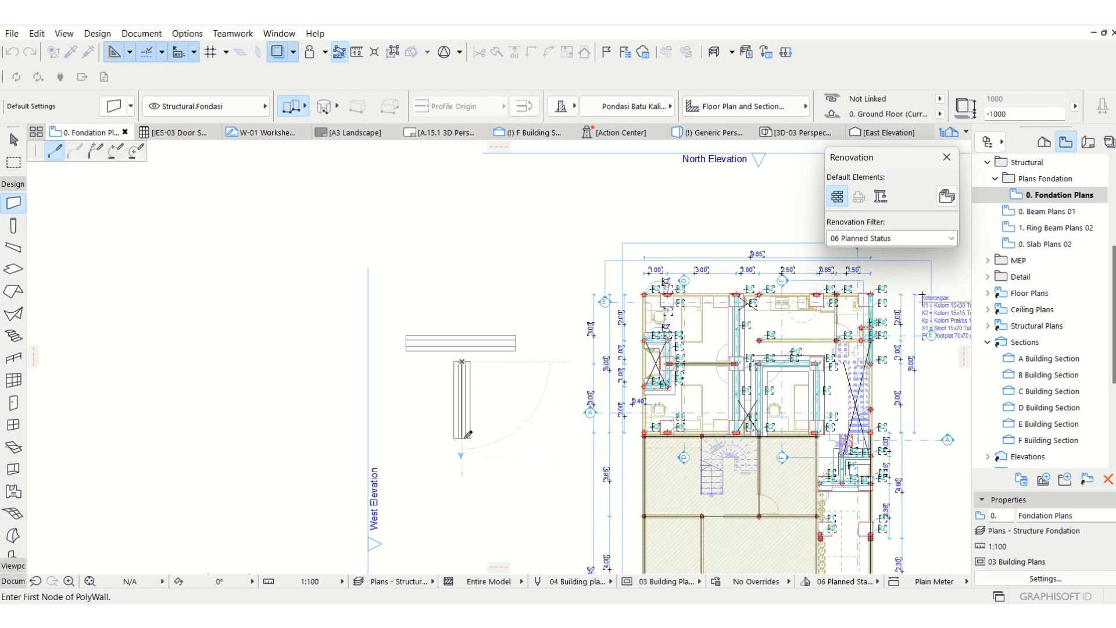
key(Escape)
click(475, 343)
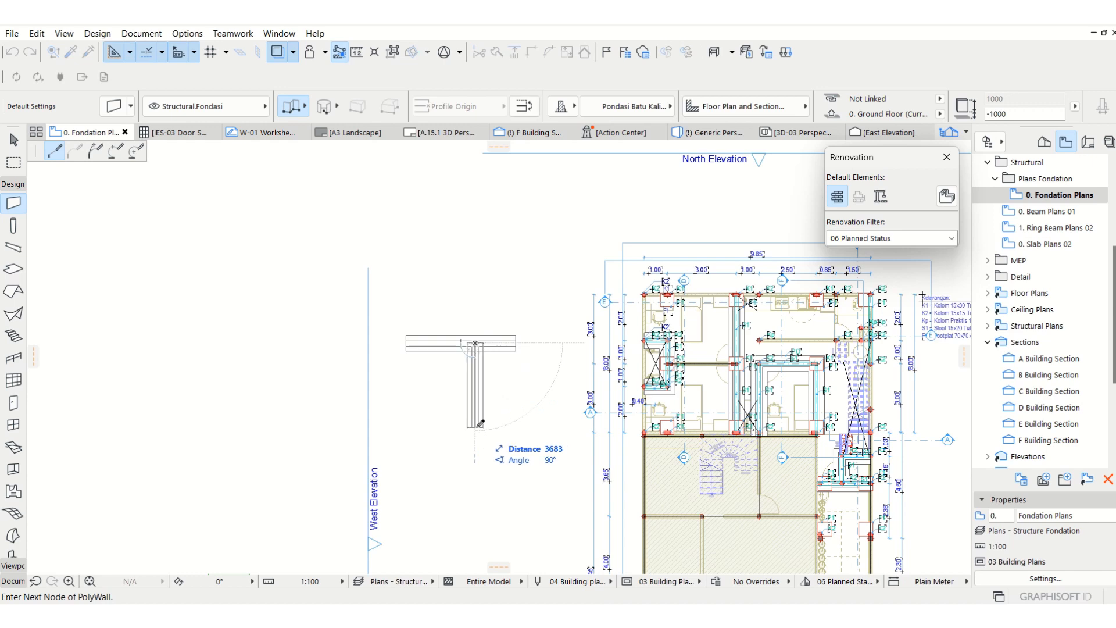
double_click(475, 427)
middle_drag(531, 410, 407, 395)
key(Escape)
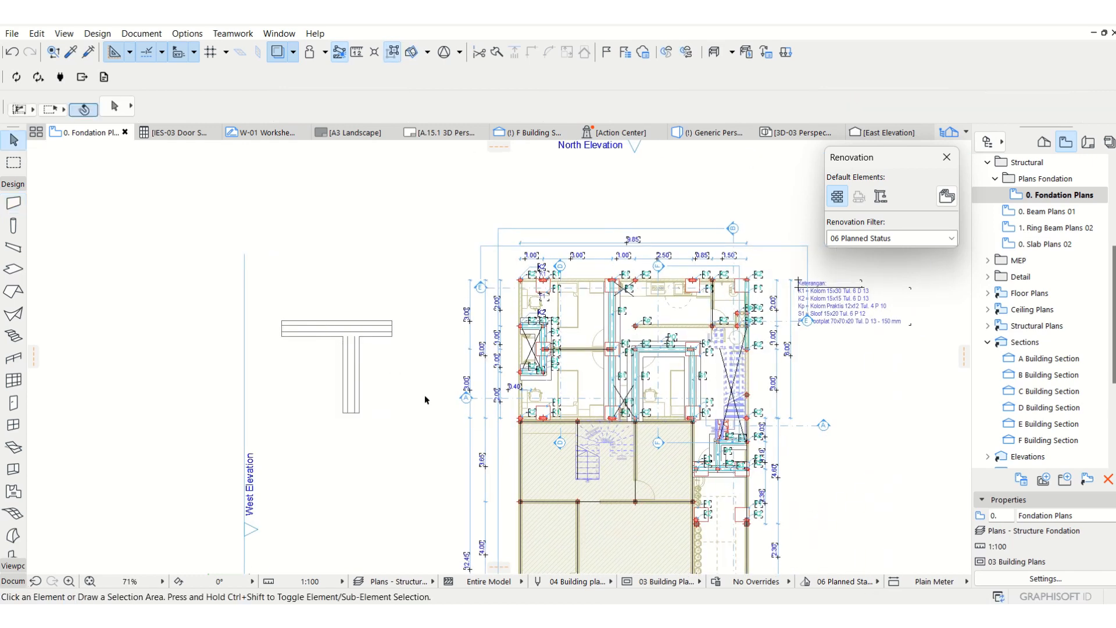
Show only the two sample foundation walls in 3D and inspect their stone surface and junction.
drag(284, 283, 359, 349)
right_click(359, 349)
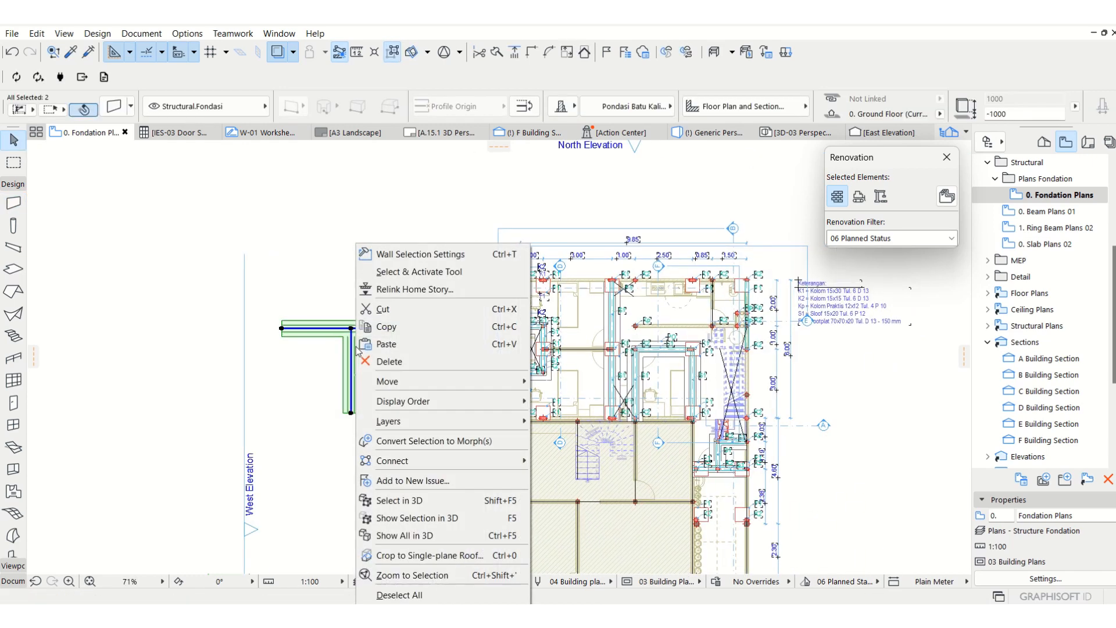
mouse_move(392, 403)
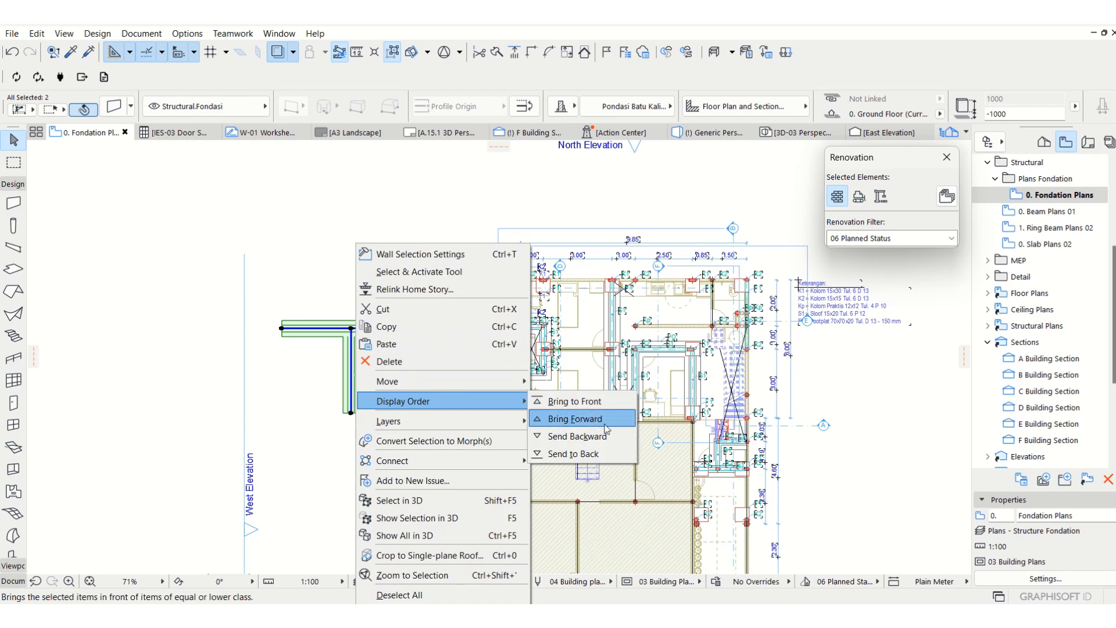
click(390, 520)
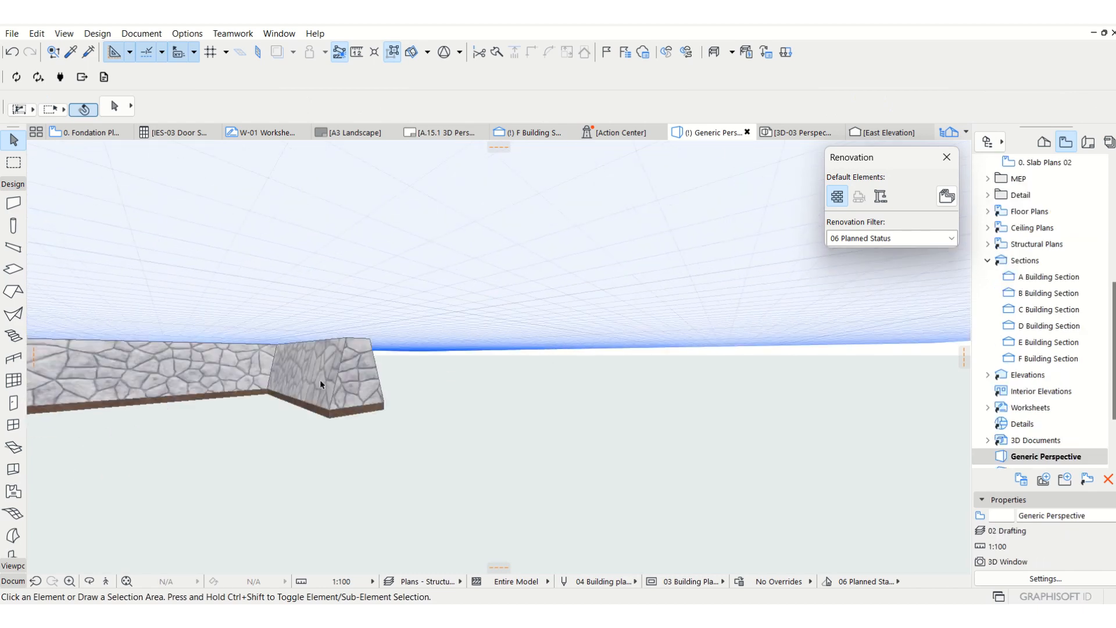
scroll(517, 369, up, 5)
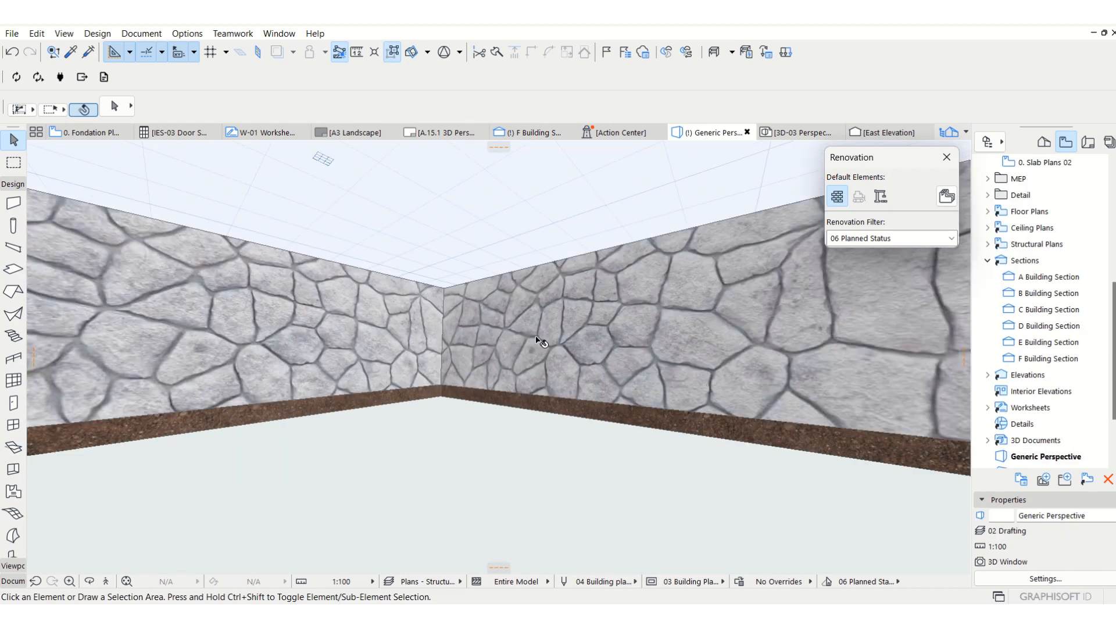
click(540, 343)
click(419, 443)
scroll(488, 356, down, 5)
scroll(559, 338, up, 2)
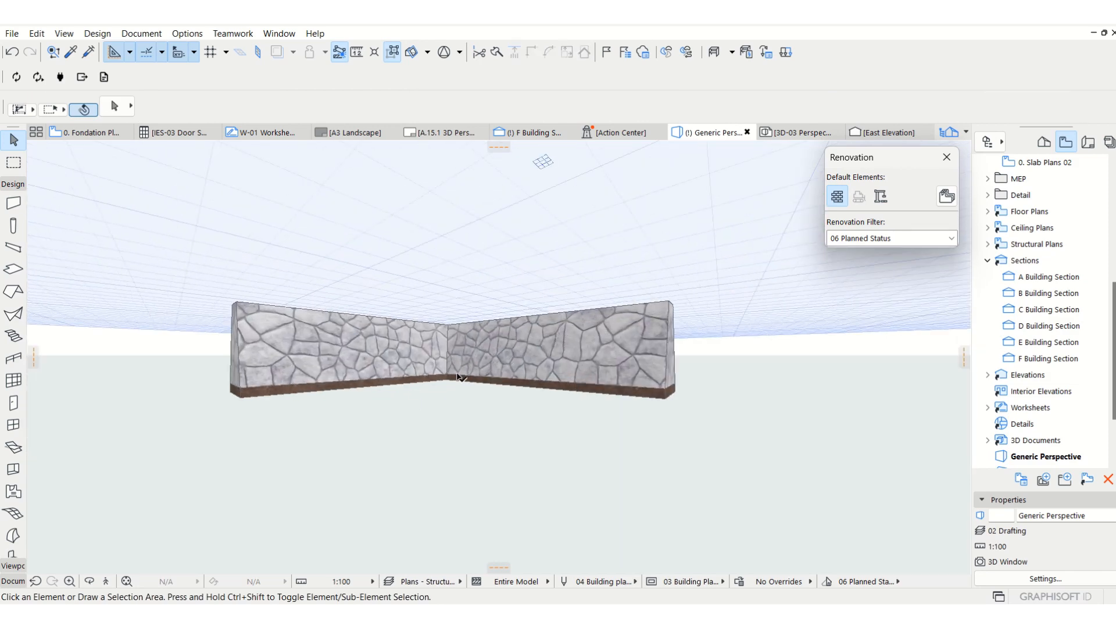
scroll(582, 368, up, 2)
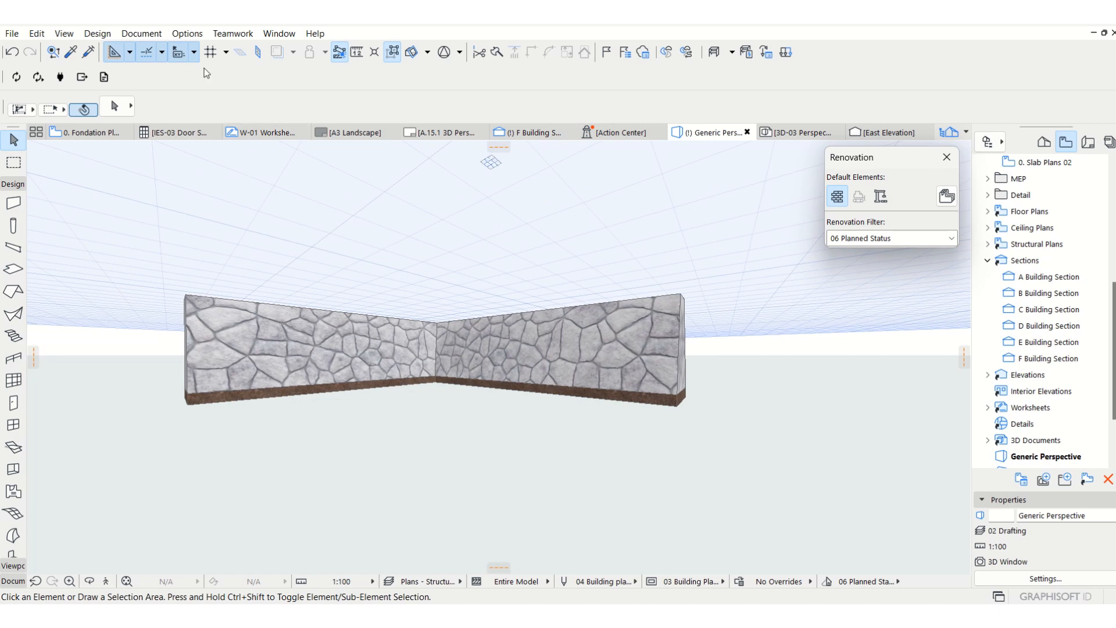
Select both foundation walls in the 3D view and check their assigned complex profile.
drag(511, 461, 349, 311)
click(624, 115)
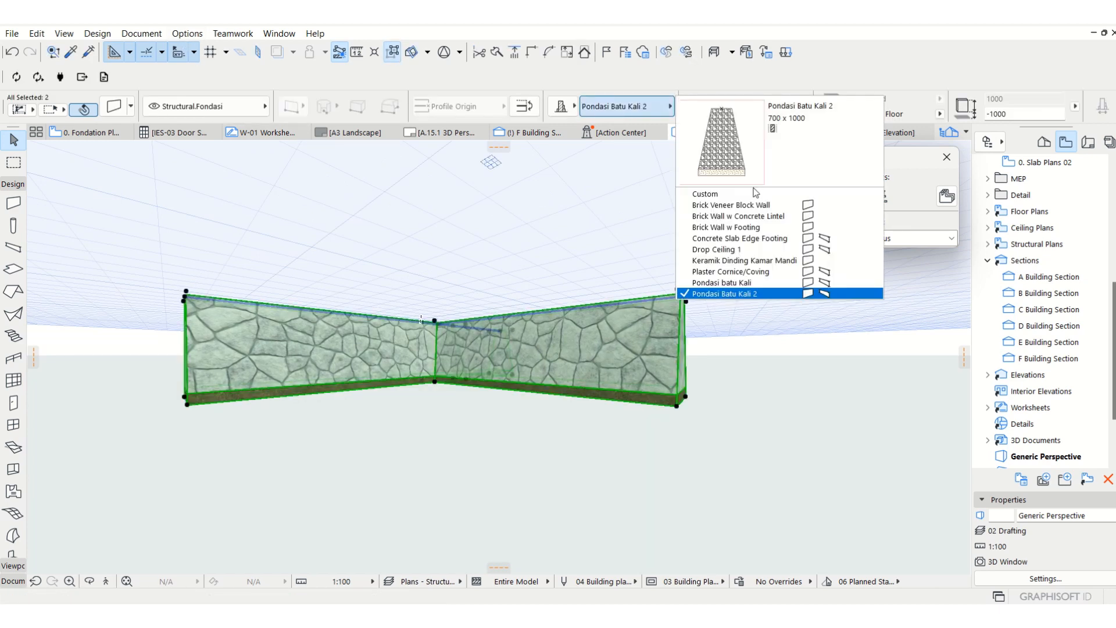
click(822, 293)
click(521, 449)
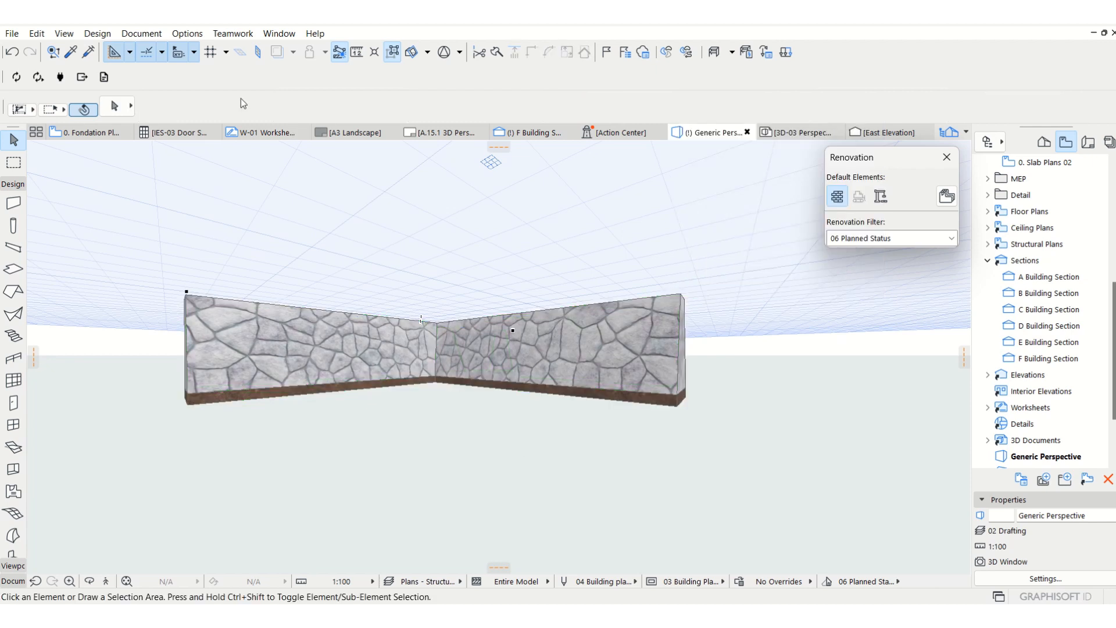
Open the Pondasi Batu Kali 2 profile for editing in the Profile Manager.
click(179, 36)
mouse_move(190, 55)
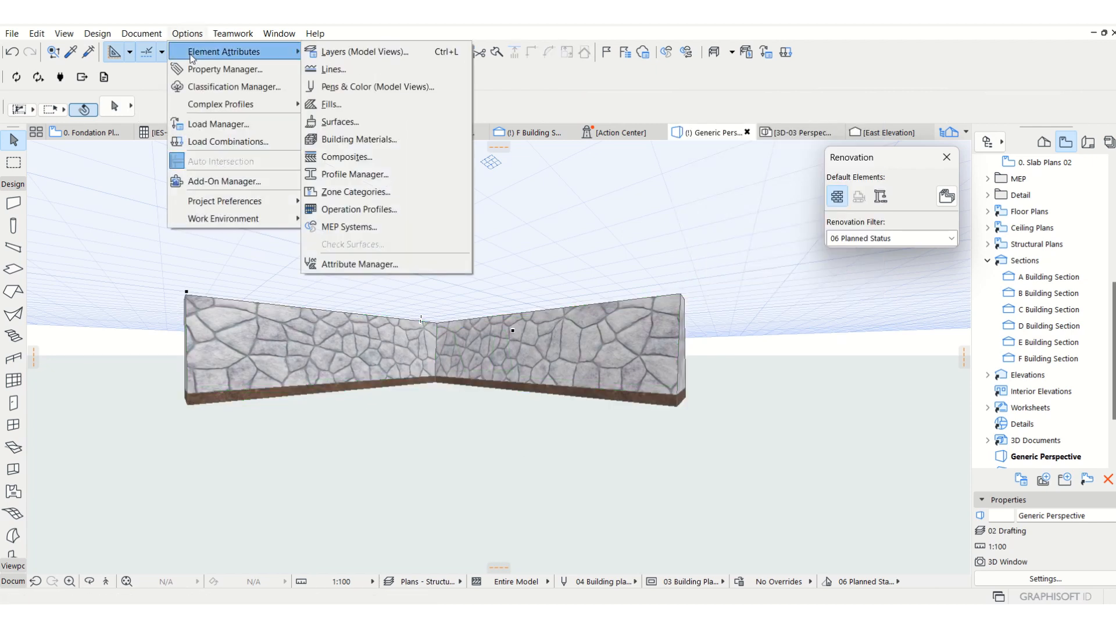
click(386, 175)
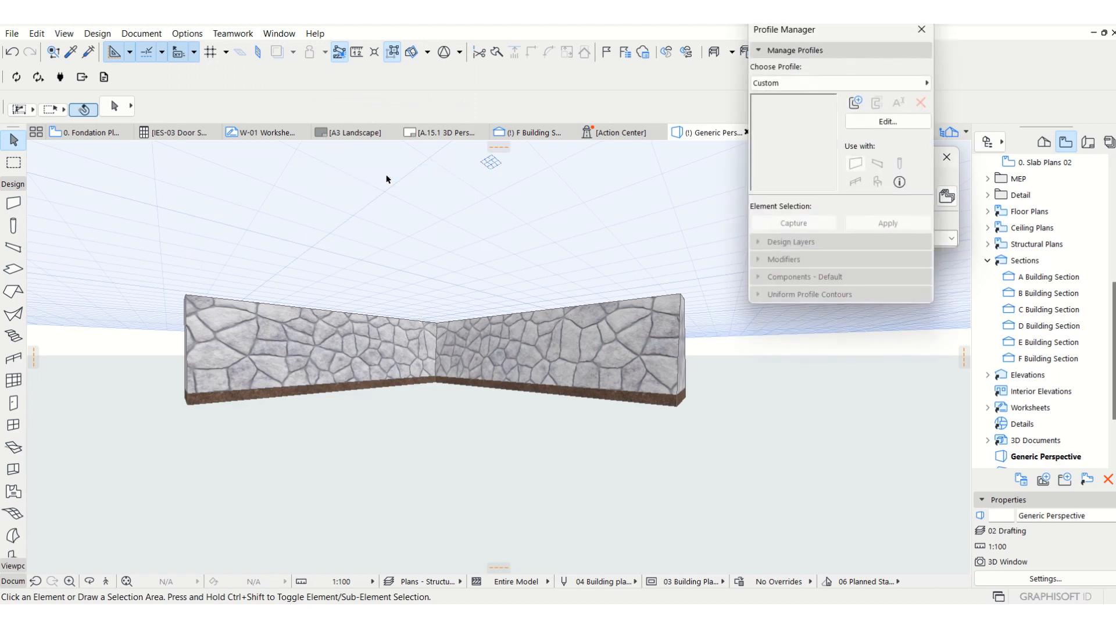
click(881, 83)
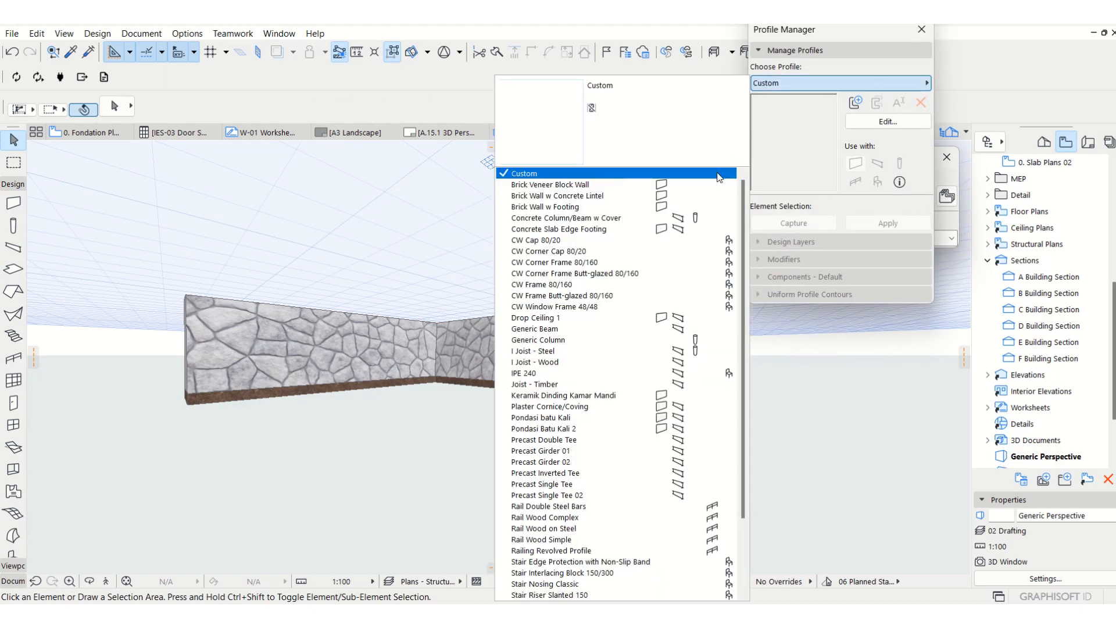
scroll(561, 430, down, 3)
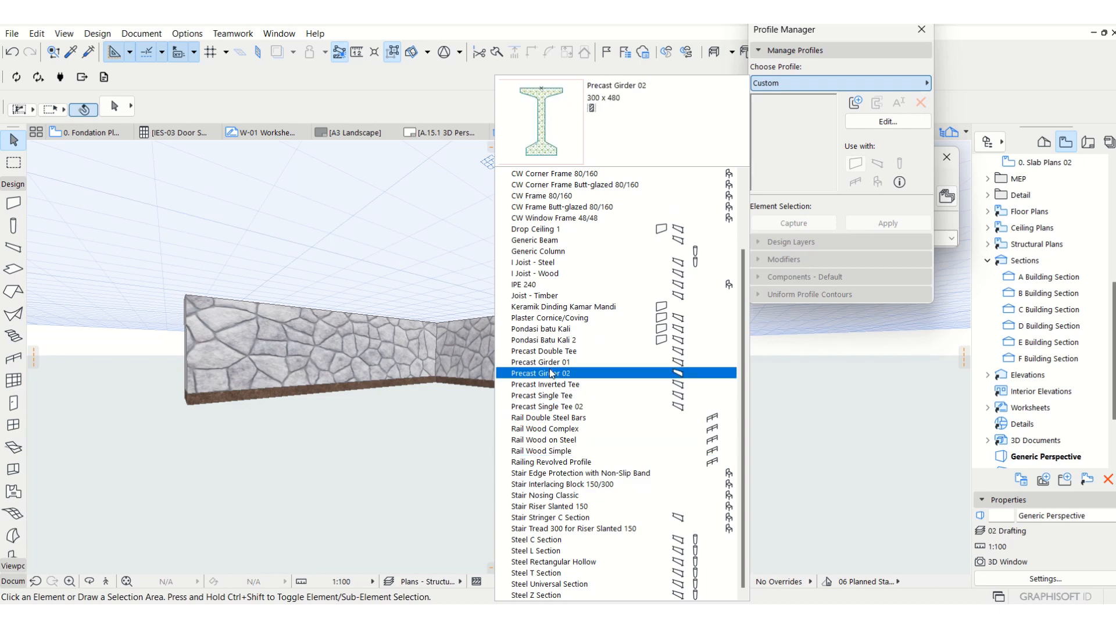
click(547, 342)
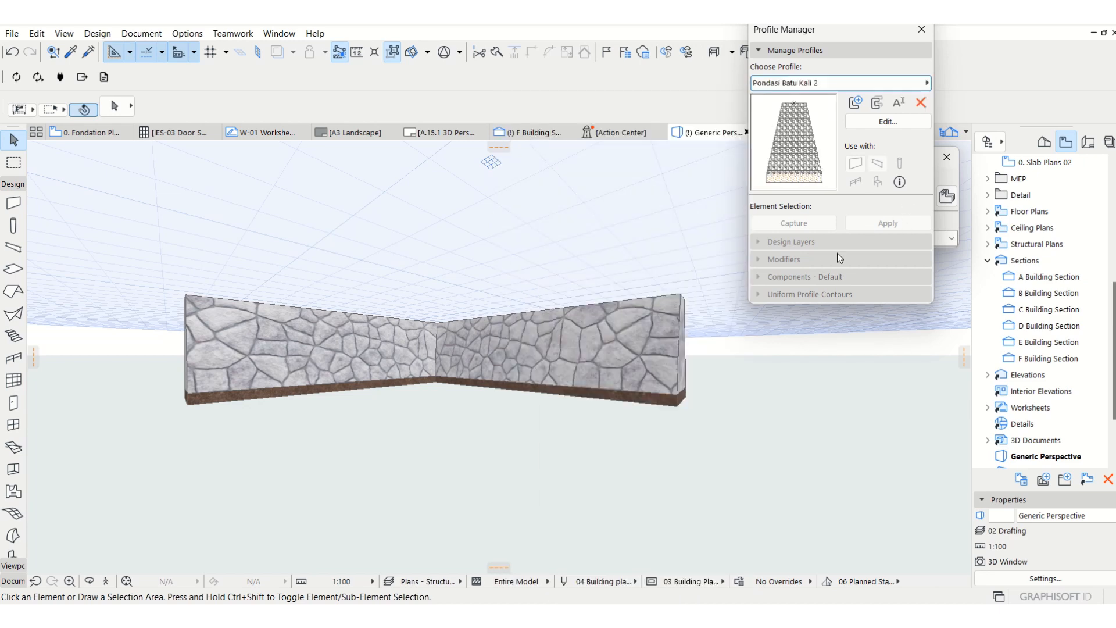
click(887, 121)
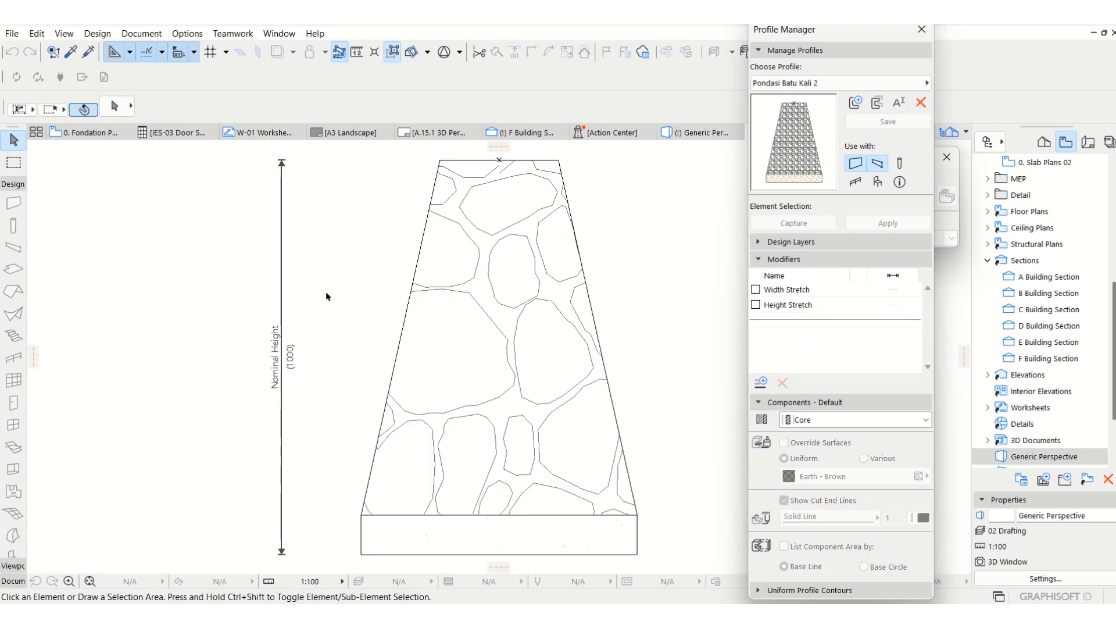
Assign the Pondasi batu kali 2 building material to the profile's upper trapezoidal stone component.
scroll(326, 294, down, 3)
click(433, 355)
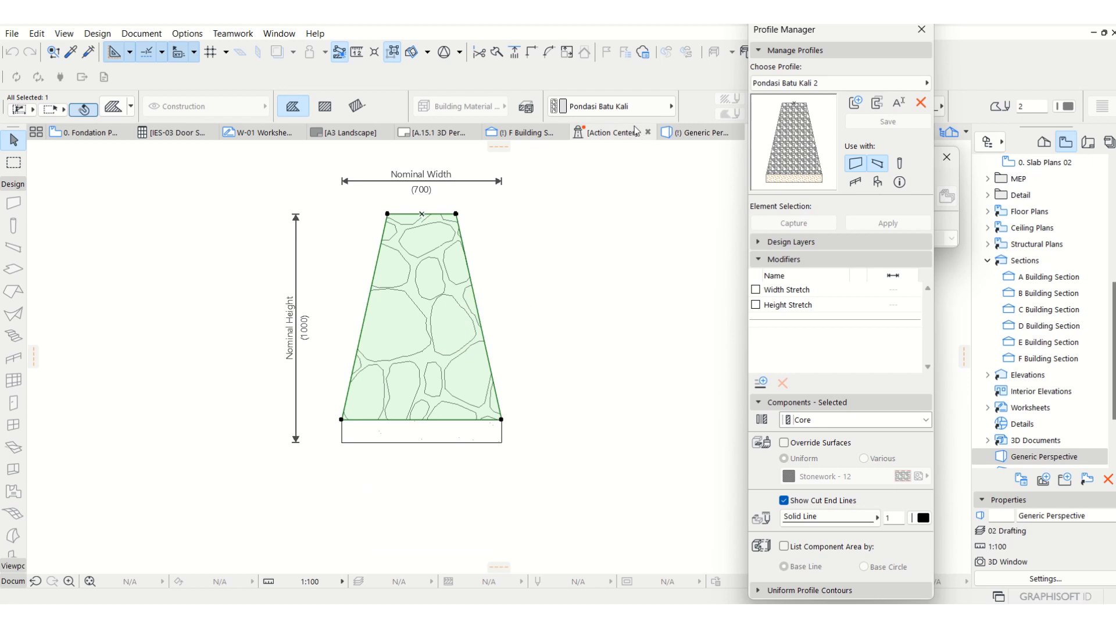
click(628, 107)
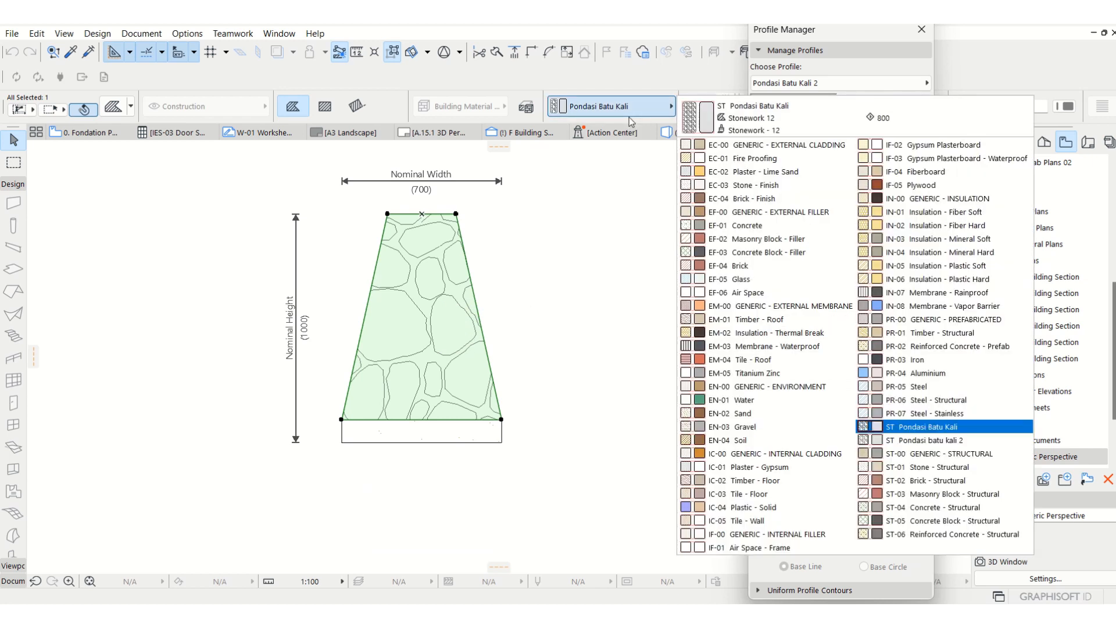
click(943, 445)
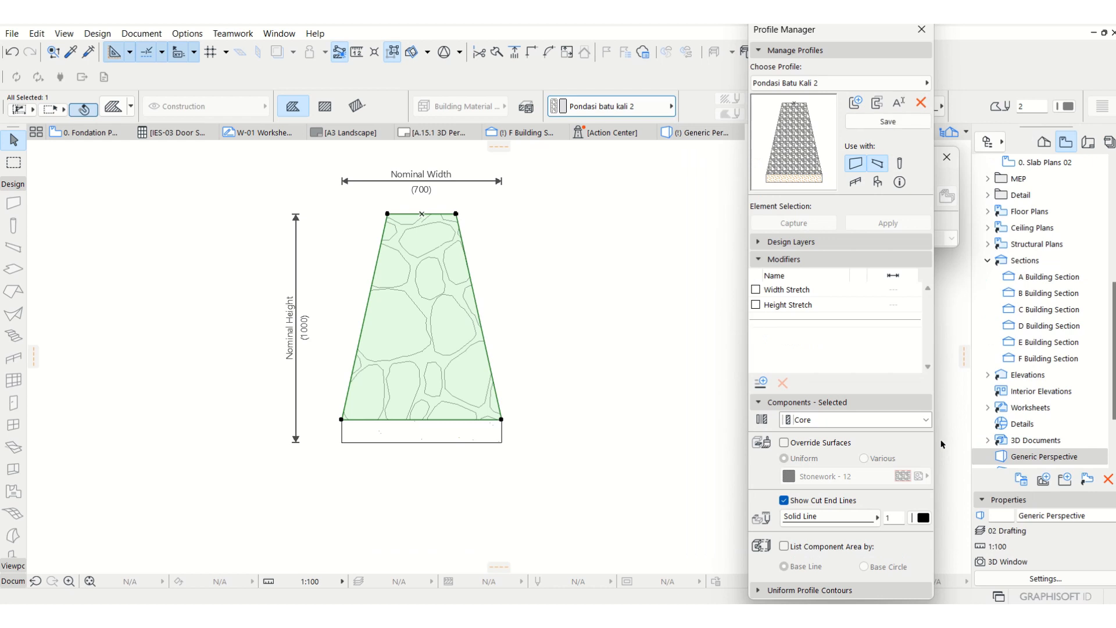
click(540, 354)
click(463, 318)
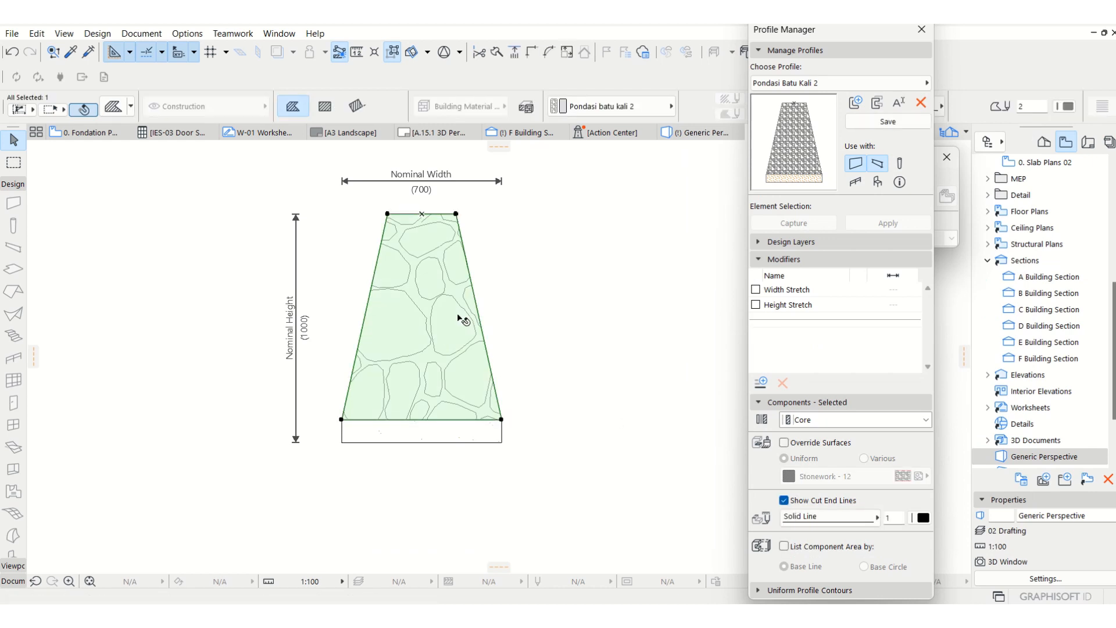
Try the Pondasi Batu Kali building material on the trapezoidal component, and return it to Pondasi batu kali 2.
click(613, 107)
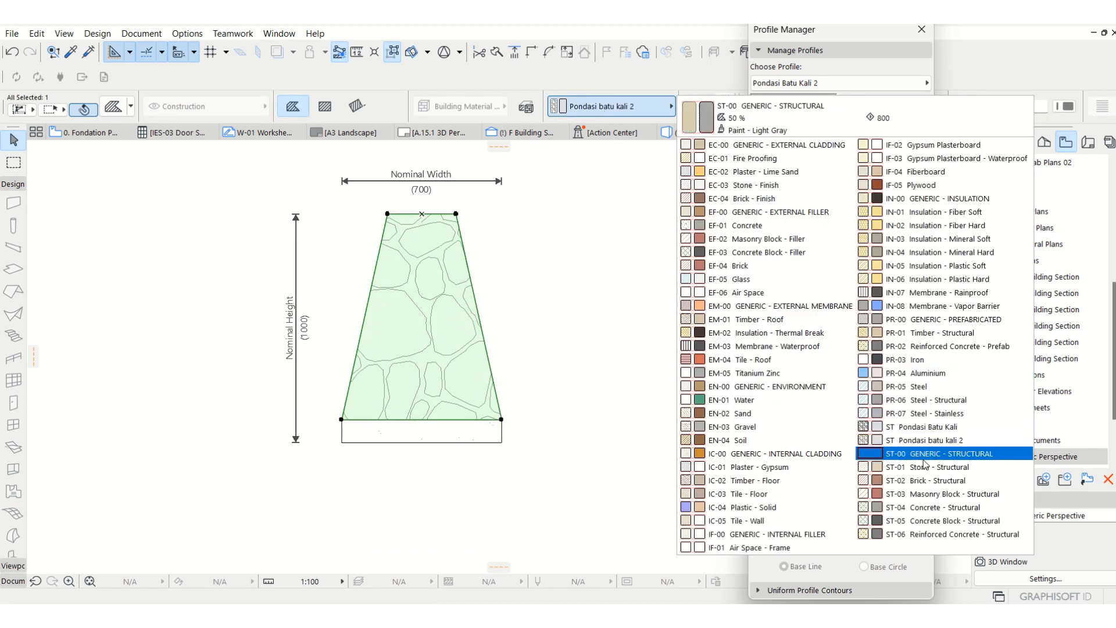
click(932, 428)
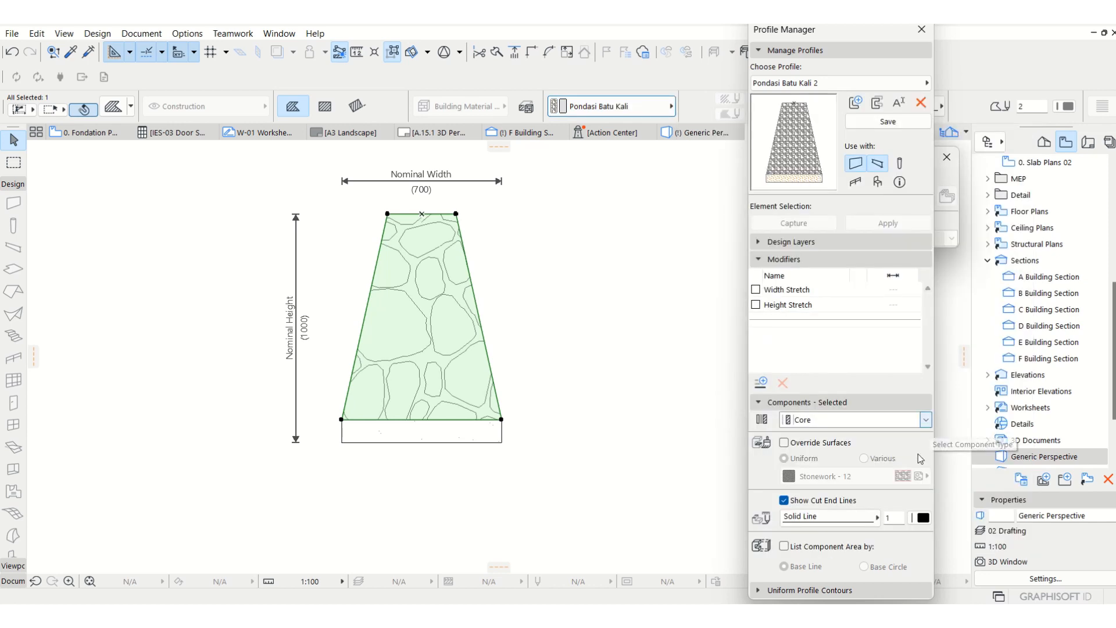
click(570, 108)
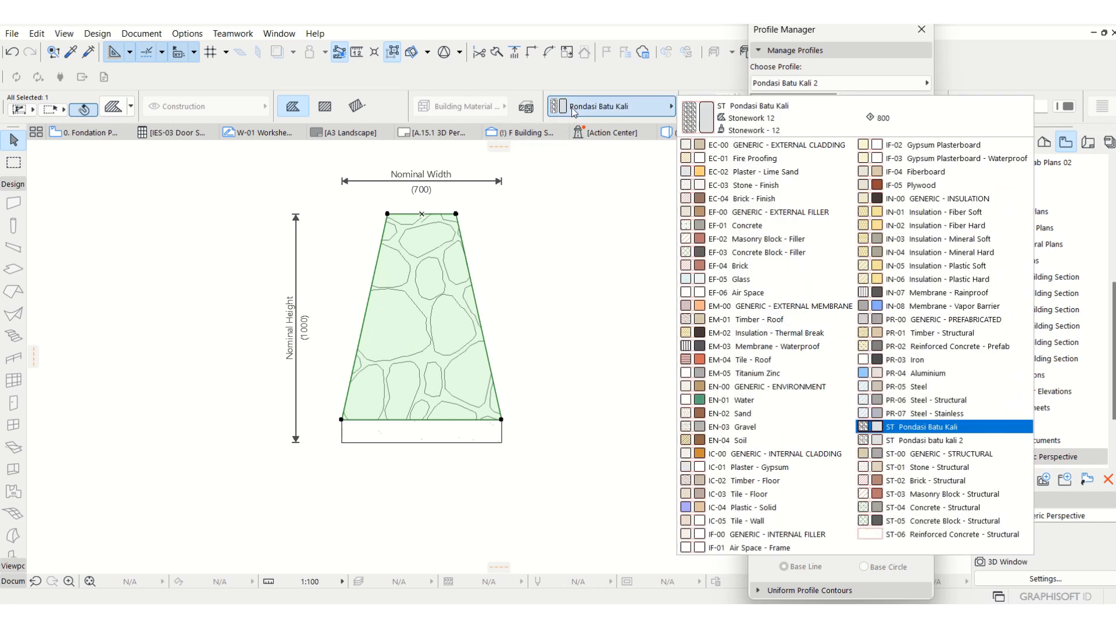
click(918, 440)
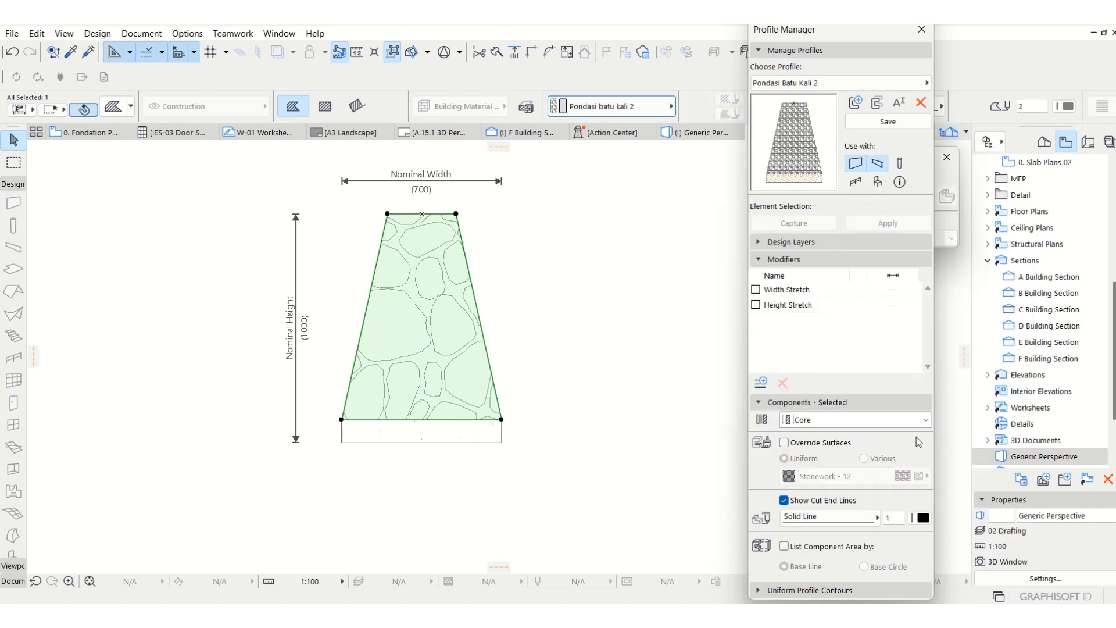
Save the edited Pondasi Batu Kali 2 profile and close the Profile Manager.
key(Escape)
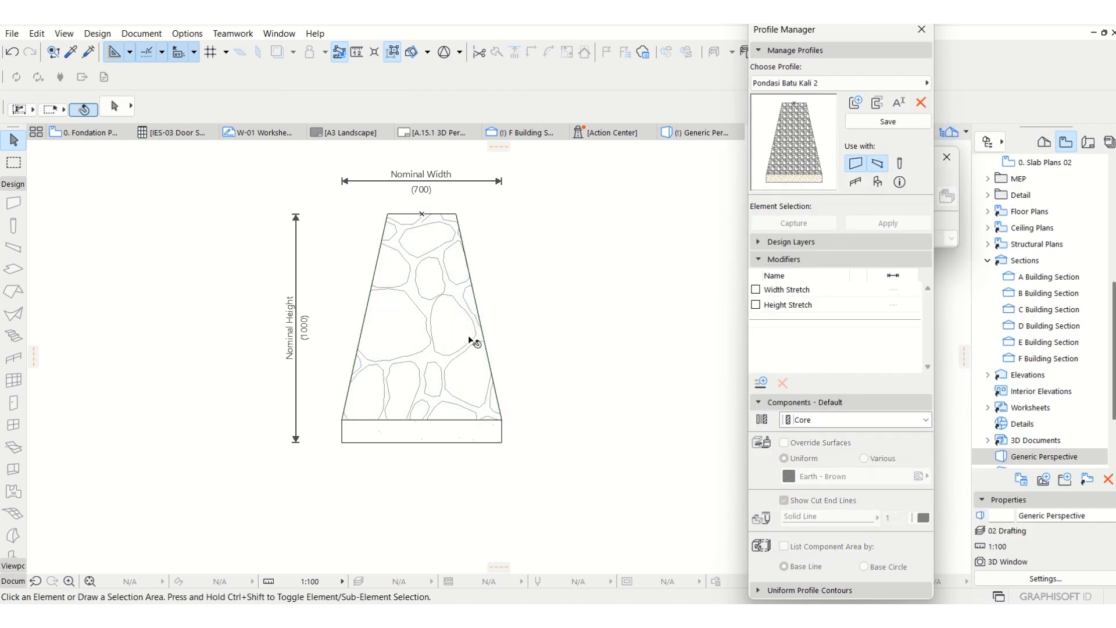
click(888, 122)
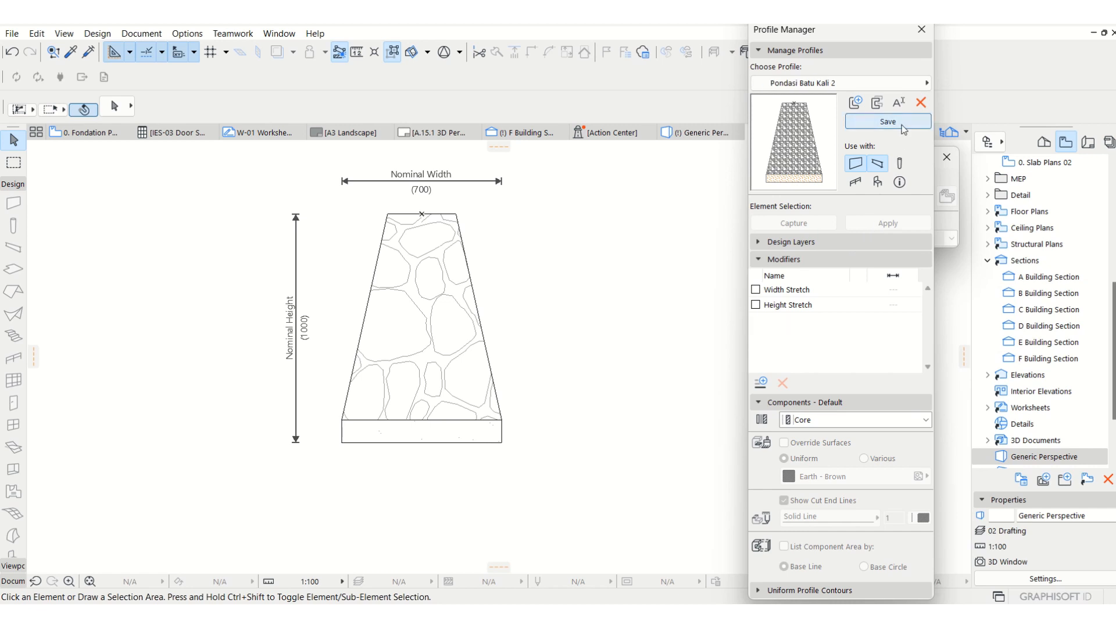
click(922, 31)
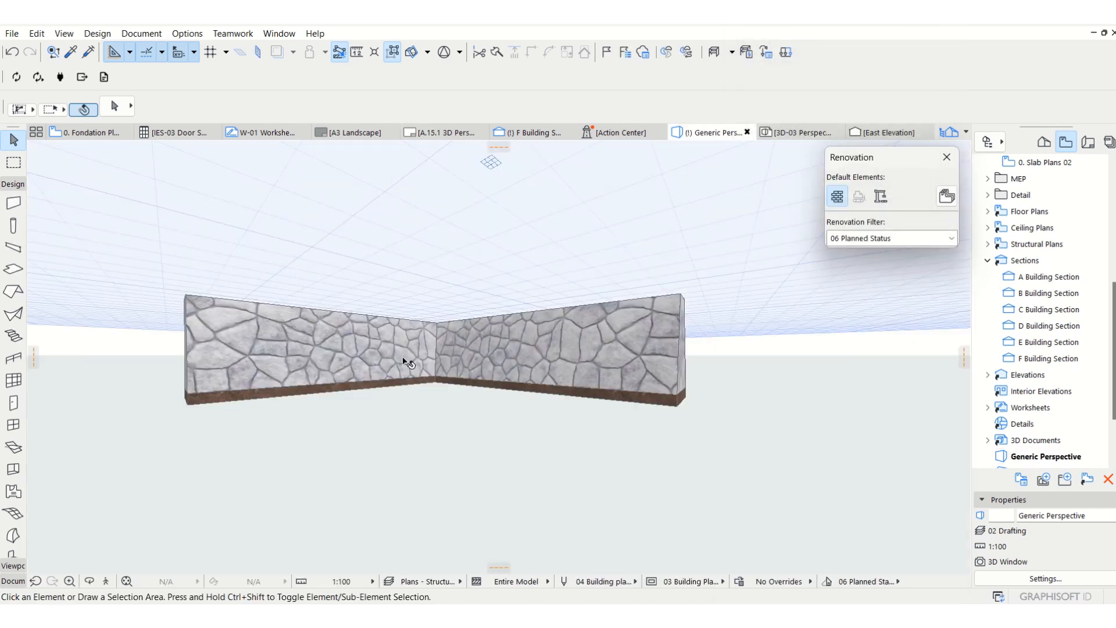
Assign the Pondasi Batu Kali 2 profile to both sample foundation walls in the 3D view.
drag(571, 455, 320, 294)
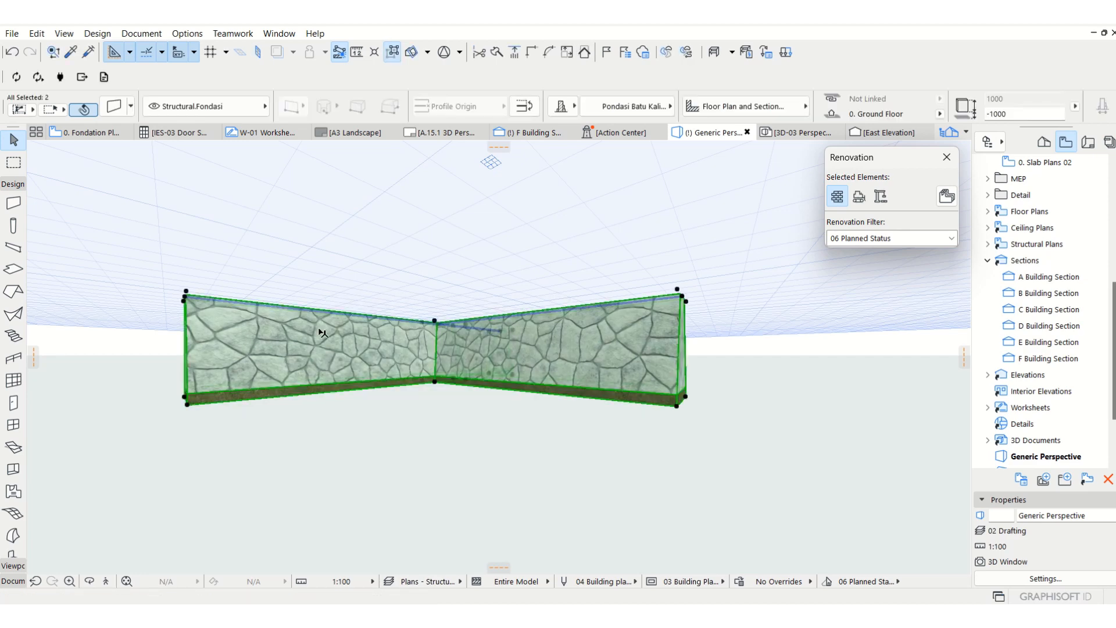
click(664, 104)
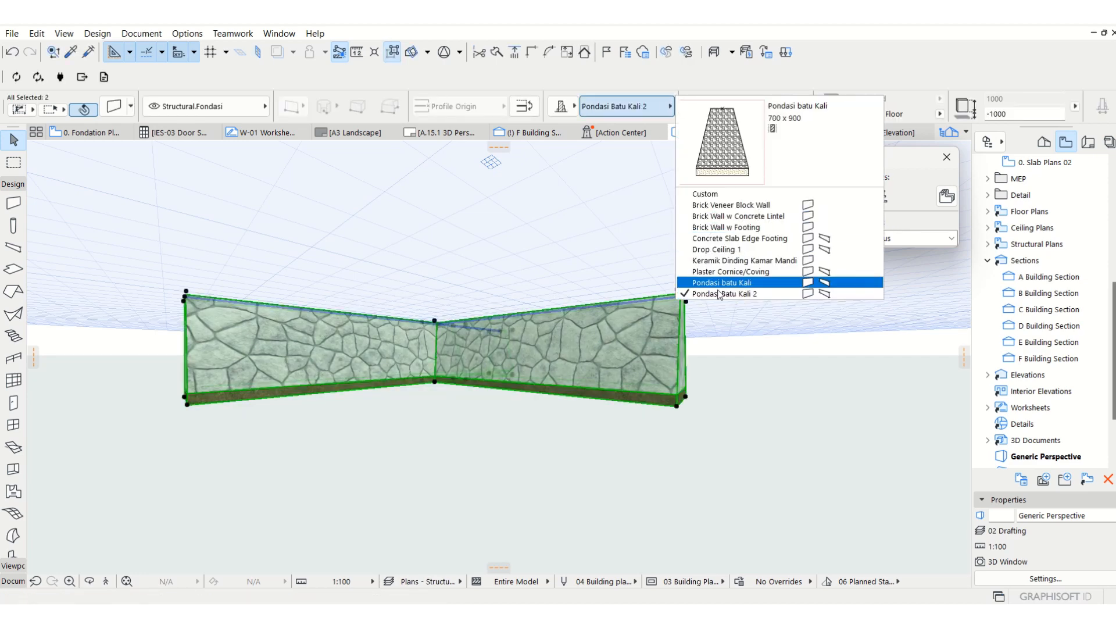
click(820, 294)
click(400, 498)
Inspect the end face and stone surface of the sample foundation walls up close in 3D.
middle_drag(222, 356, 415, 396)
scroll(455, 368, up, 4)
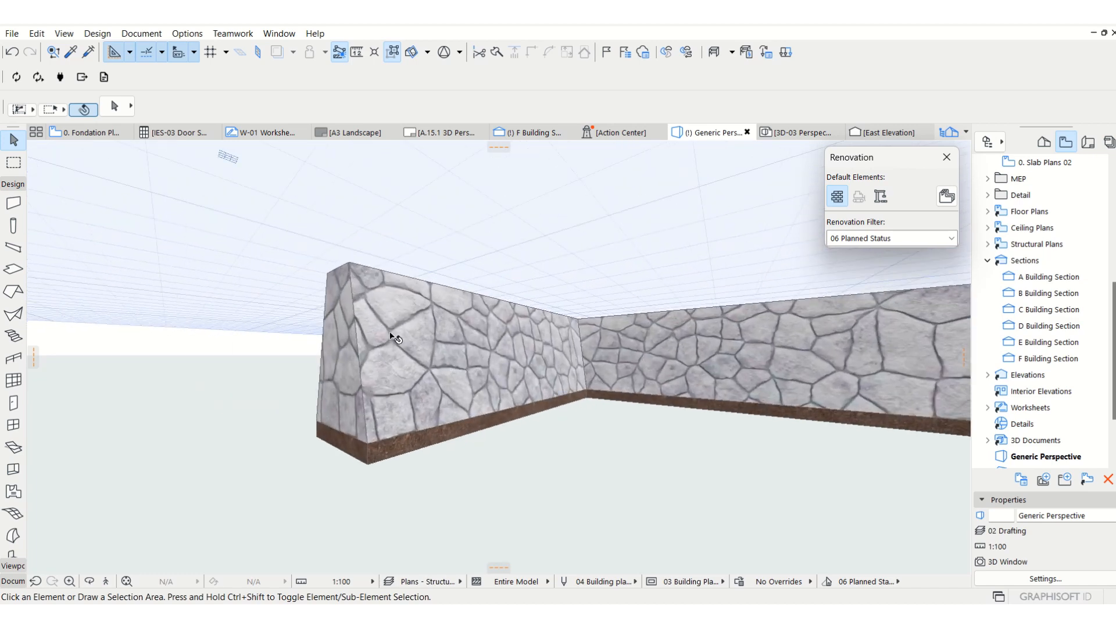
click(370, 352)
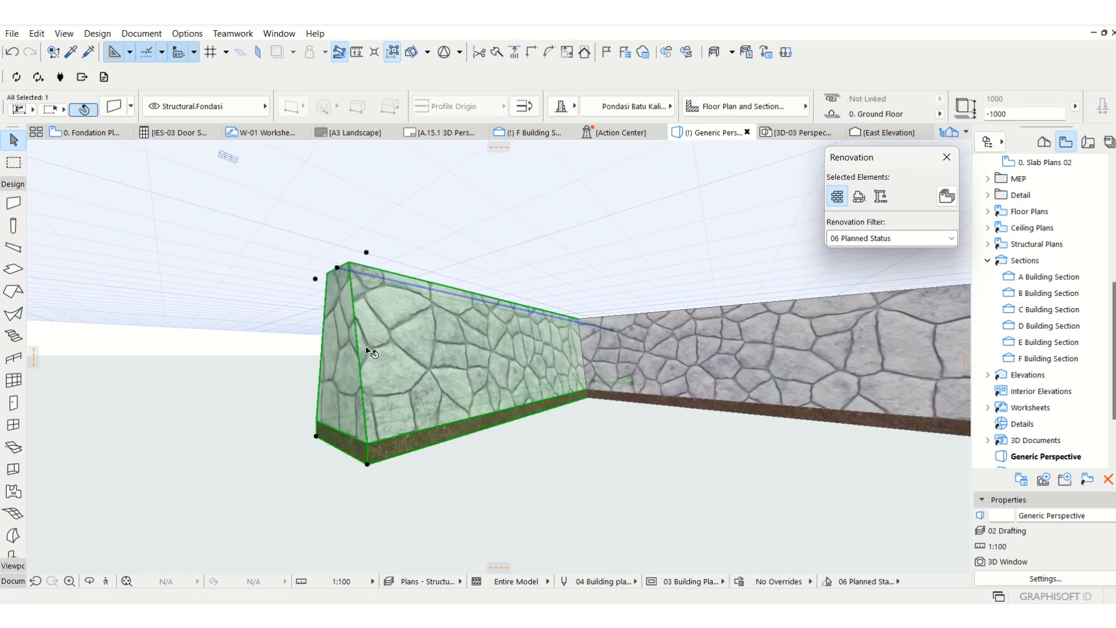
click(226, 391)
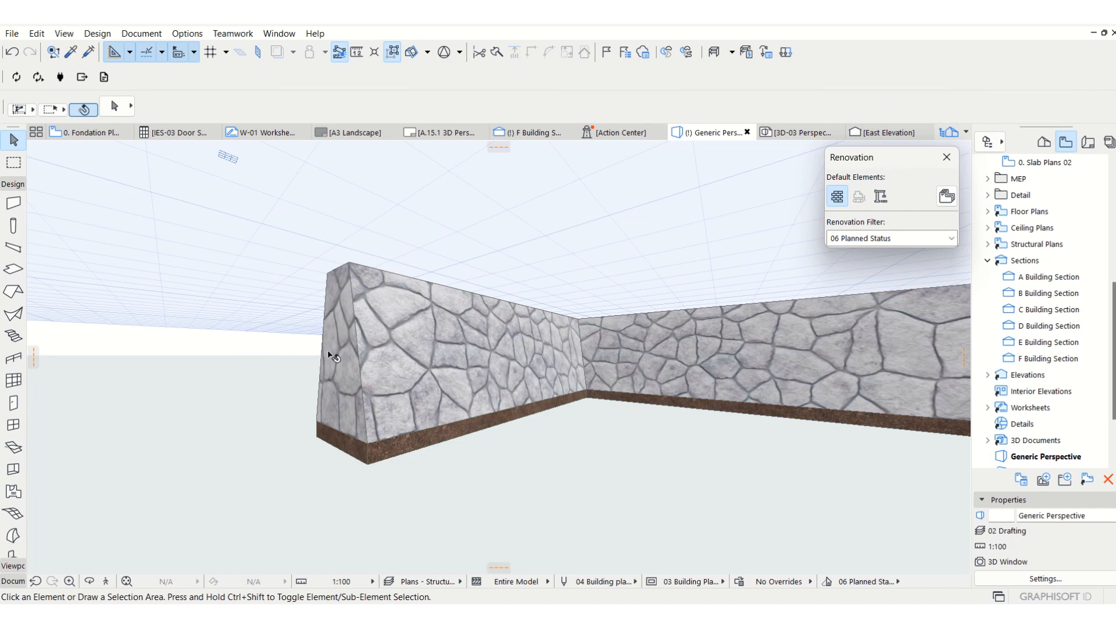
scroll(331, 355, down, 1)
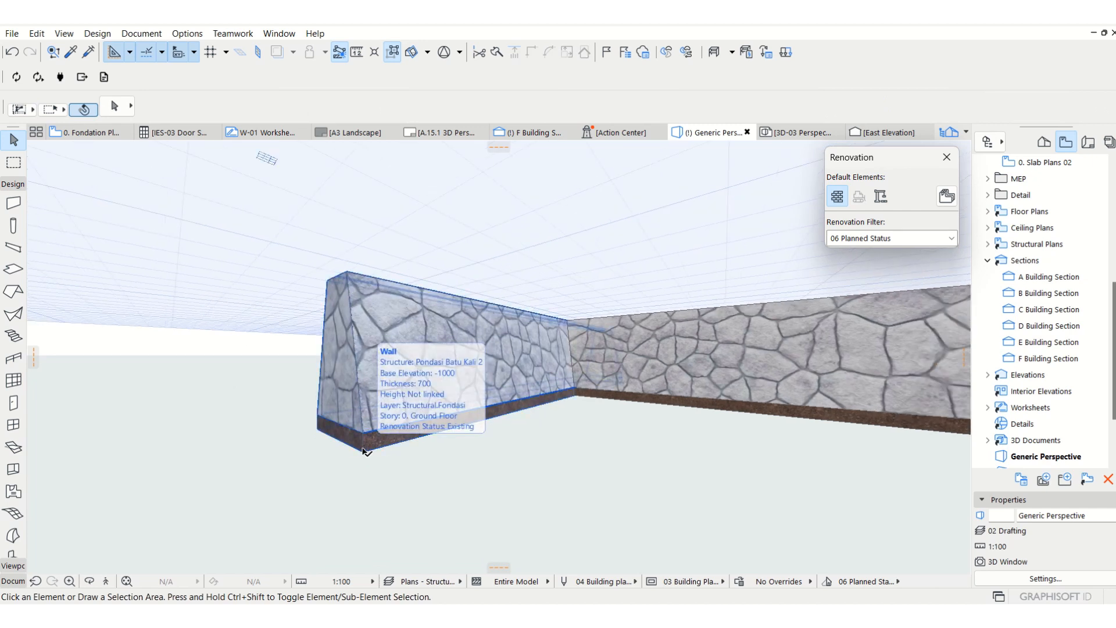
click(465, 491)
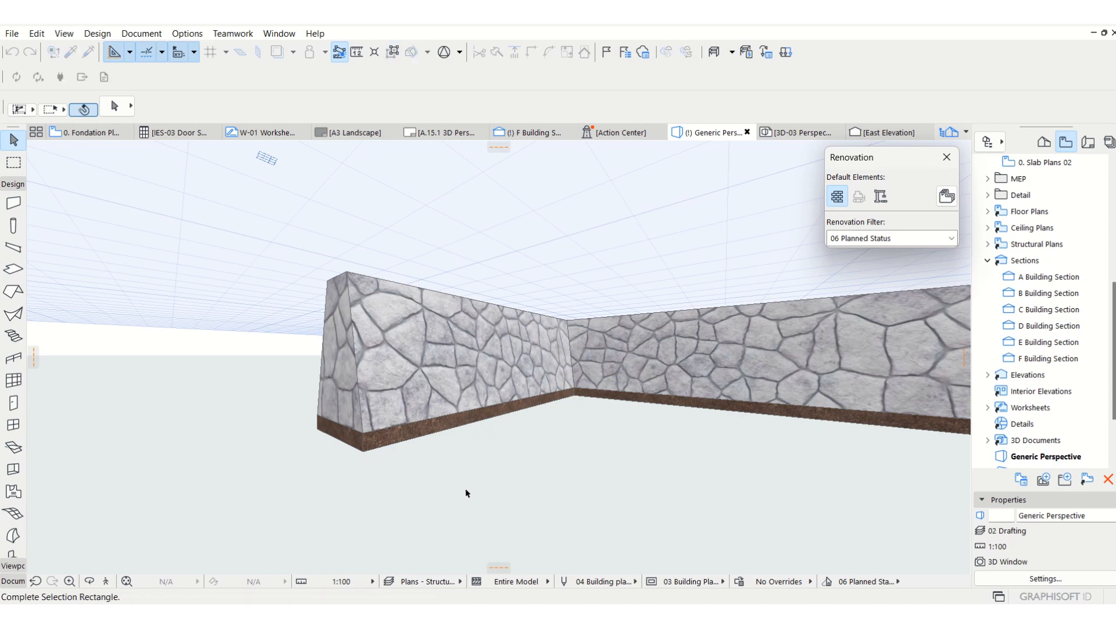
Return to the foundation plan and delete the two sample foundation walls beside the building.
key(F2)
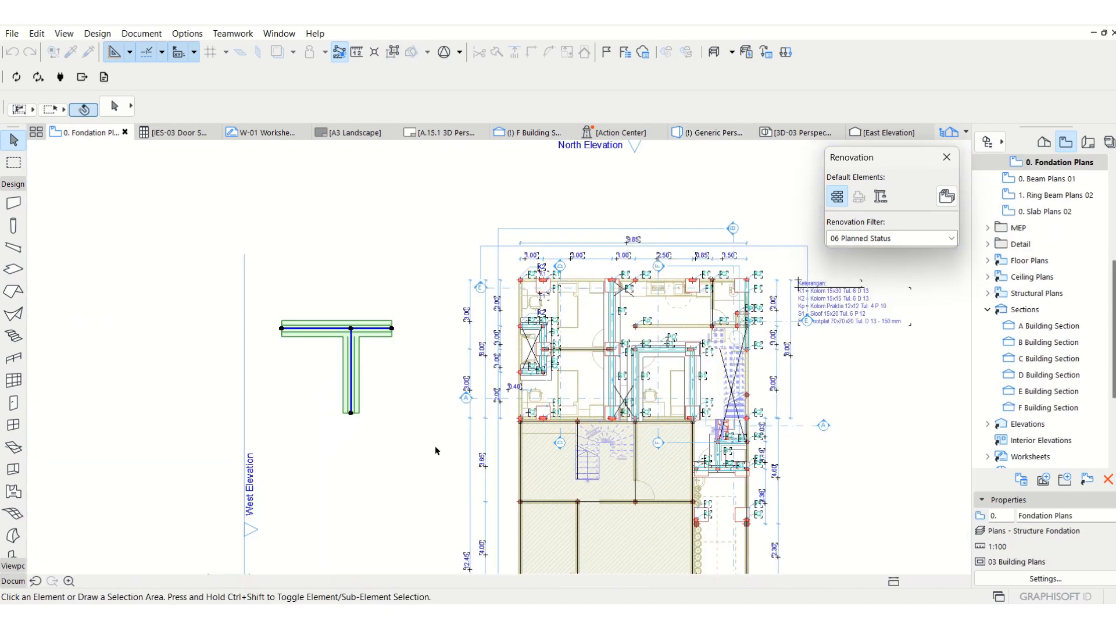
click(414, 354)
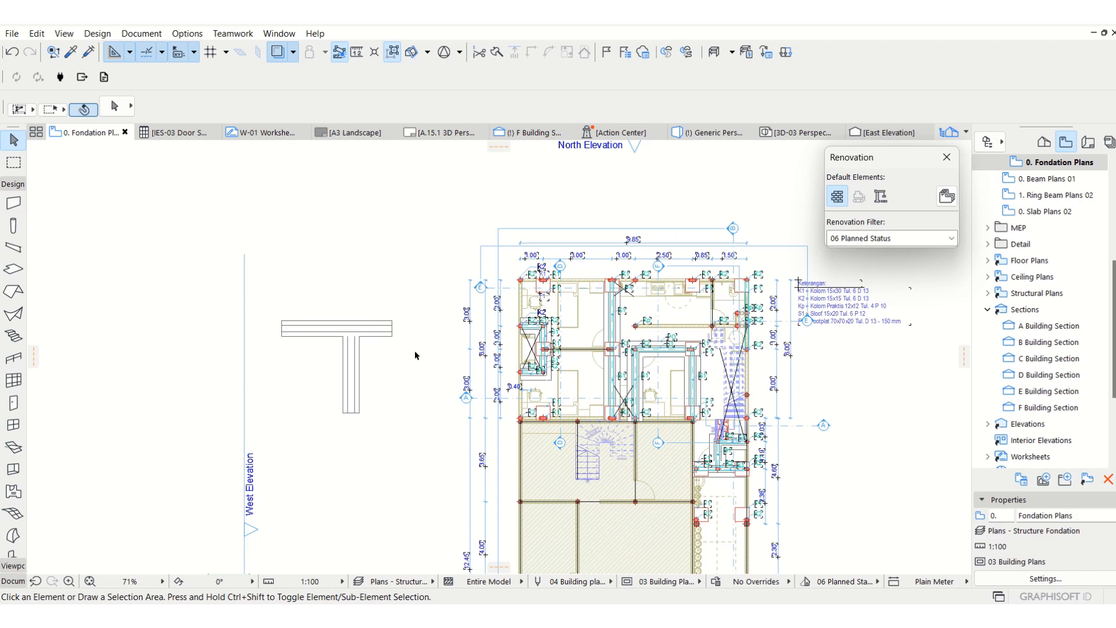
scroll(413, 354, up, 3)
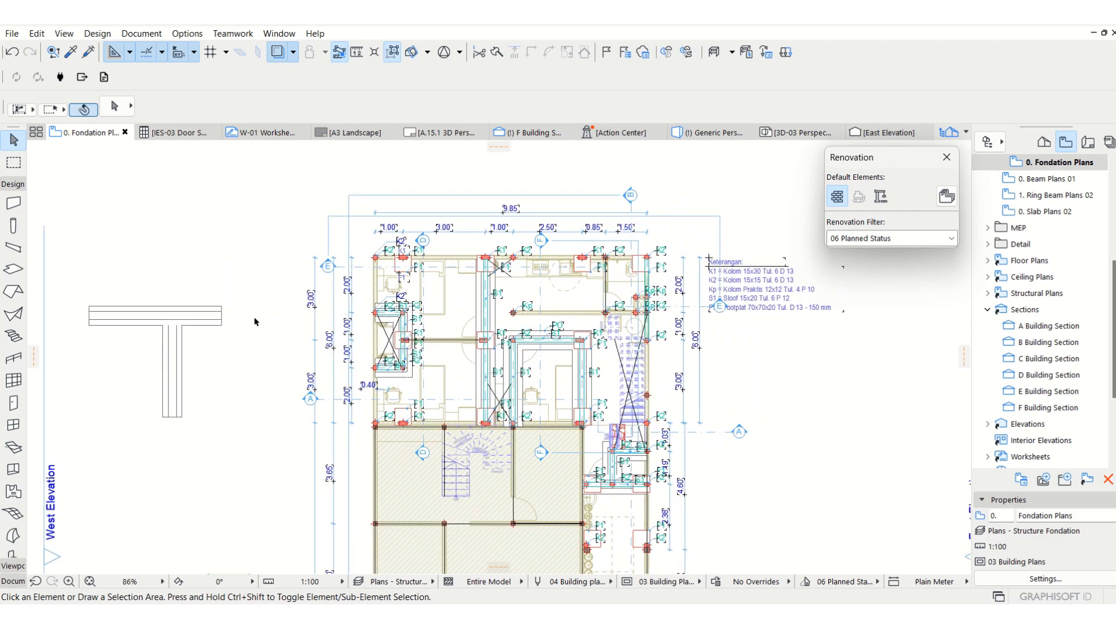
drag(246, 300, 143, 407)
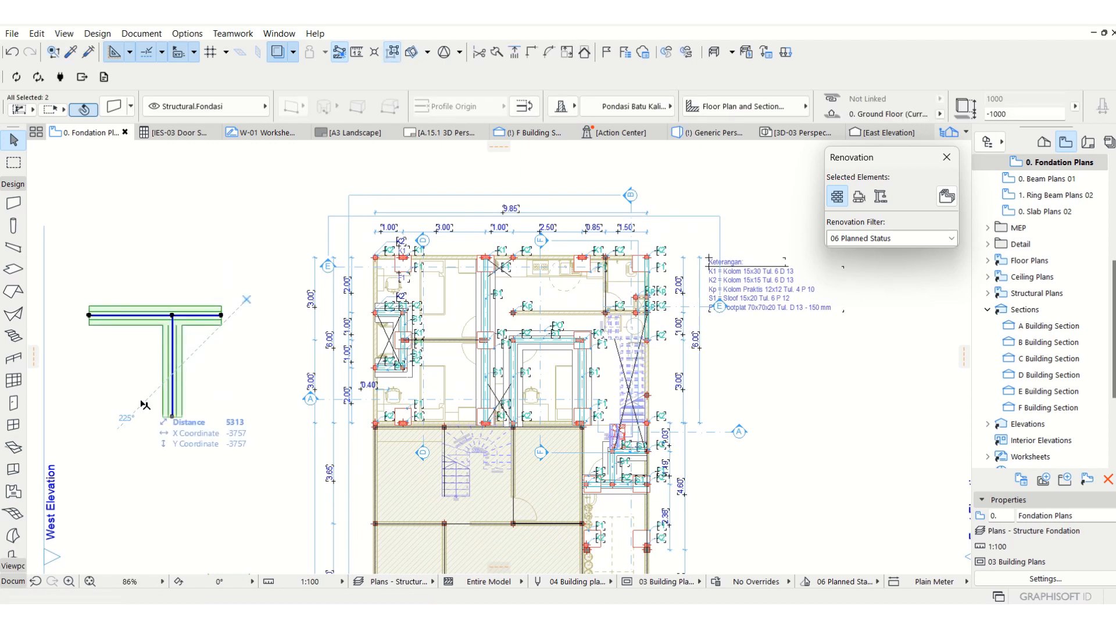
key(Delete)
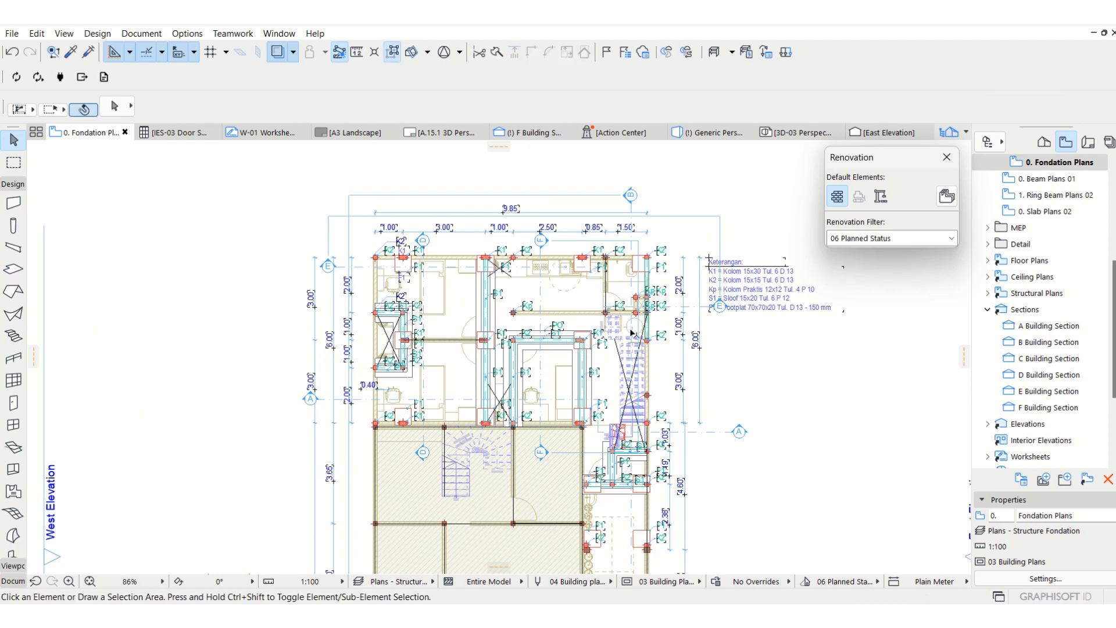
scroll(632, 333, up, 3)
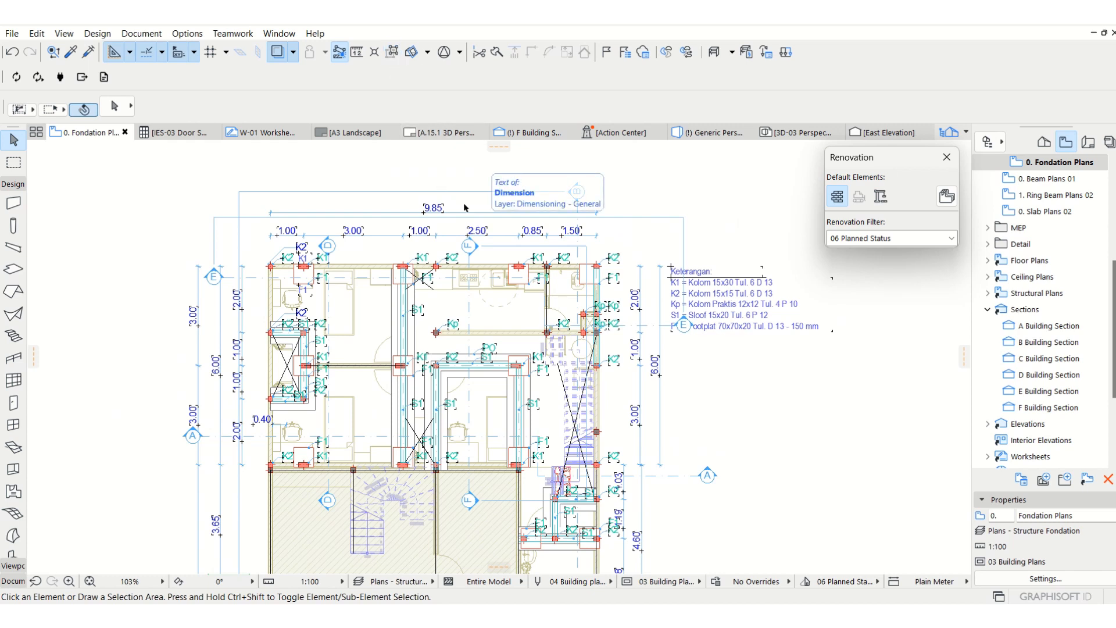
click(278, 52)
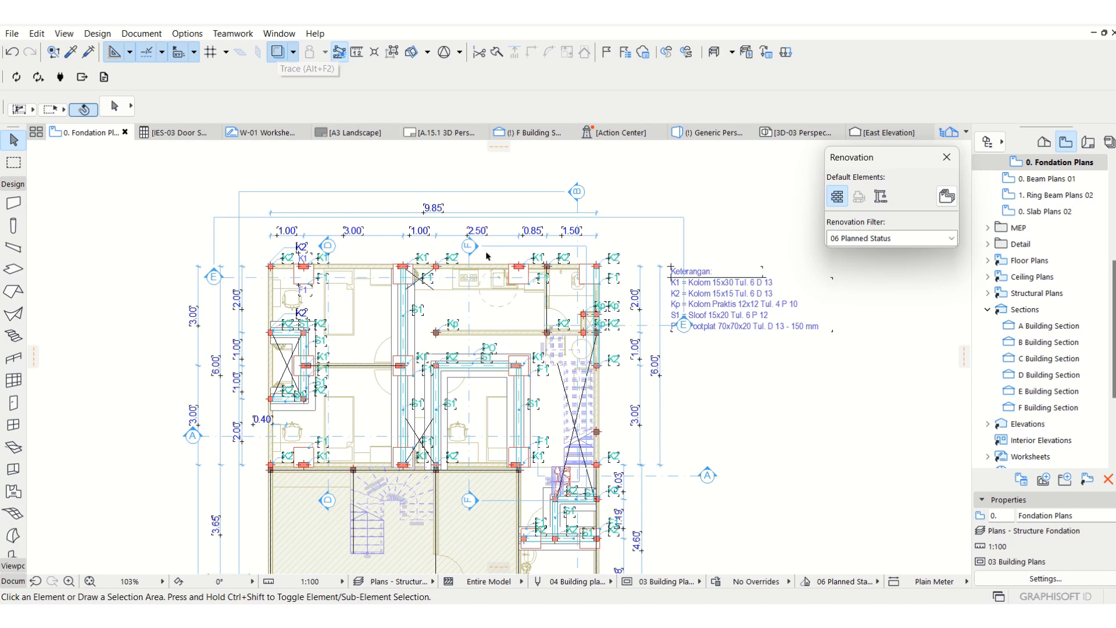
middle_drag(598, 423, 622, 402)
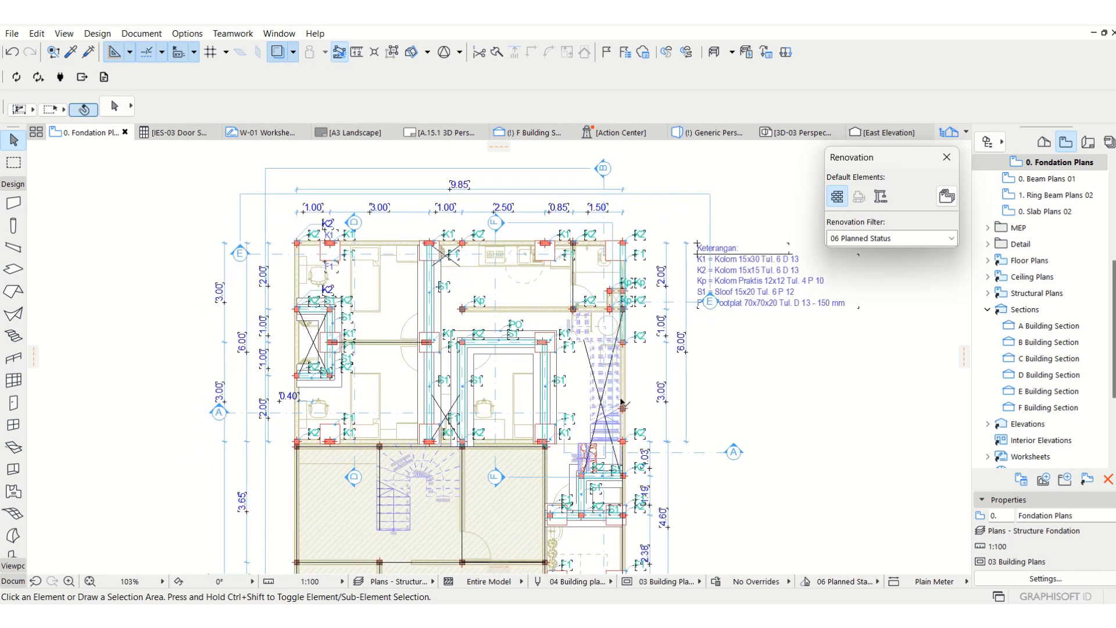